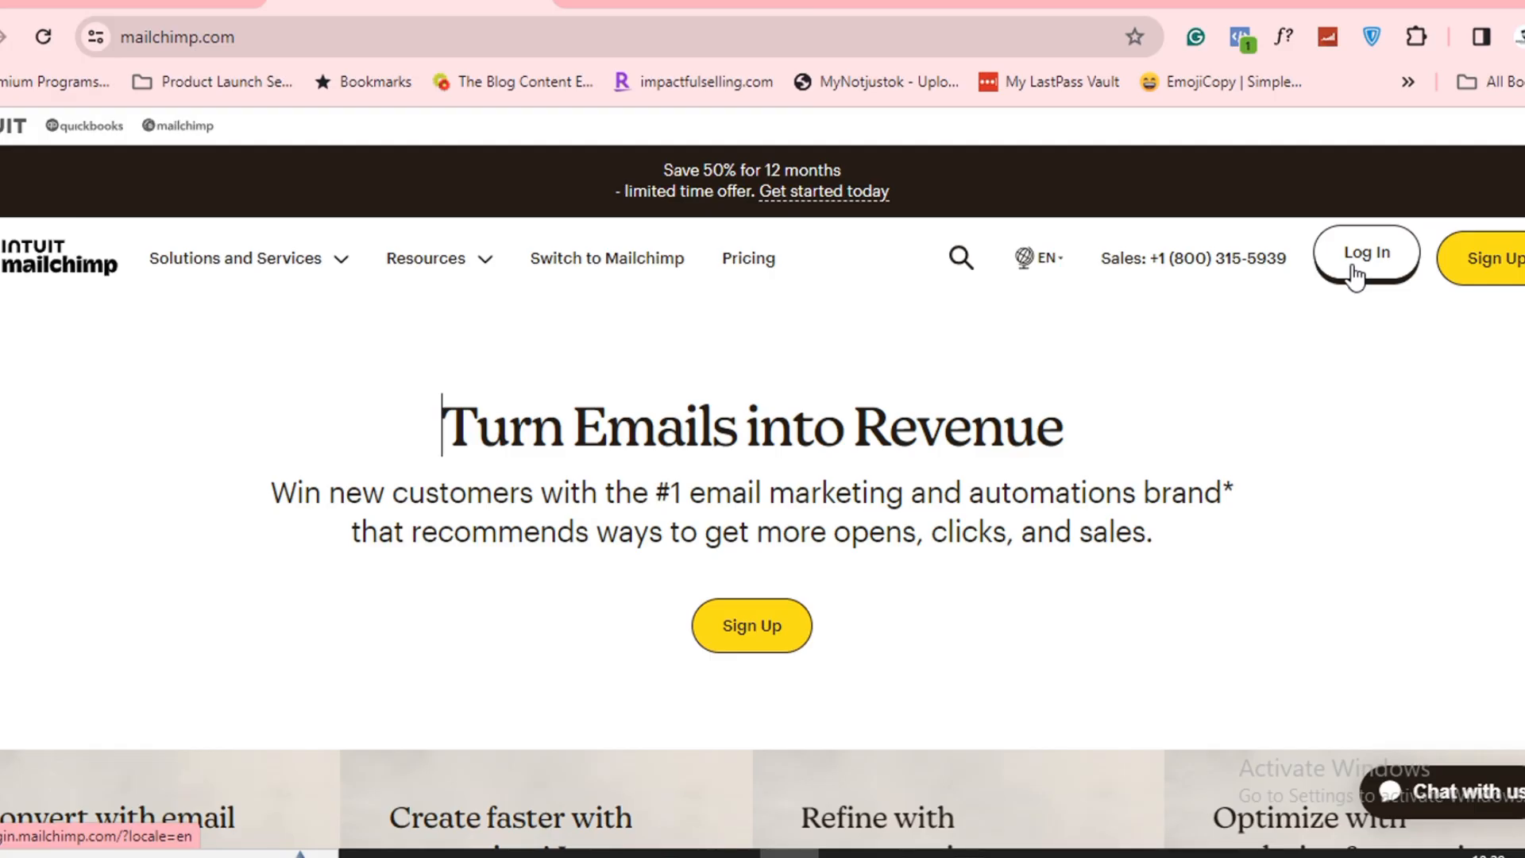
Step: Log in to the Mailchimp account and start creating a new email from the campaigns area
left_click(1220, 205)
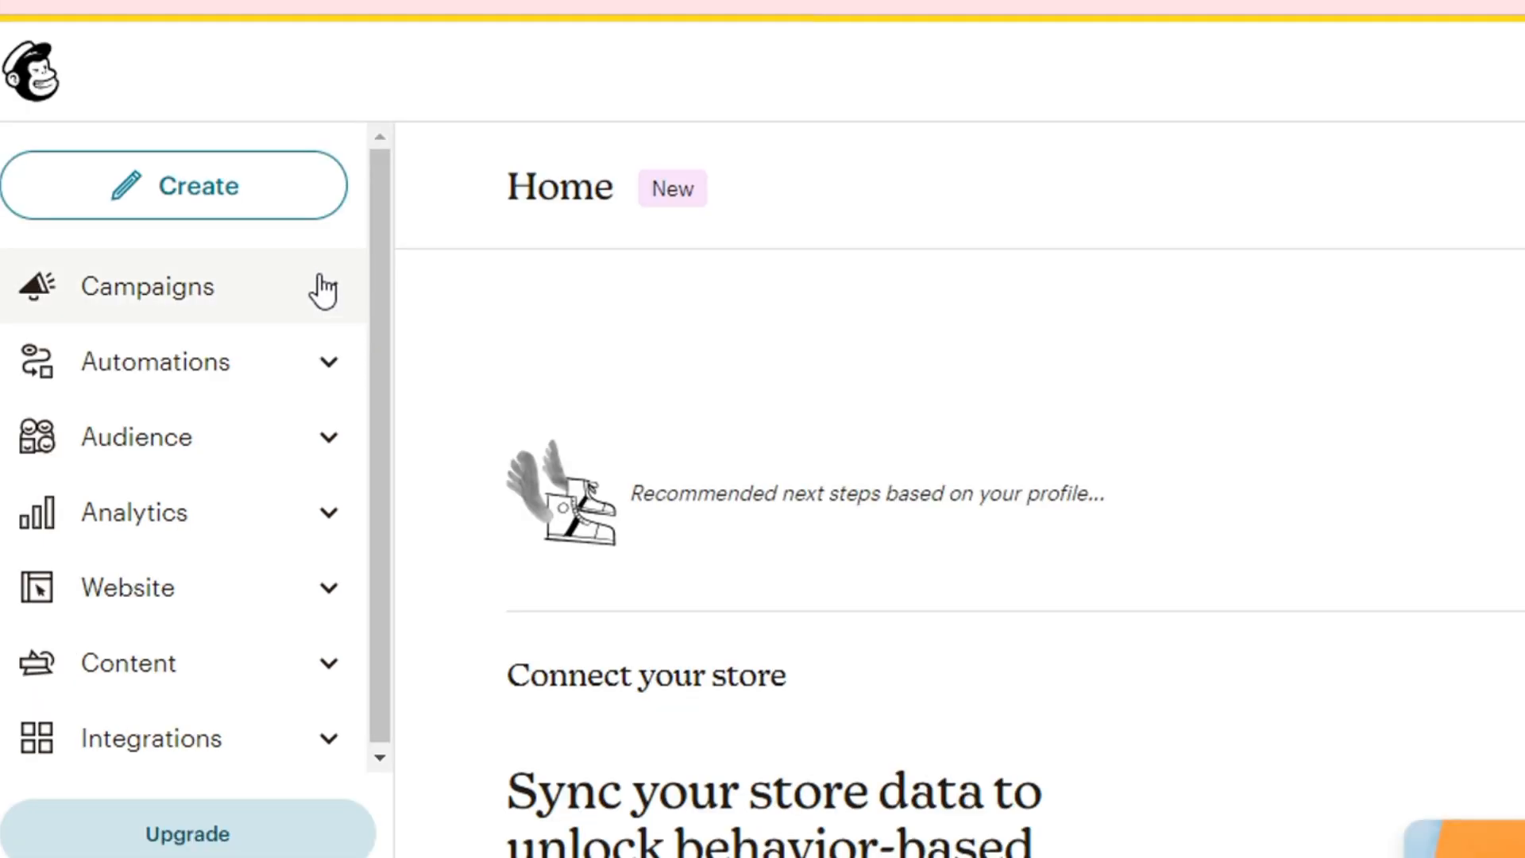
left_click(333, 302)
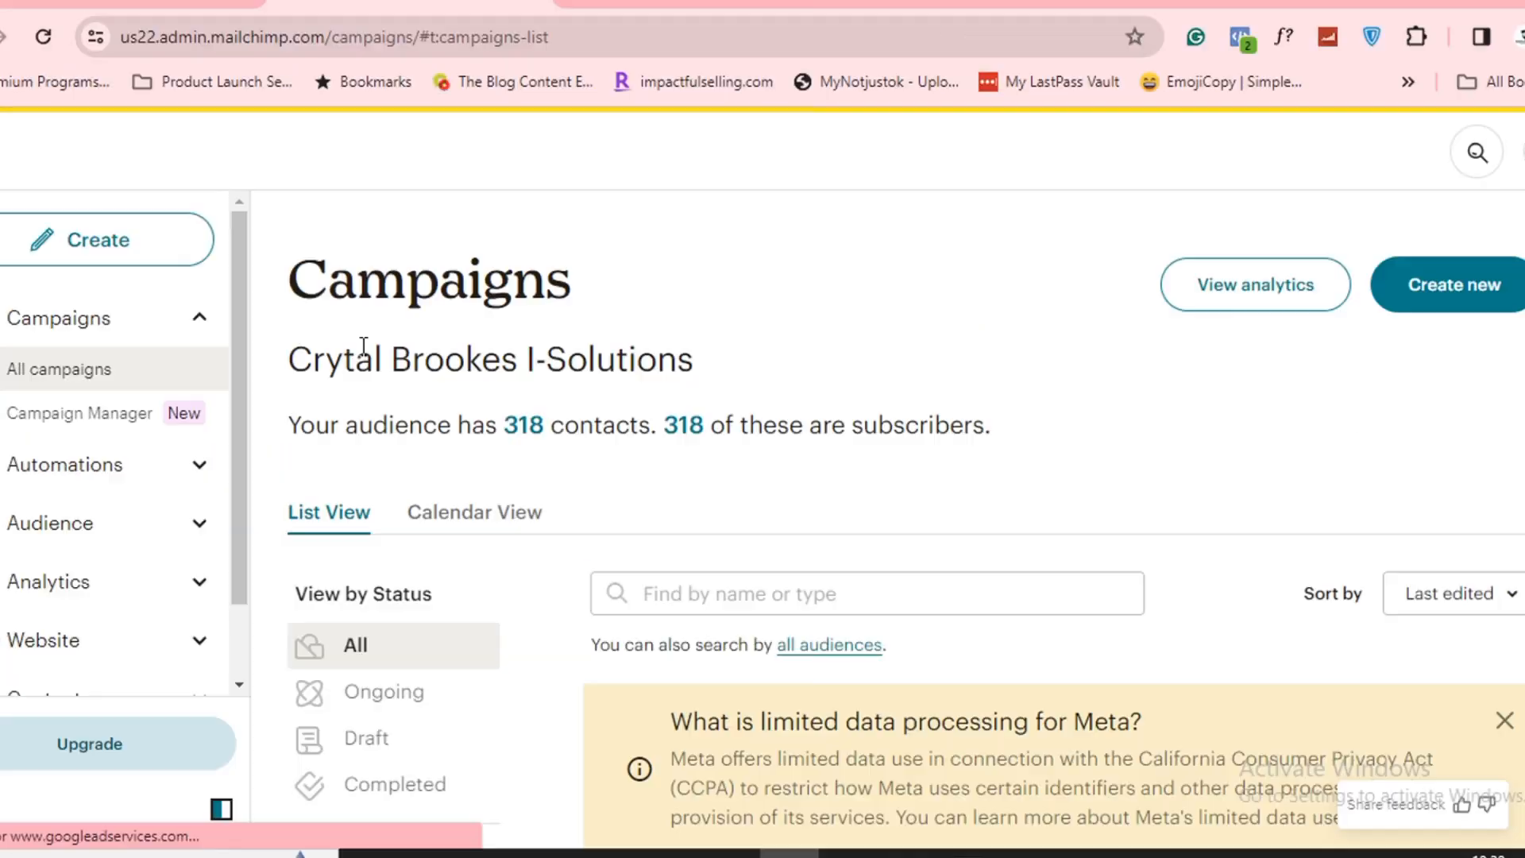
left_click(153, 258)
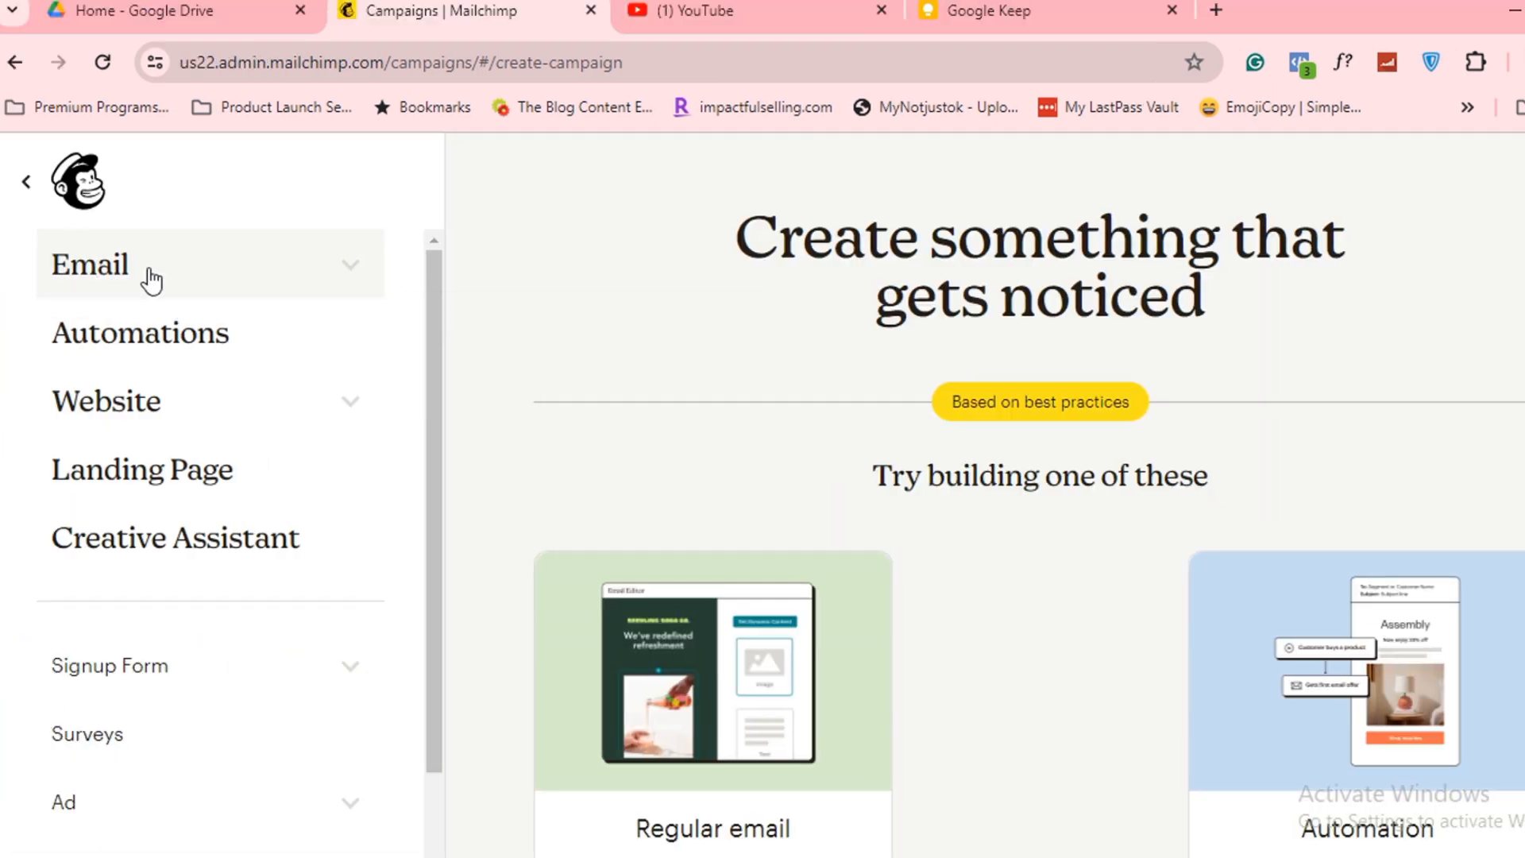
left_click(89, 254)
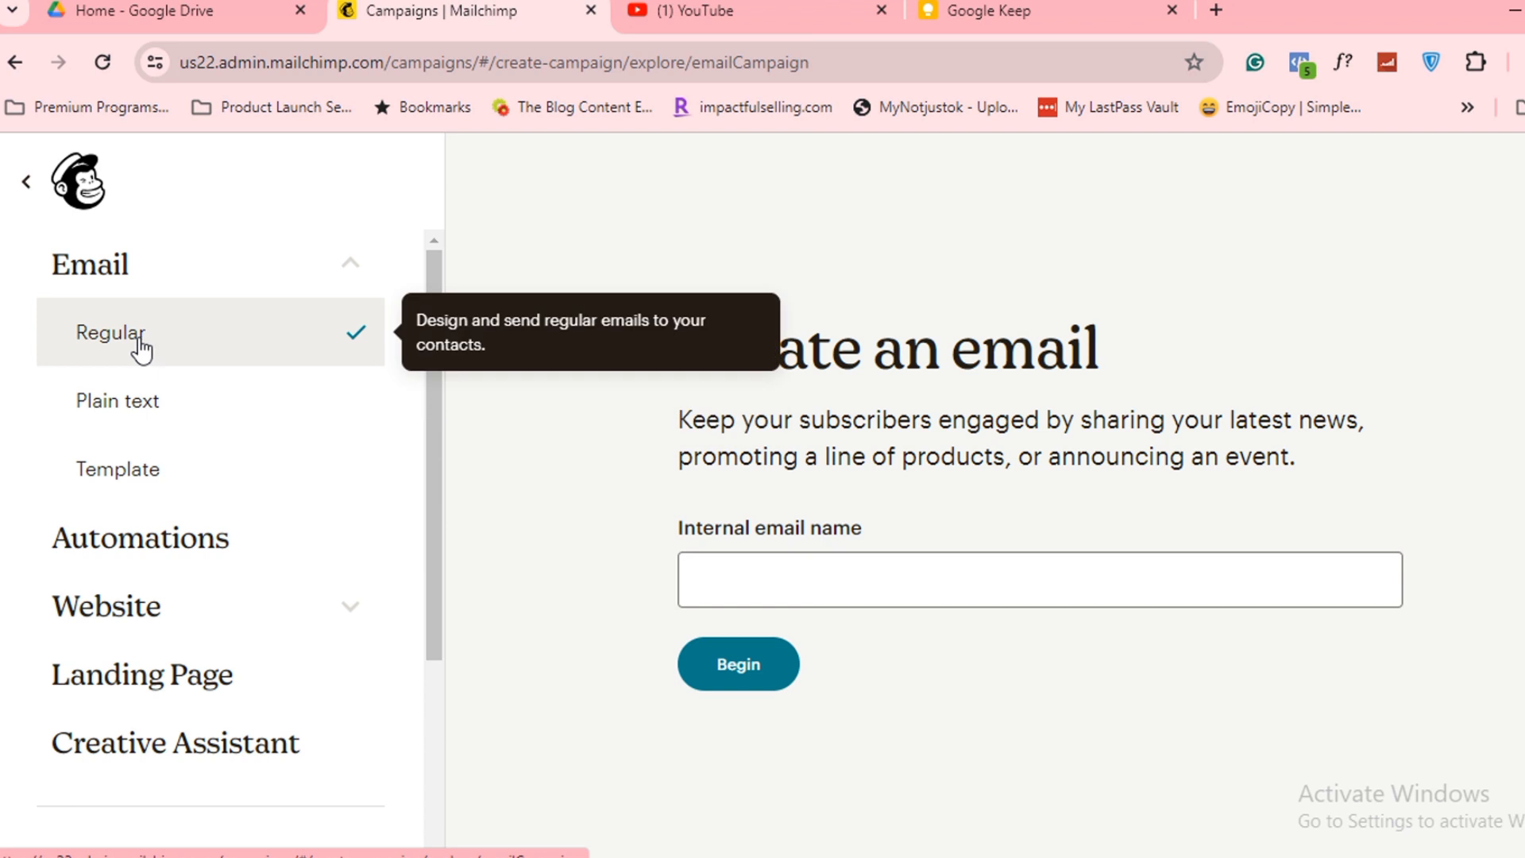
Step: Look over the email Template option and its sample designs, and return to the Regular email type
left_click(144, 494)
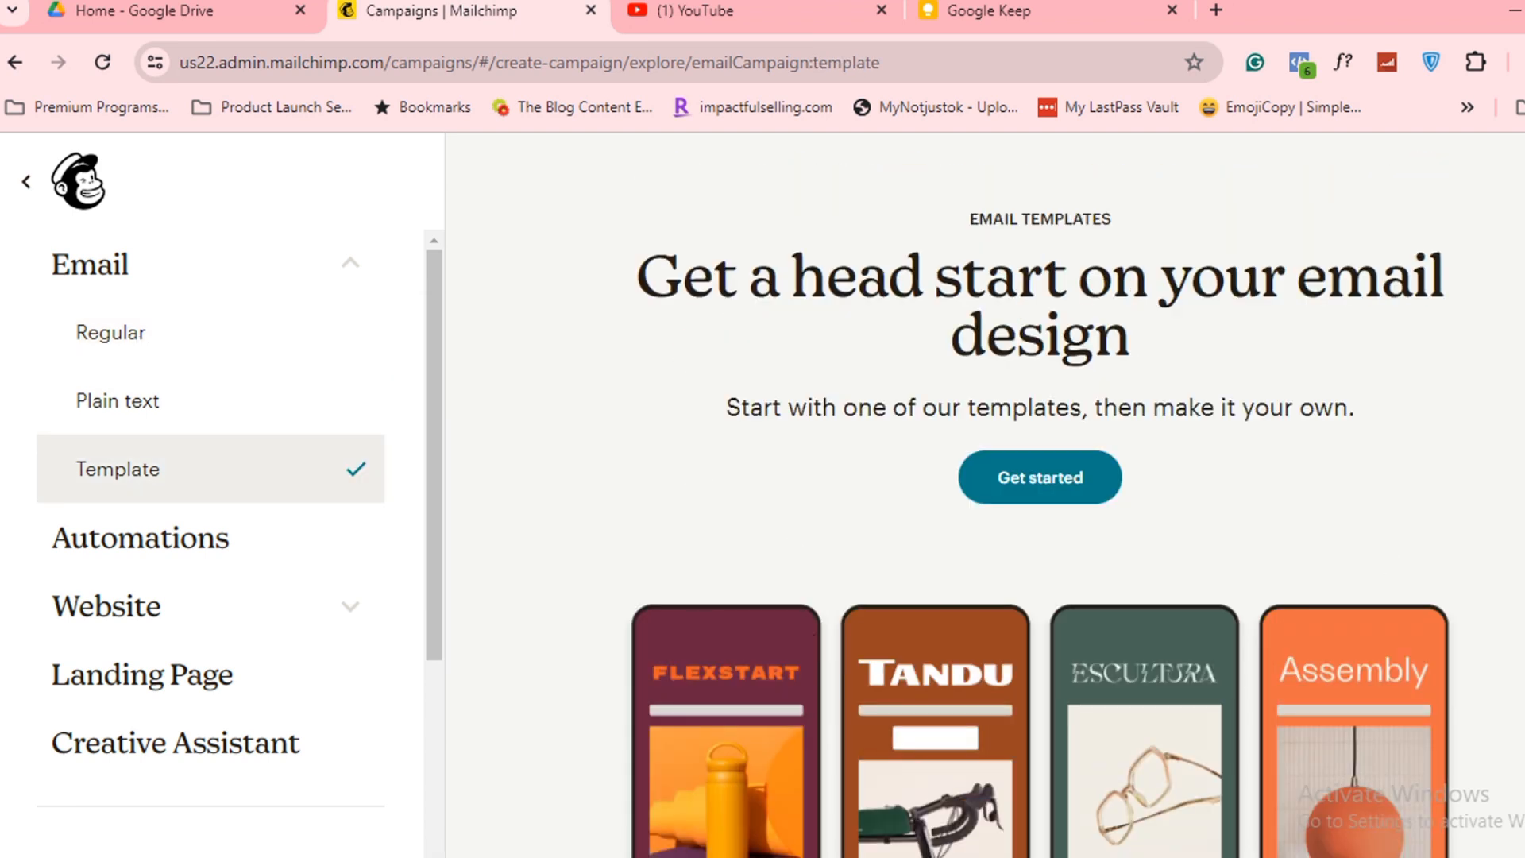
scroll(1041, 493, "down", 3)
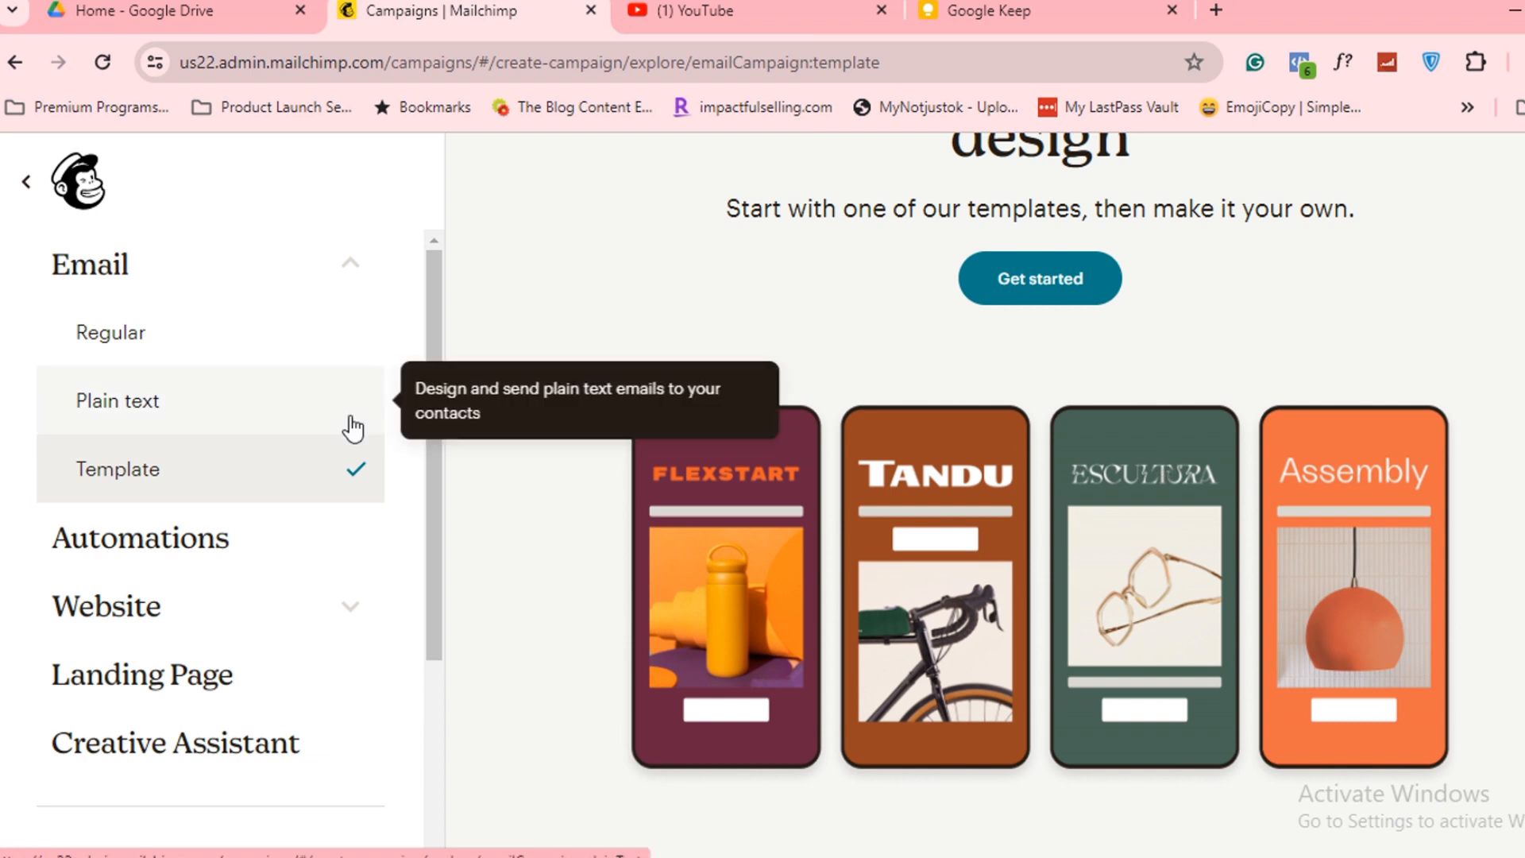
left_click(135, 343)
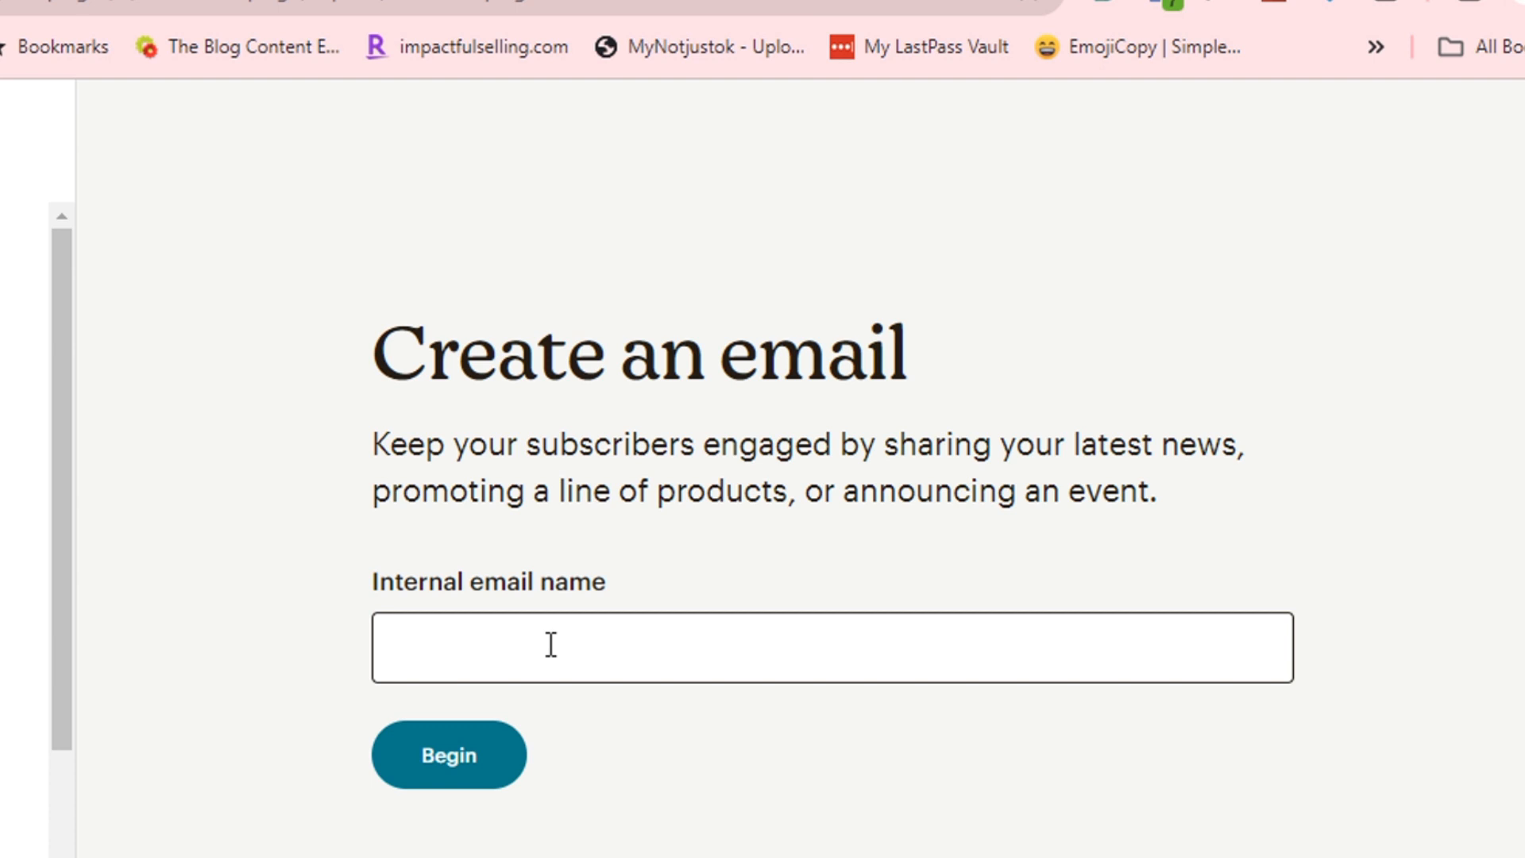
Step: Enter "Test Email" as the internal email name and begin building the email
left_click(550, 644)
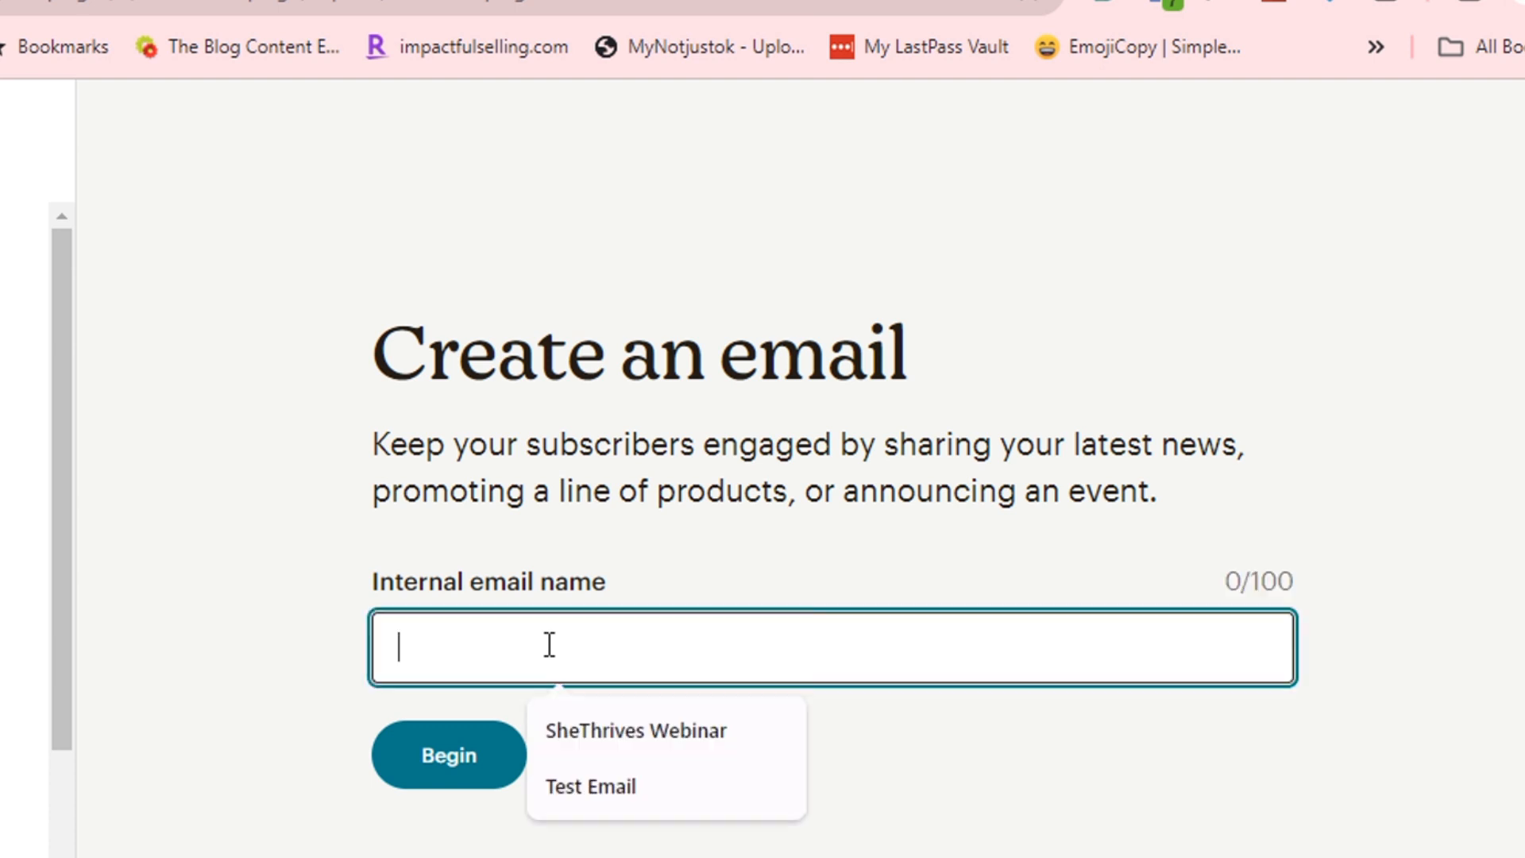
type("Test E")
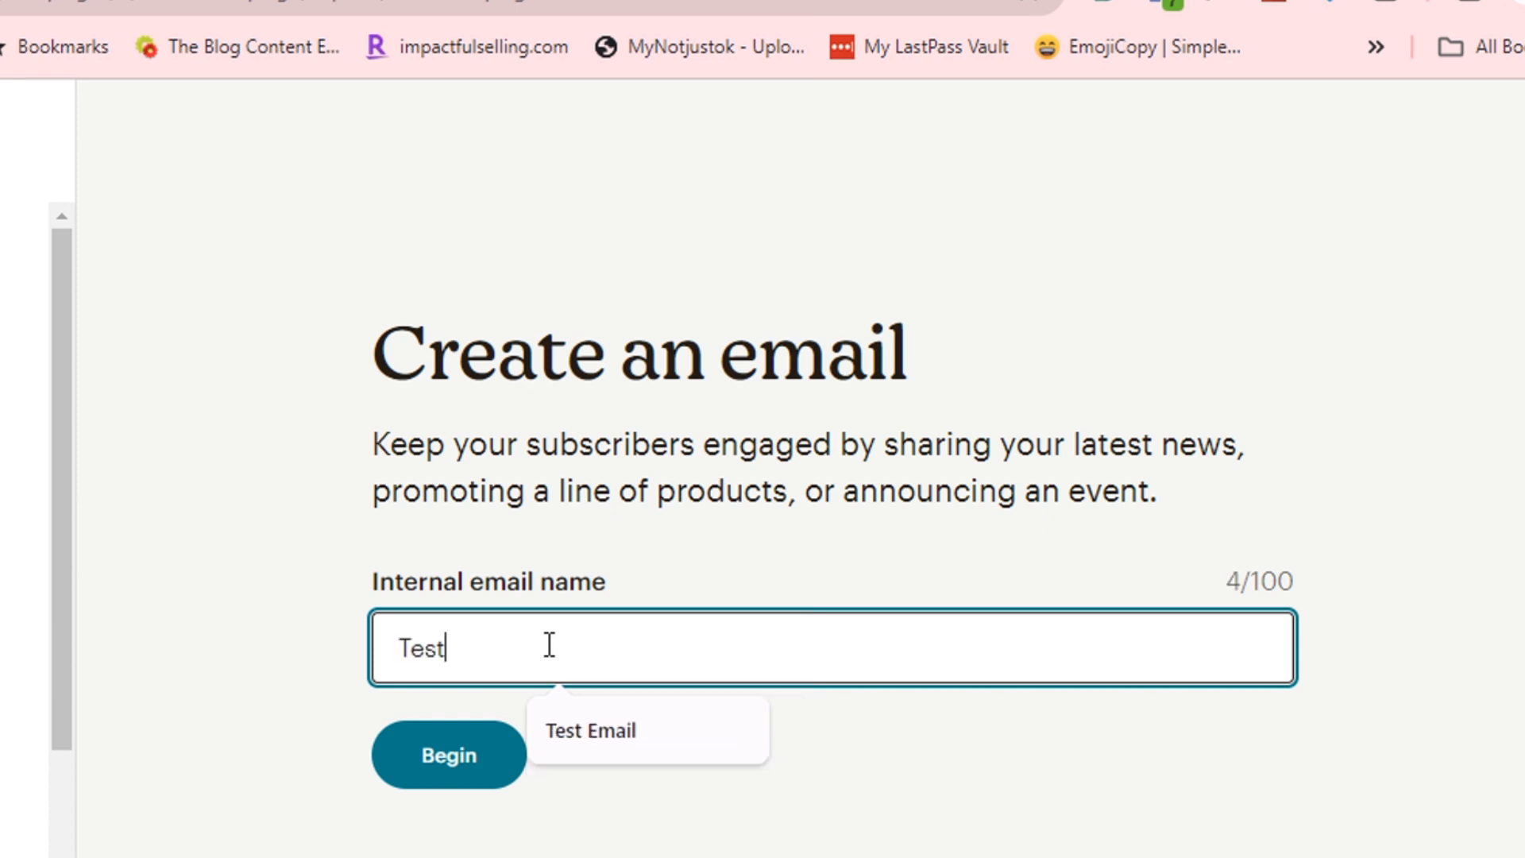
type("mail")
left_click(483, 760)
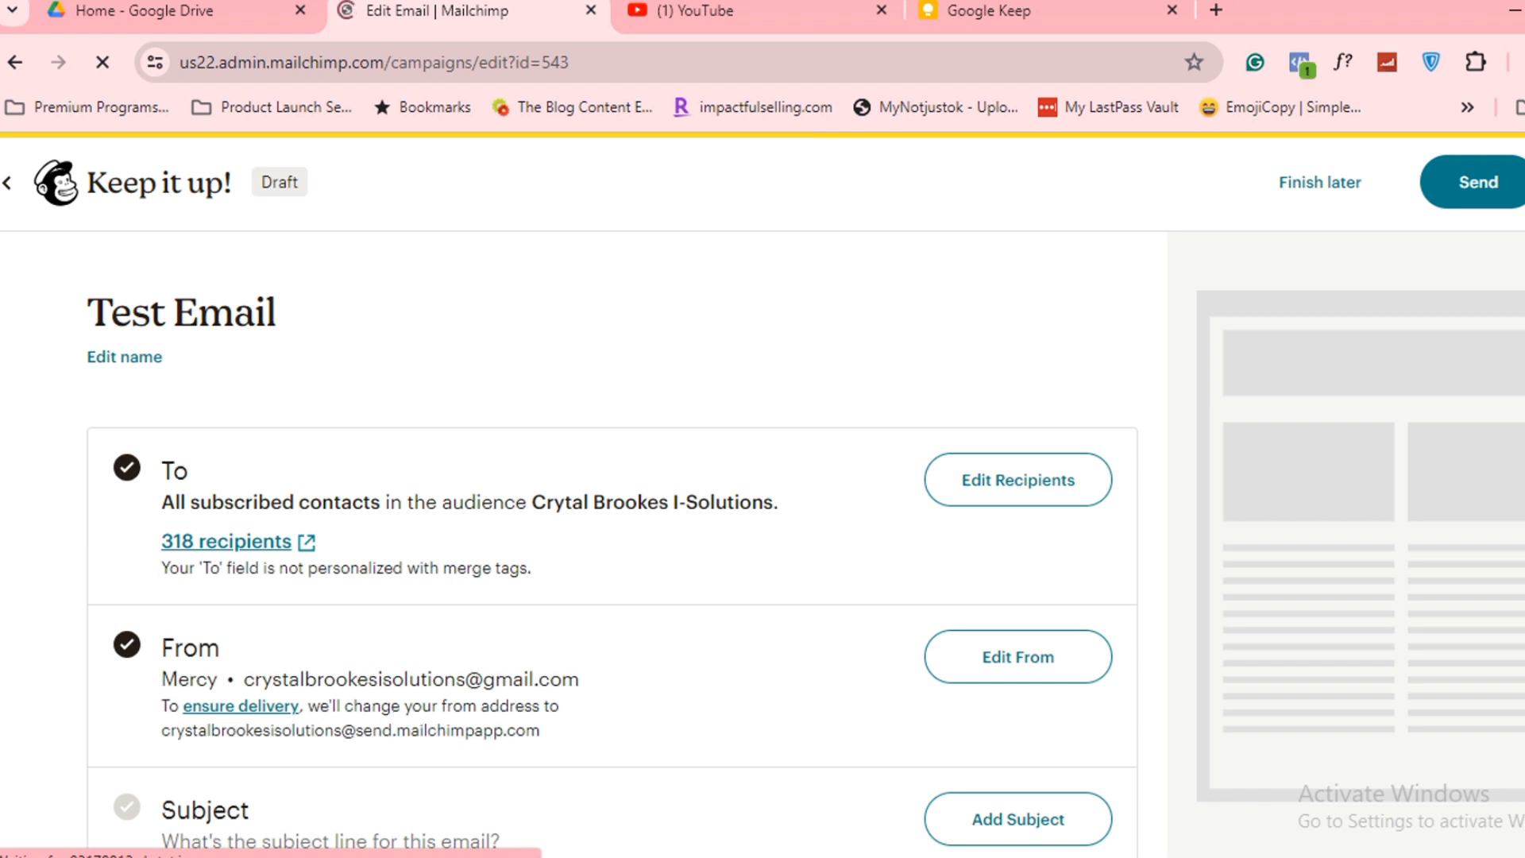
Step: Check the audience assigned to the email and open its recipients for editing
scroll(612, 540, "down", 3)
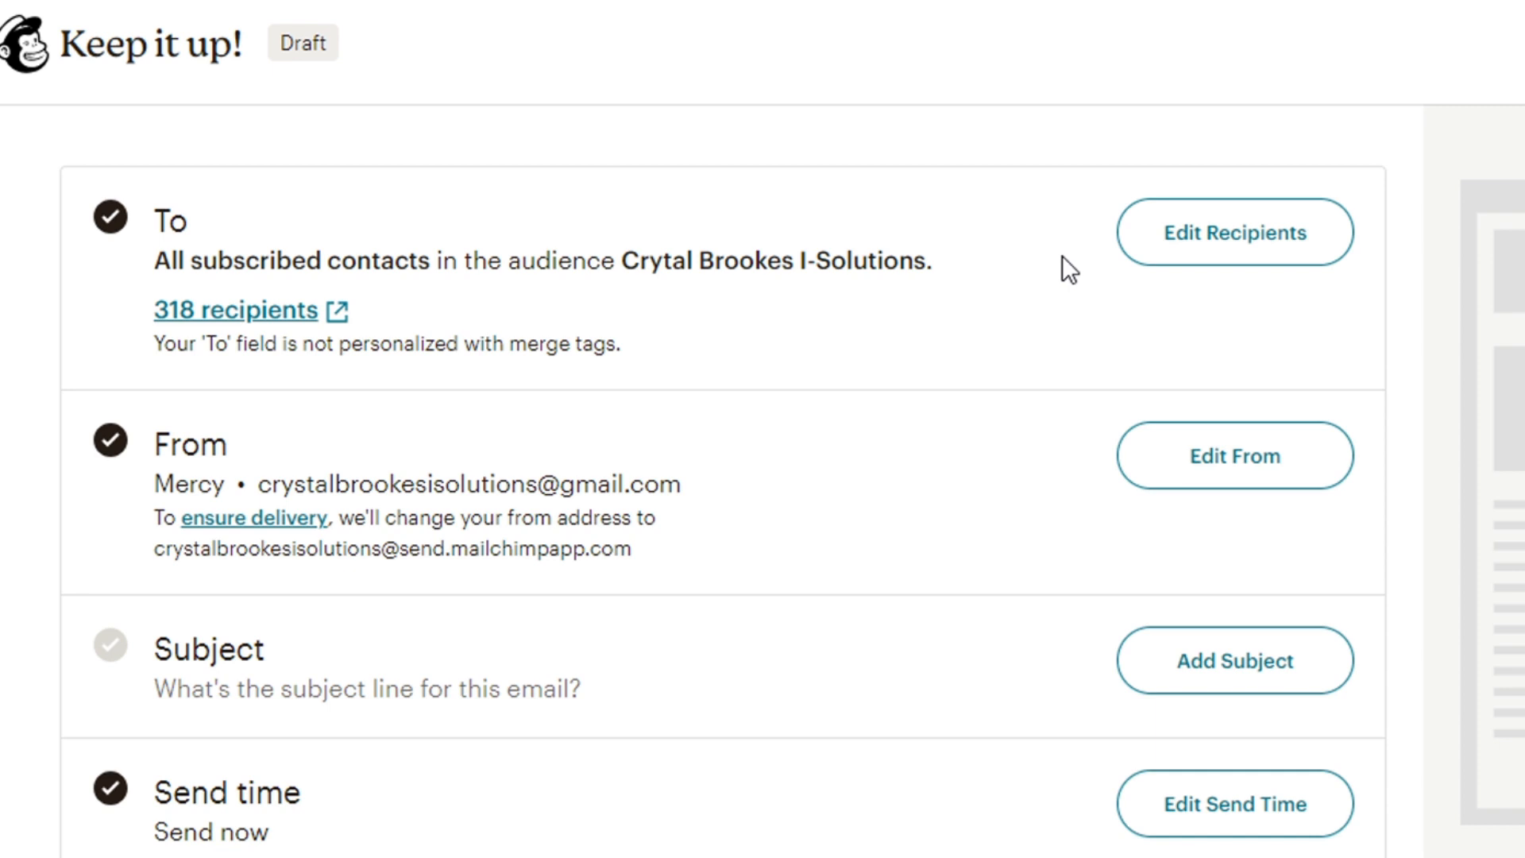
left_click(631, 262)
left_click_drag(640, 264, 880, 264)
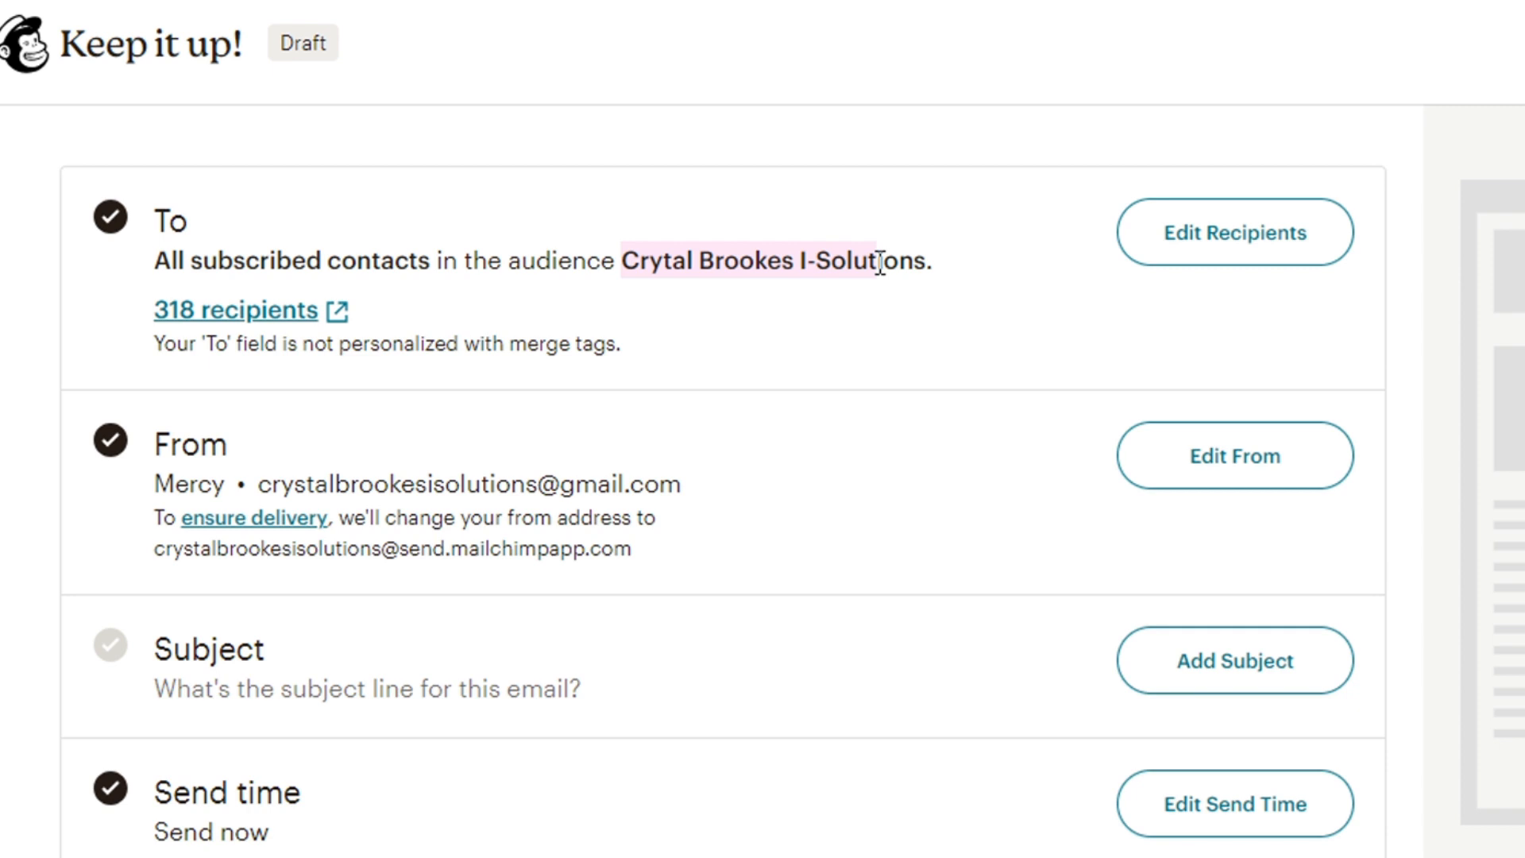
left_click(1199, 245)
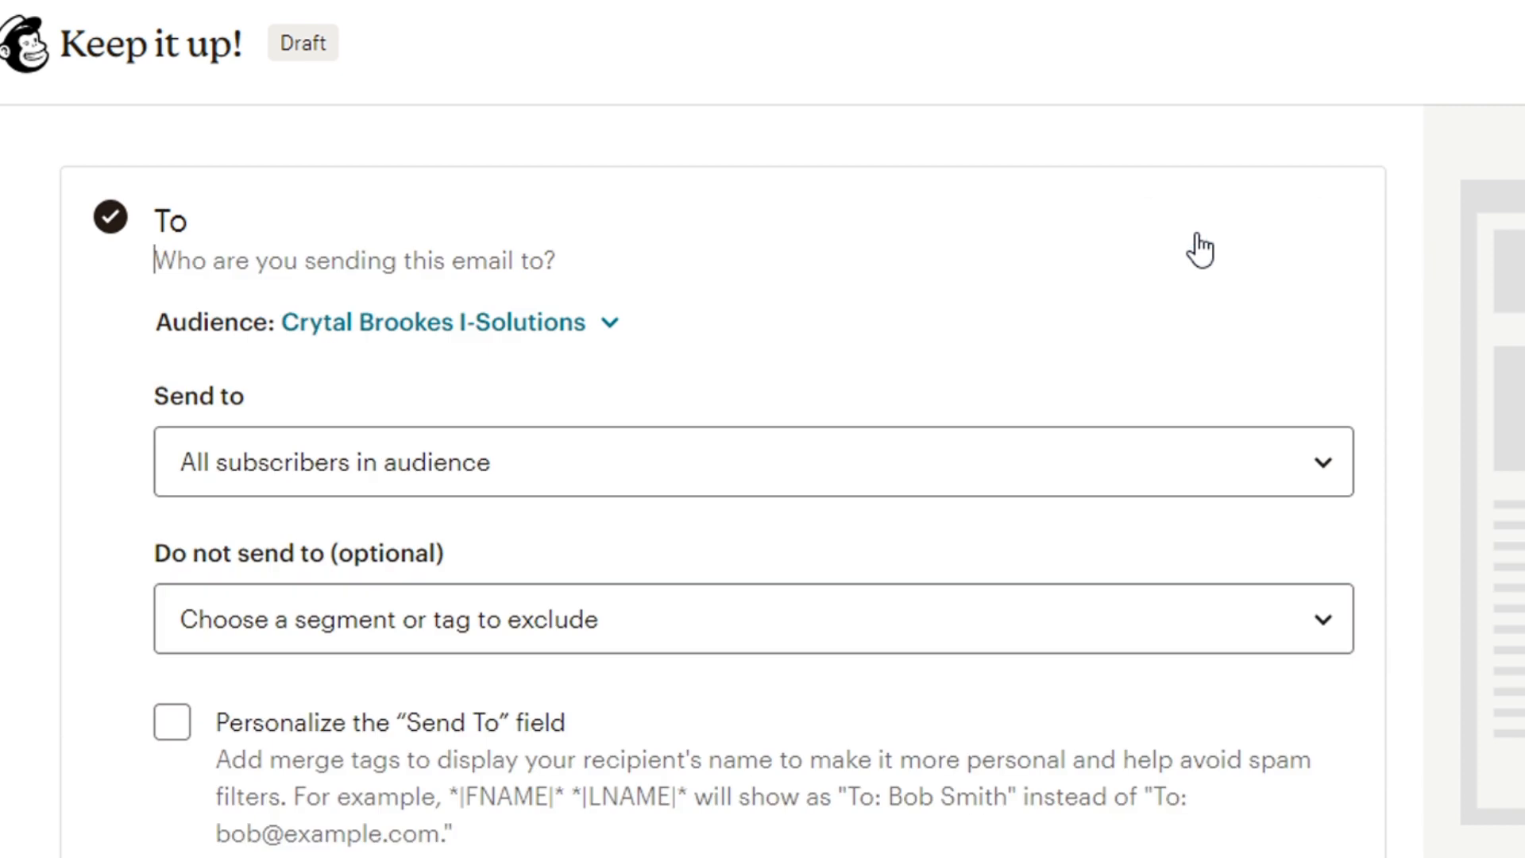
Step: Review the Send to choices of segments and tags available for the audience
left_click(469, 486)
left_click(469, 486)
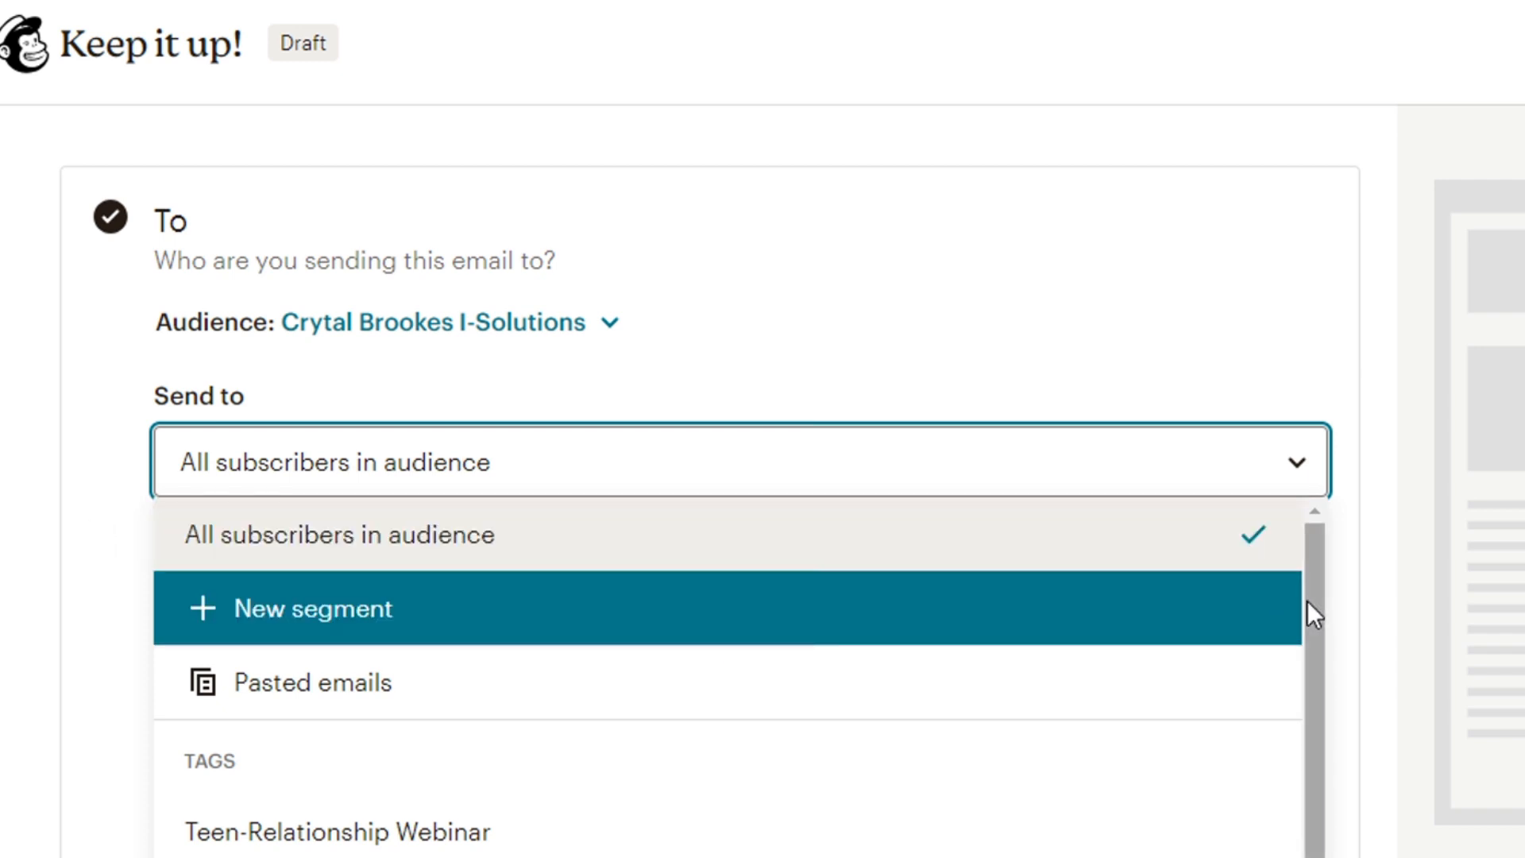
scroll(1308, 599, "down", 1)
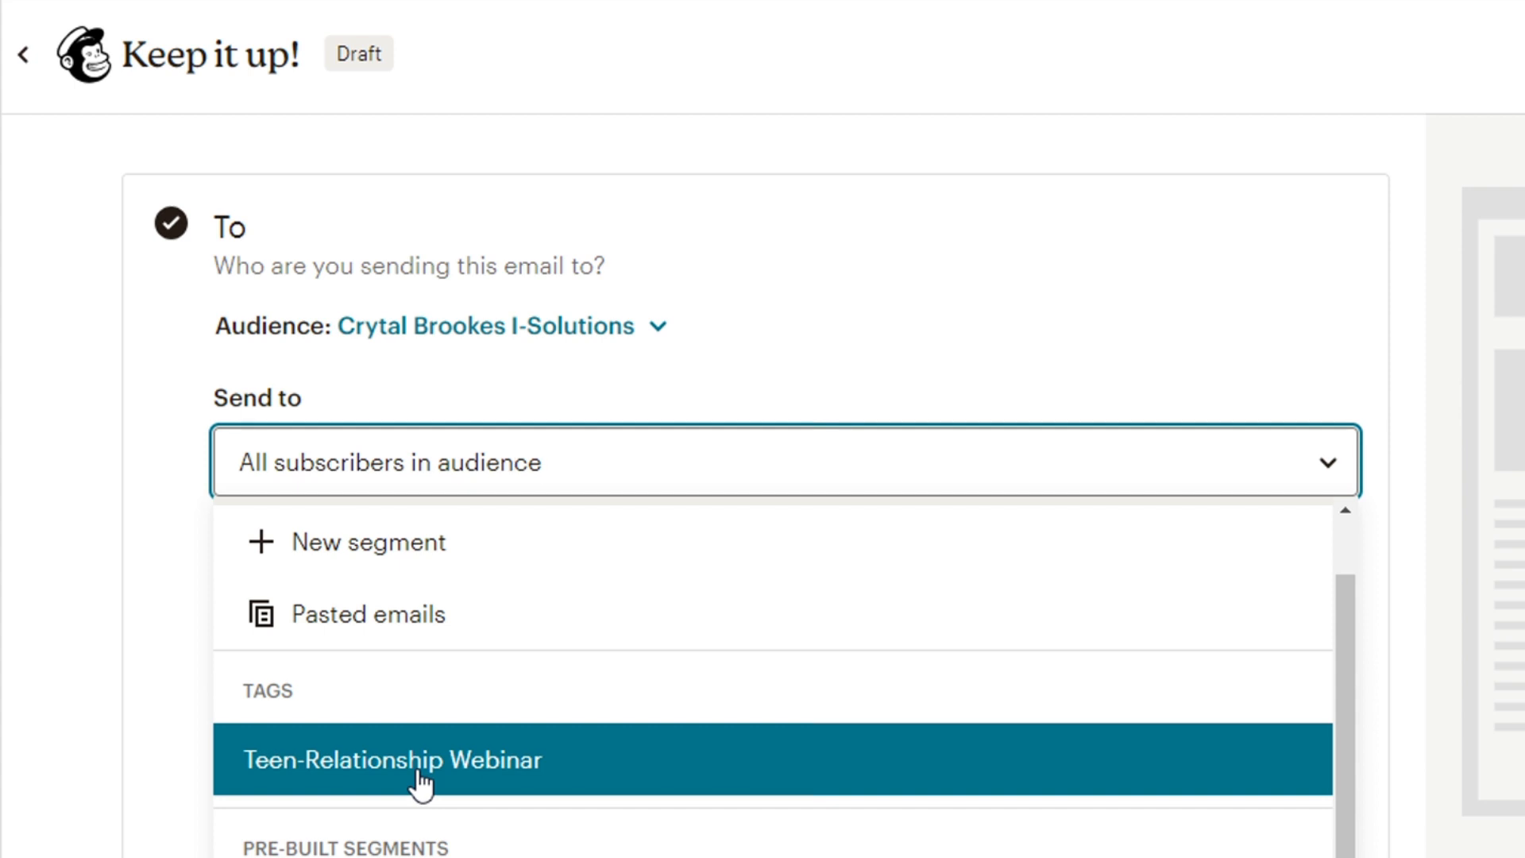
left_click(91, 640)
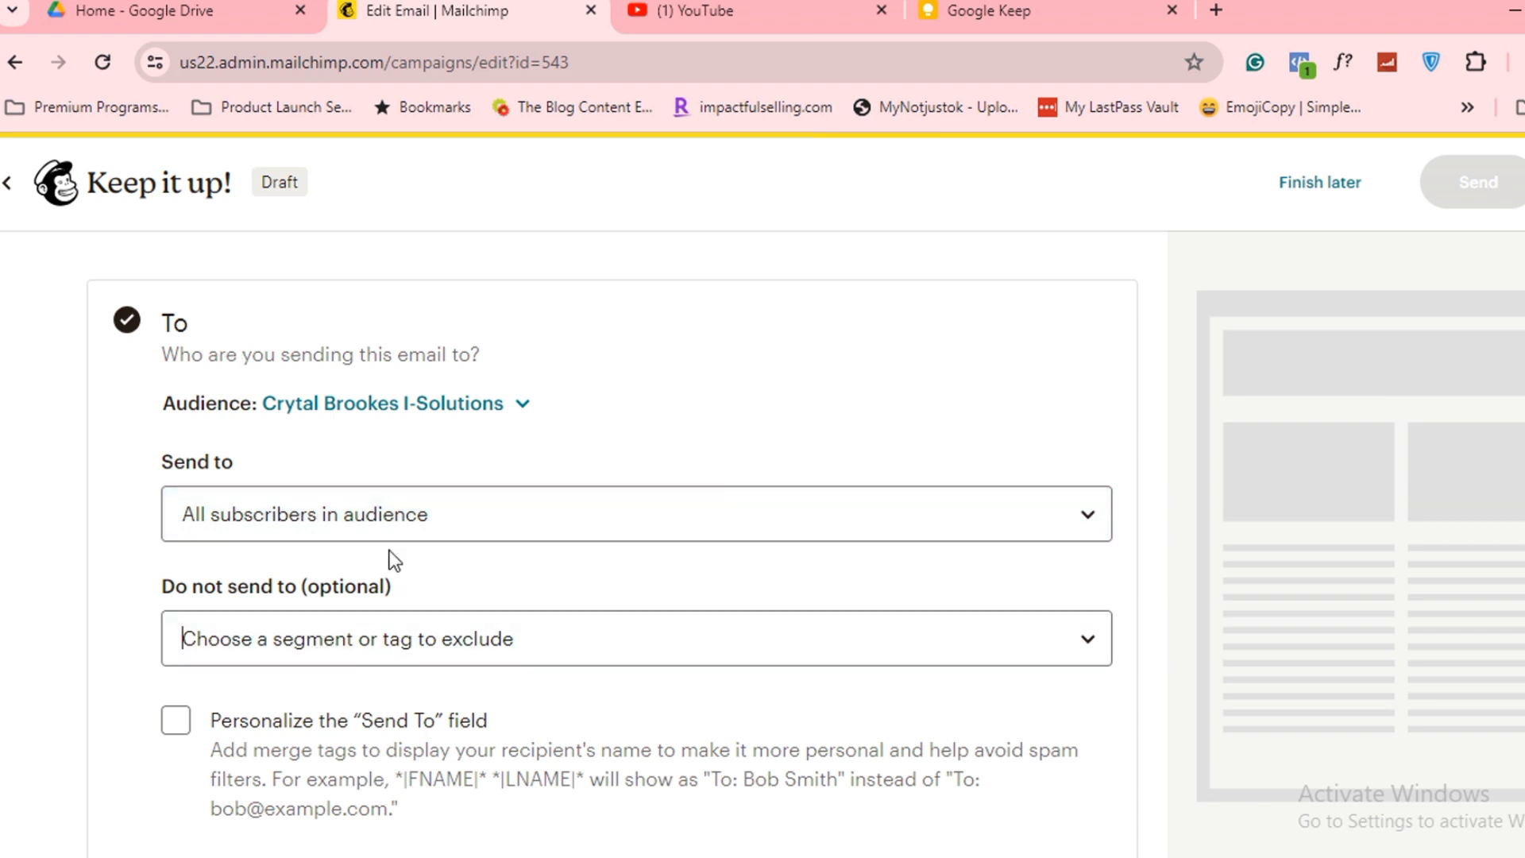
left_click(419, 524)
left_click(63, 607)
Step: Personalize the "Send To" field with the *|FNAME|* merge tag and save the recipients
left_click(176, 727)
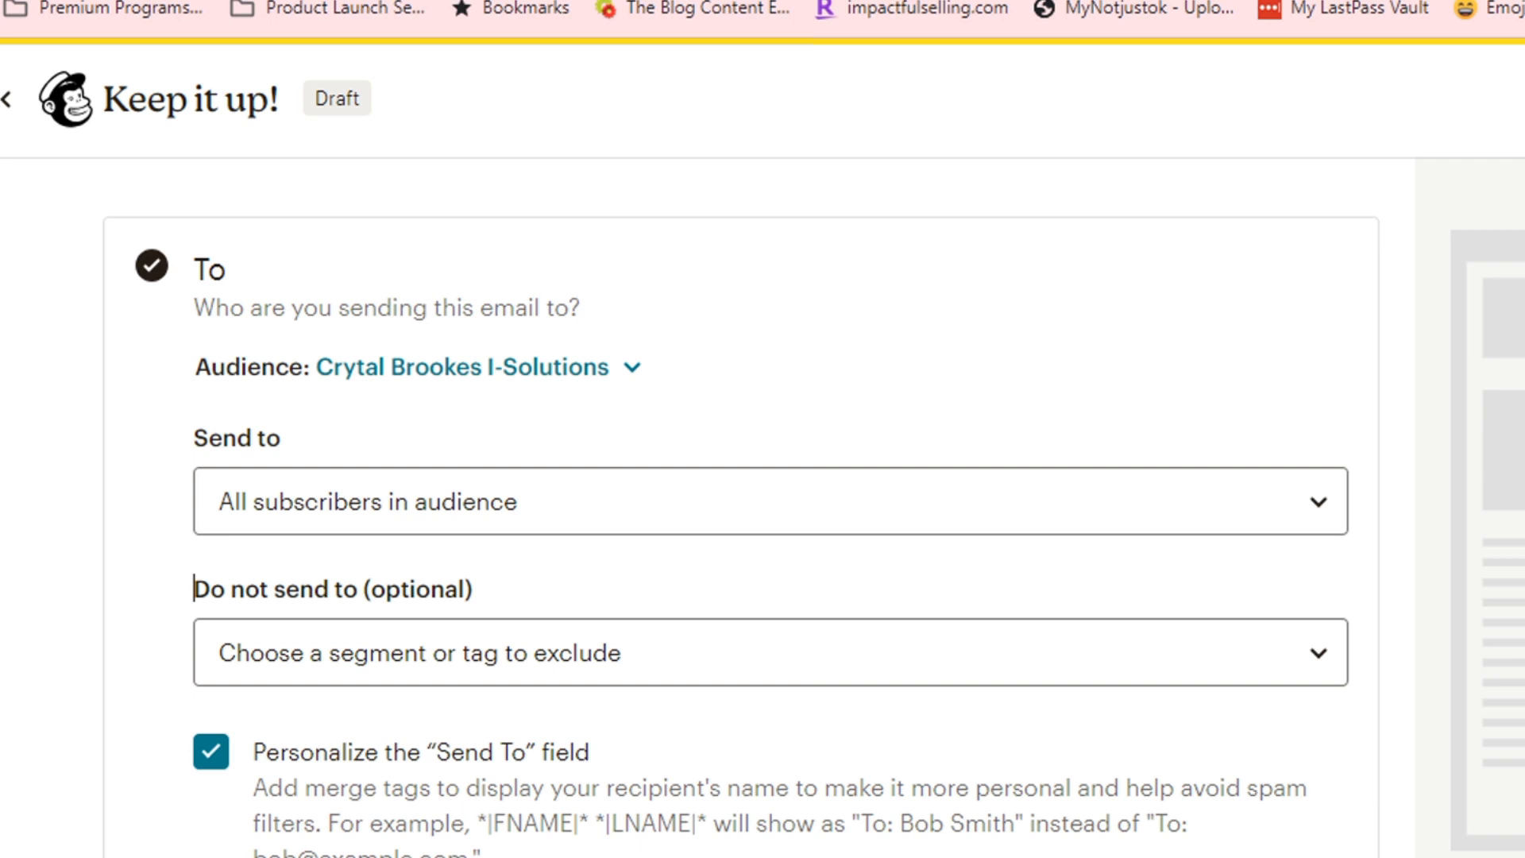
scroll(742, 509, "down", 6)
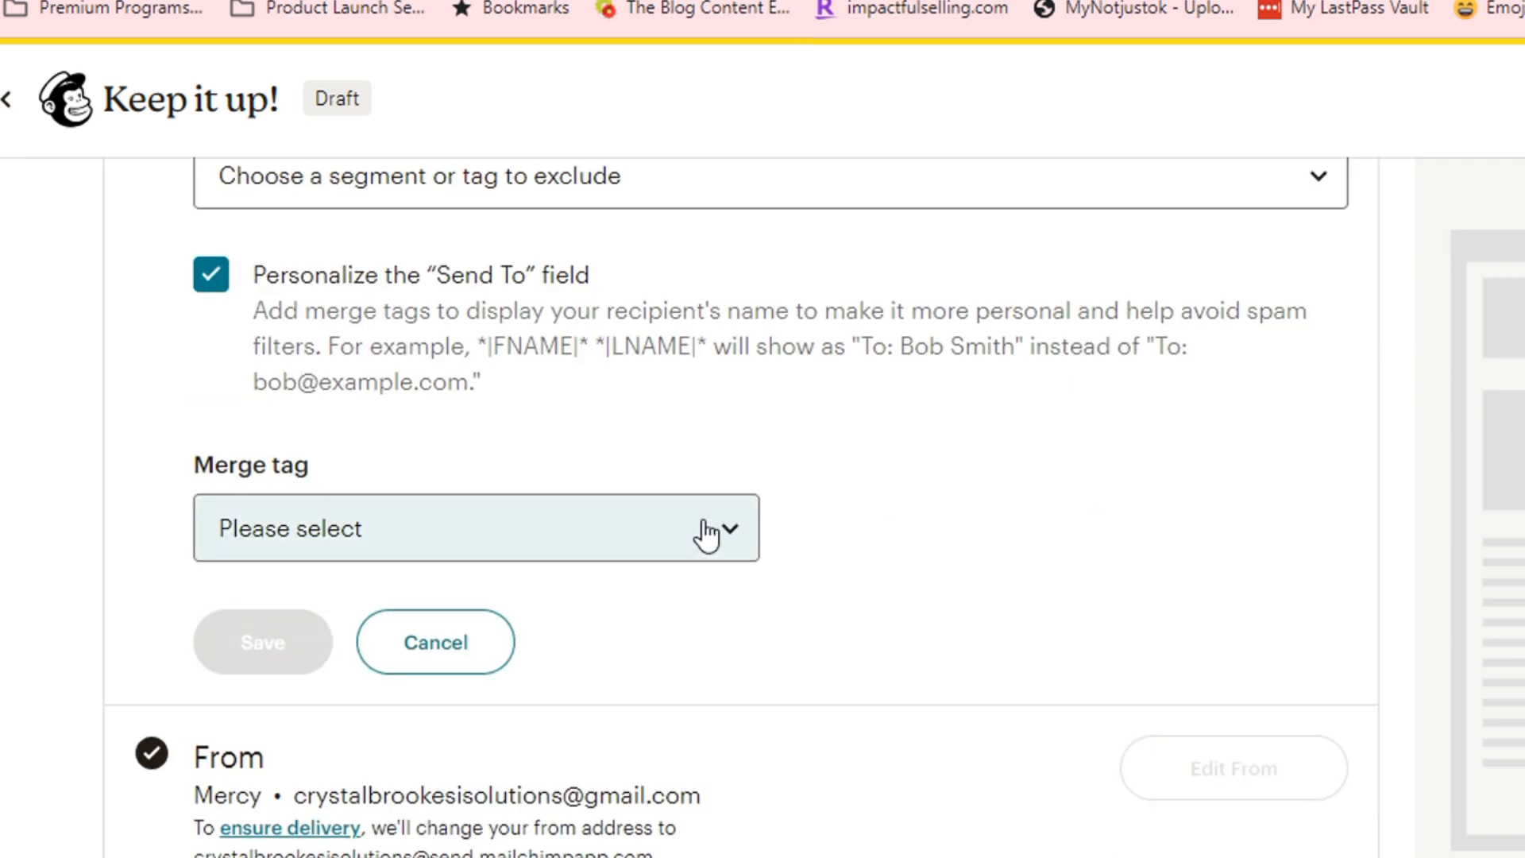
left_click(745, 541)
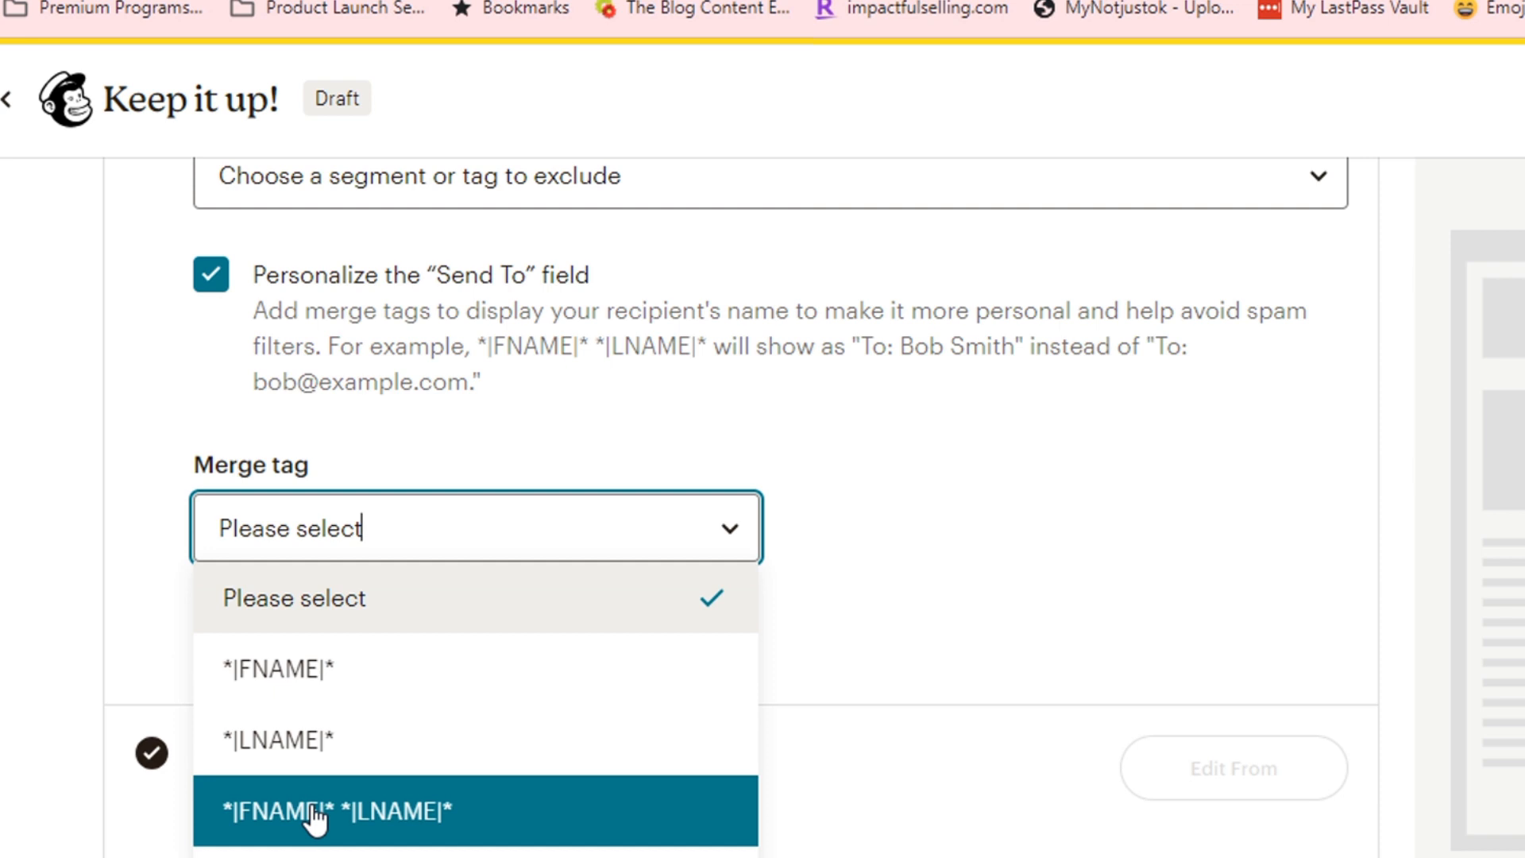
left_click(310, 688)
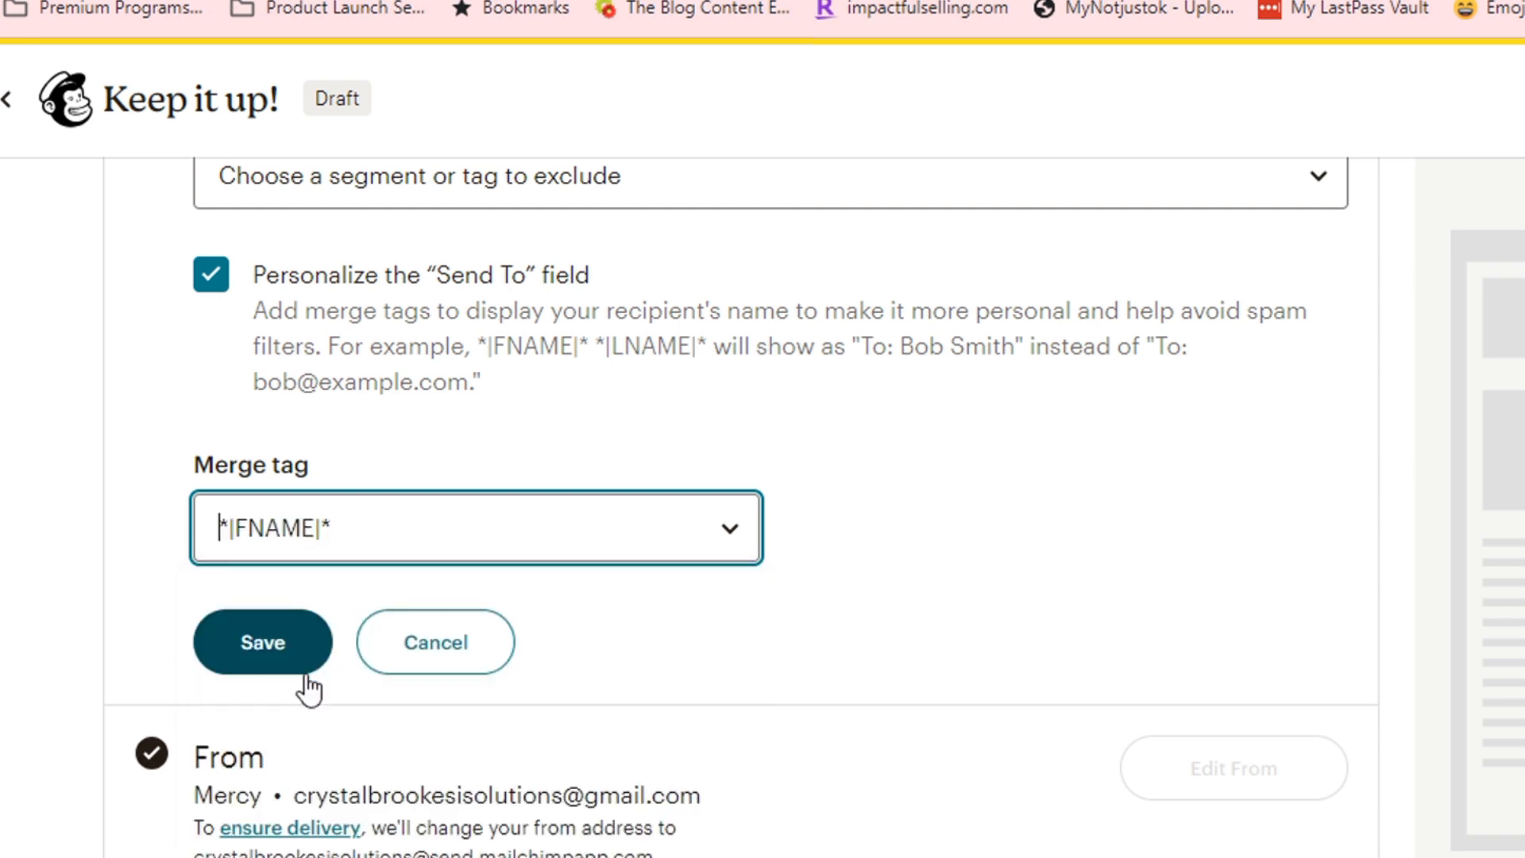
left_click(255, 654)
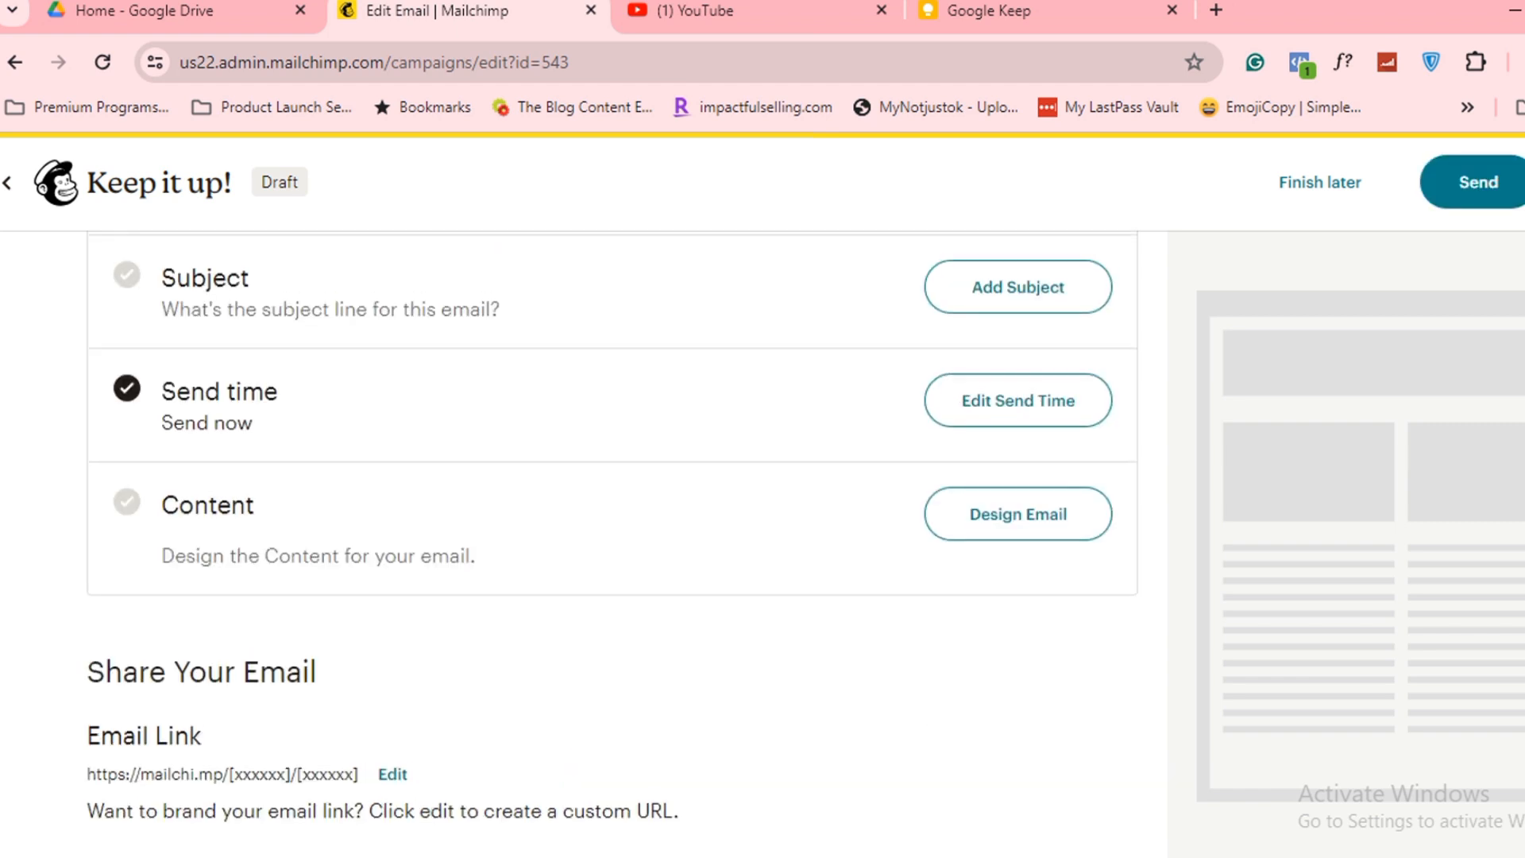
Step: Replace the sender name in the From section with the sender's full name and save it
scroll(611, 531, "up", 2)
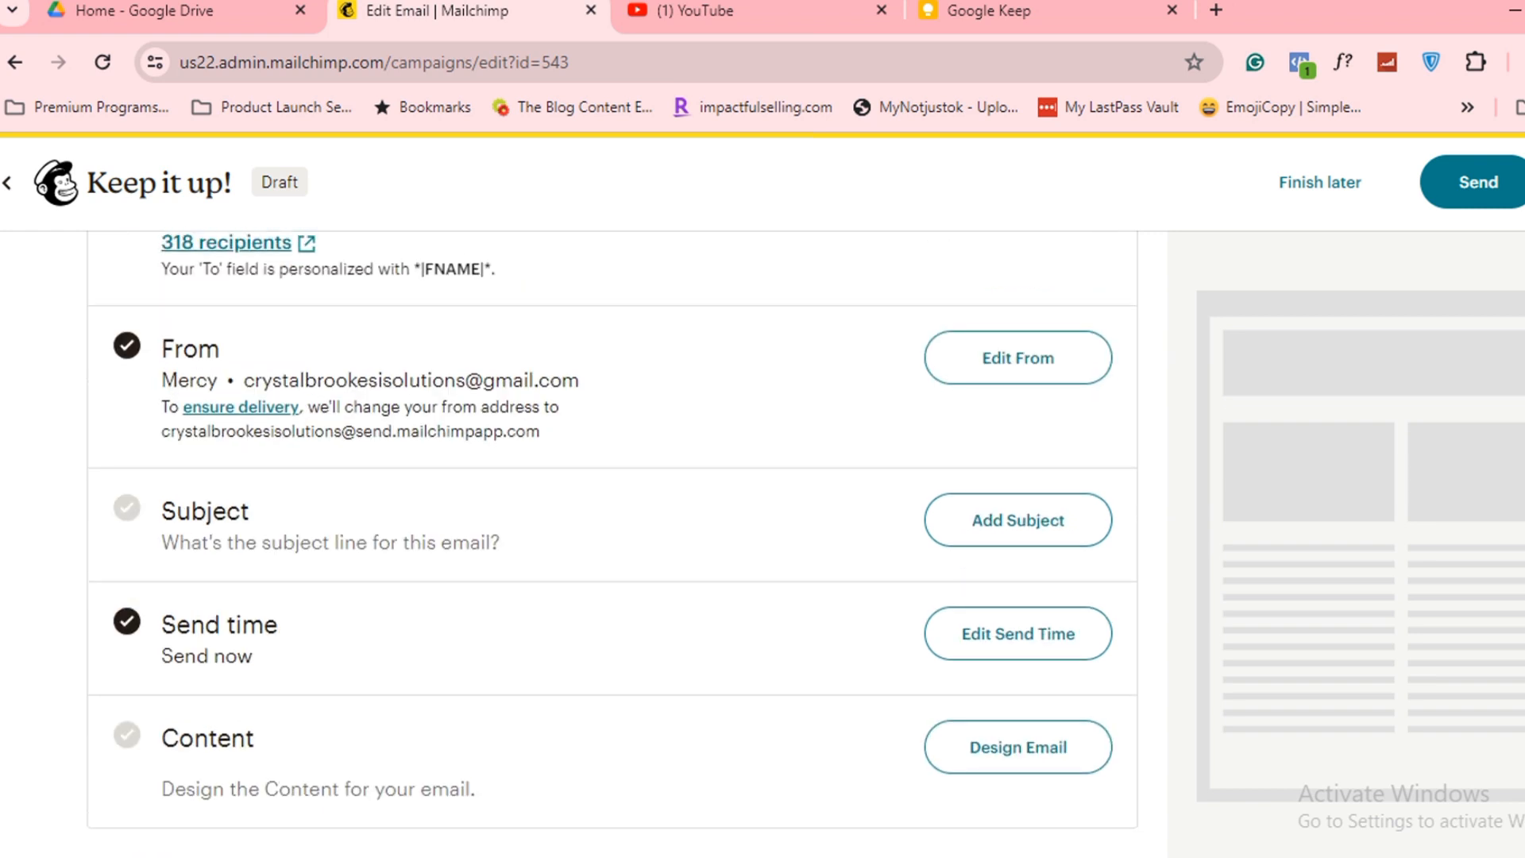
scroll(162, 285, "up", 1)
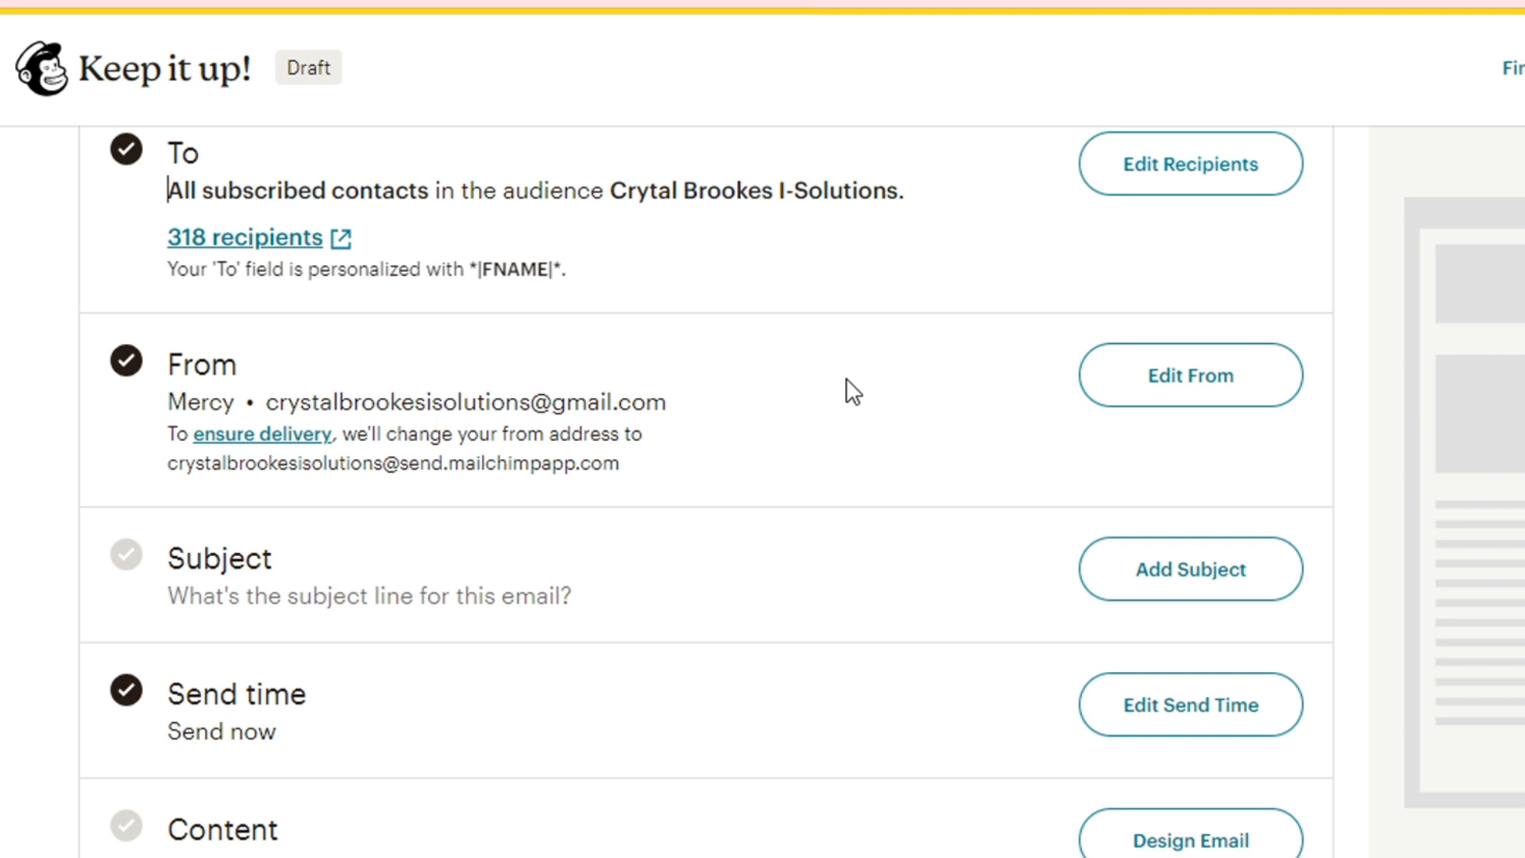
left_click(1123, 399)
left_click(530, 528)
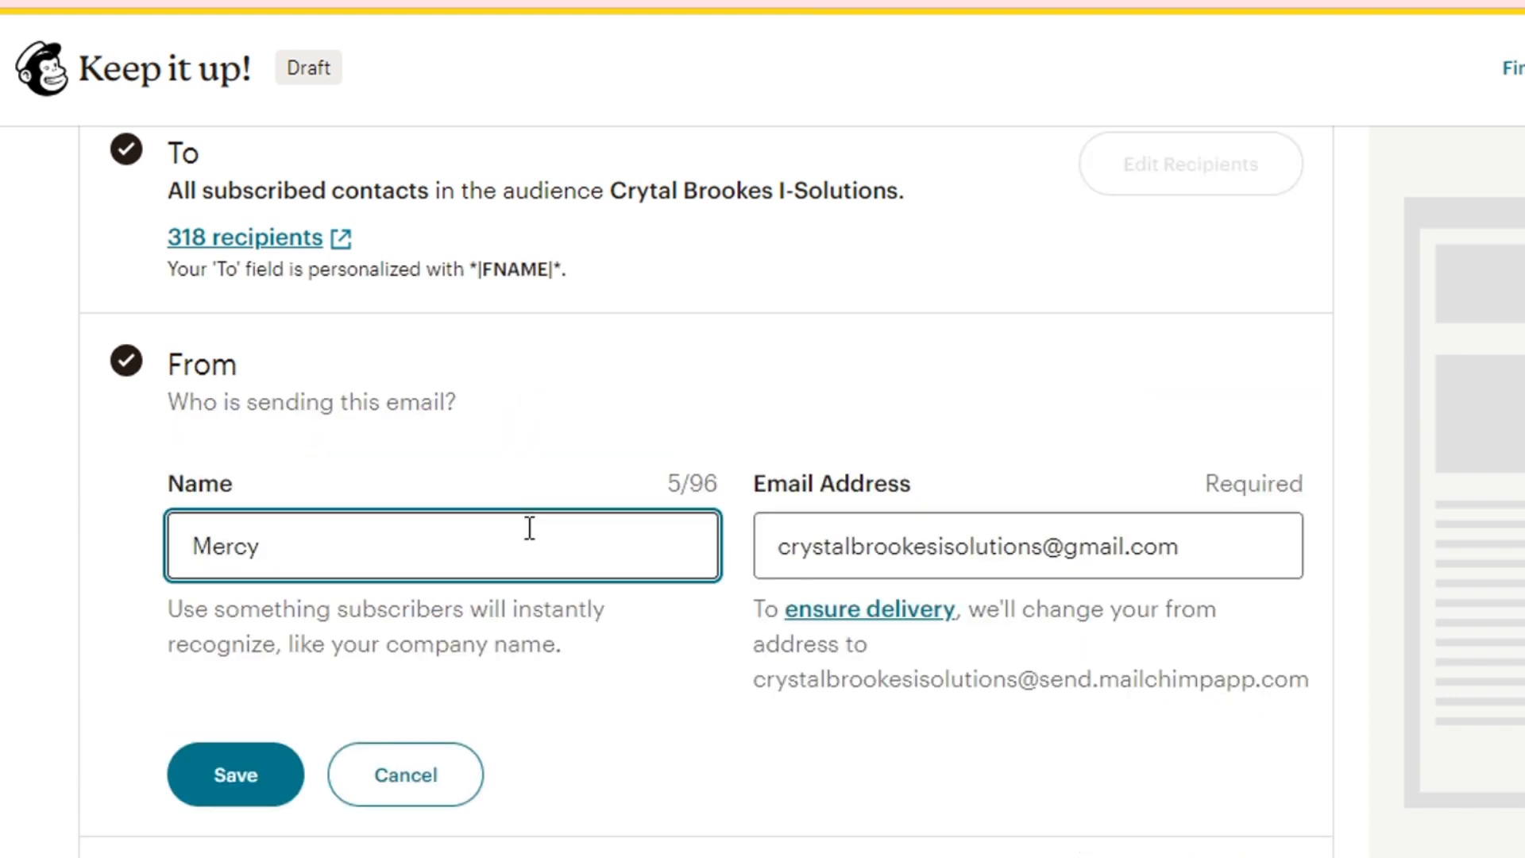
key("ctrl+a")
type("Jonathan Smith")
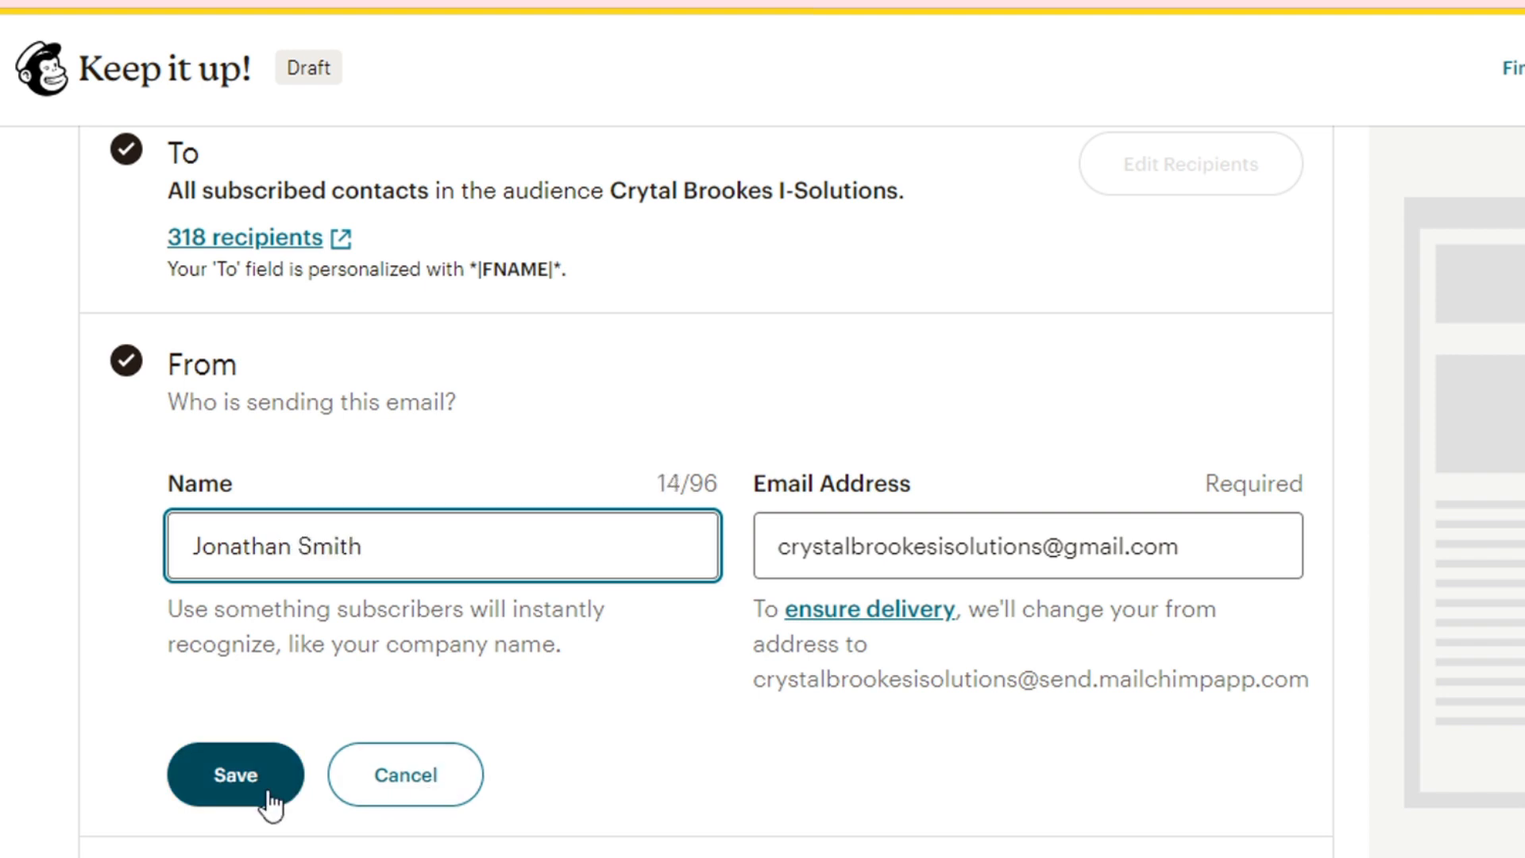
left_click(235, 787)
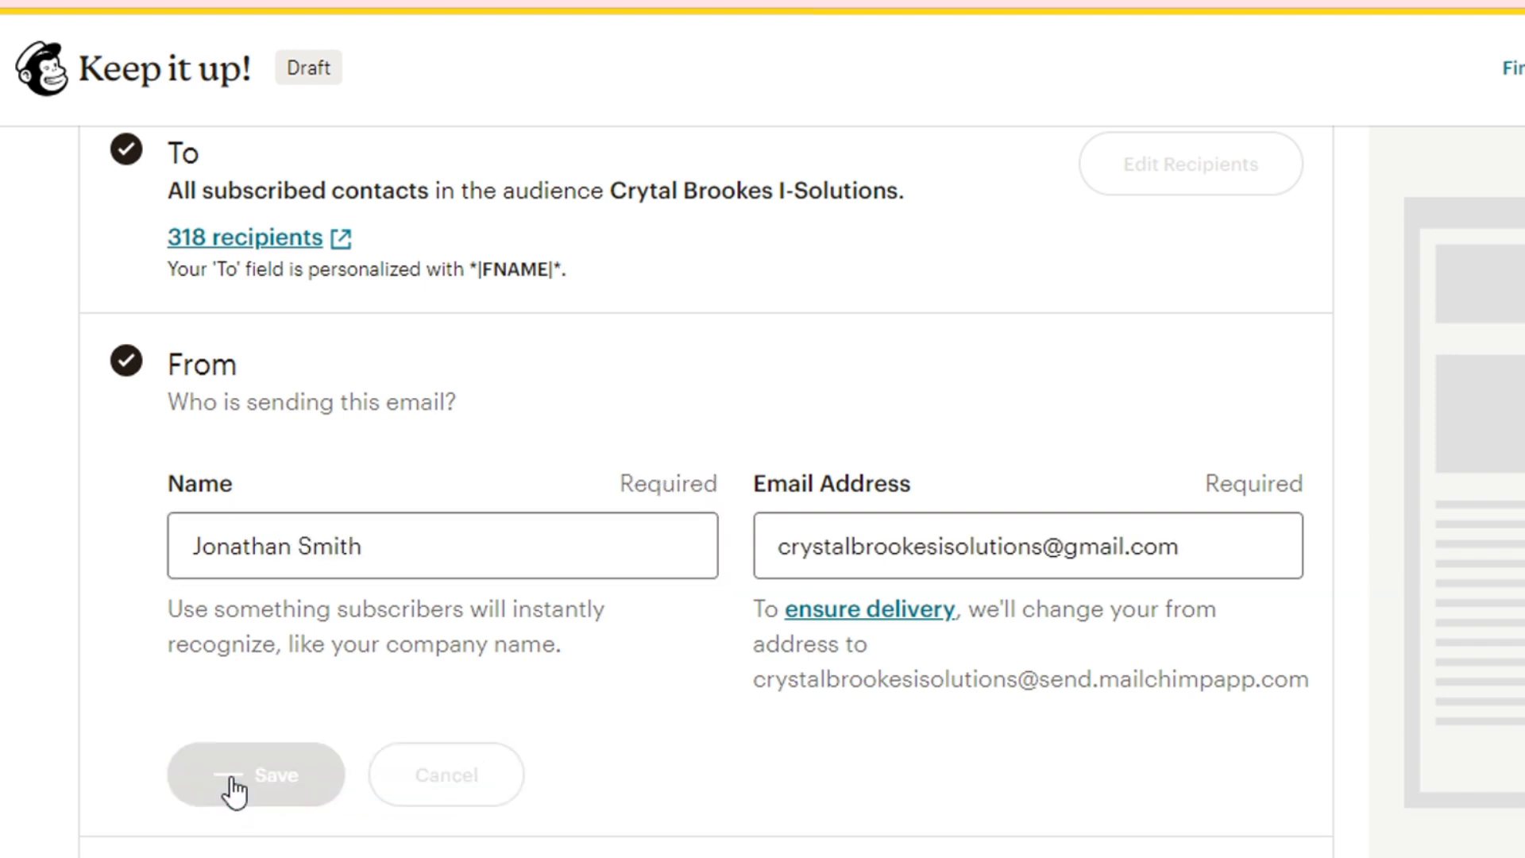
Step: Reopen the From section, check the sender's email address, and save the section
left_click(1152, 389)
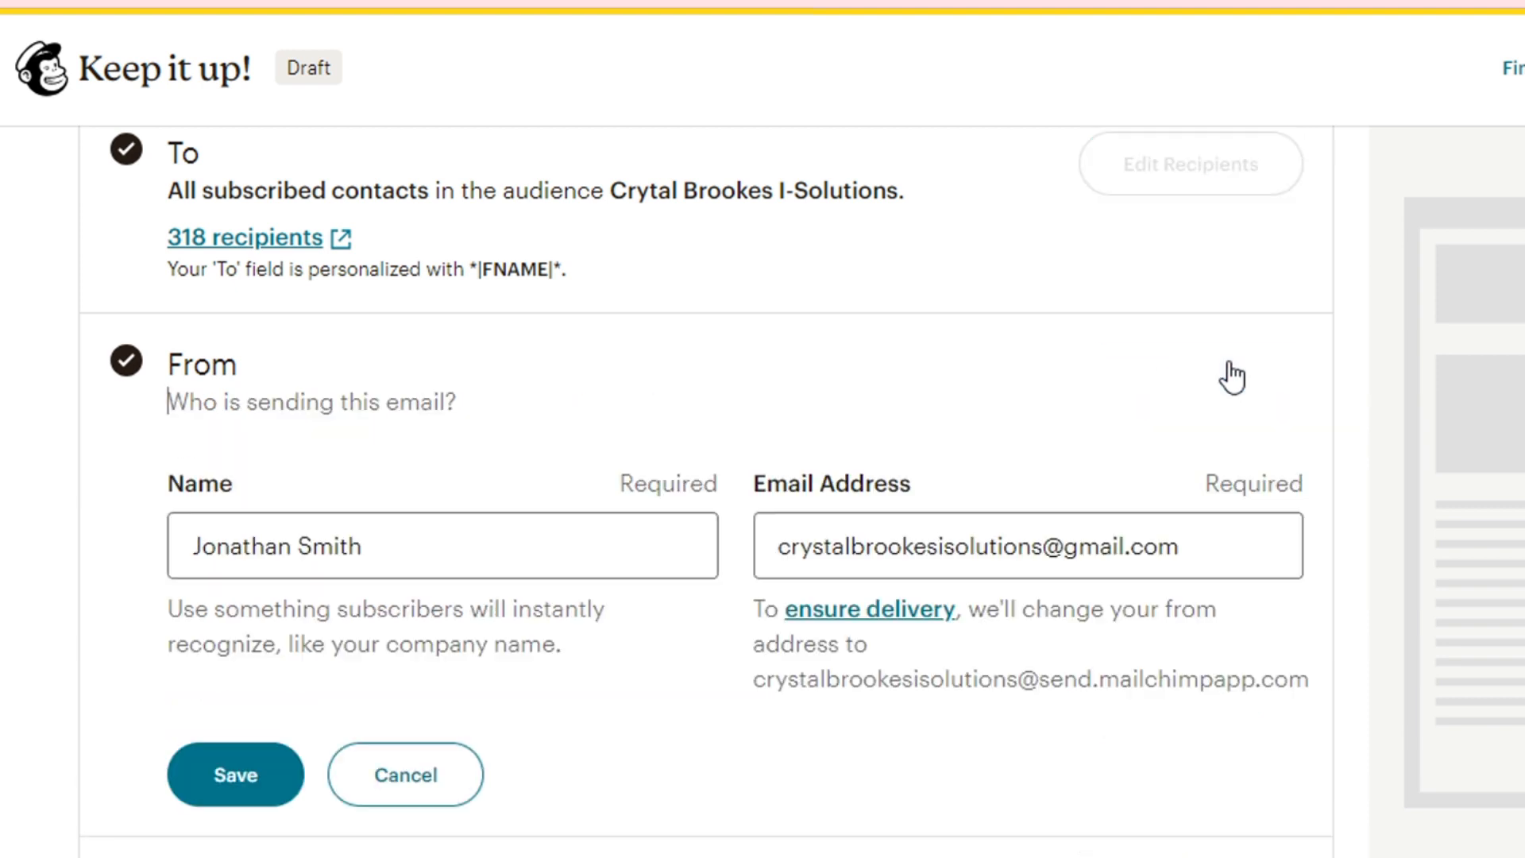
left_click(970, 546)
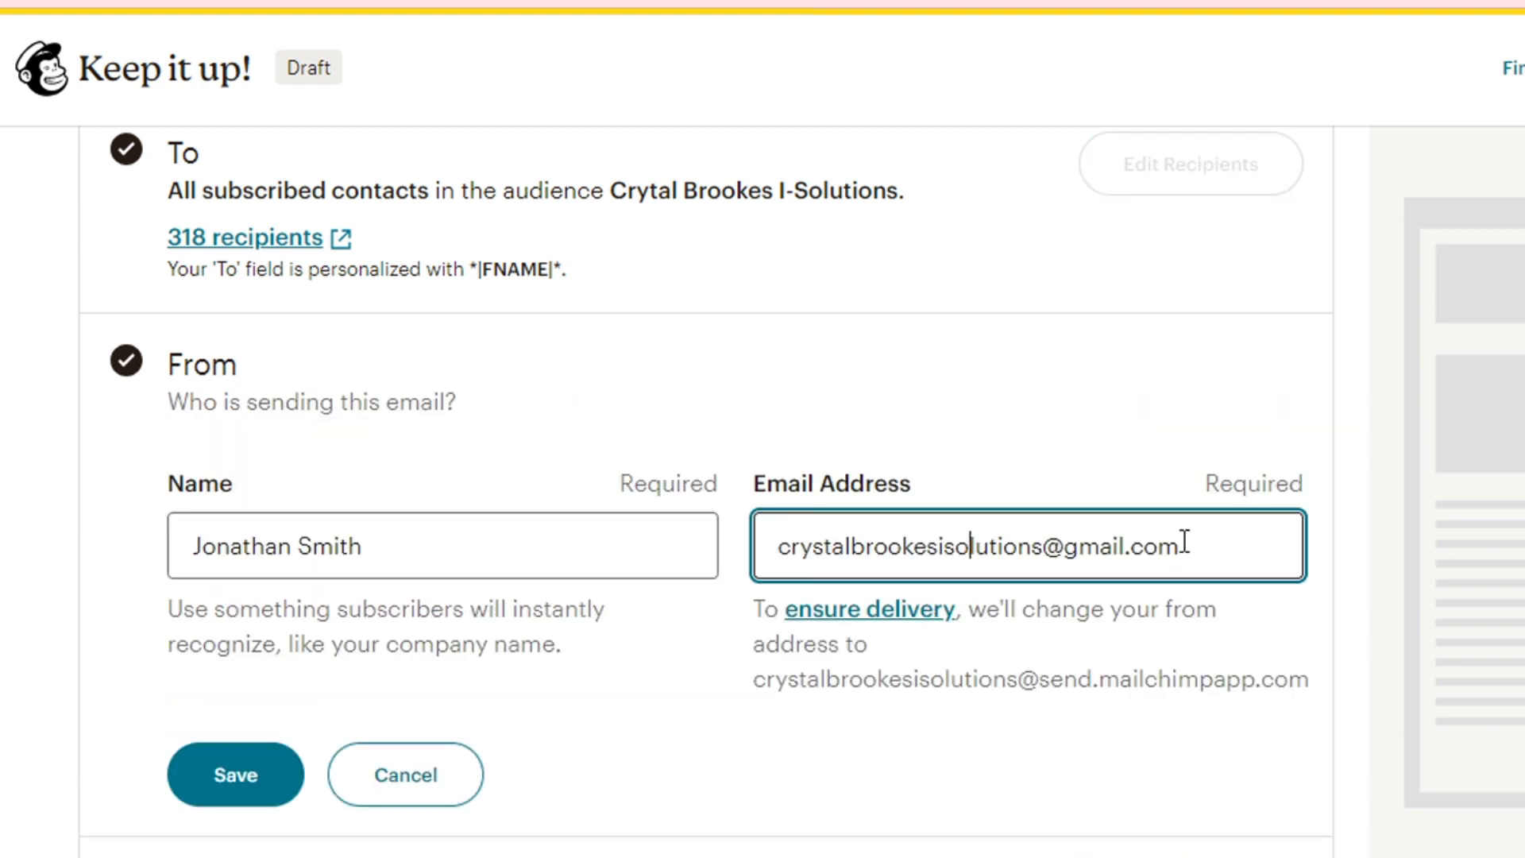
left_click_drag(1185, 541, 789, 560)
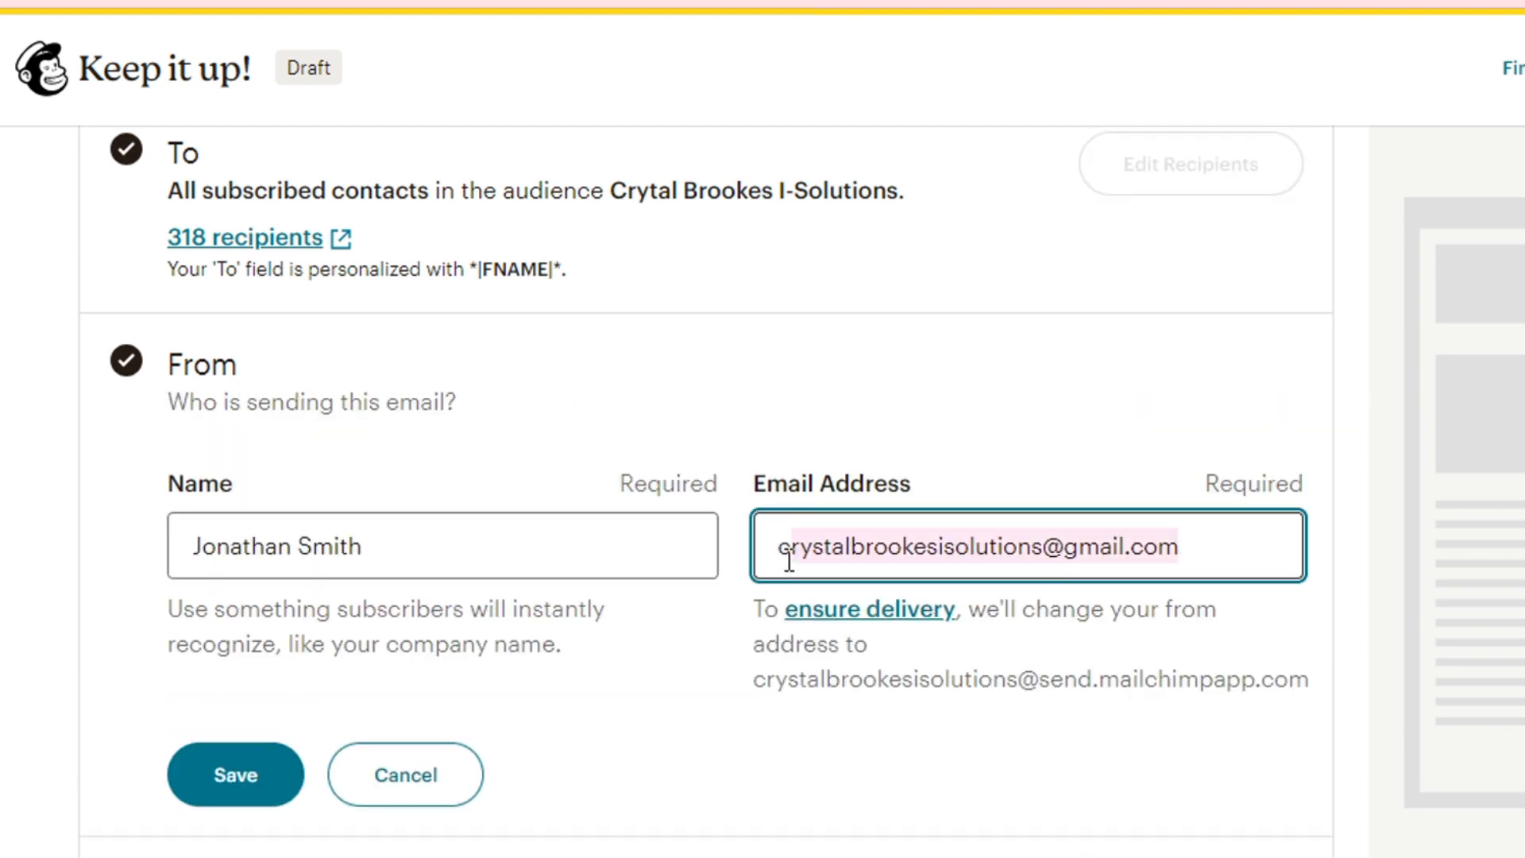
left_click(840, 546)
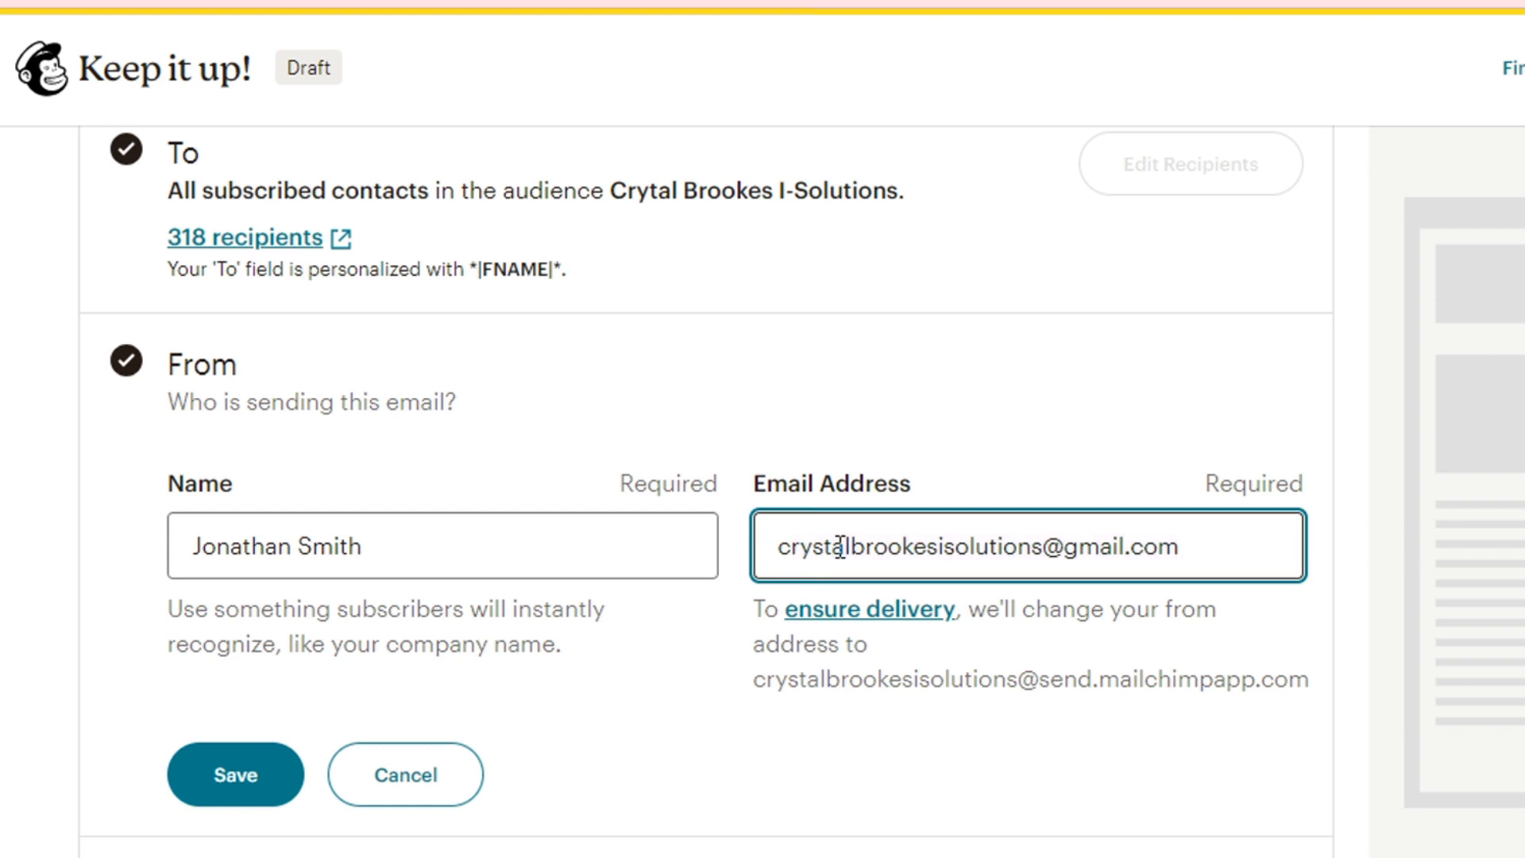
left_click(235, 790)
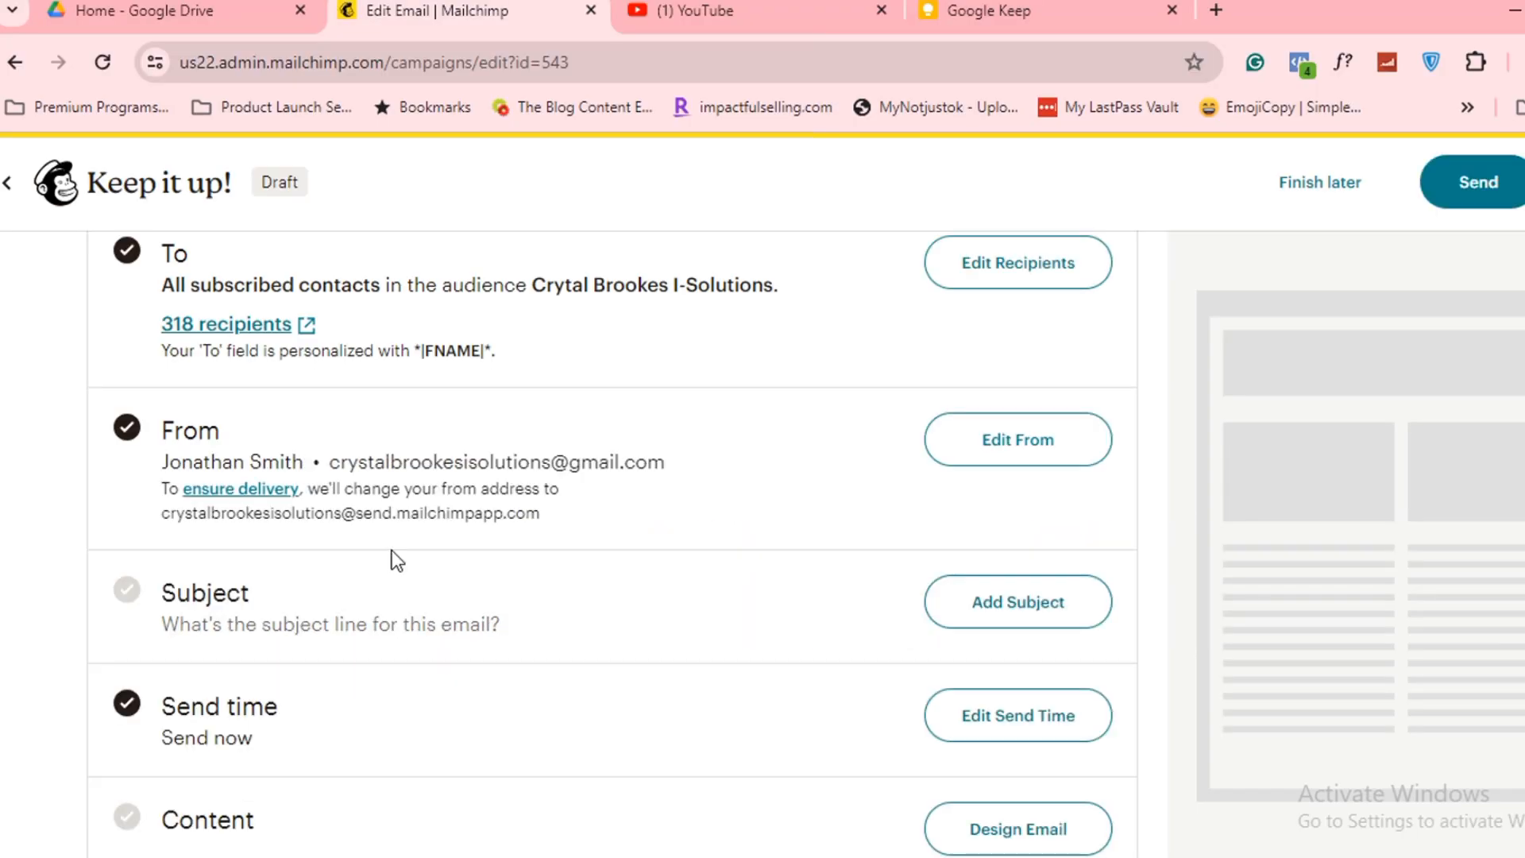
Step: Open the campaign's Subject section and enter "Why Do Men Cheat?" as the subject line
left_click(982, 612)
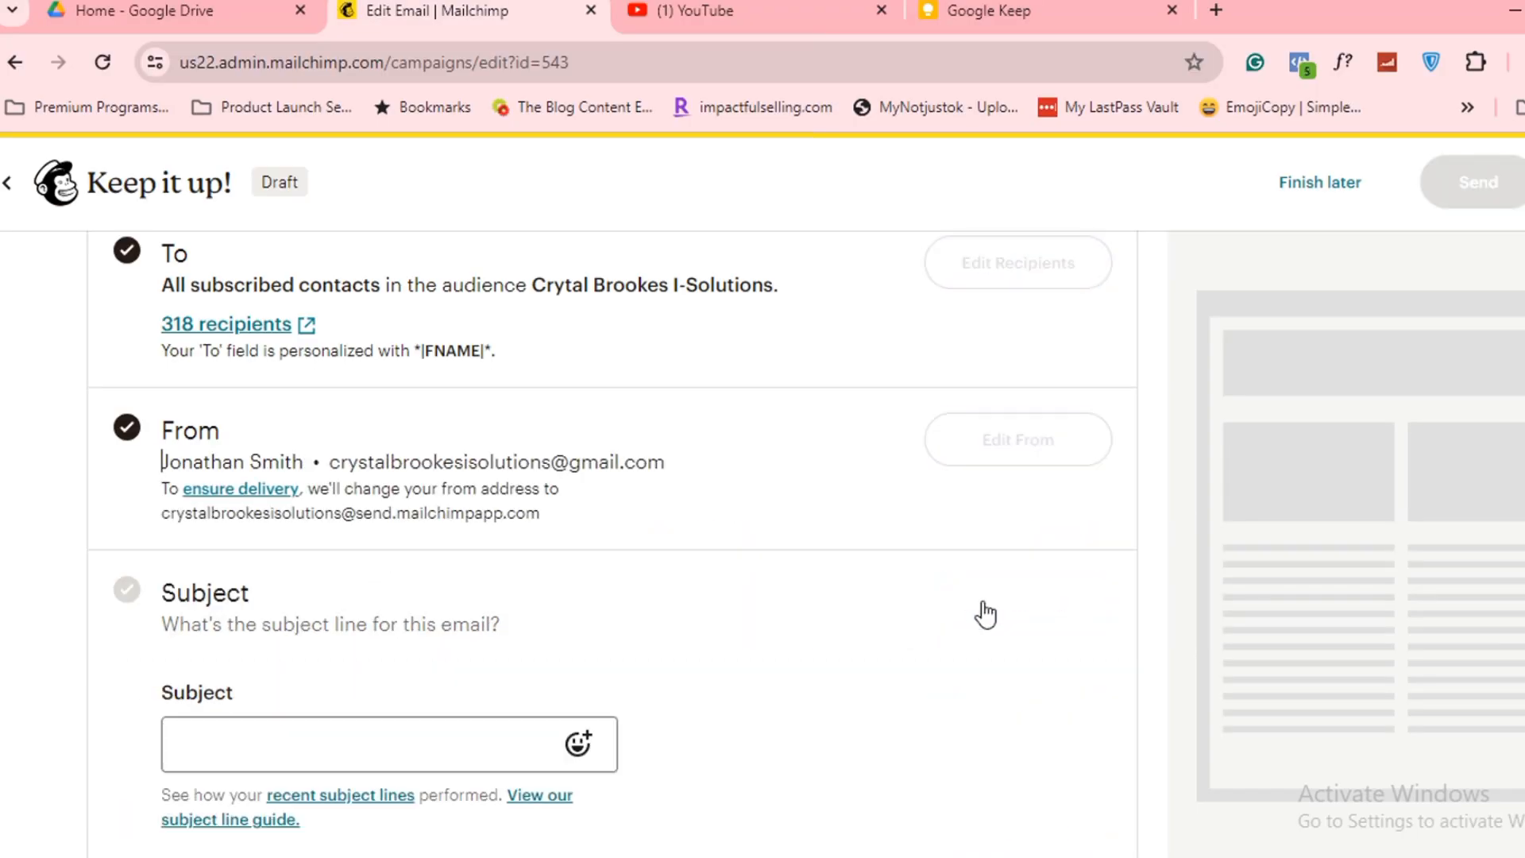
scroll(572, 540, "down", 4)
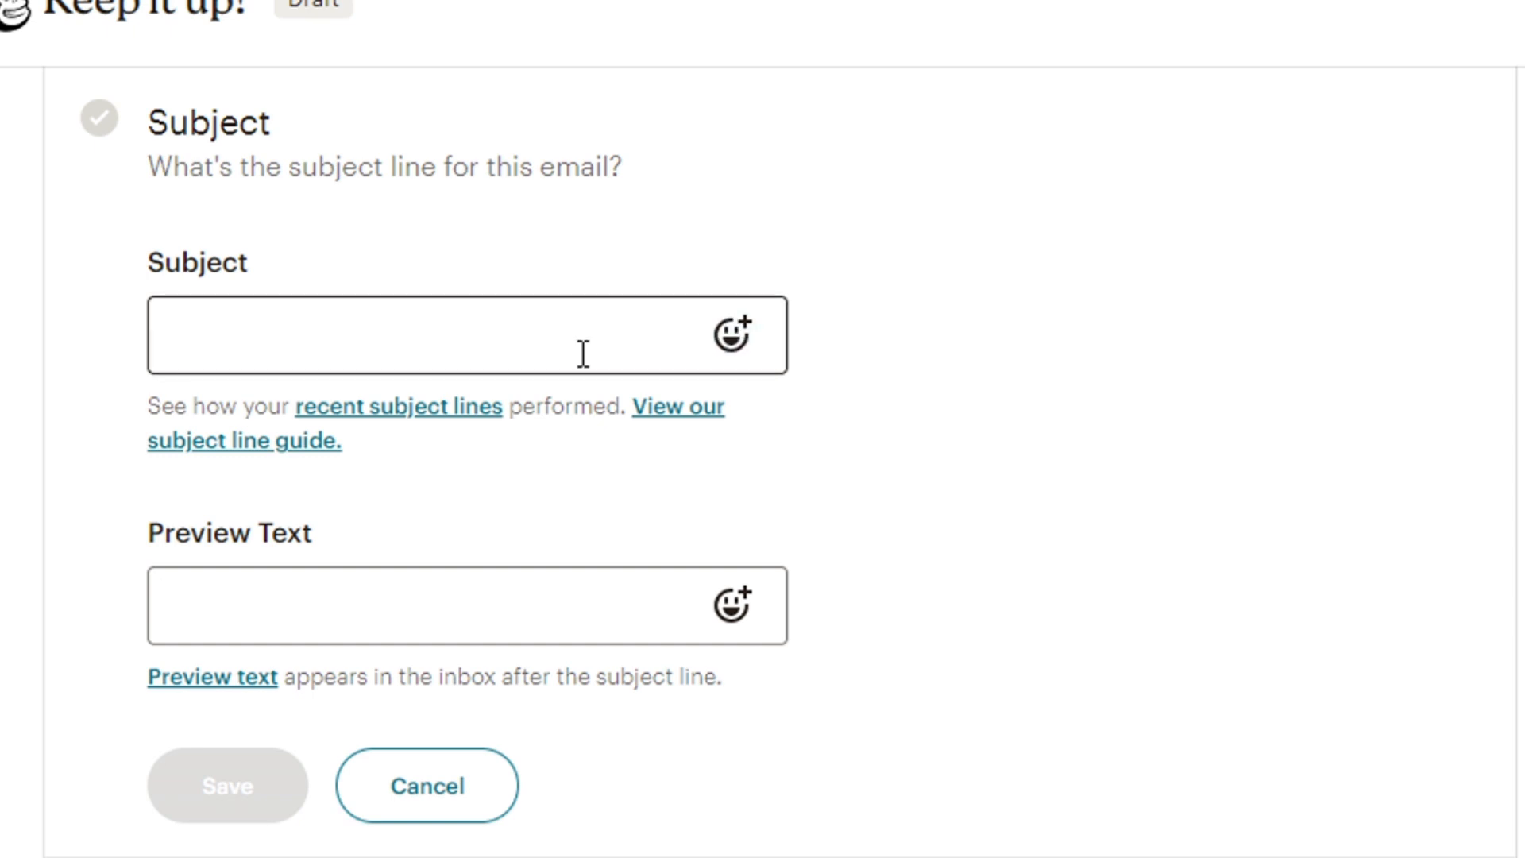
left_click(451, 335)
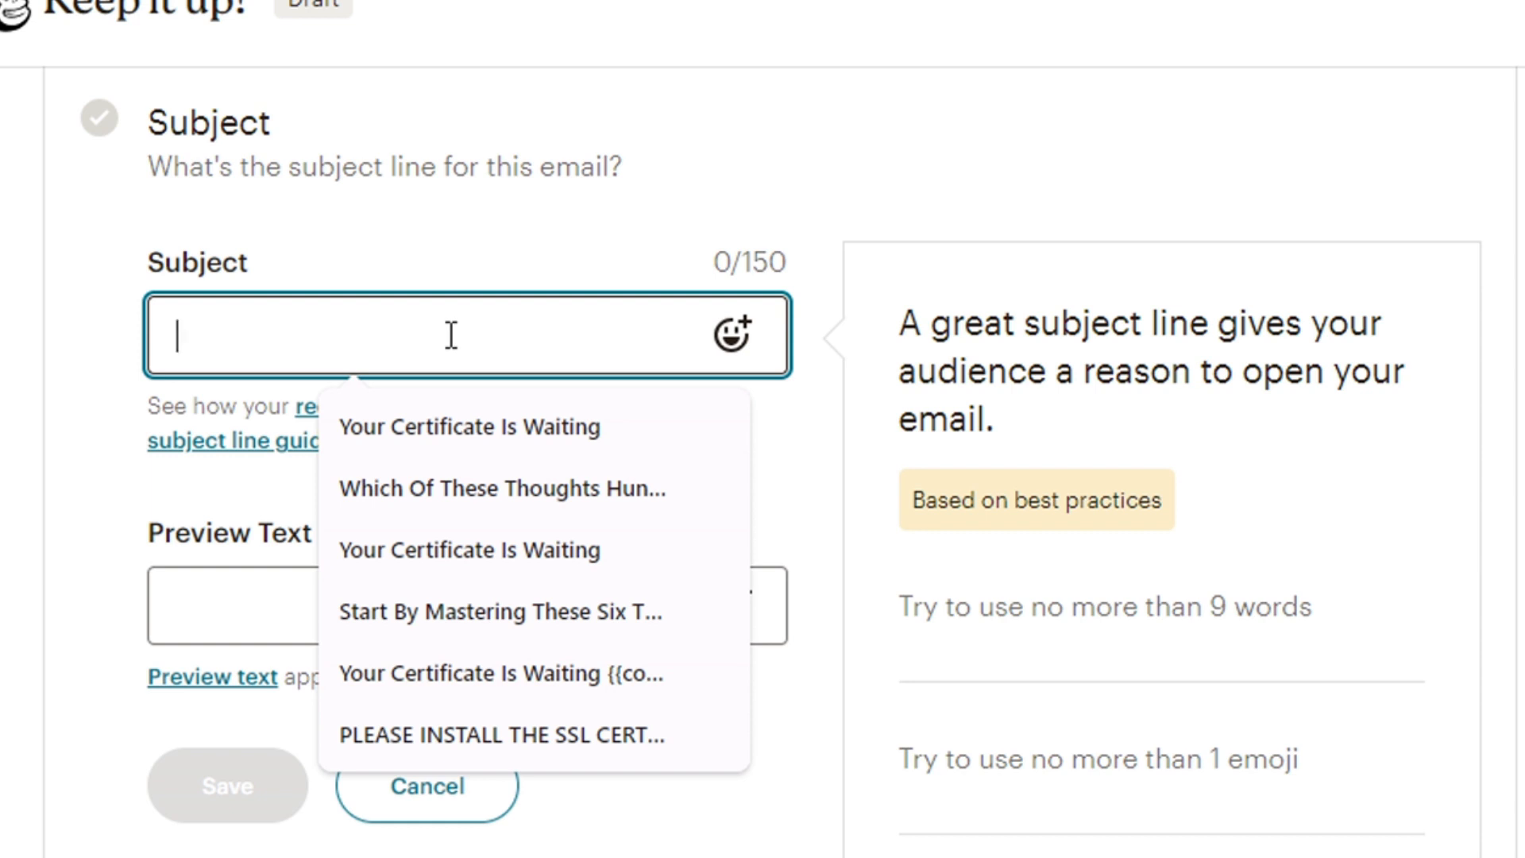
type("Why Do men")
key("BackSpace")
key("BackSpace")
key("BackSpace")
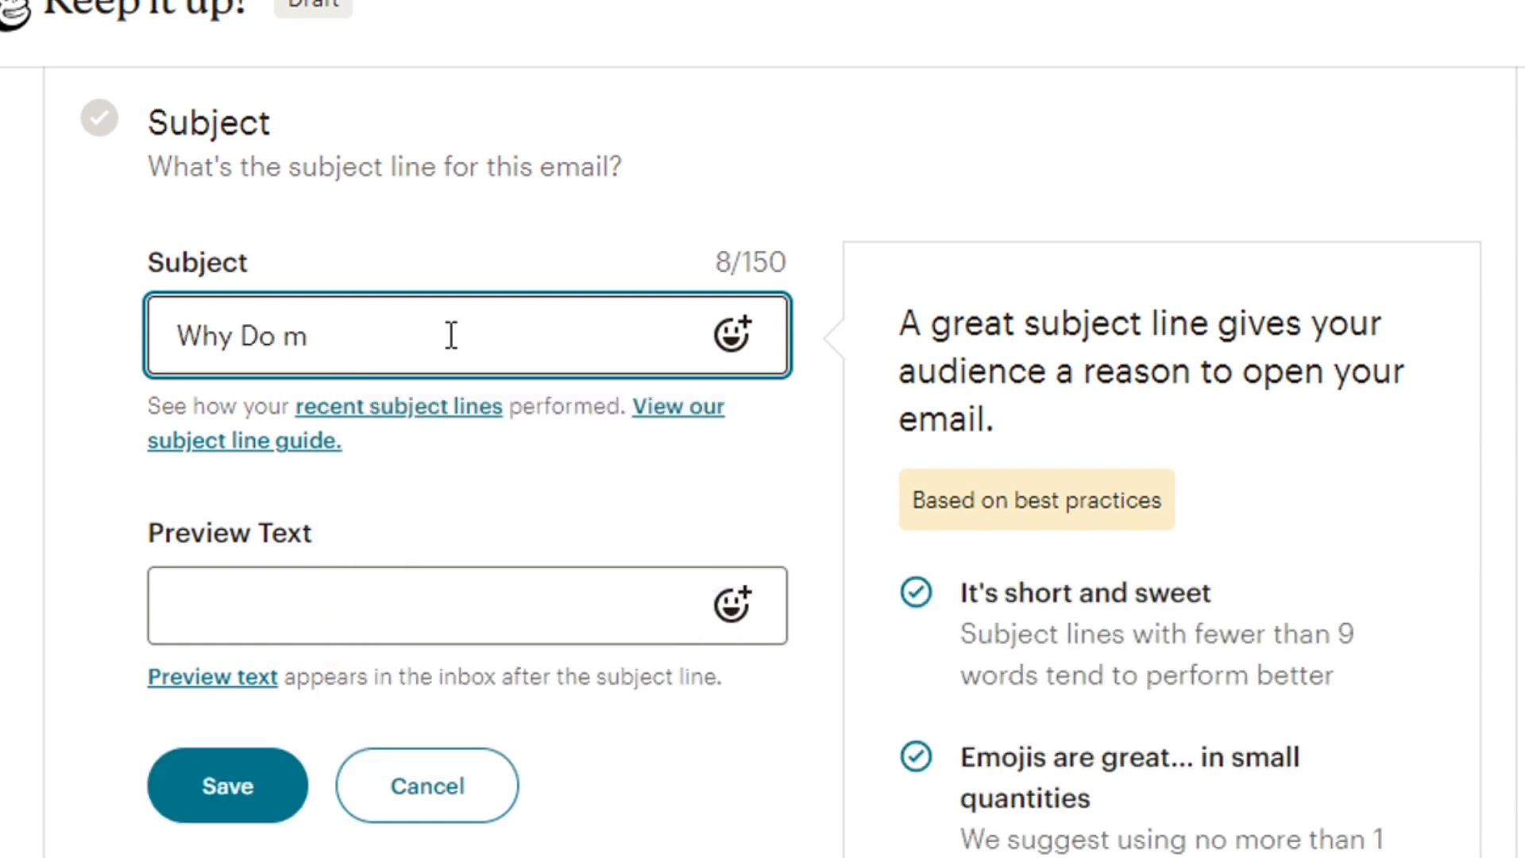
type("Men Cheat?")
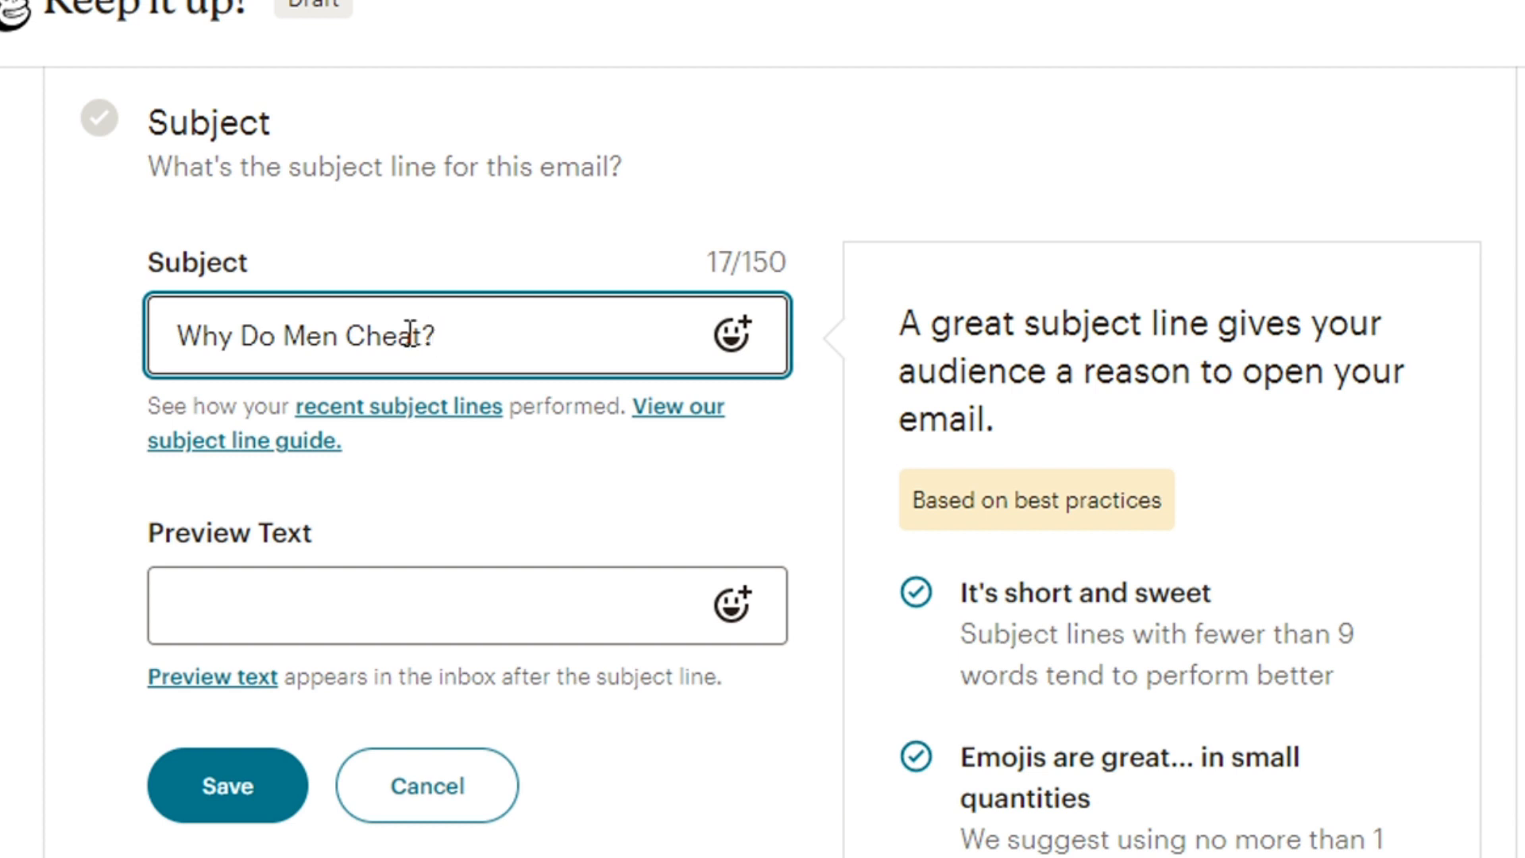
Step: Insert the *|FNAME|* merge tag before the question mark in the subject line
left_click(429, 335)
type("\\")
key("BackSpace")
type("|FNAME")
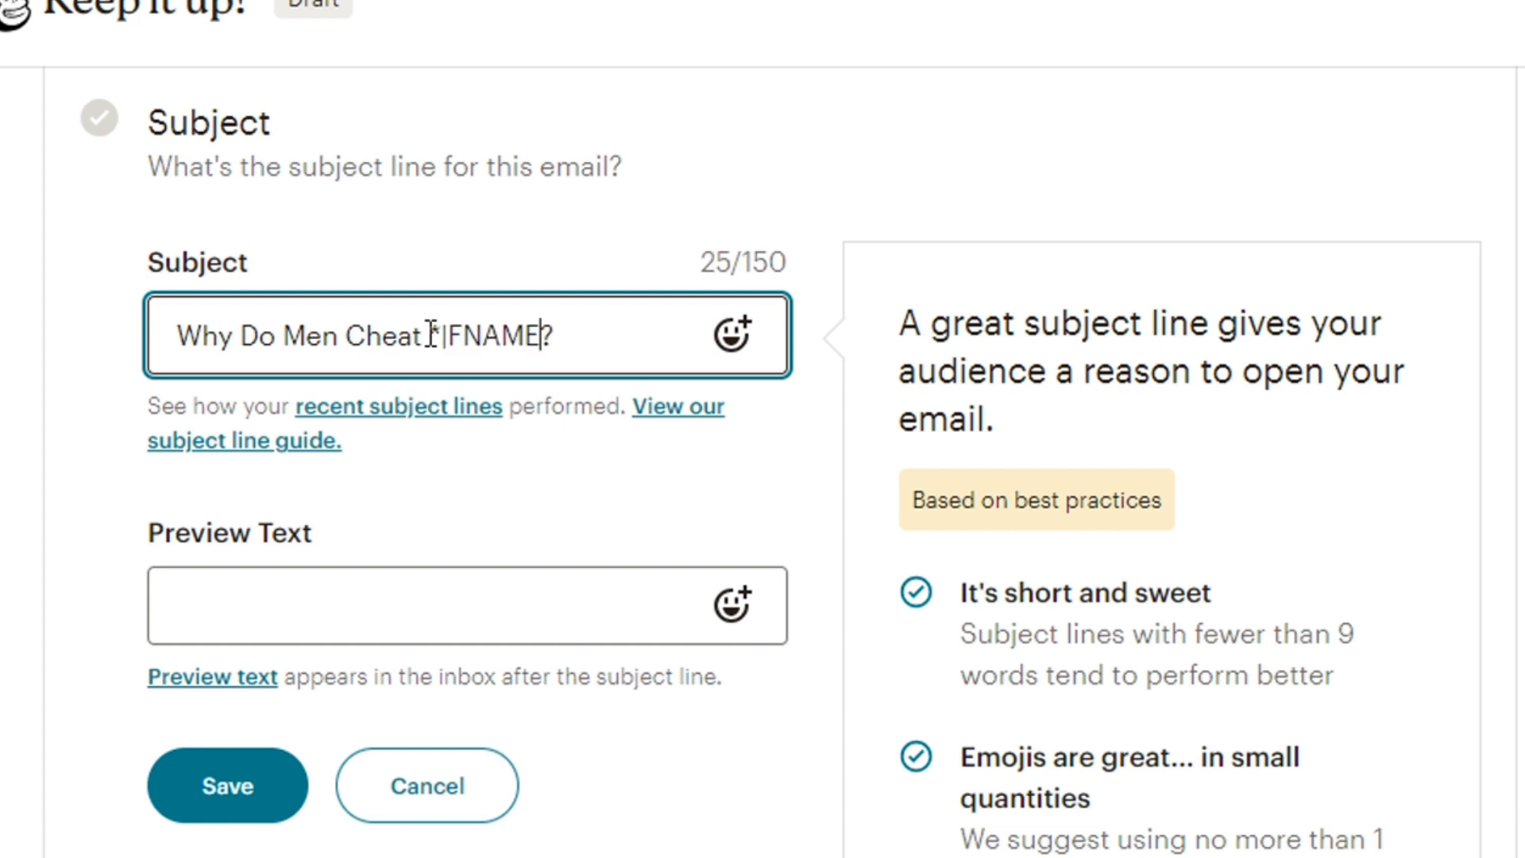
type("|*")
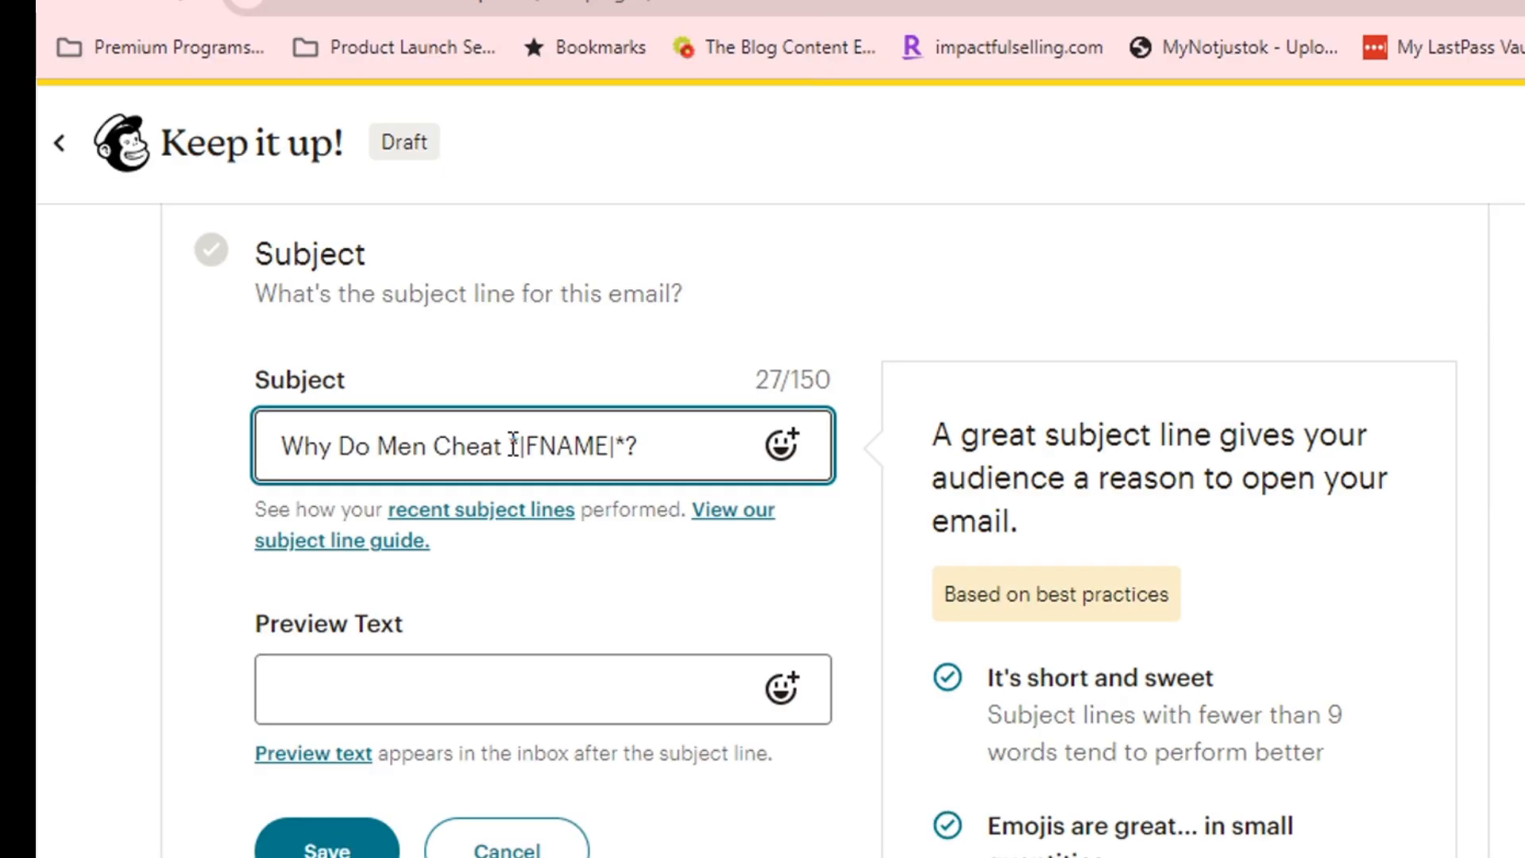
left_click_drag(513, 445, 628, 449)
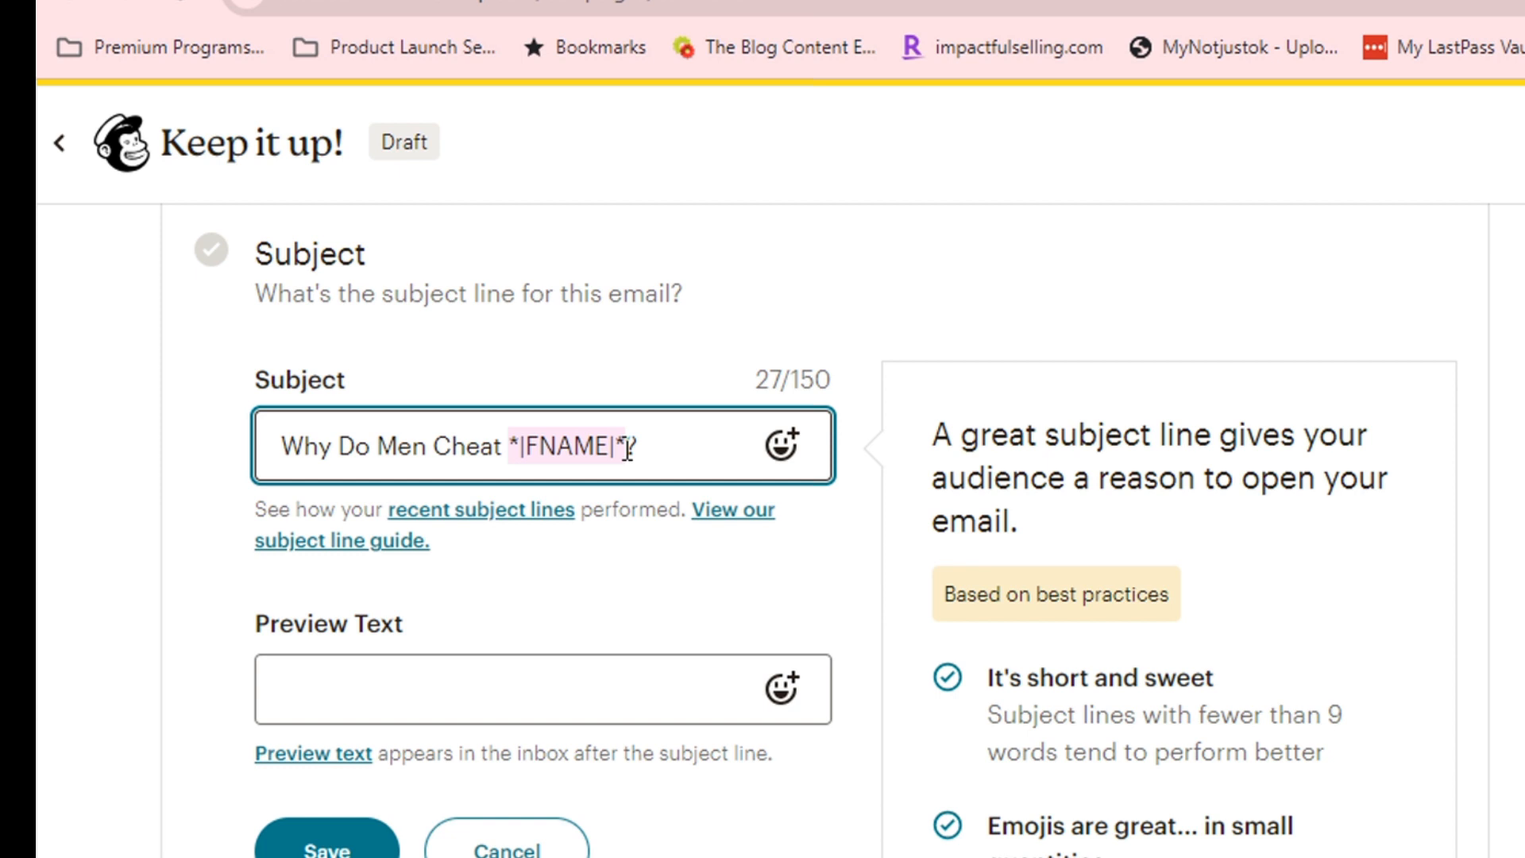
left_click(561, 446)
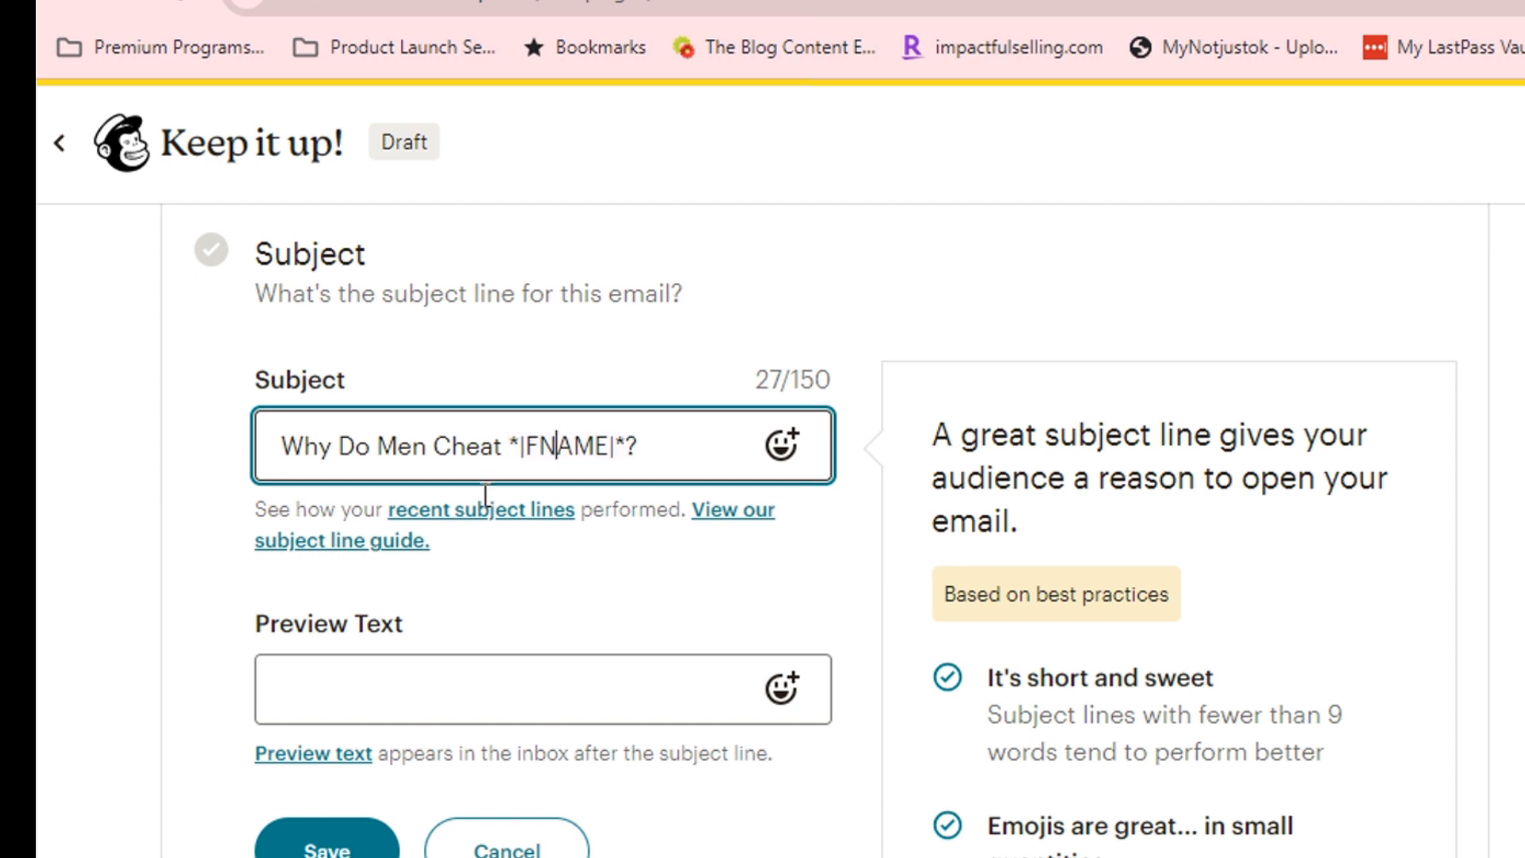
Step: Enter "You need to read this" as the preview text and save the Subject section
left_click(342, 670)
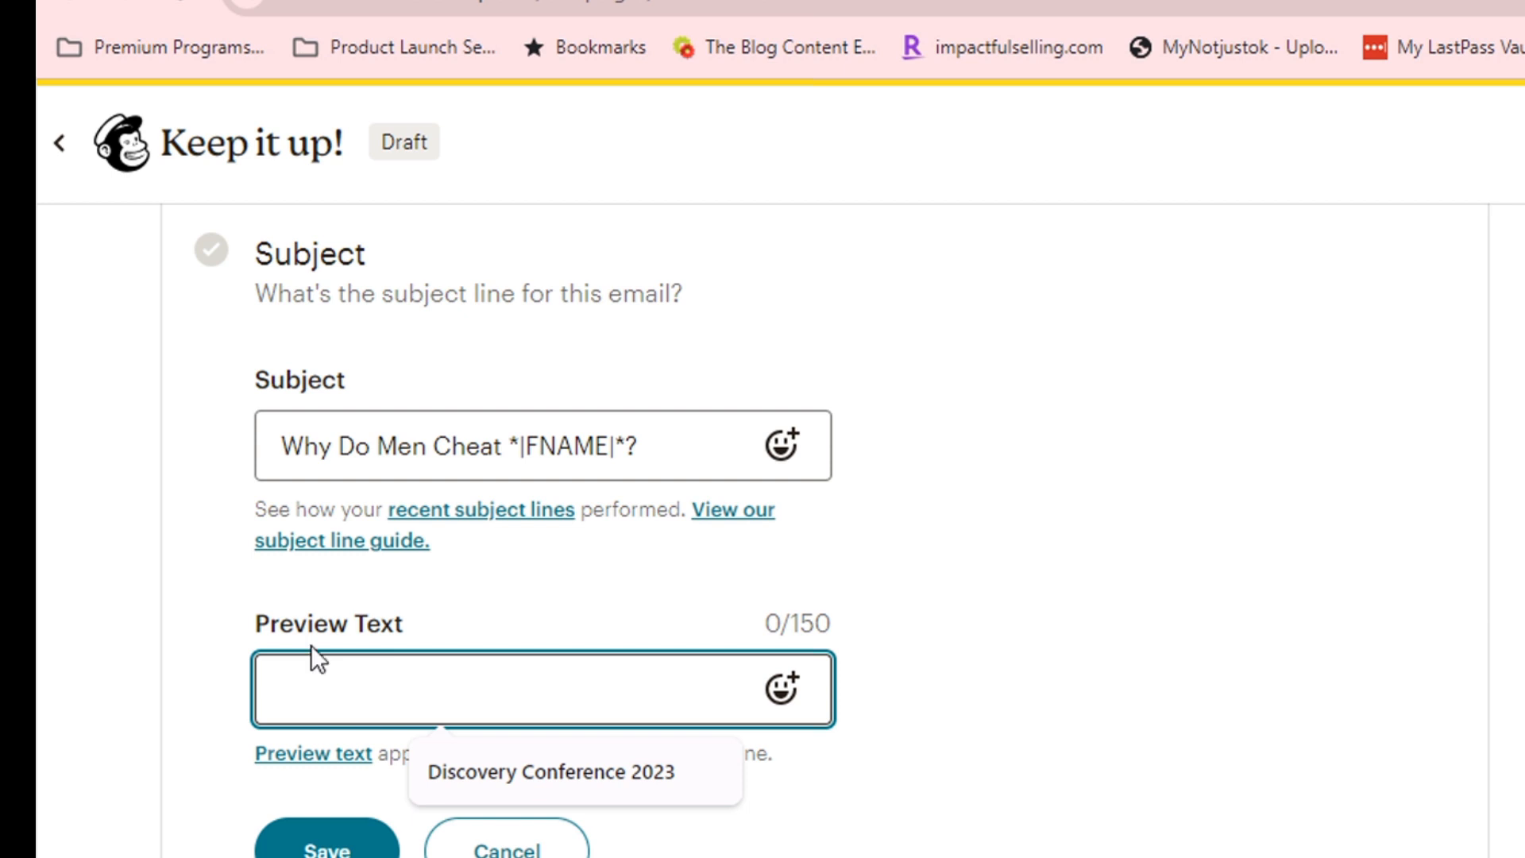
left_click(238, 598)
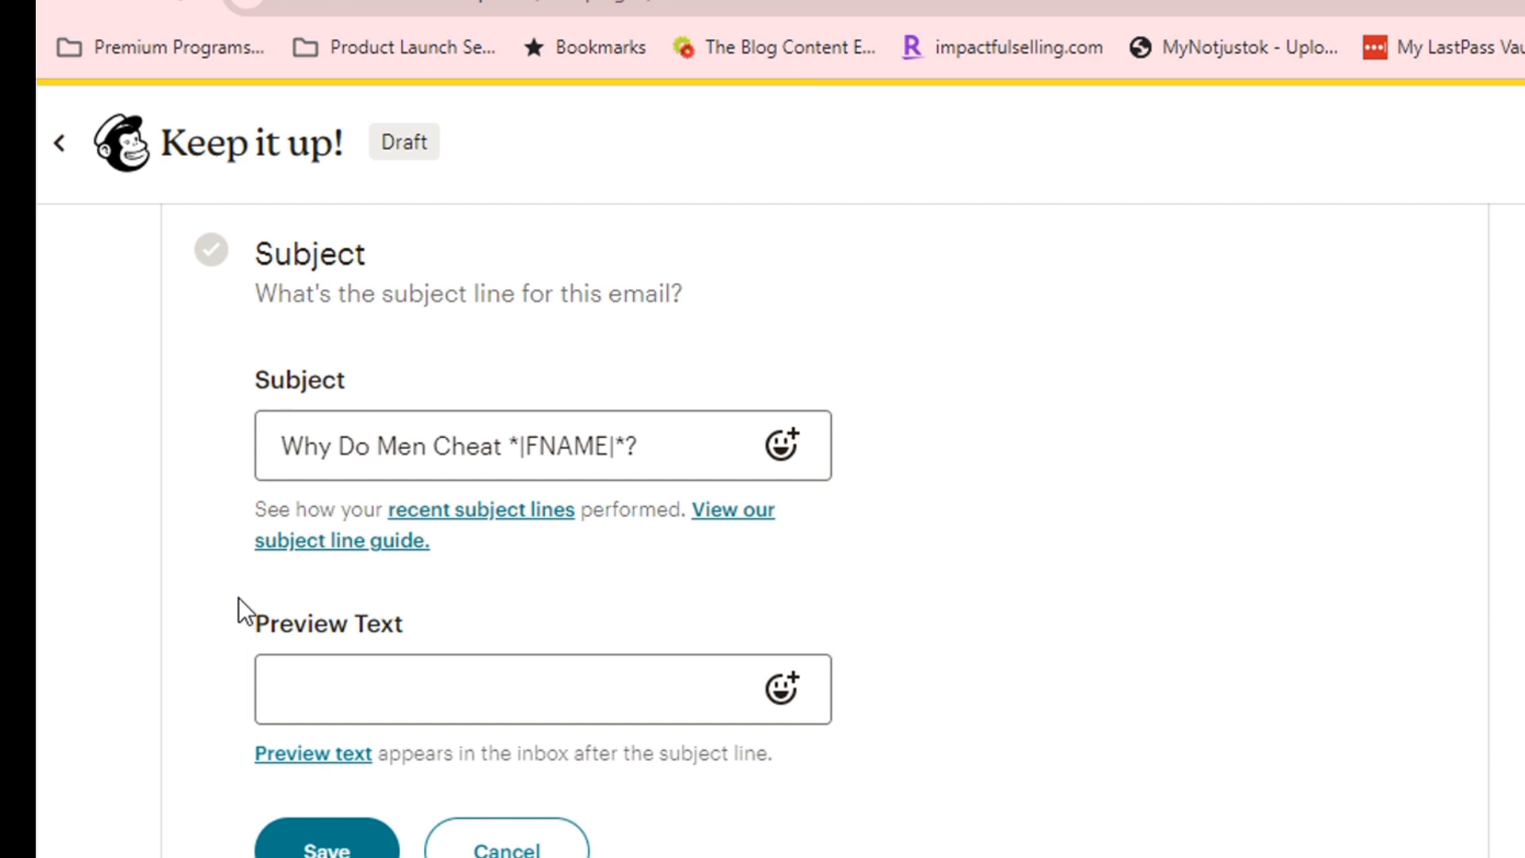
left_click(361, 692)
type("Y")
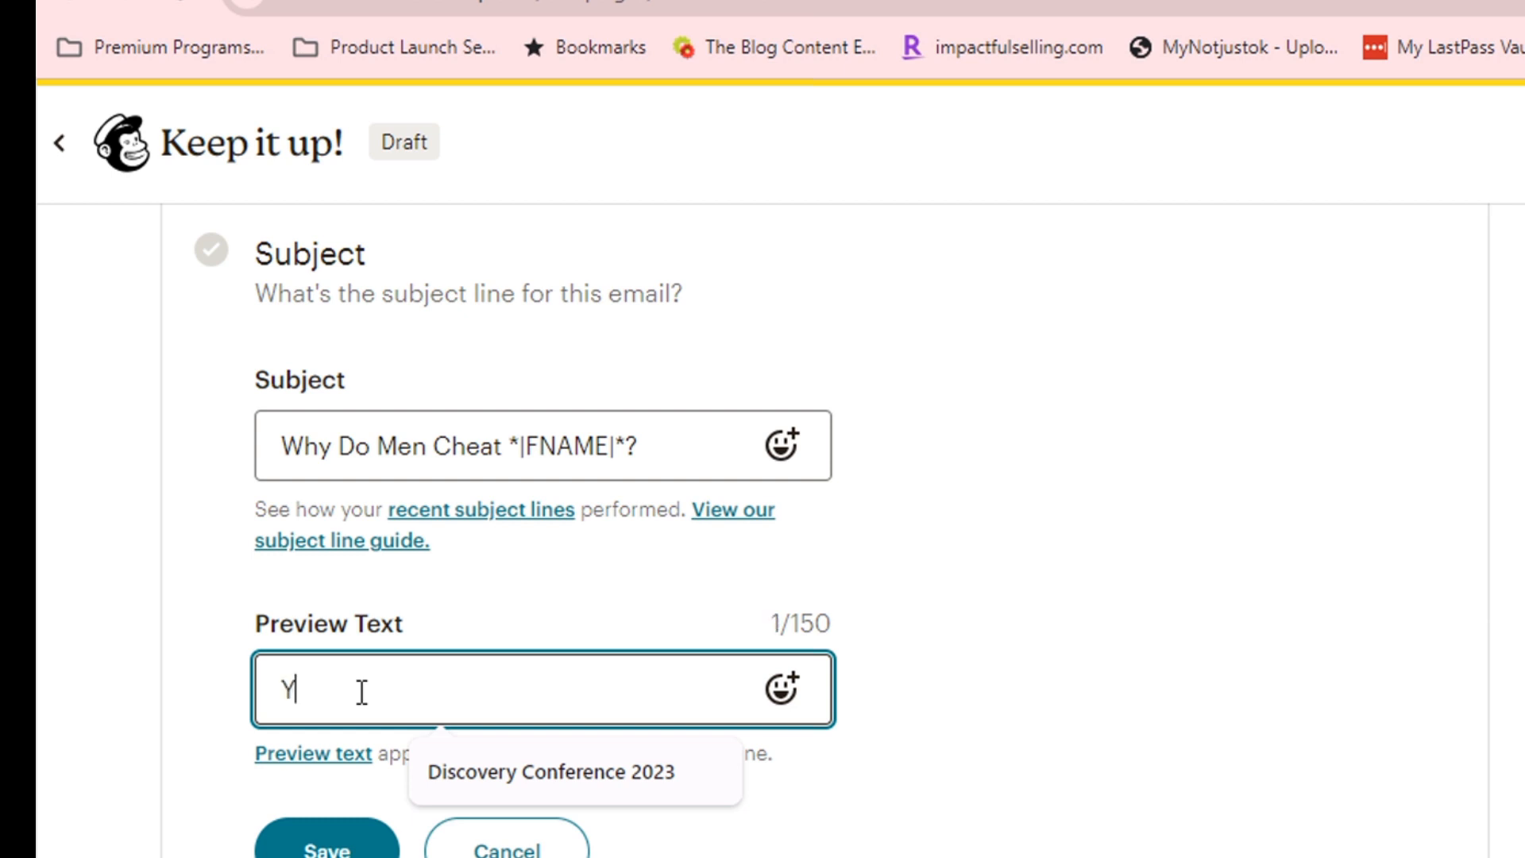
type("ou need to read this")
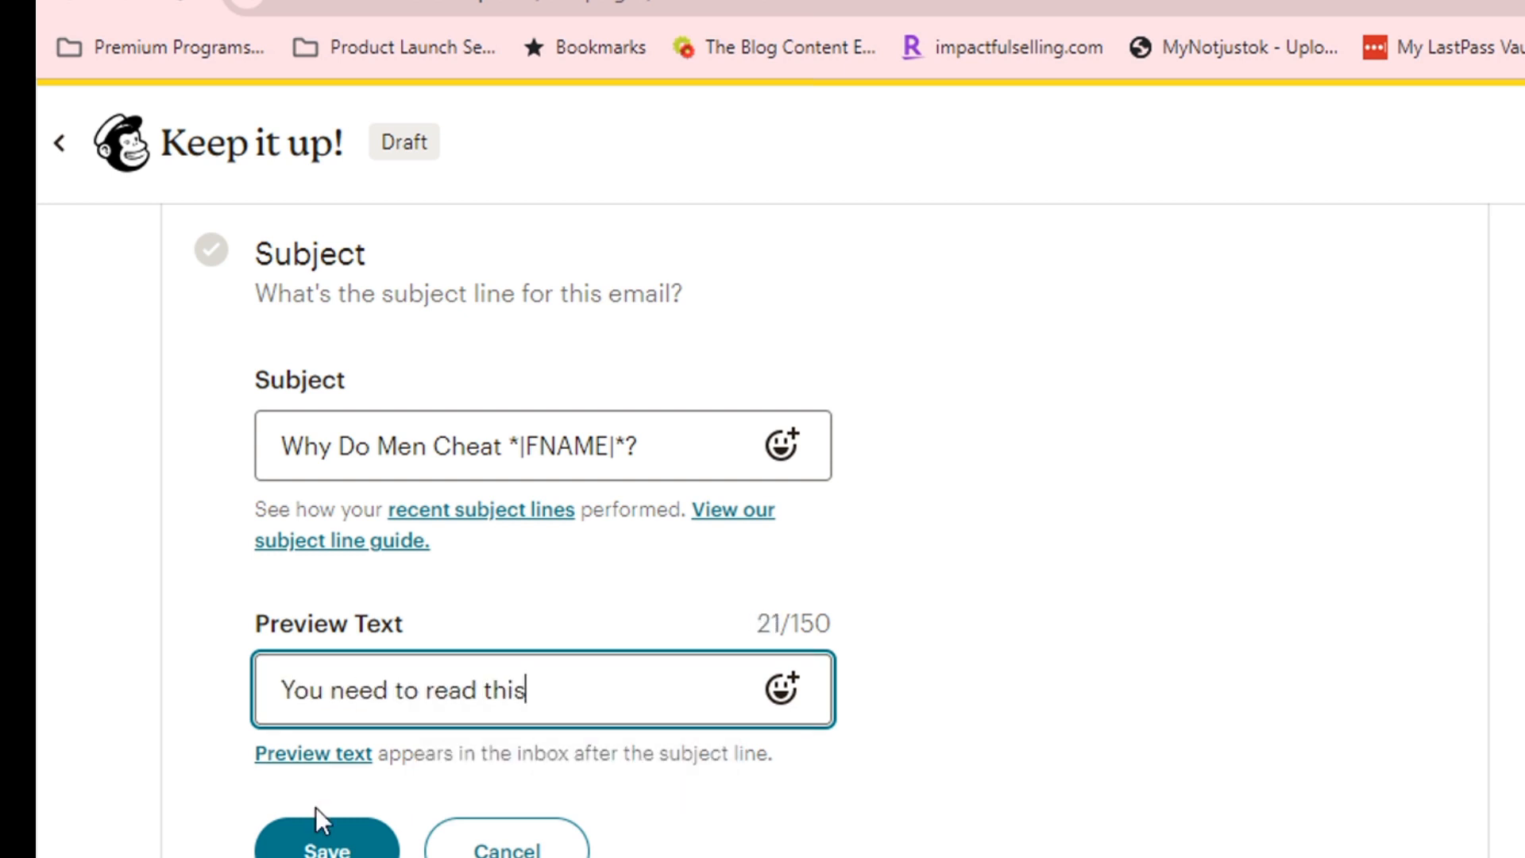
left_click(318, 844)
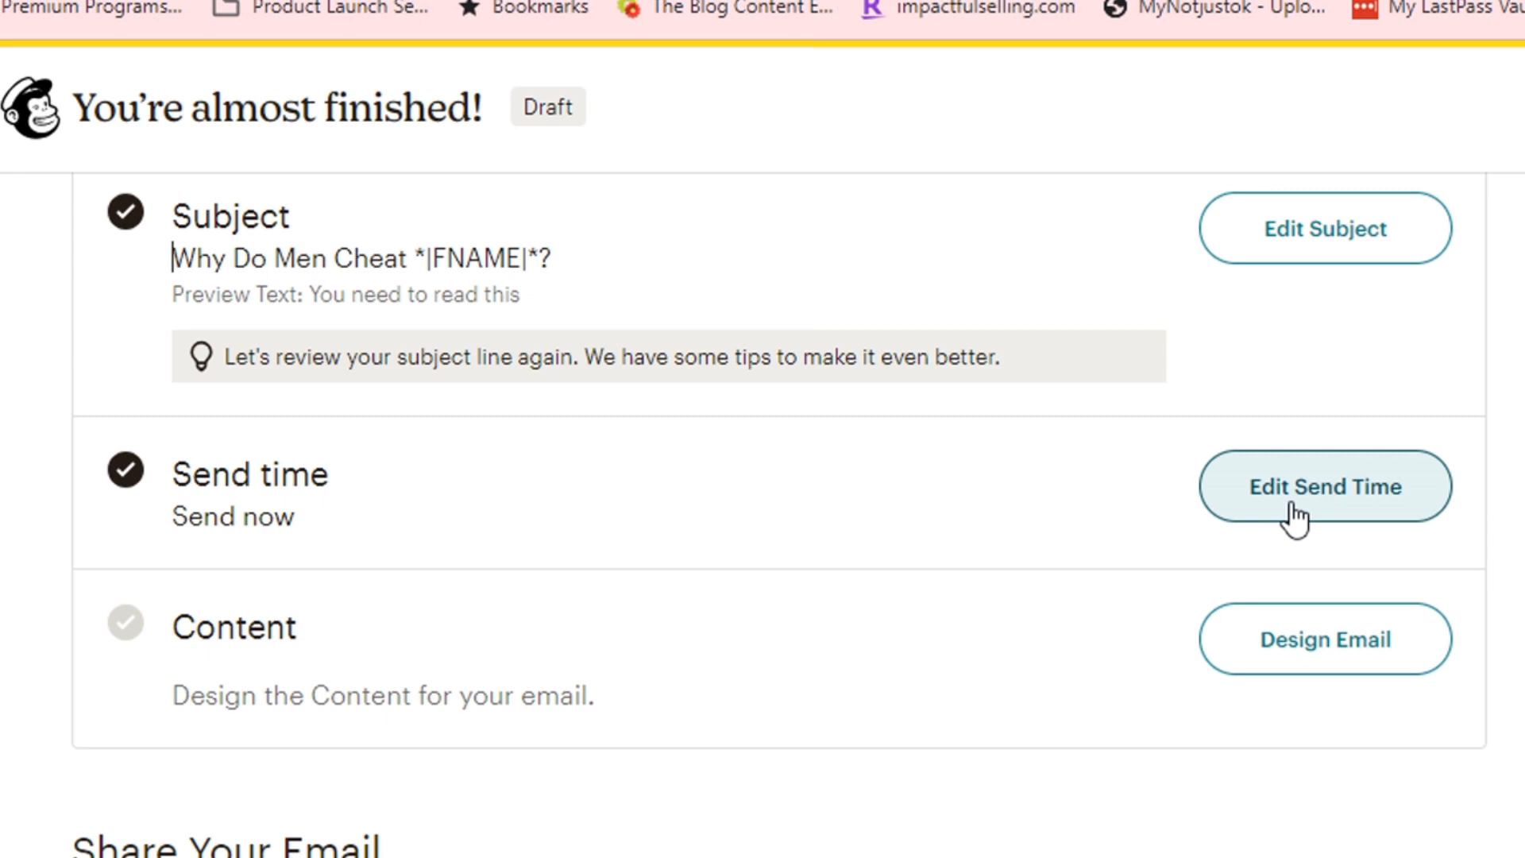
Step: Open the send time settings and examine the delivery date and delivery time options for scheduling the email
left_click(1295, 520)
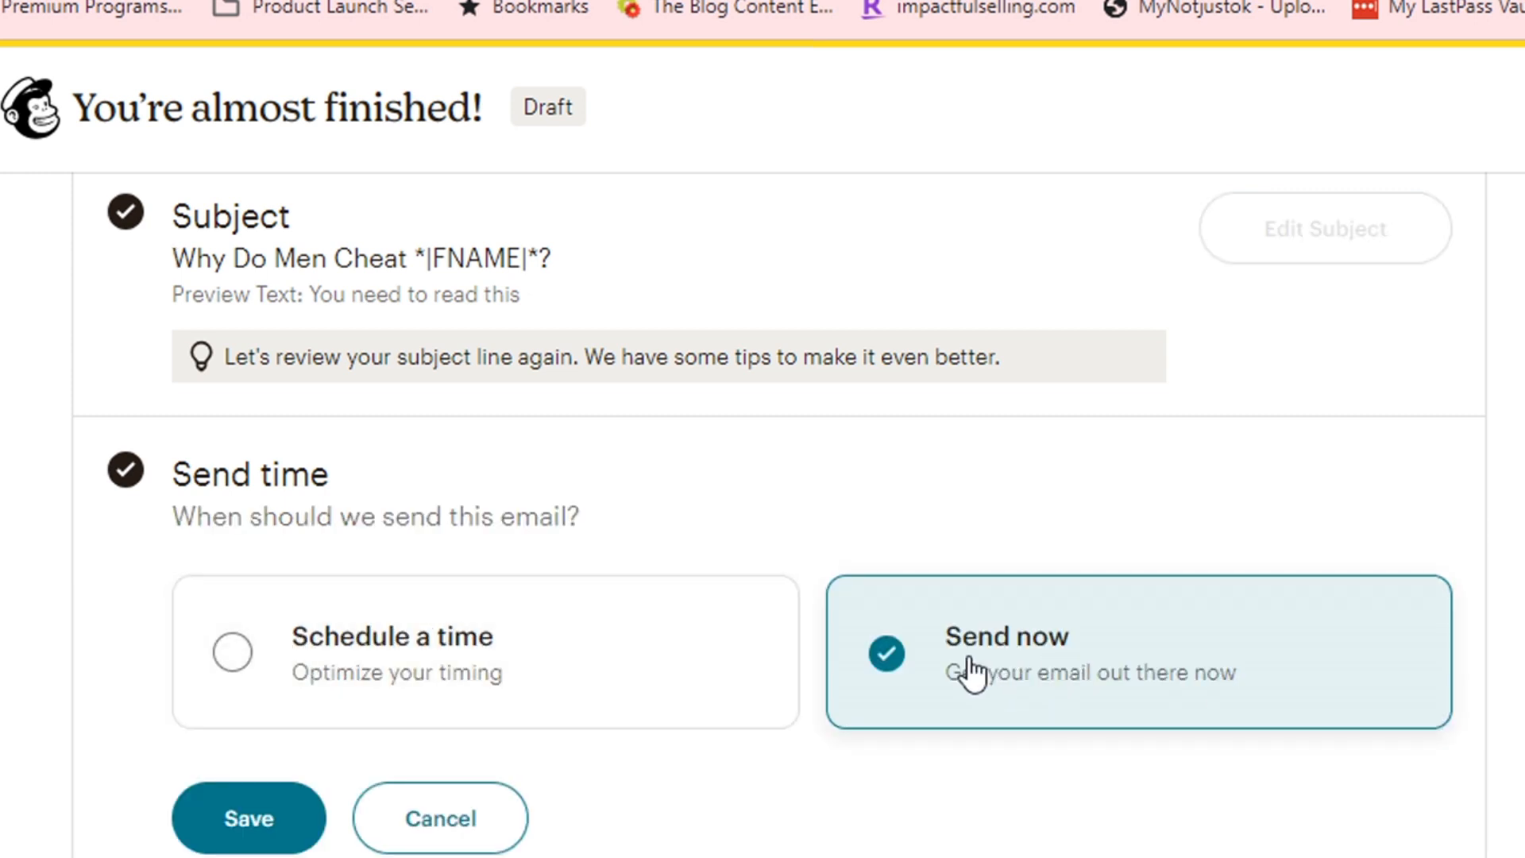
left_click(396, 658)
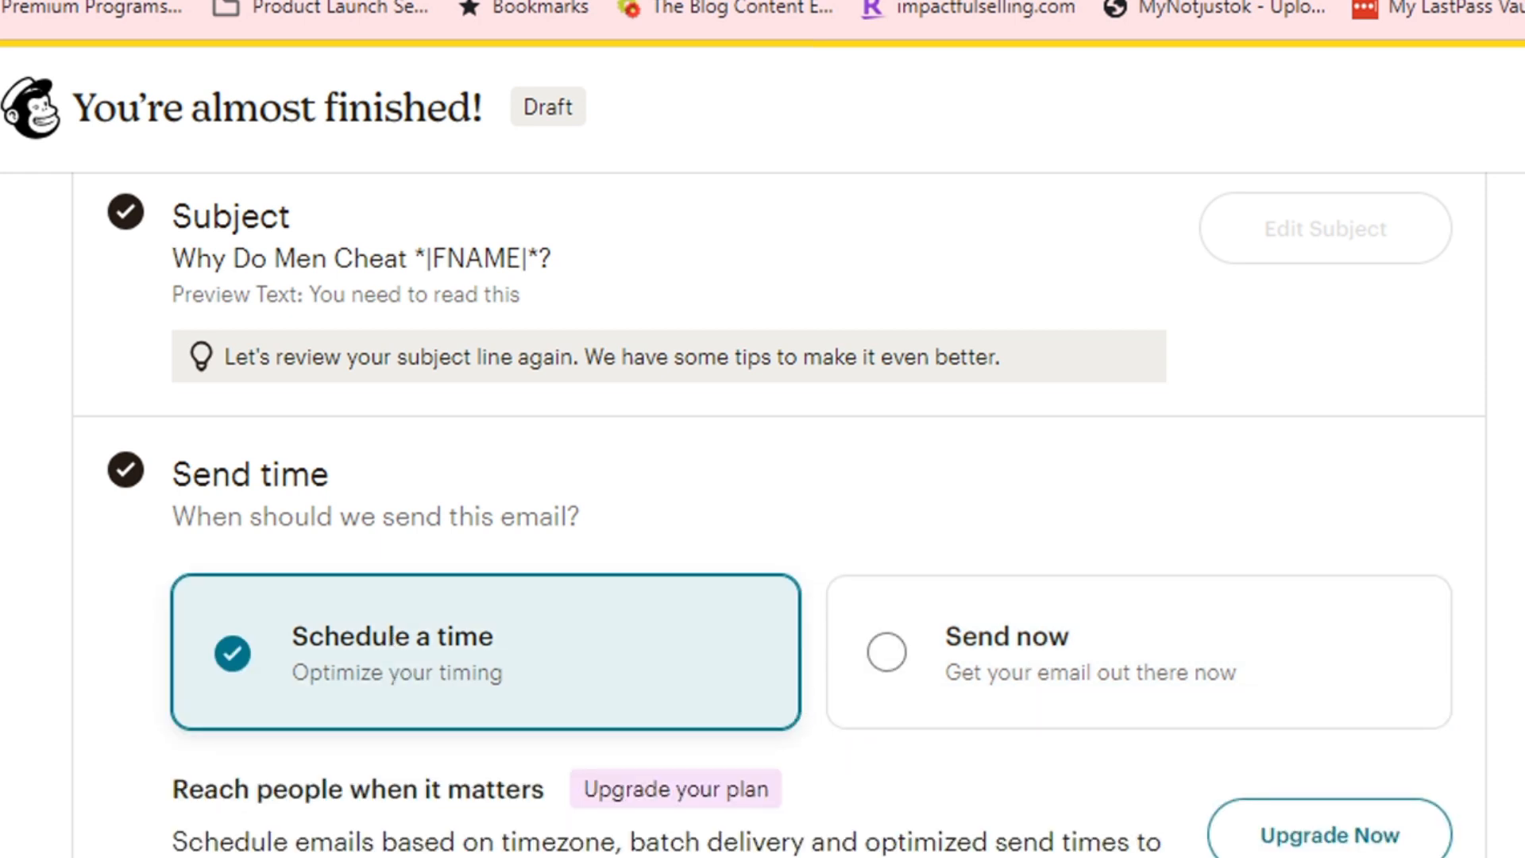
scroll(763, 515, "down", 3)
scroll(763, 515, "up", 1)
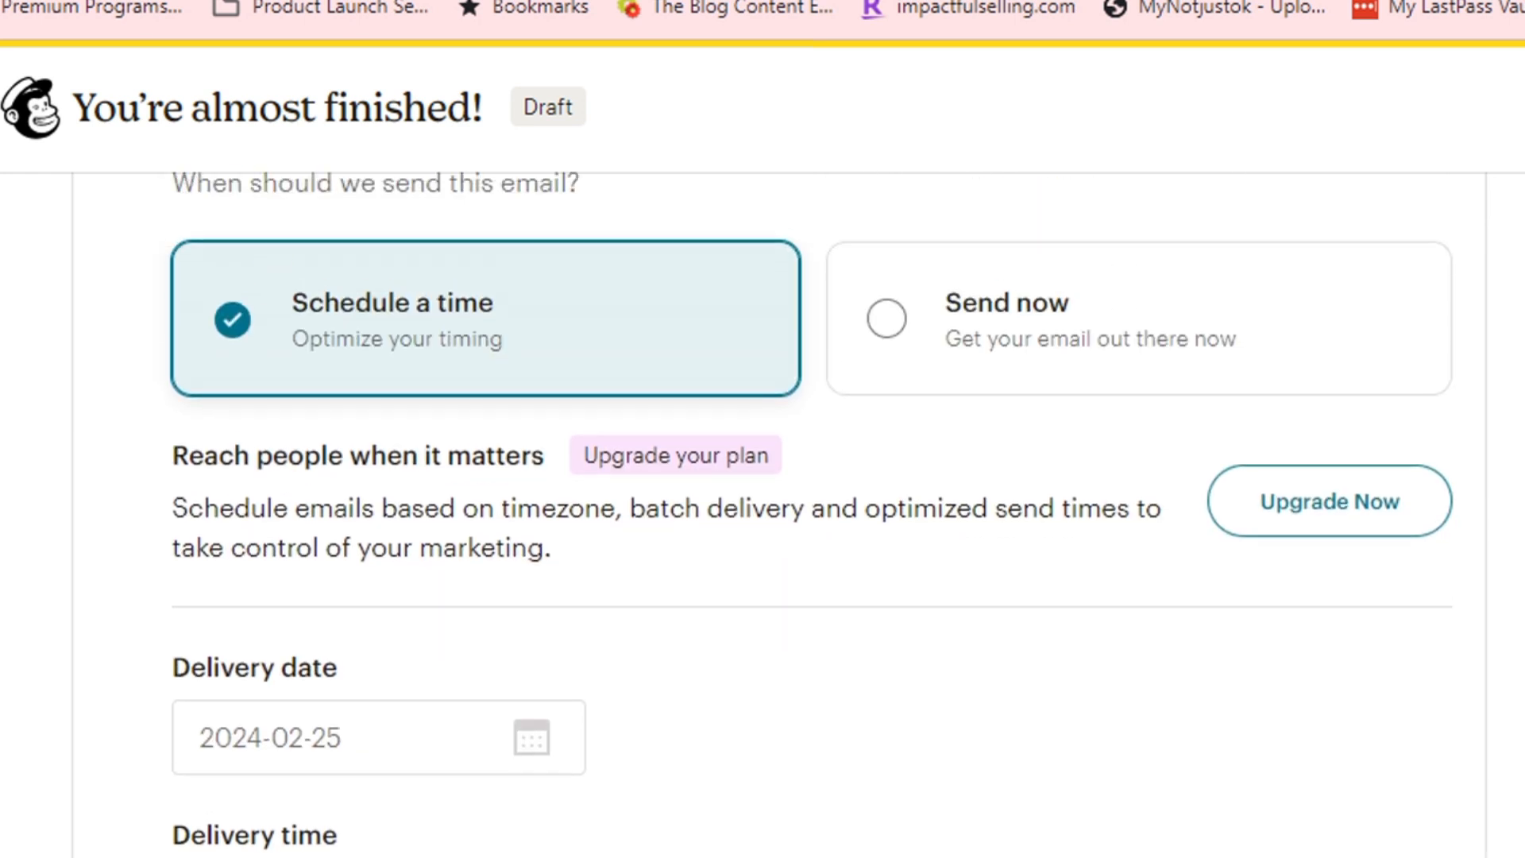
scroll(763, 514, "down", 1)
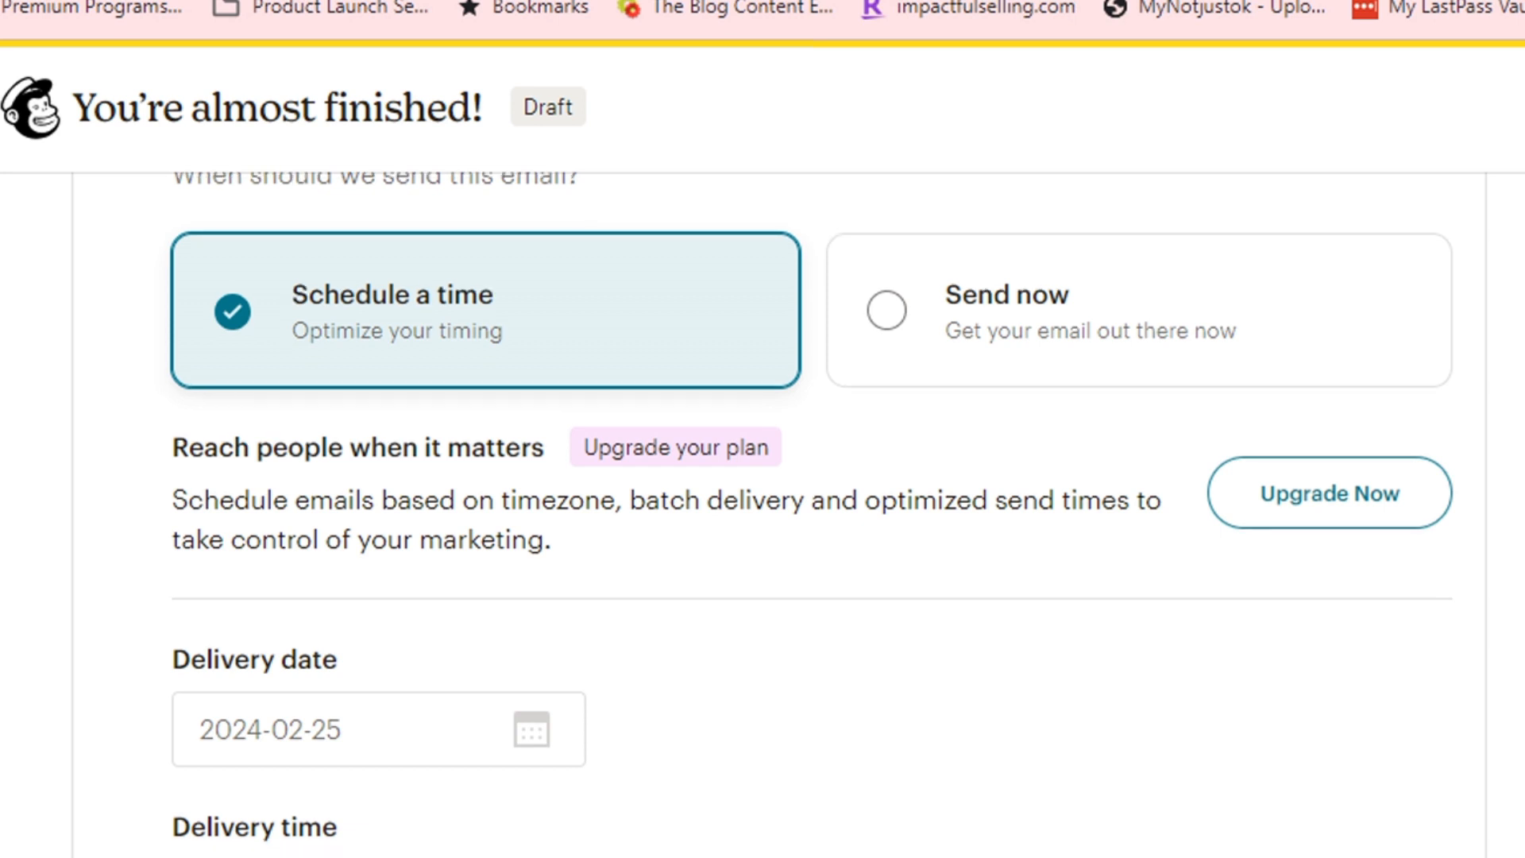
scroll(763, 515, "down", 1)
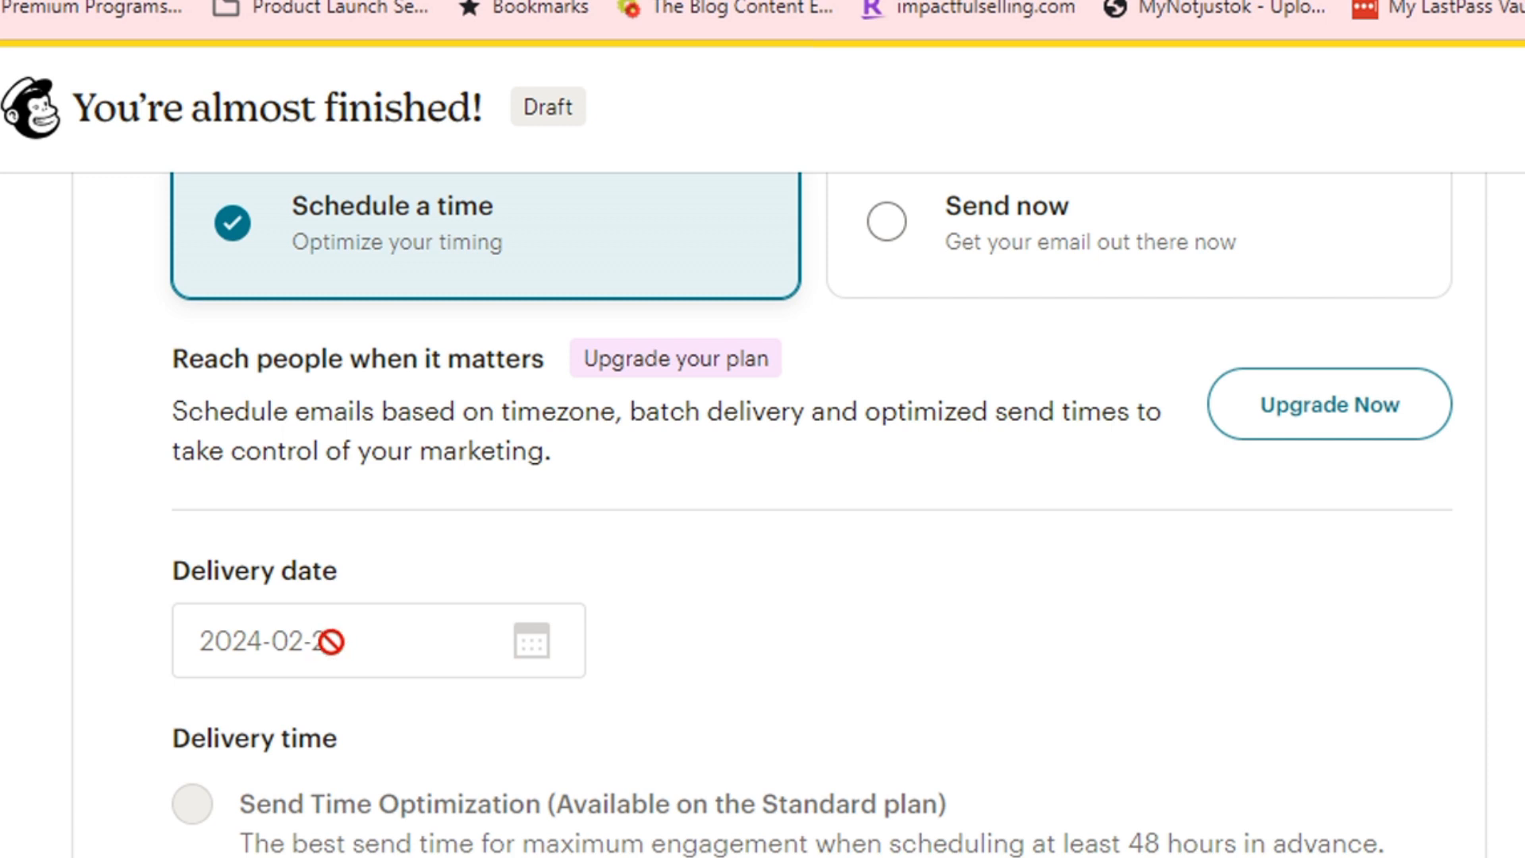
scroll(389, 662, "down", 5)
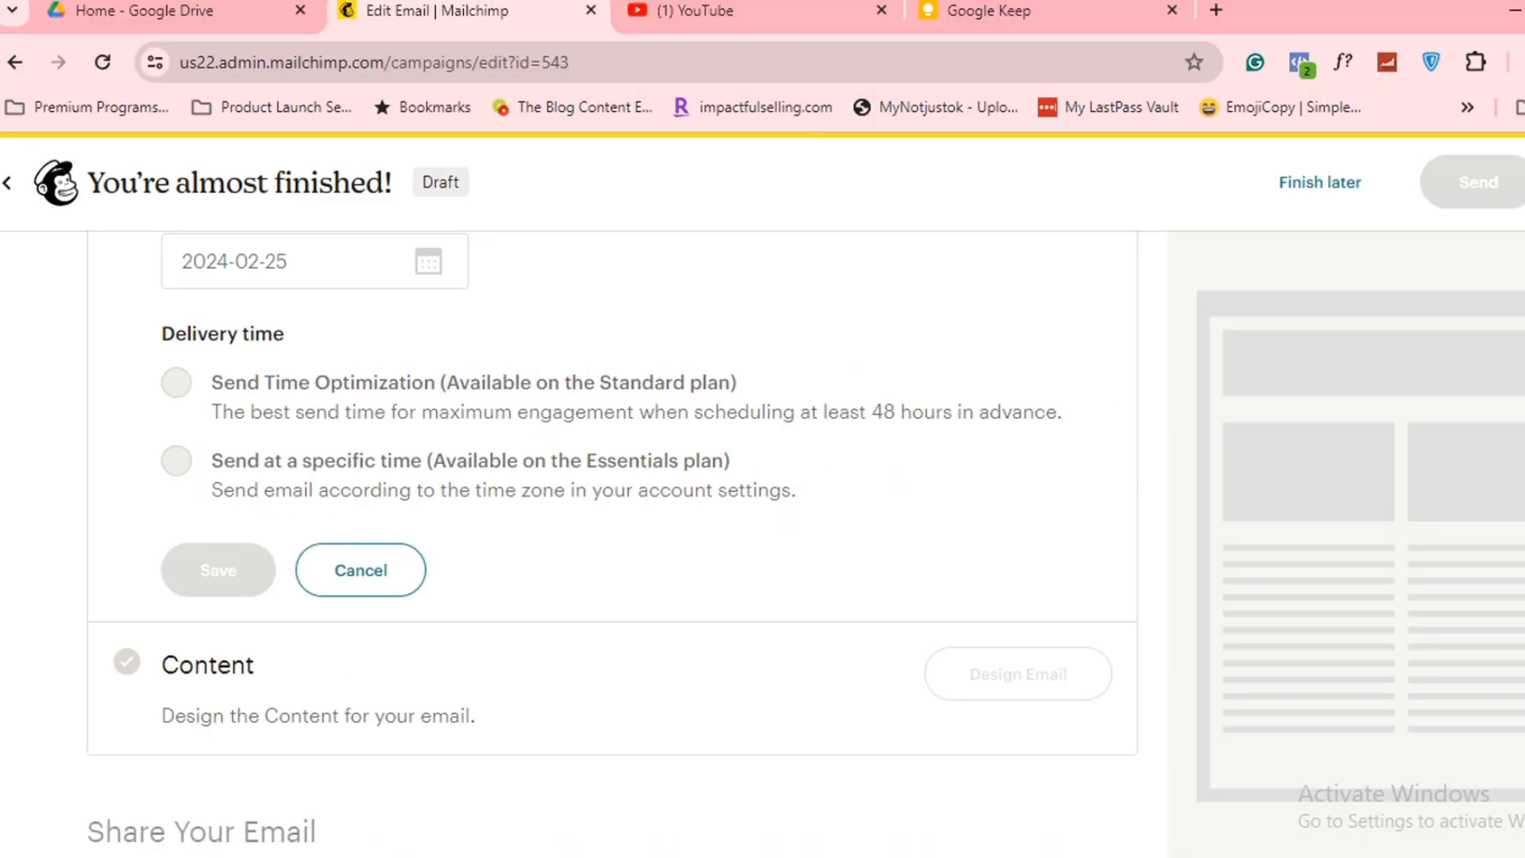
scroll(611, 541, "up", 5)
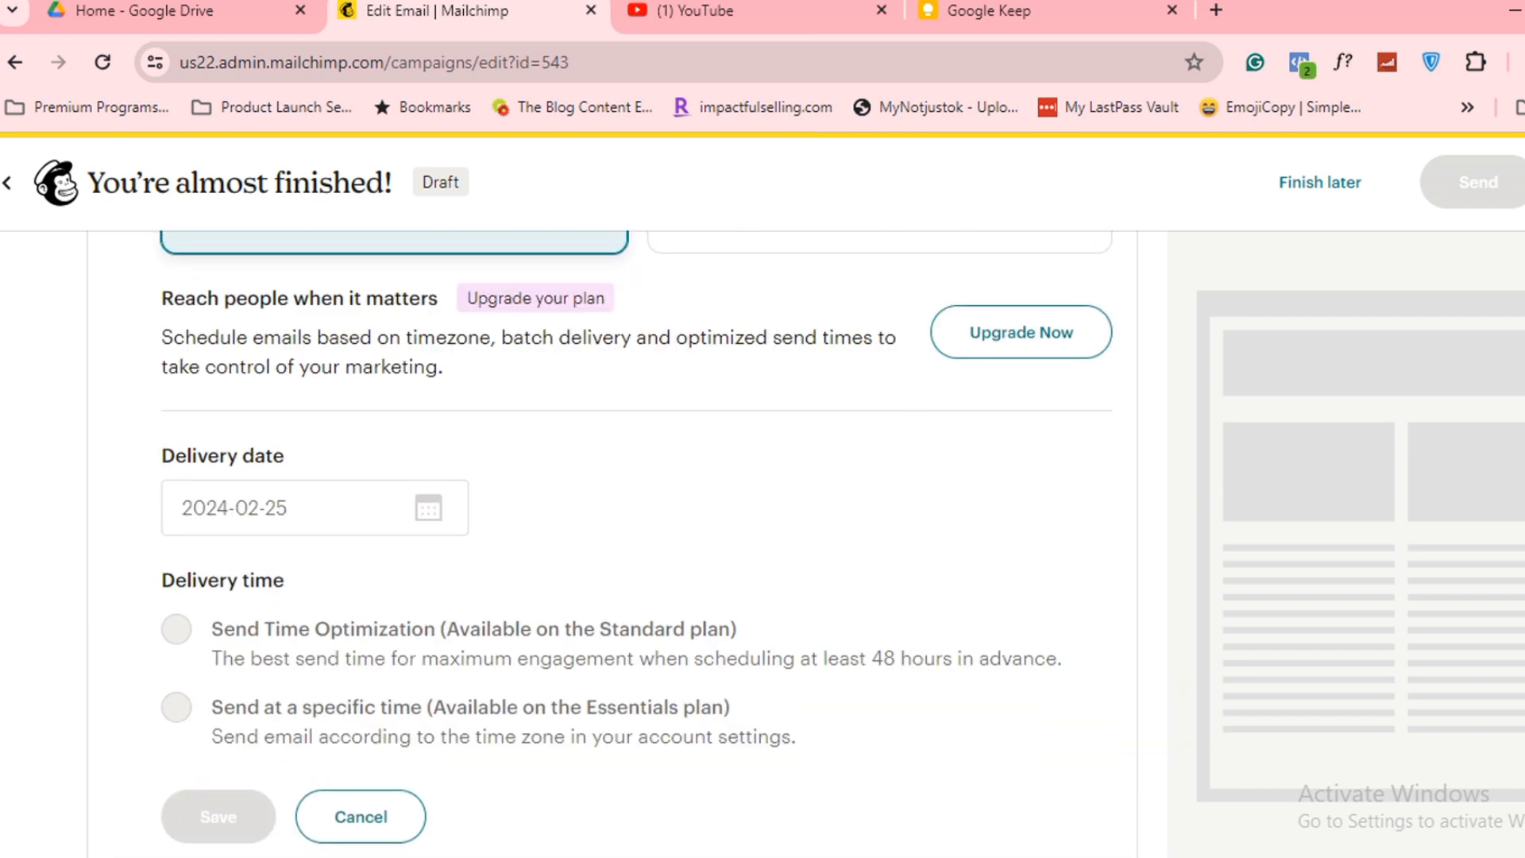
Step: Set the send time to Send now, save it, and open the design of the email's content
left_click(844, 385)
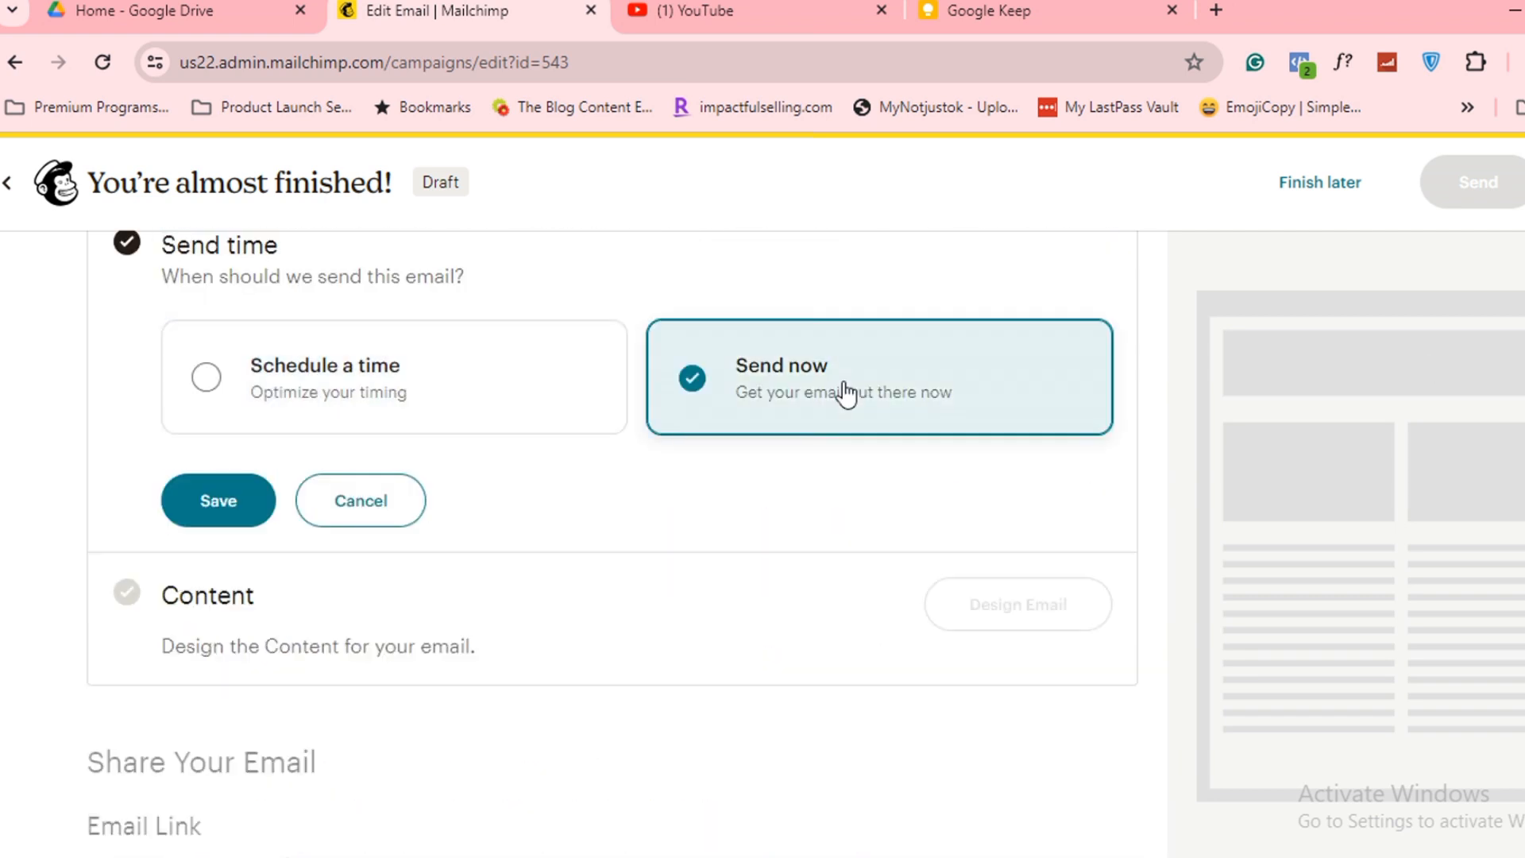
left_click(216, 512)
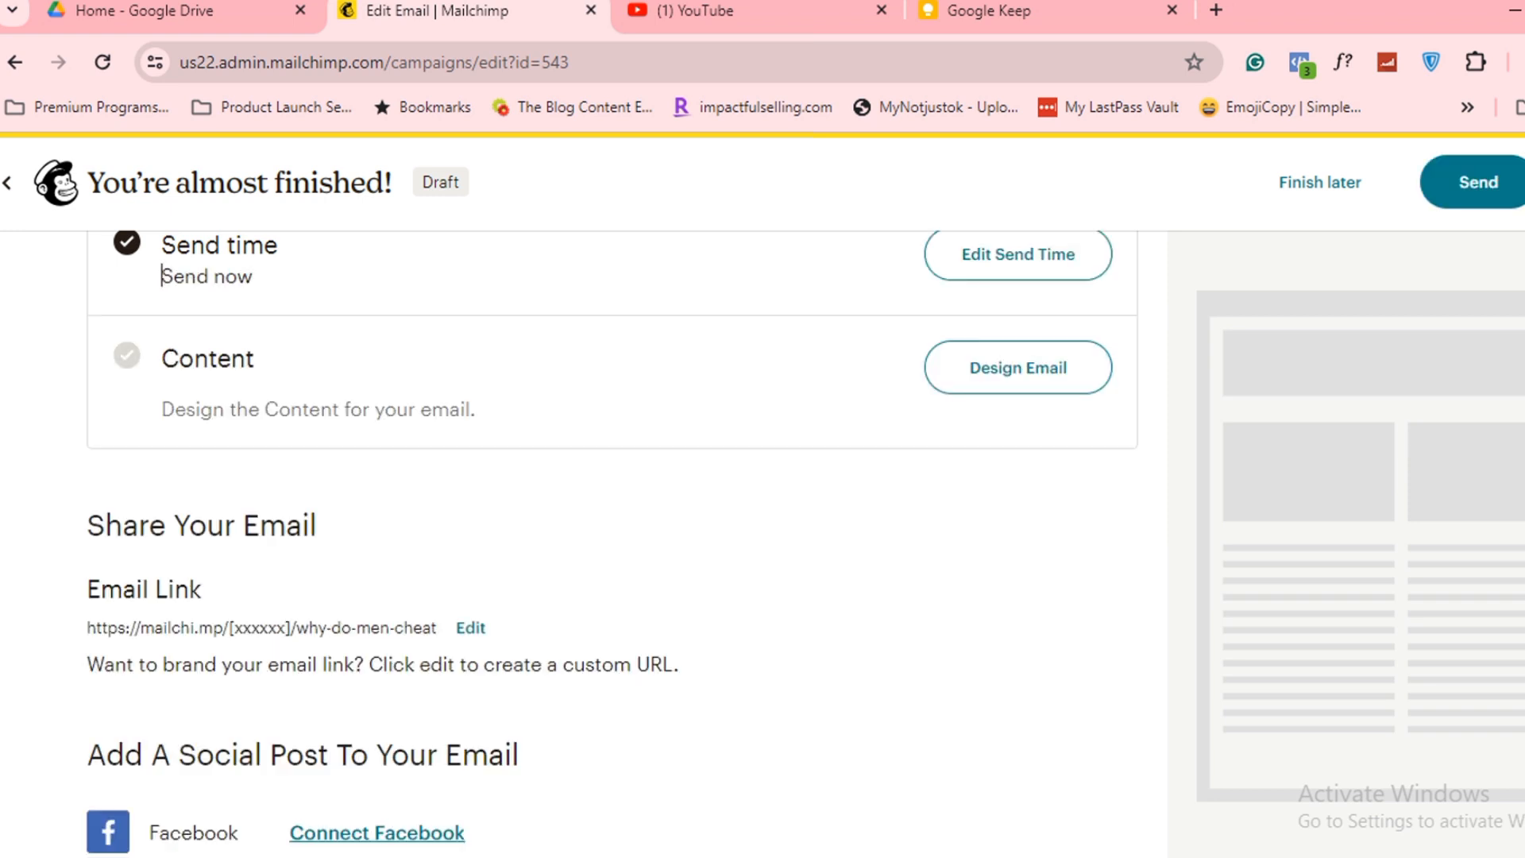
scroll(612, 540, "up", 5)
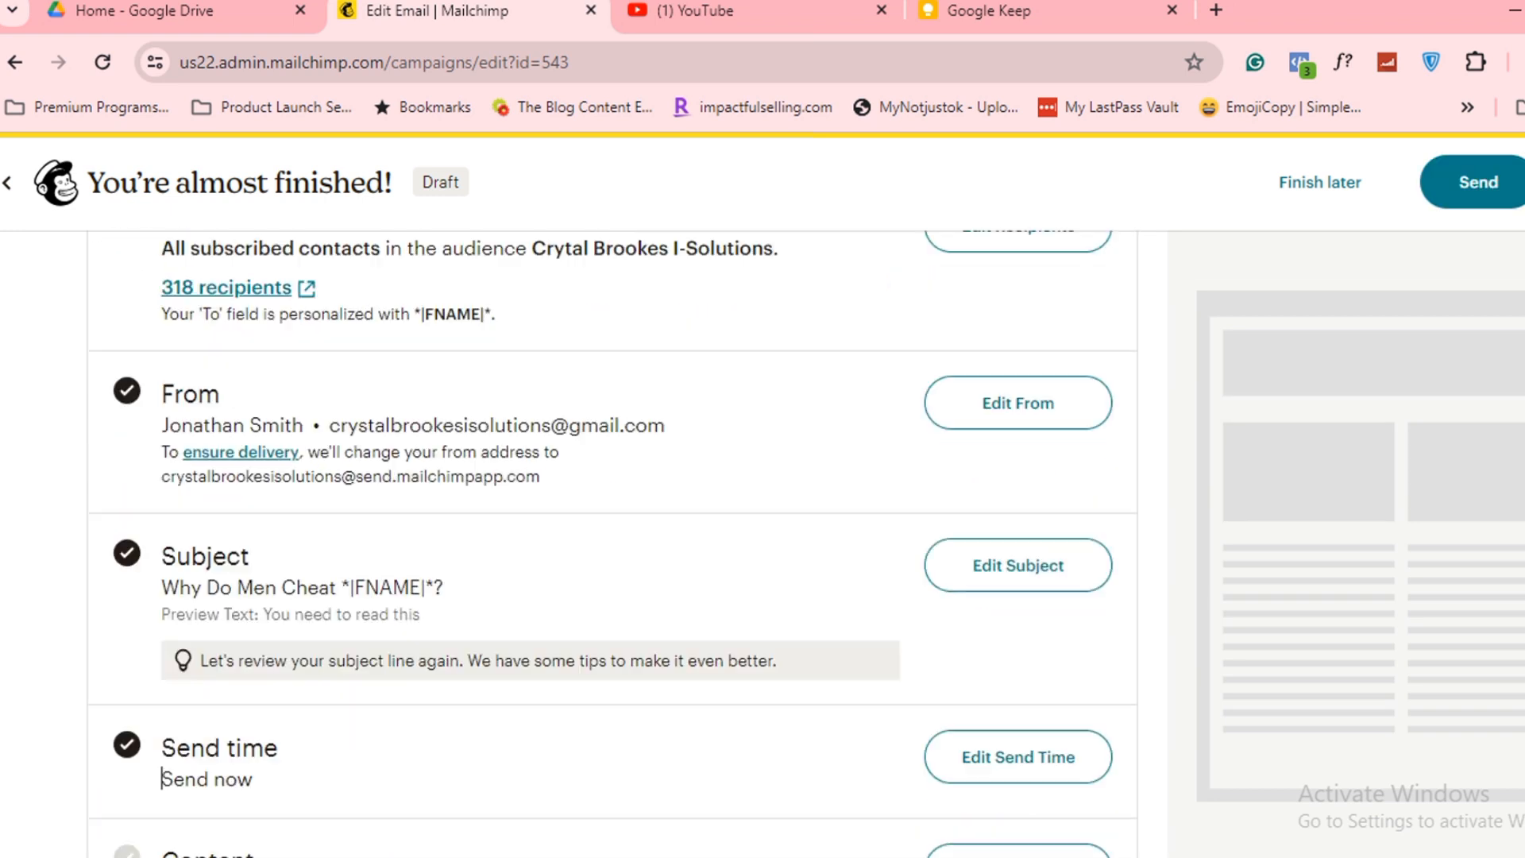
scroll(612, 540, "down", 3)
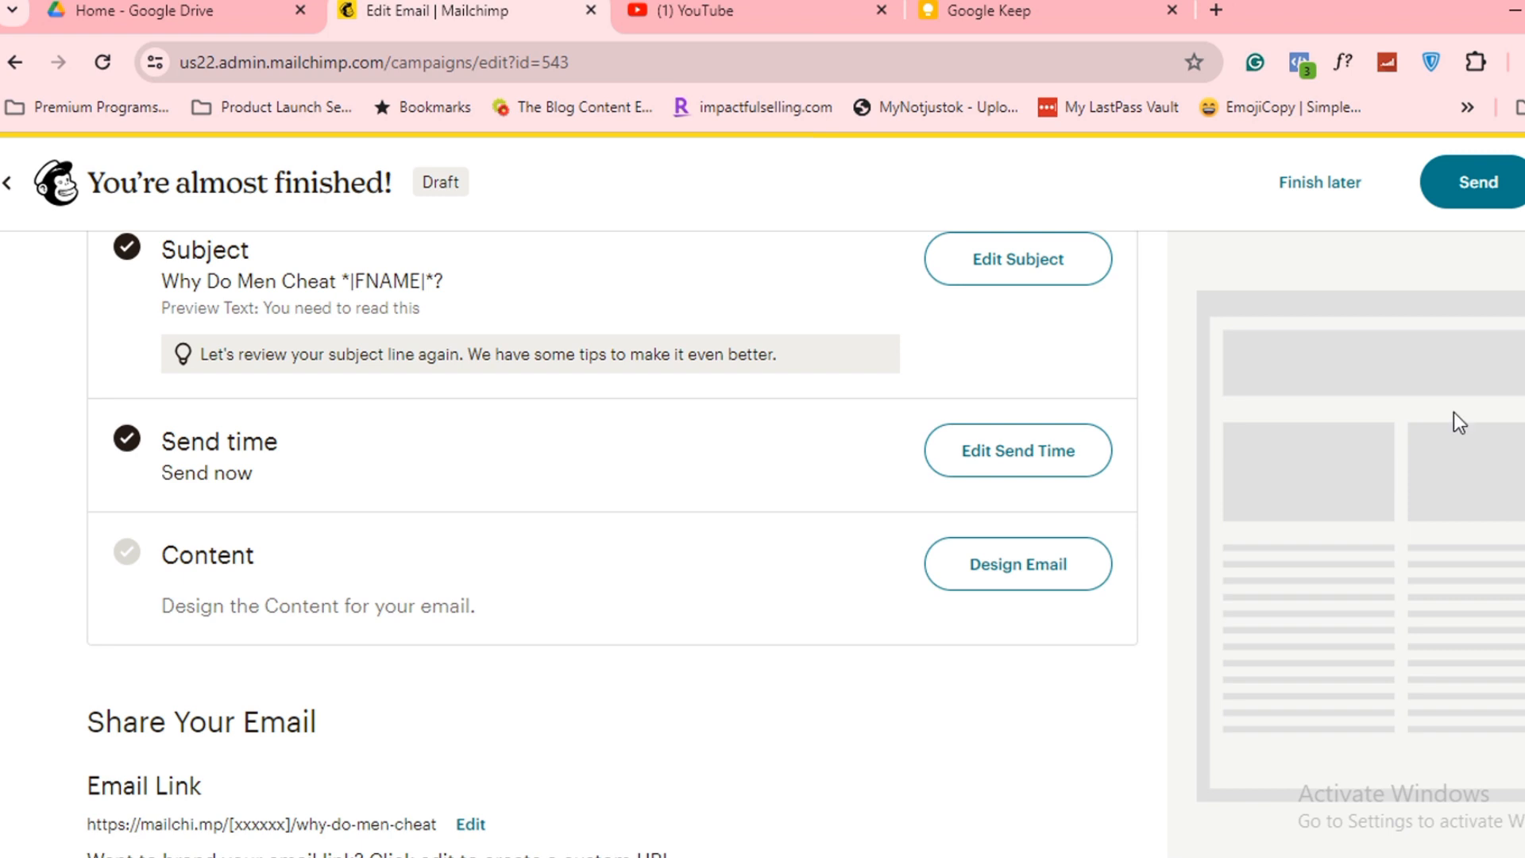
left_click(994, 572)
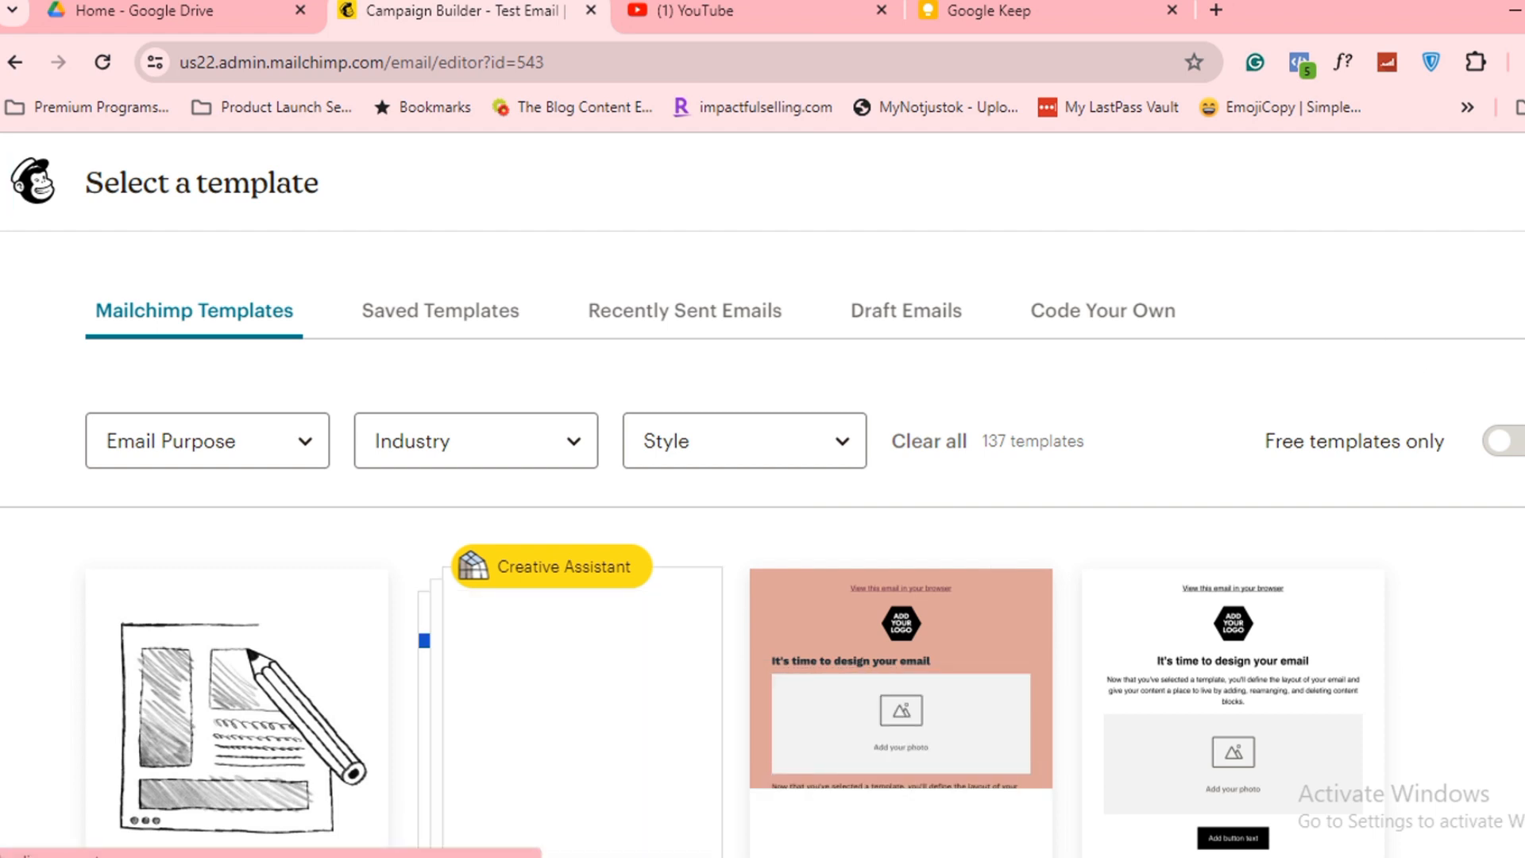
Step: Browse the Mailchimp template gallery to examine the layouts and themed designs available for the email
scroll(763, 556, "down", 2)
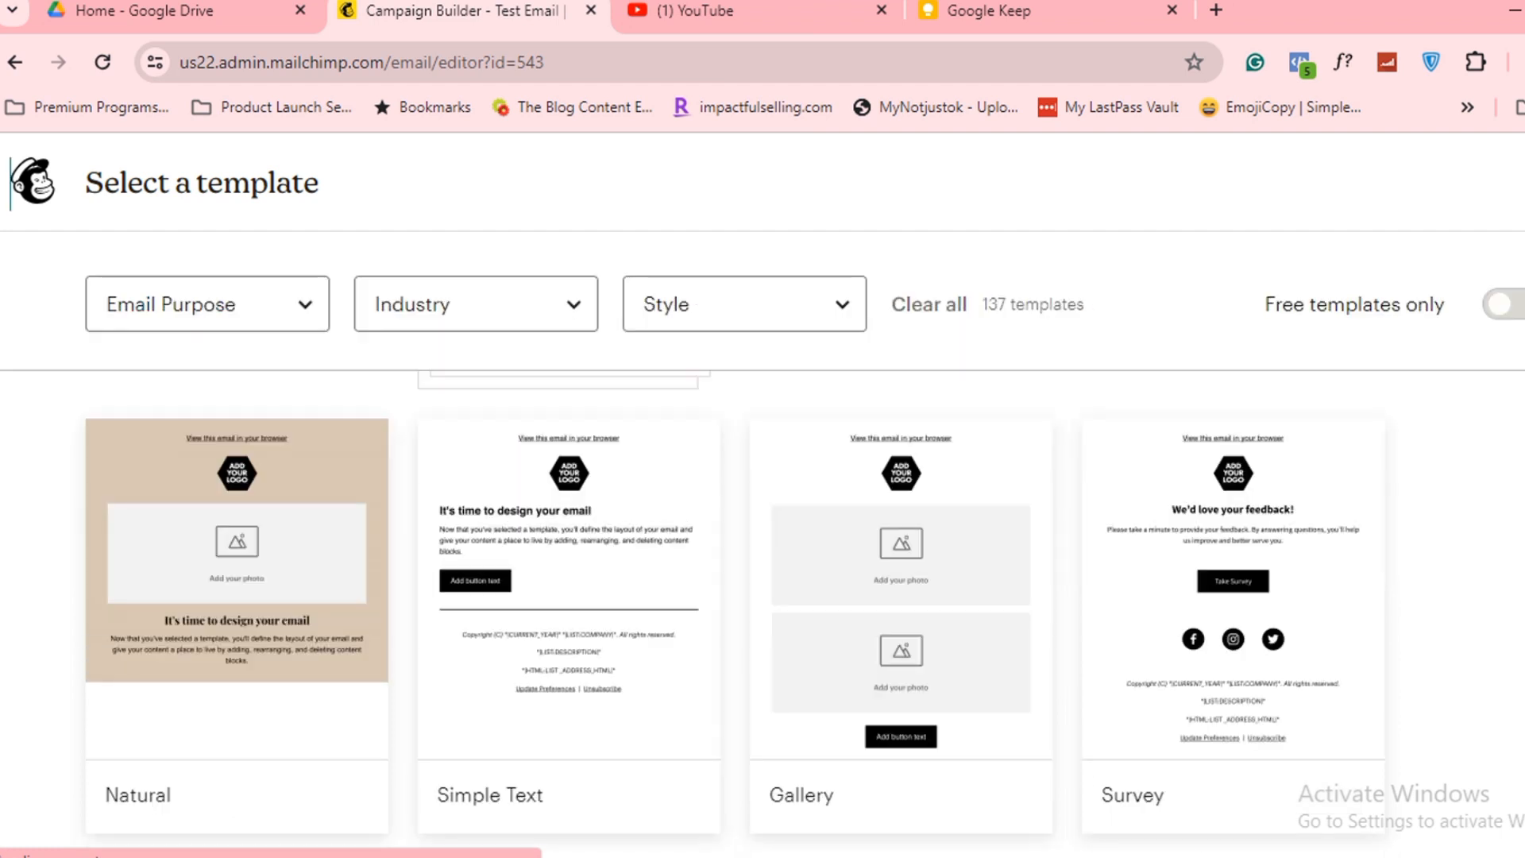
scroll(762, 556, "down", 7)
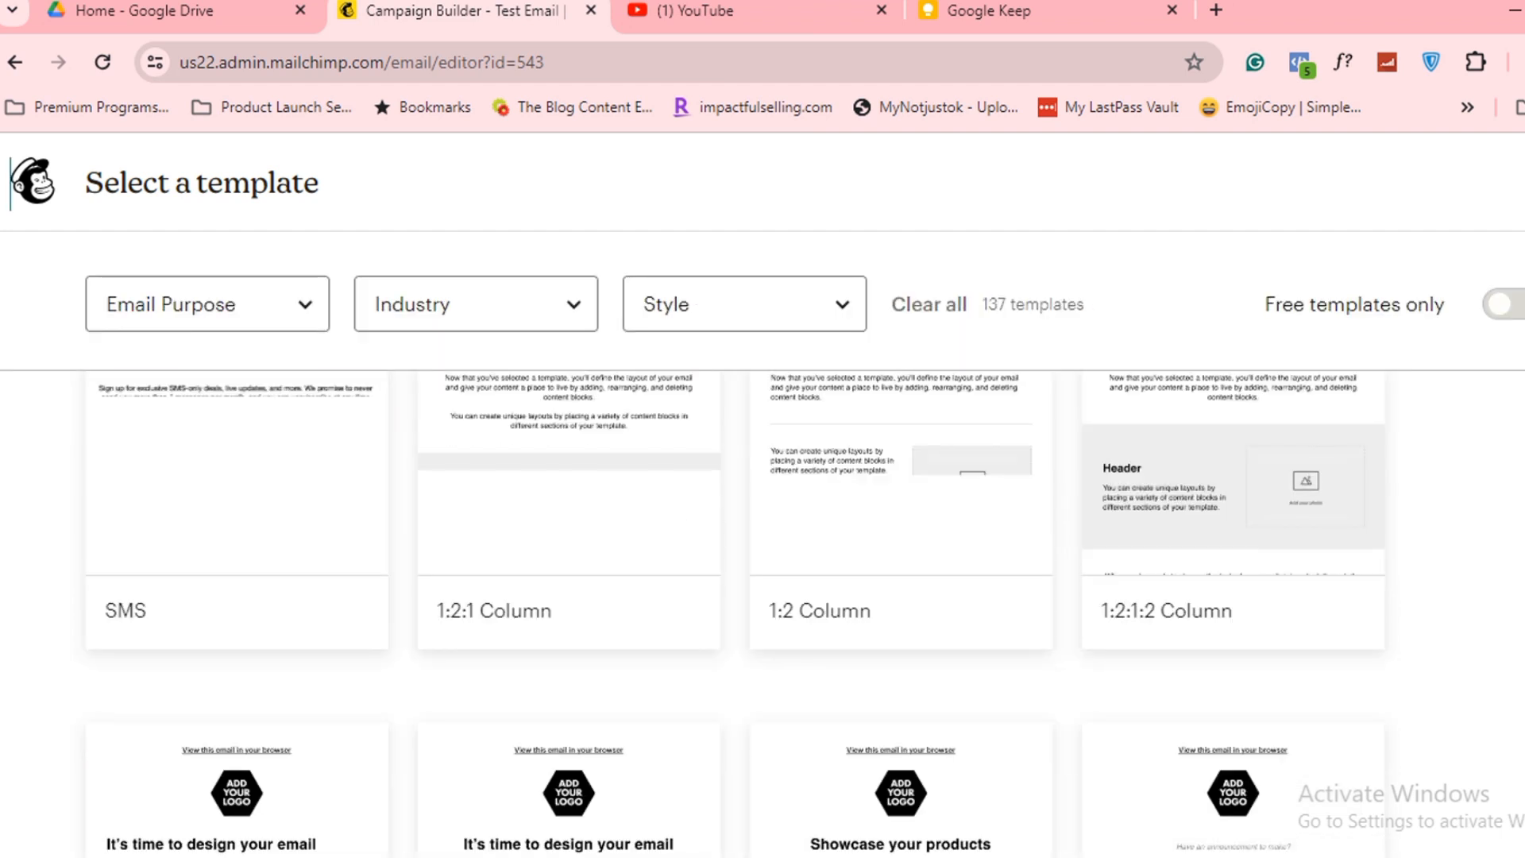
scroll(763, 556, "up", 4)
scroll(762, 556, "up", 8)
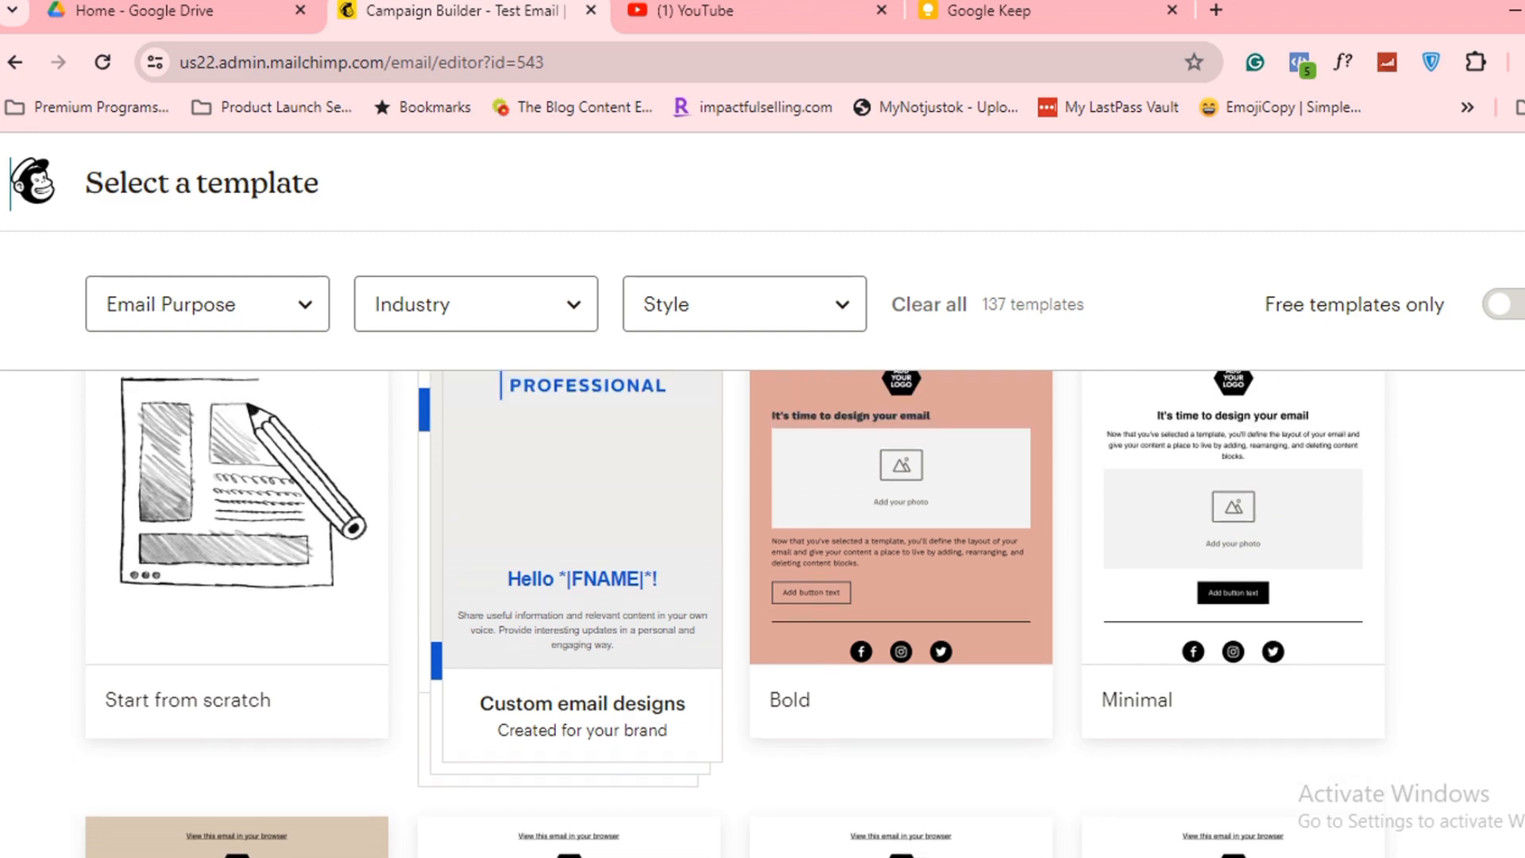
scroll(763, 556, "down", 12)
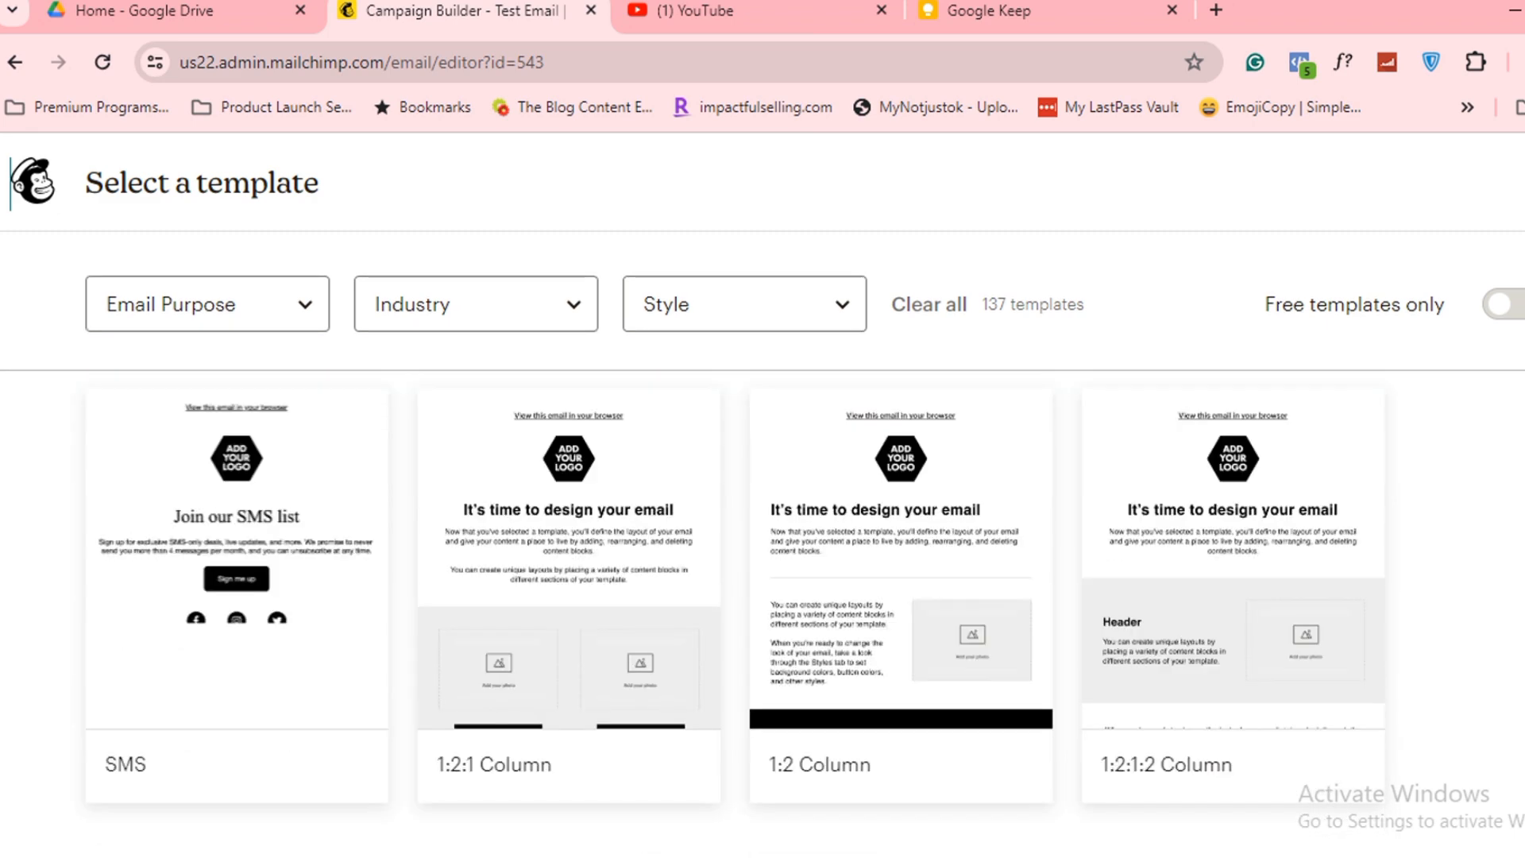
scroll(763, 612, "down", 15)
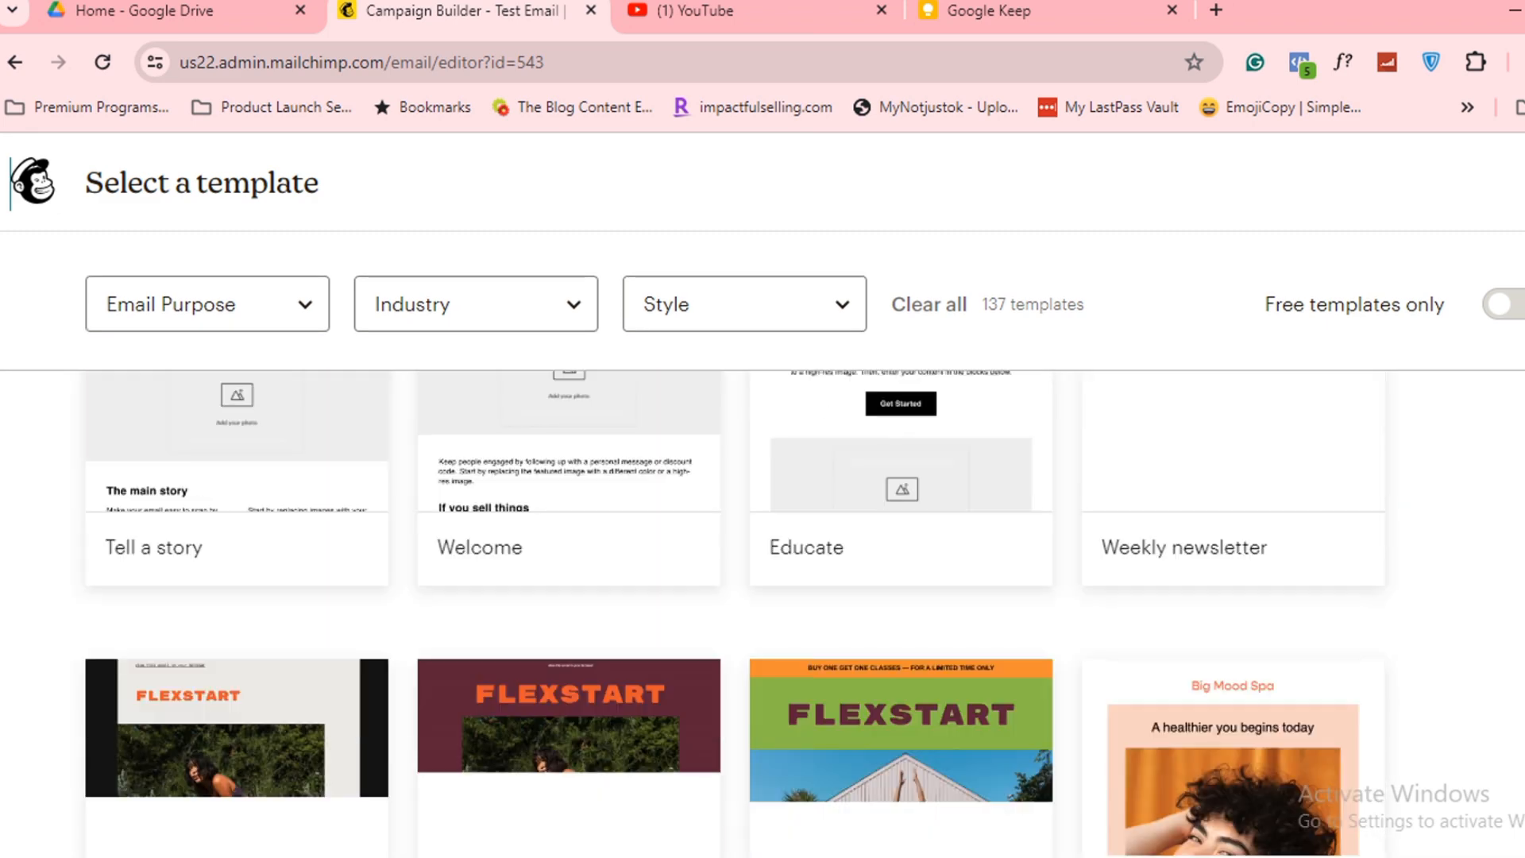
scroll(763, 556, "up", 20)
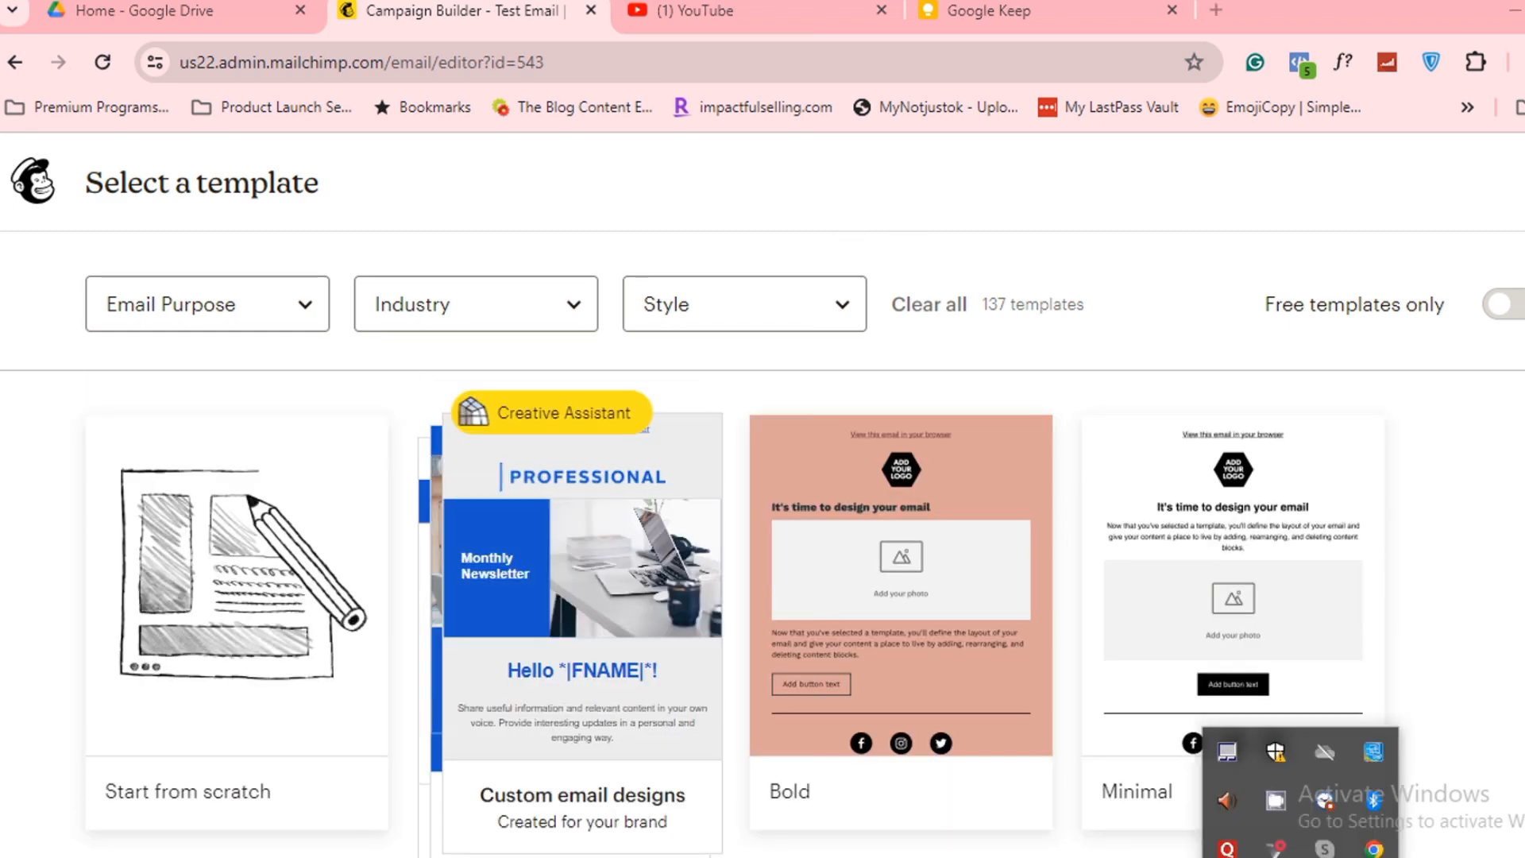
scroll(763, 556, "up", 2)
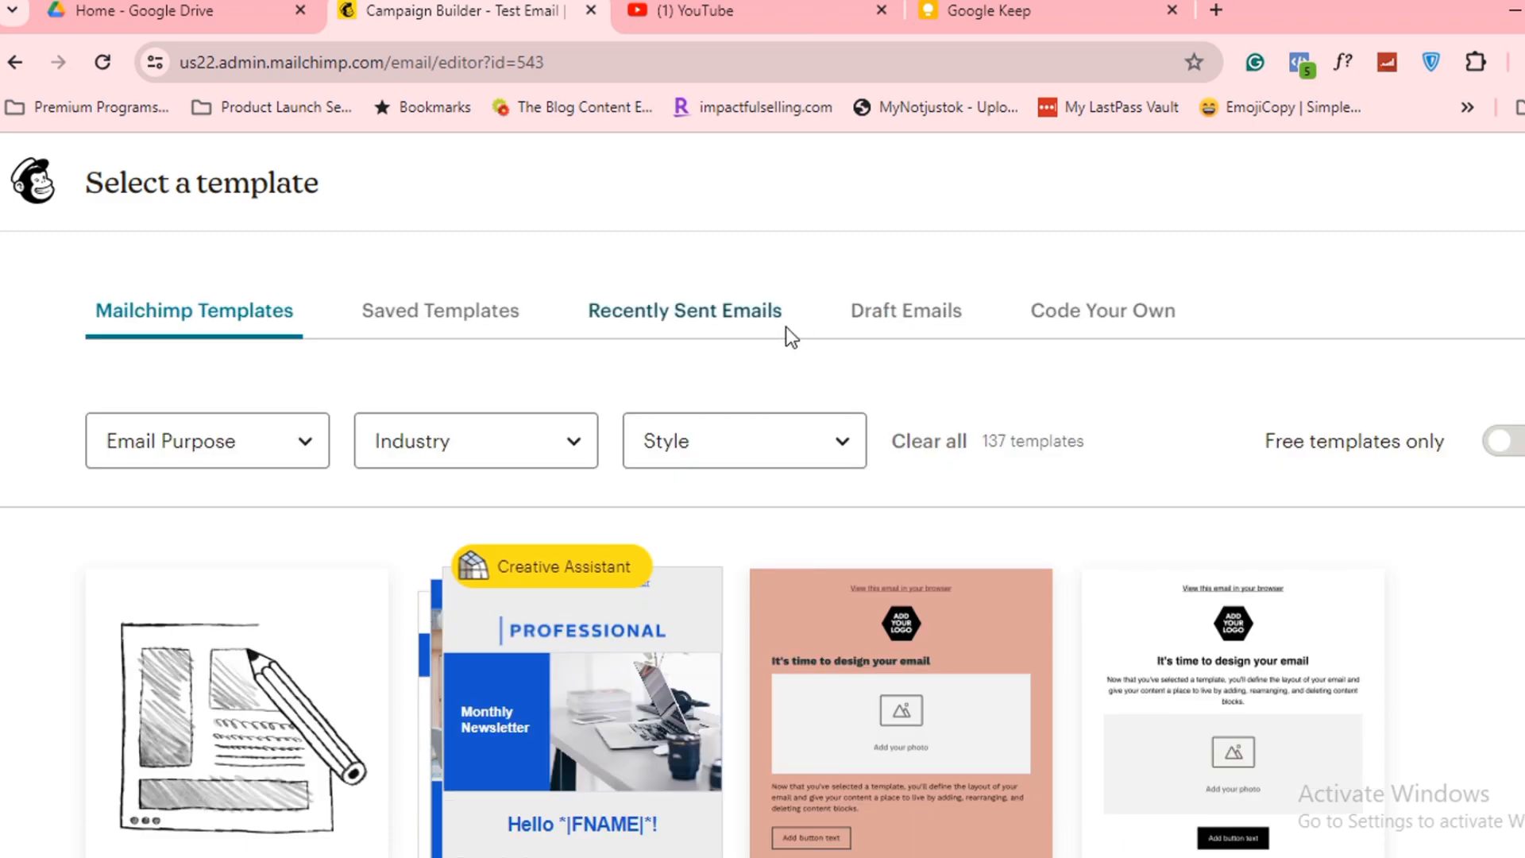
scroll(677, 336, "down", 5)
scroll(732, 612, "up", 8)
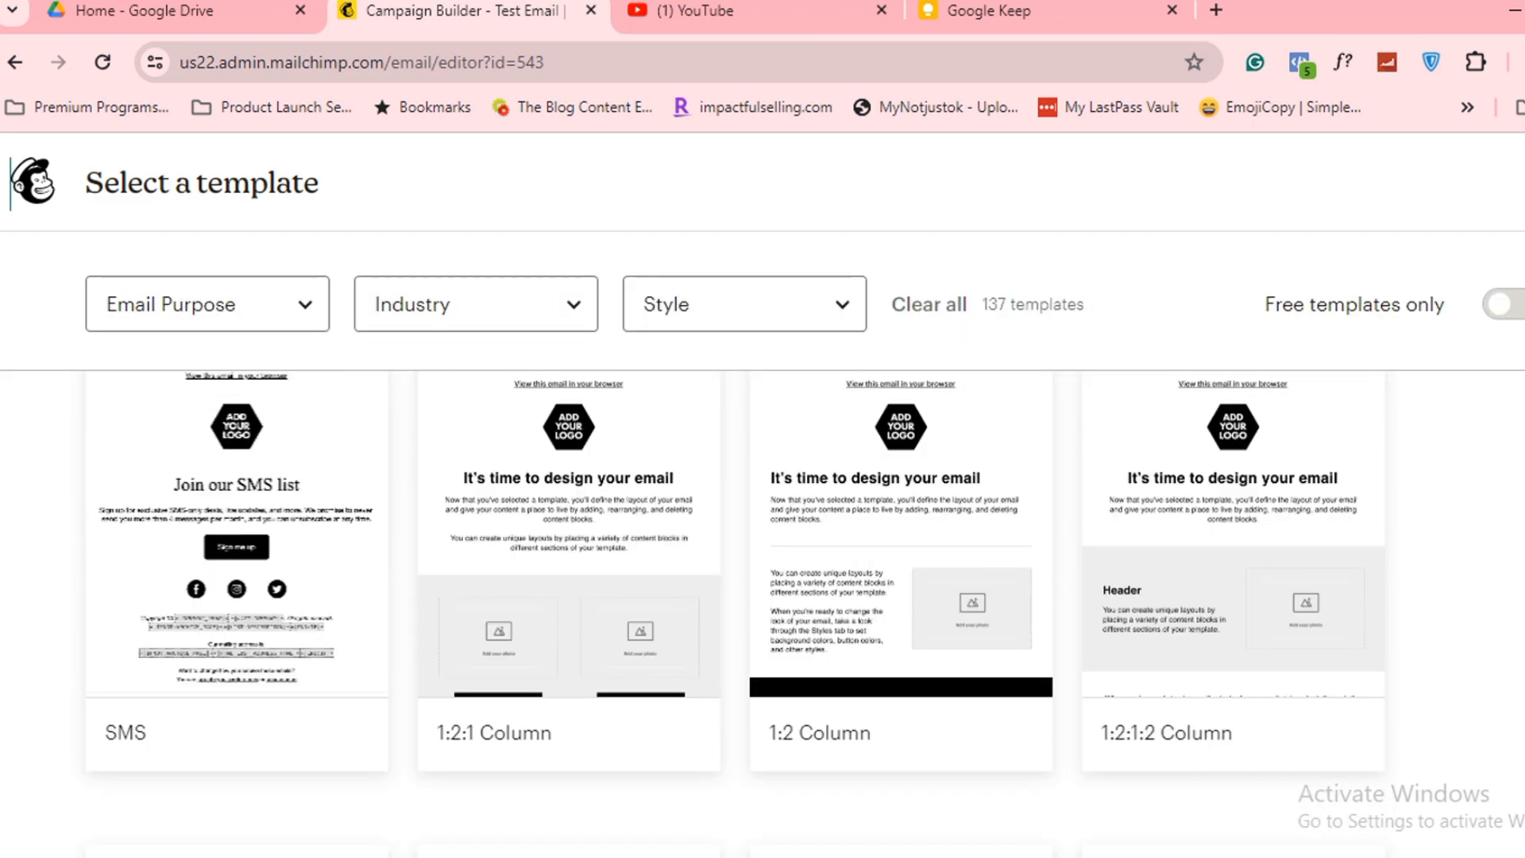
scroll(762, 611, "up", 2)
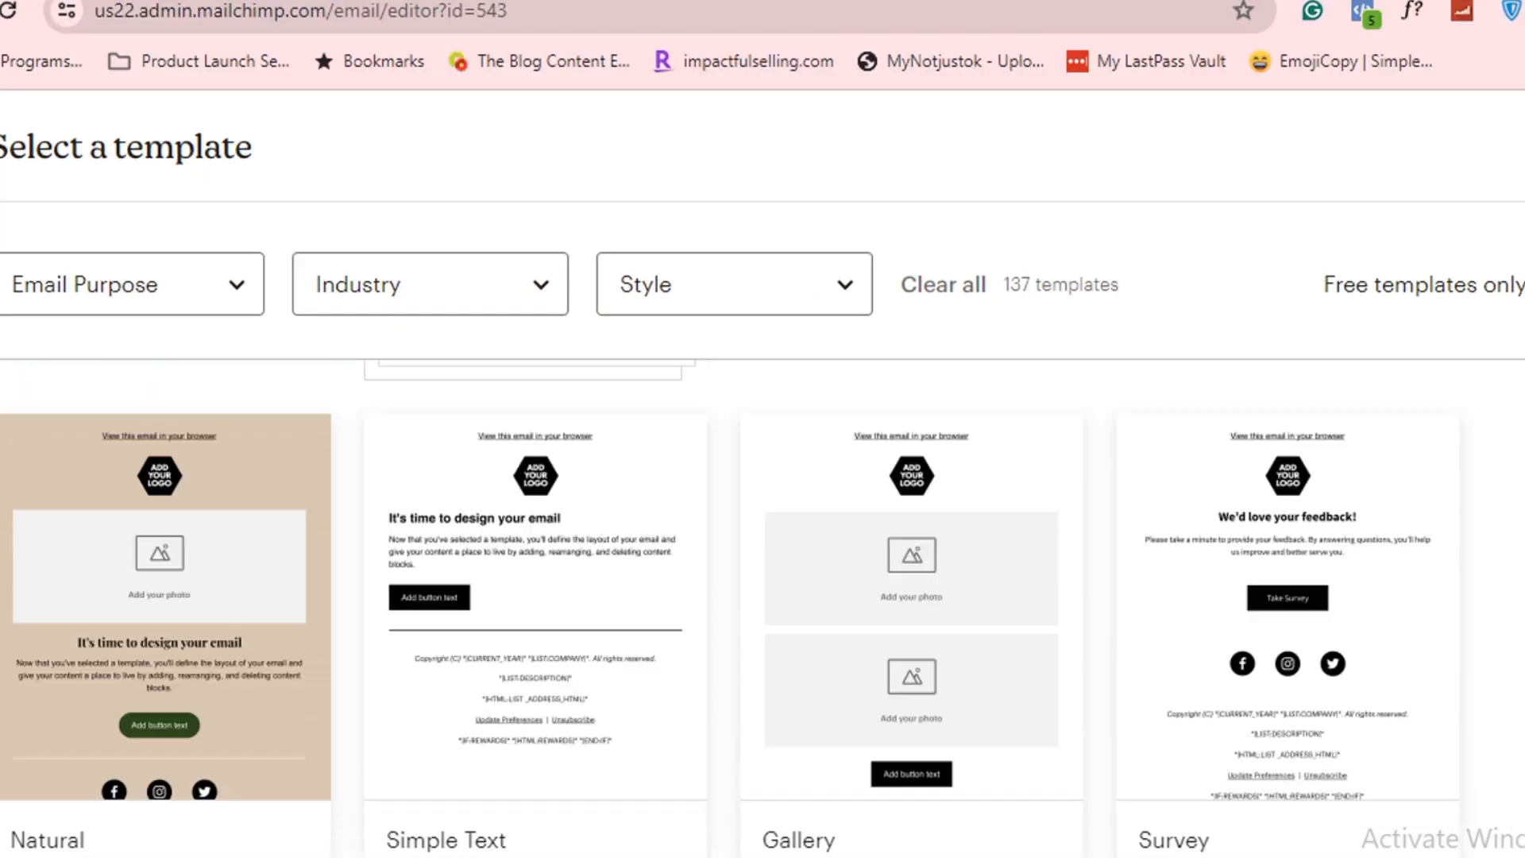
Step: Apply the Simple Text template to the email and dismiss the tip about adding content
mouse_move(467, 555)
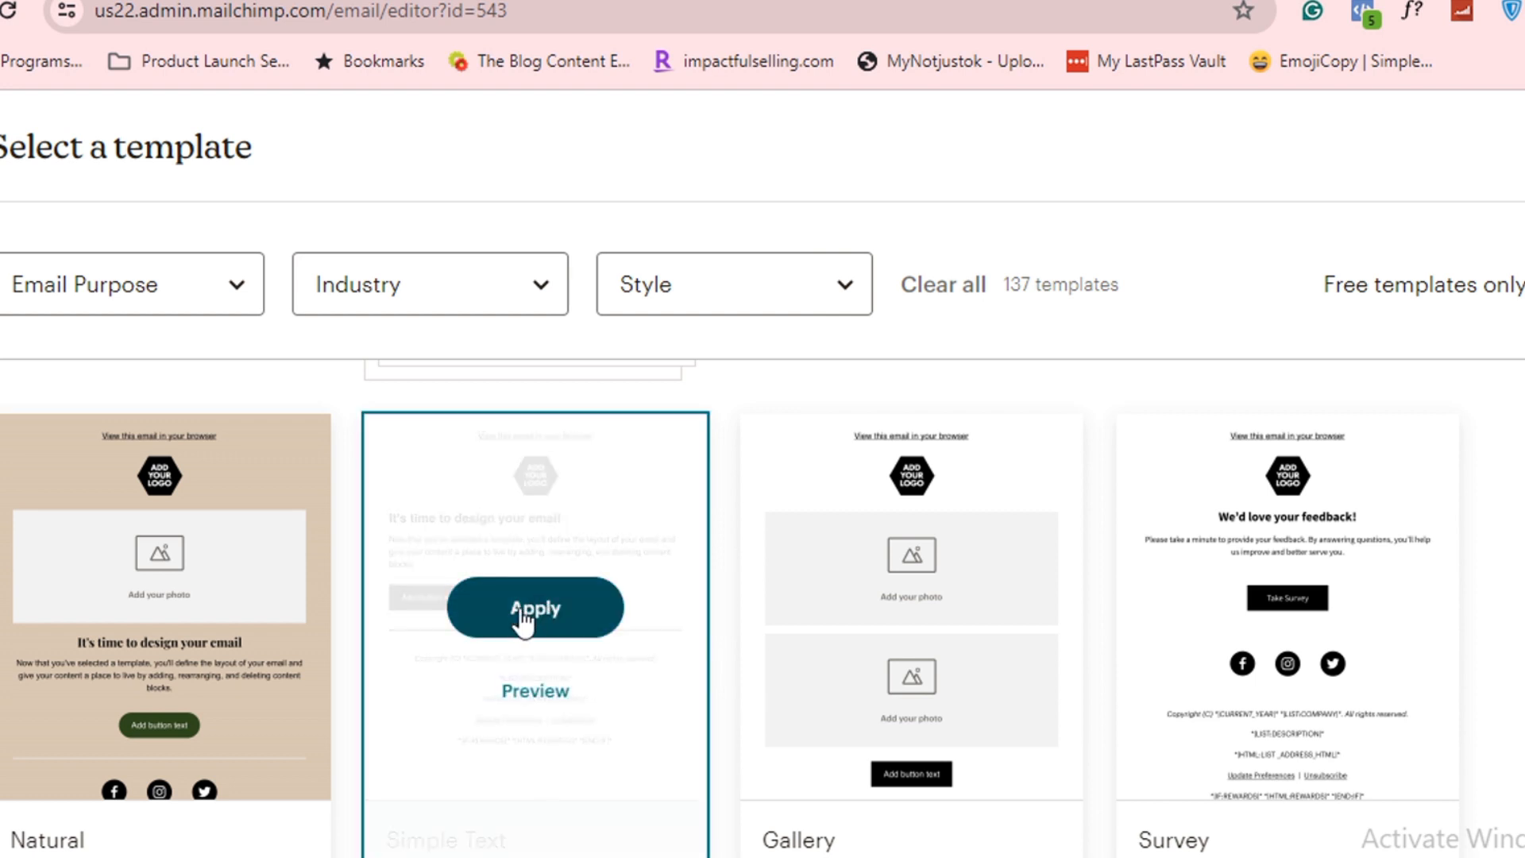
mouse_move(1395, 496)
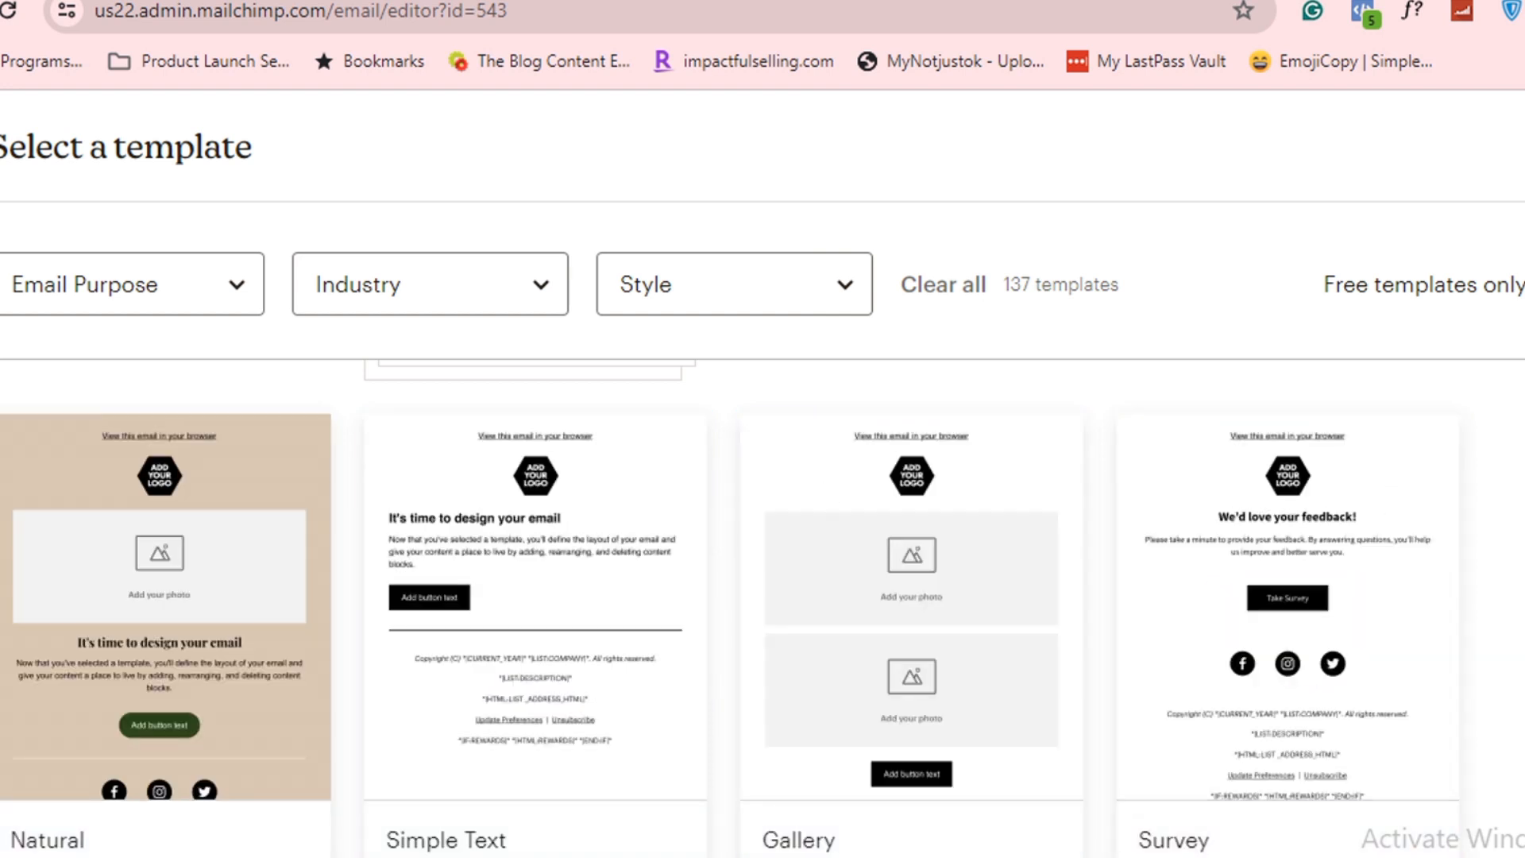
mouse_move(775, 557)
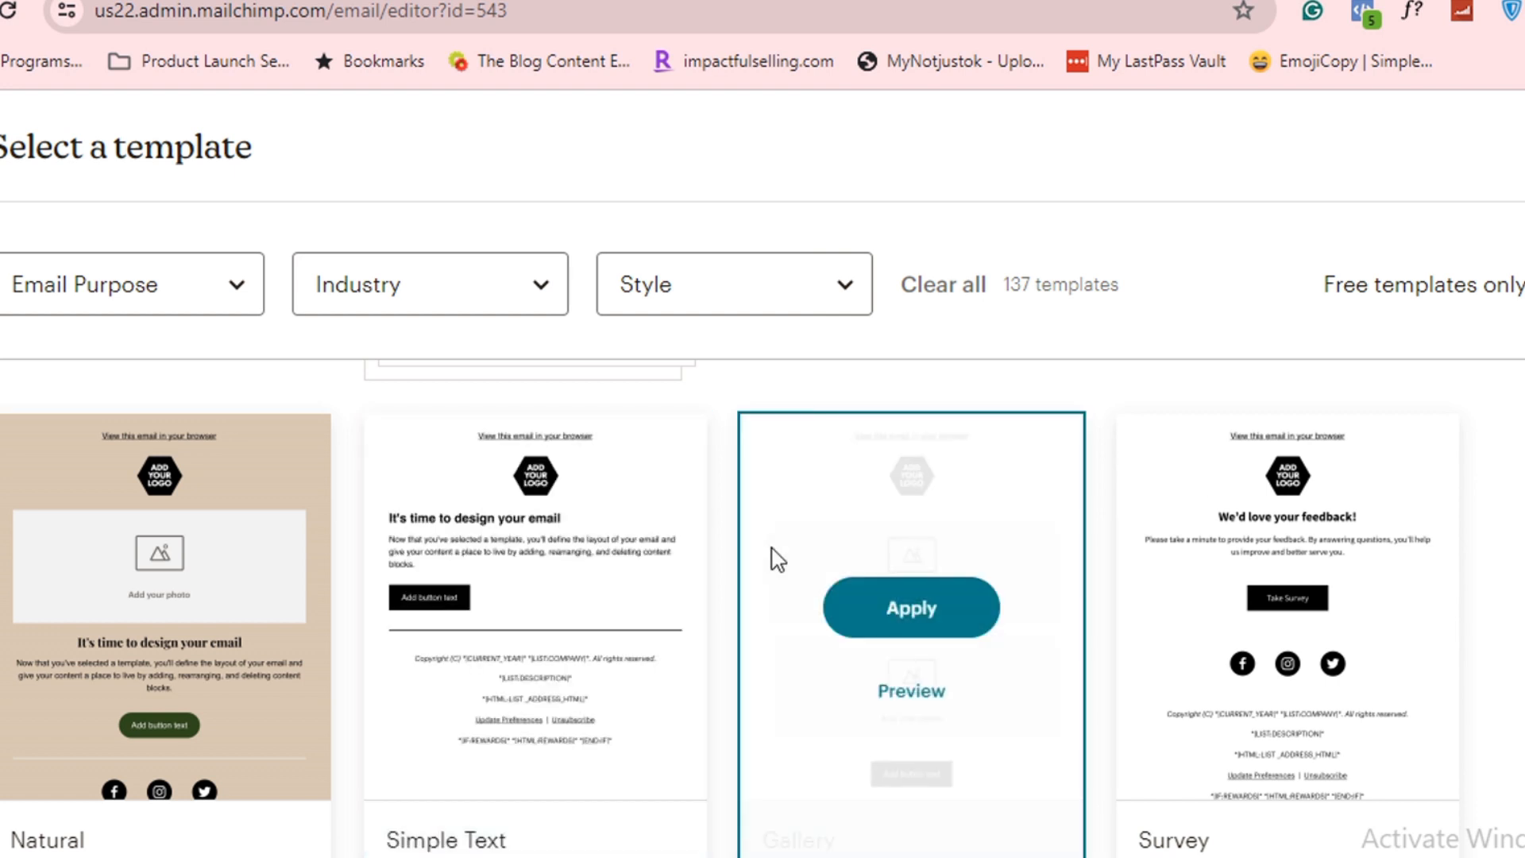
mouse_move(543, 615)
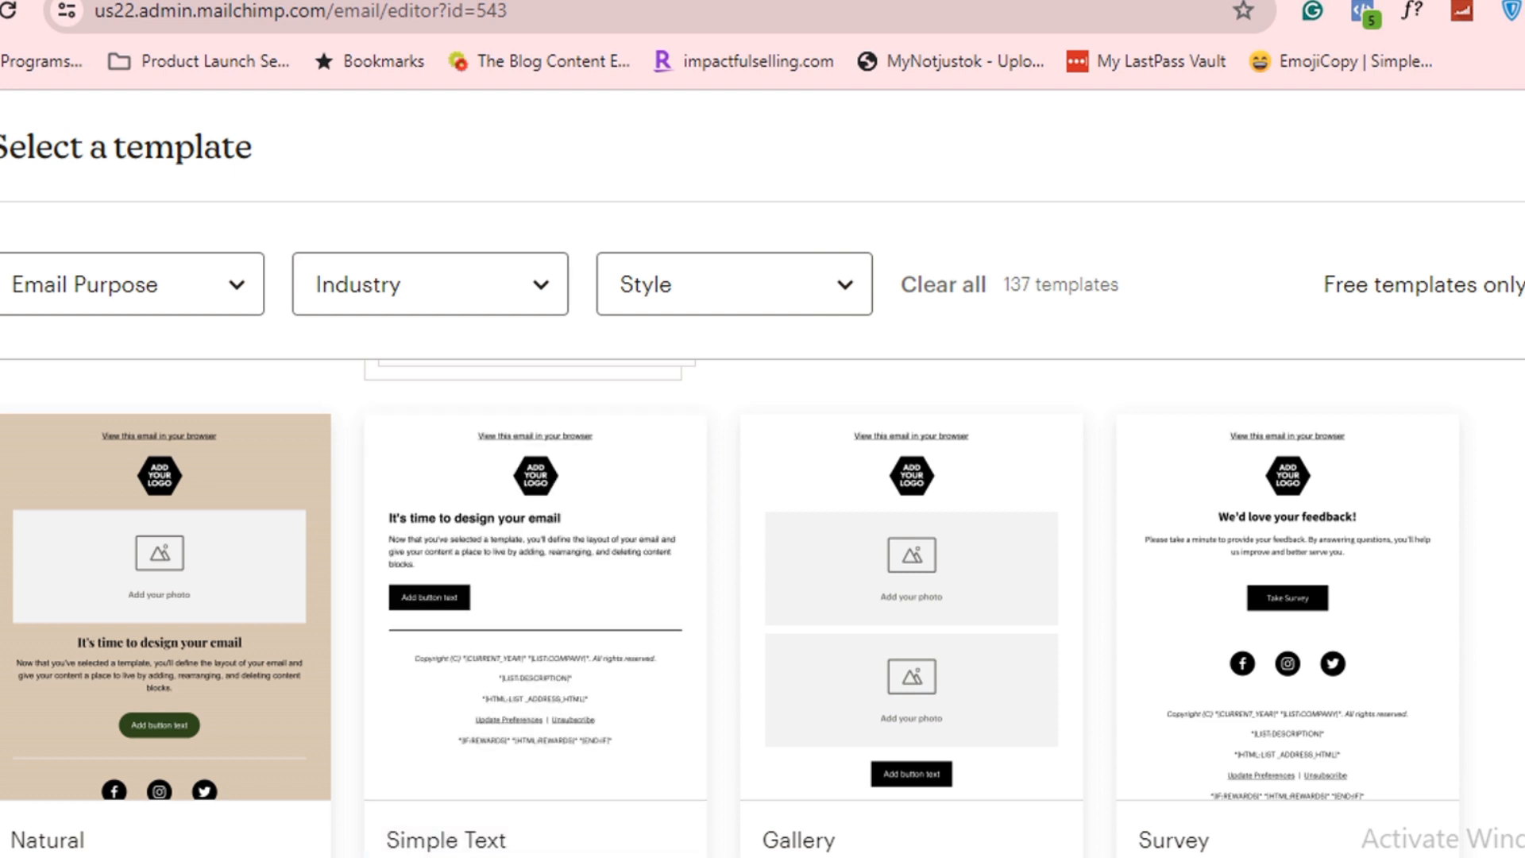
mouse_move(681, 607)
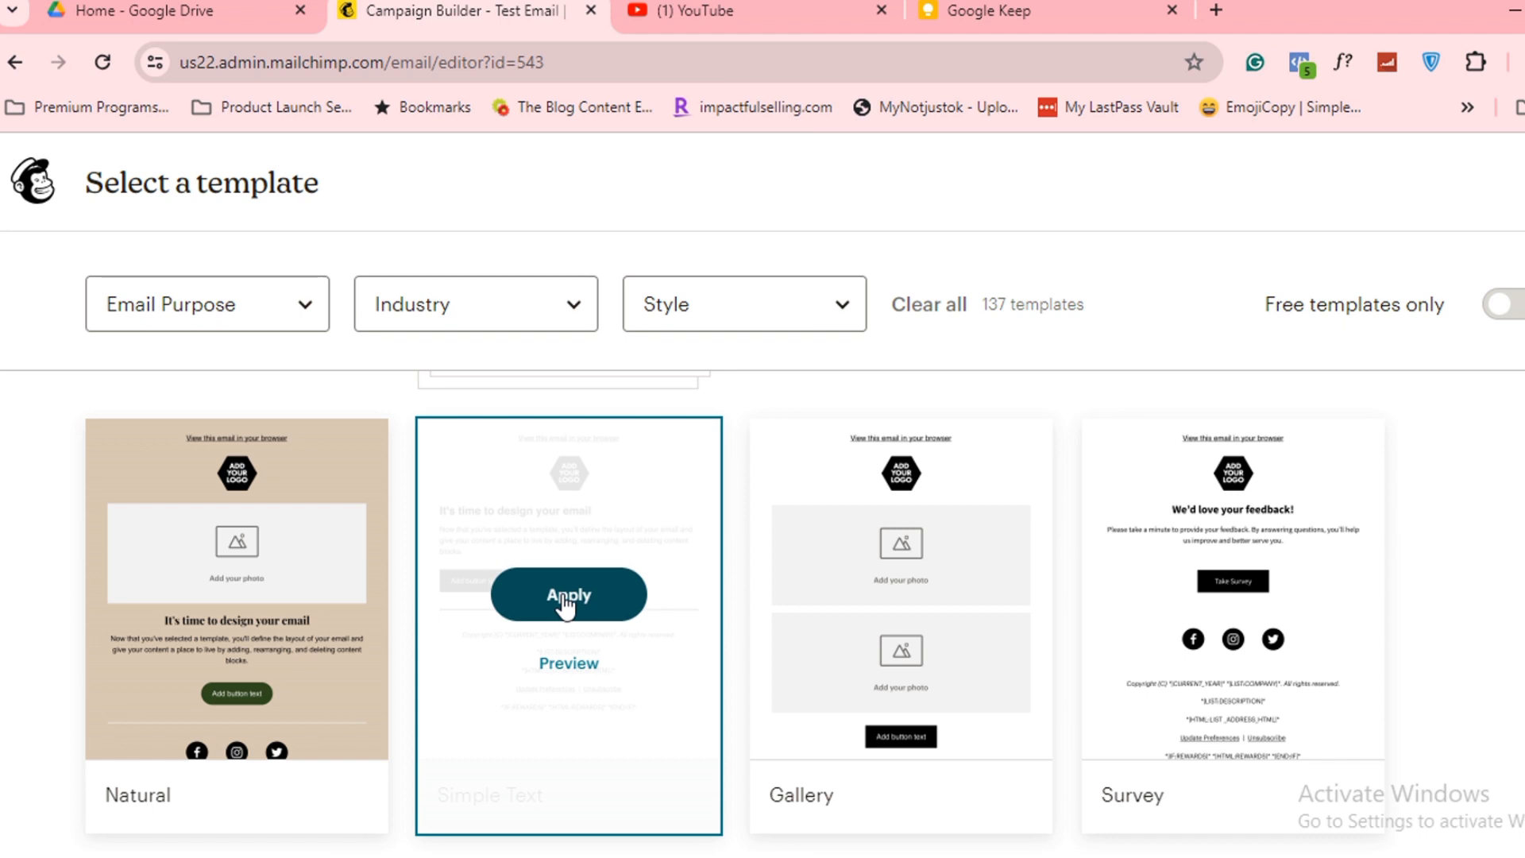
left_click(564, 602)
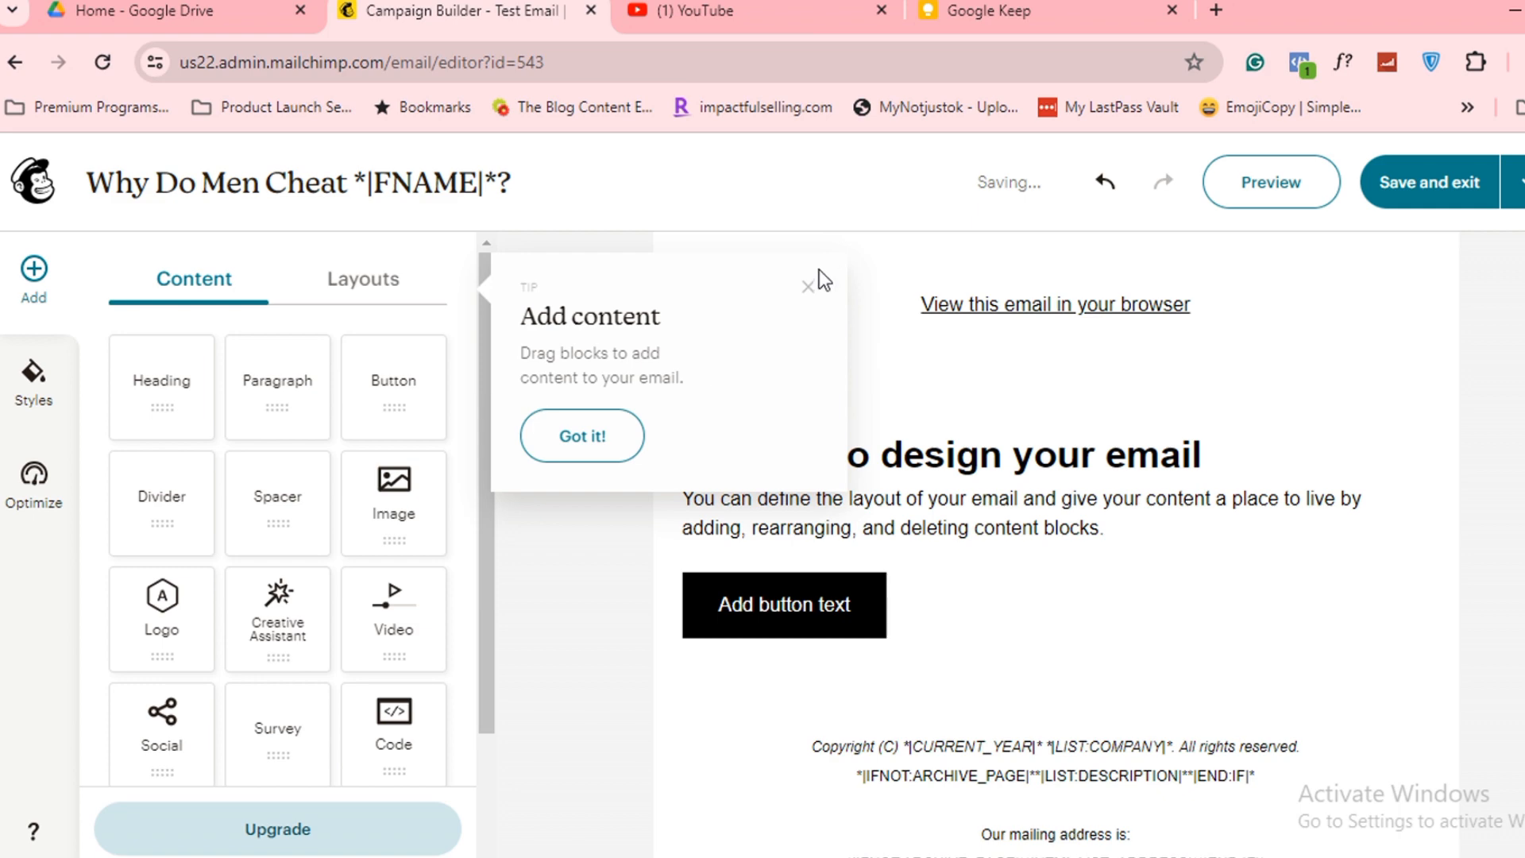
left_click(808, 288)
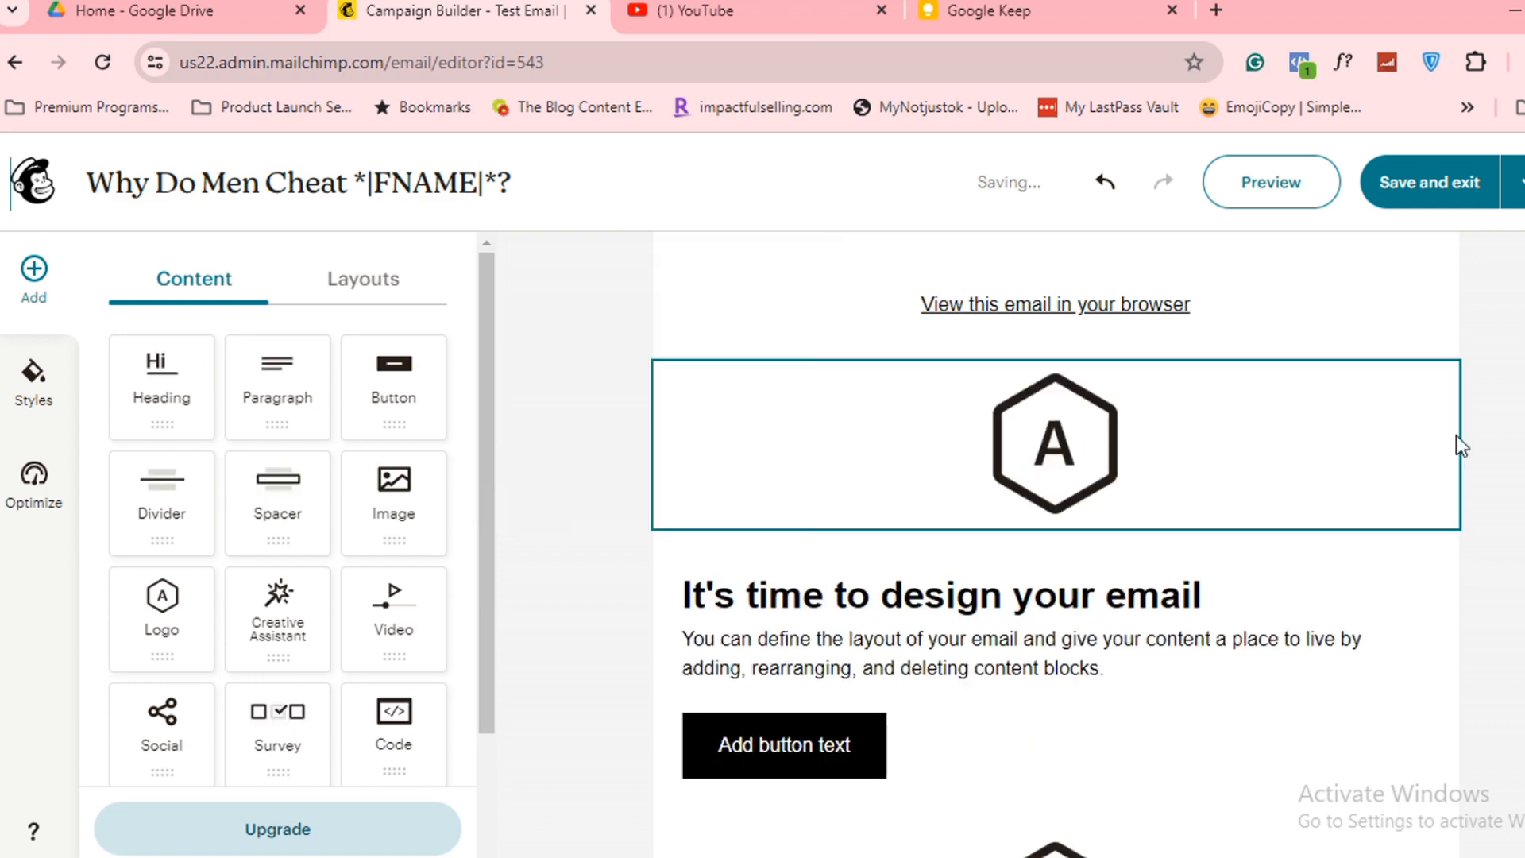
Step: Set the email's logo to the image file logo-removebg-preview and shrink the header logo to roughly half its size
scroll(1460, 445, "down", 2)
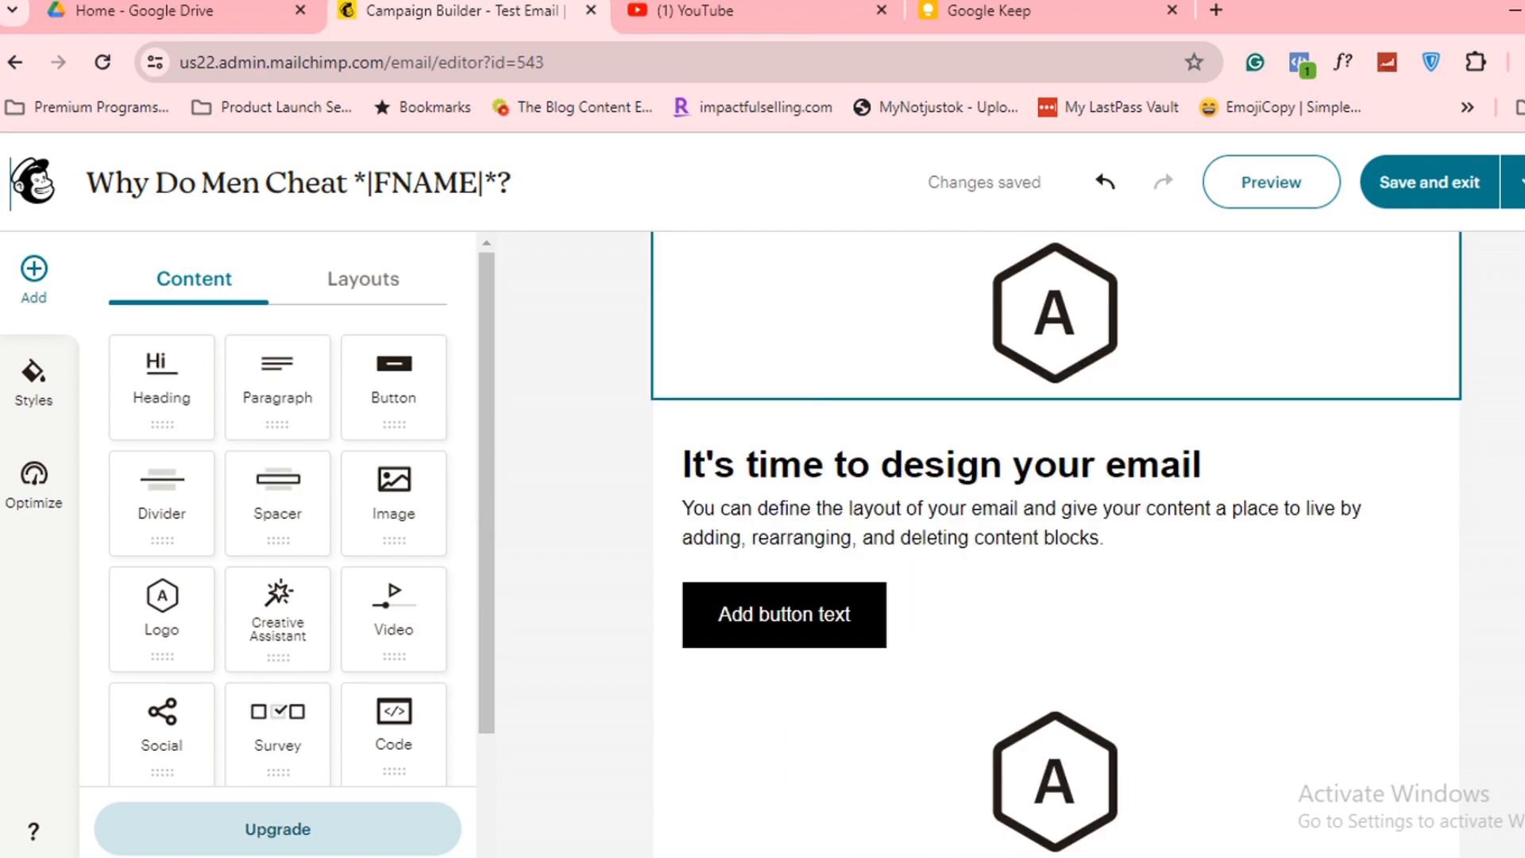
scroll(1056, 544, "up", 2)
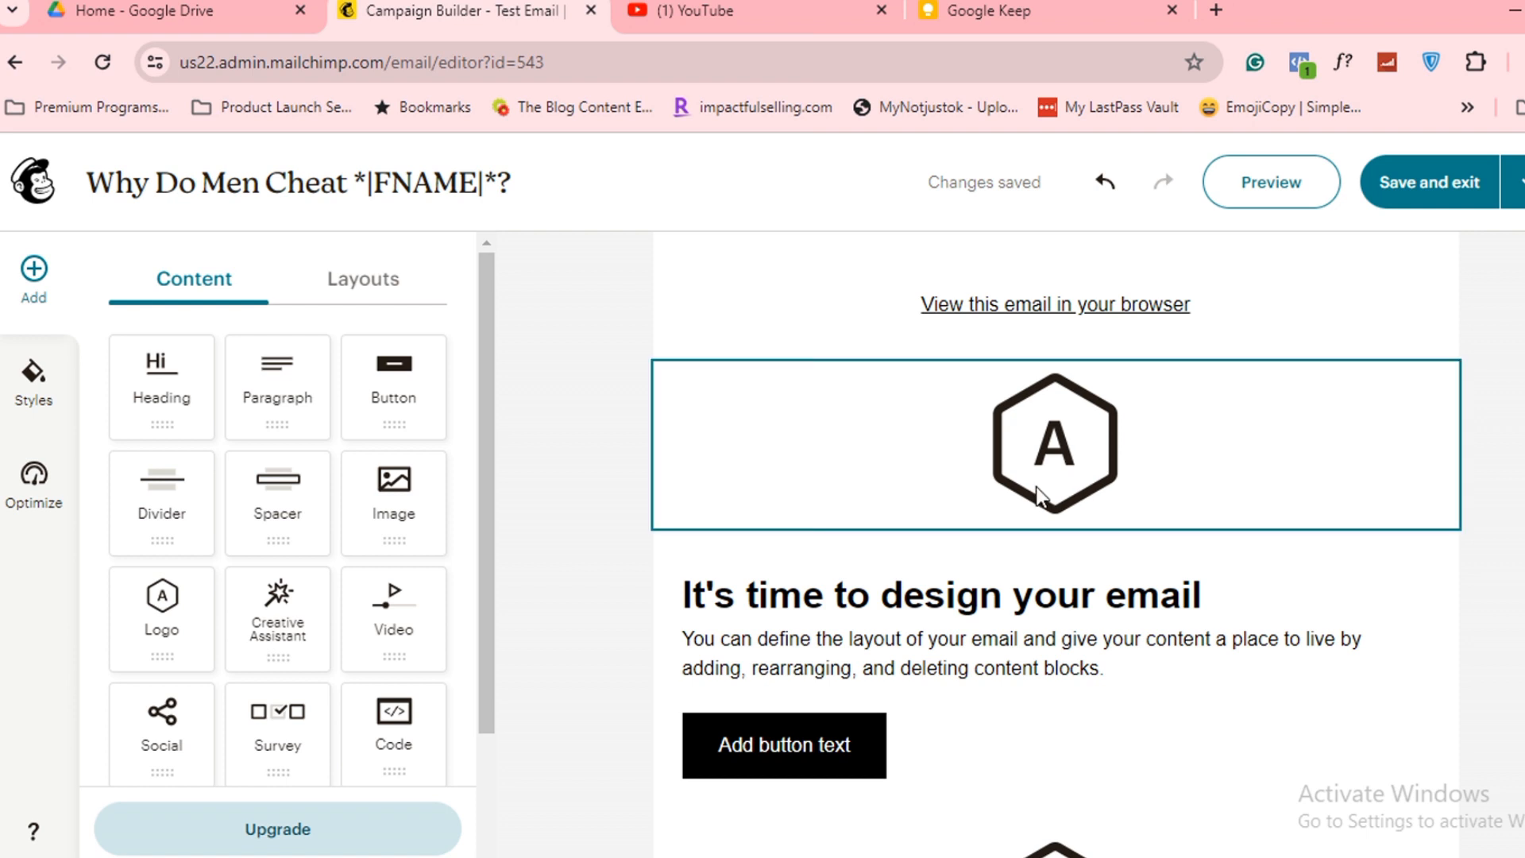
left_click(1060, 442)
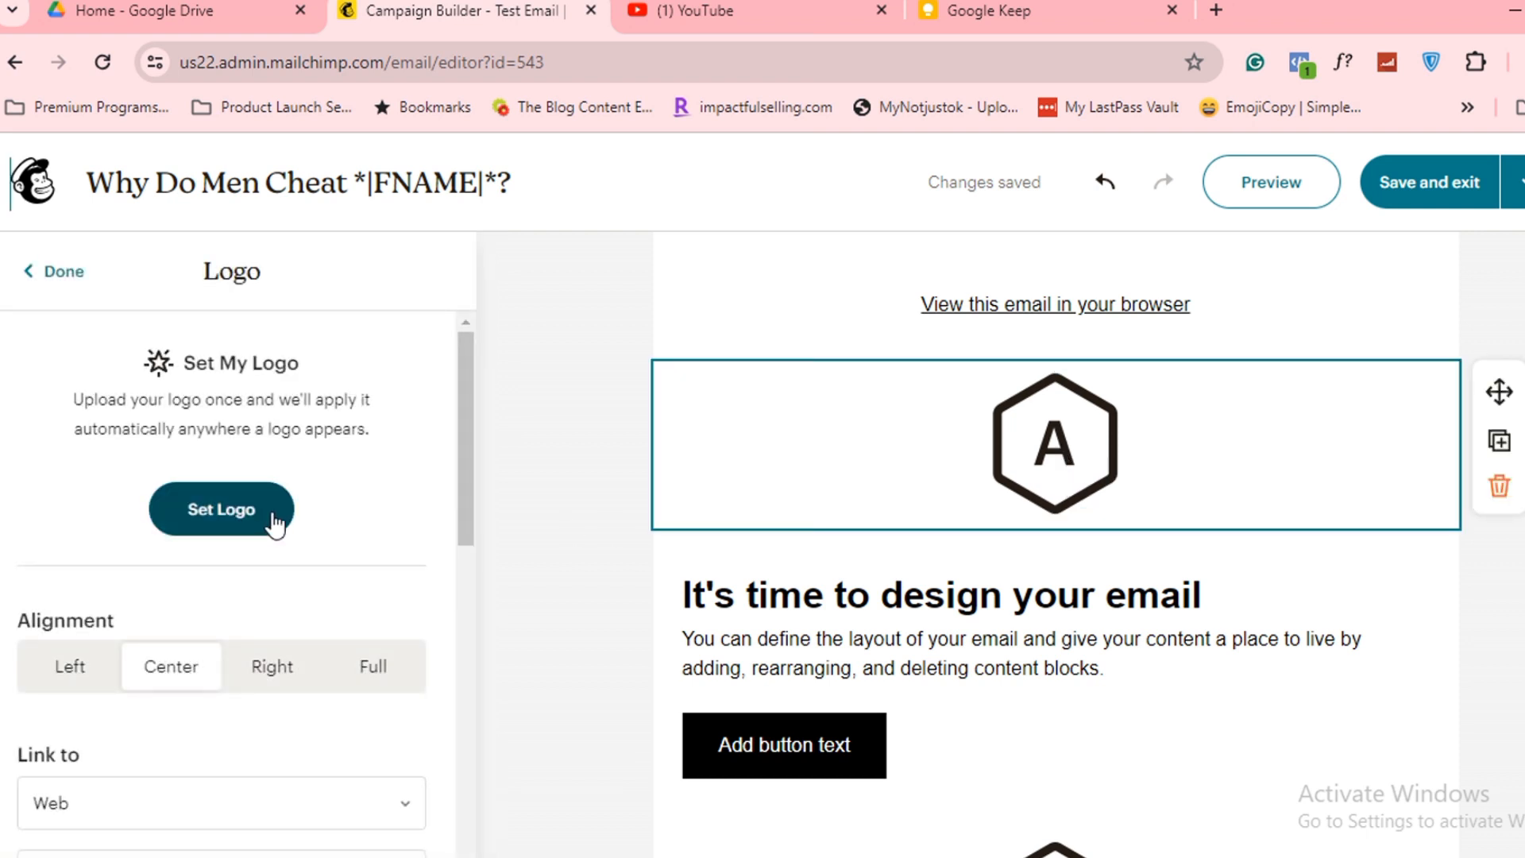
left_click(668, 450)
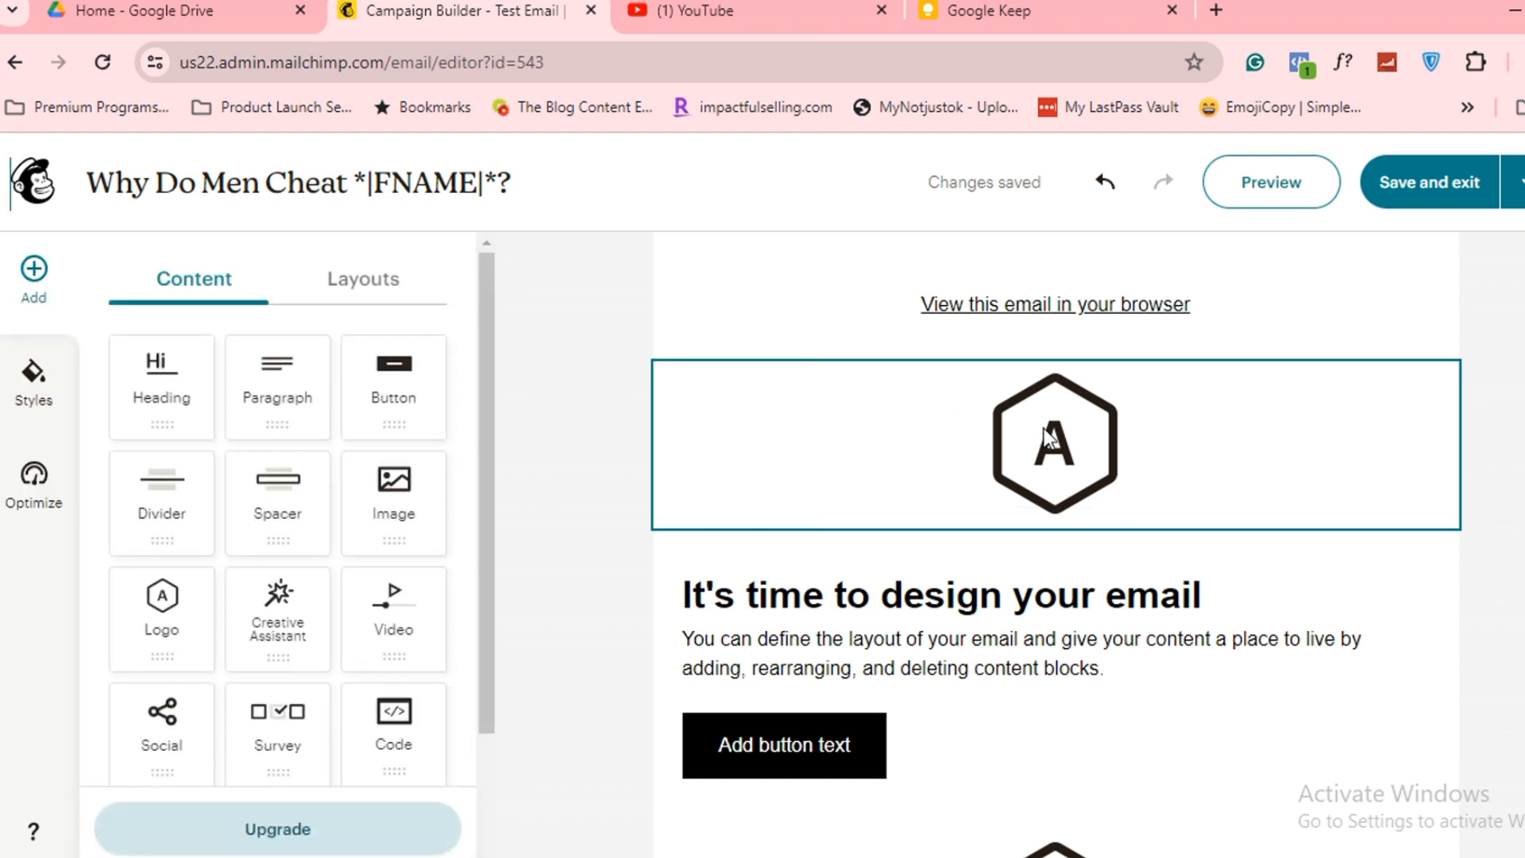
left_click(889, 458)
left_click(222, 522)
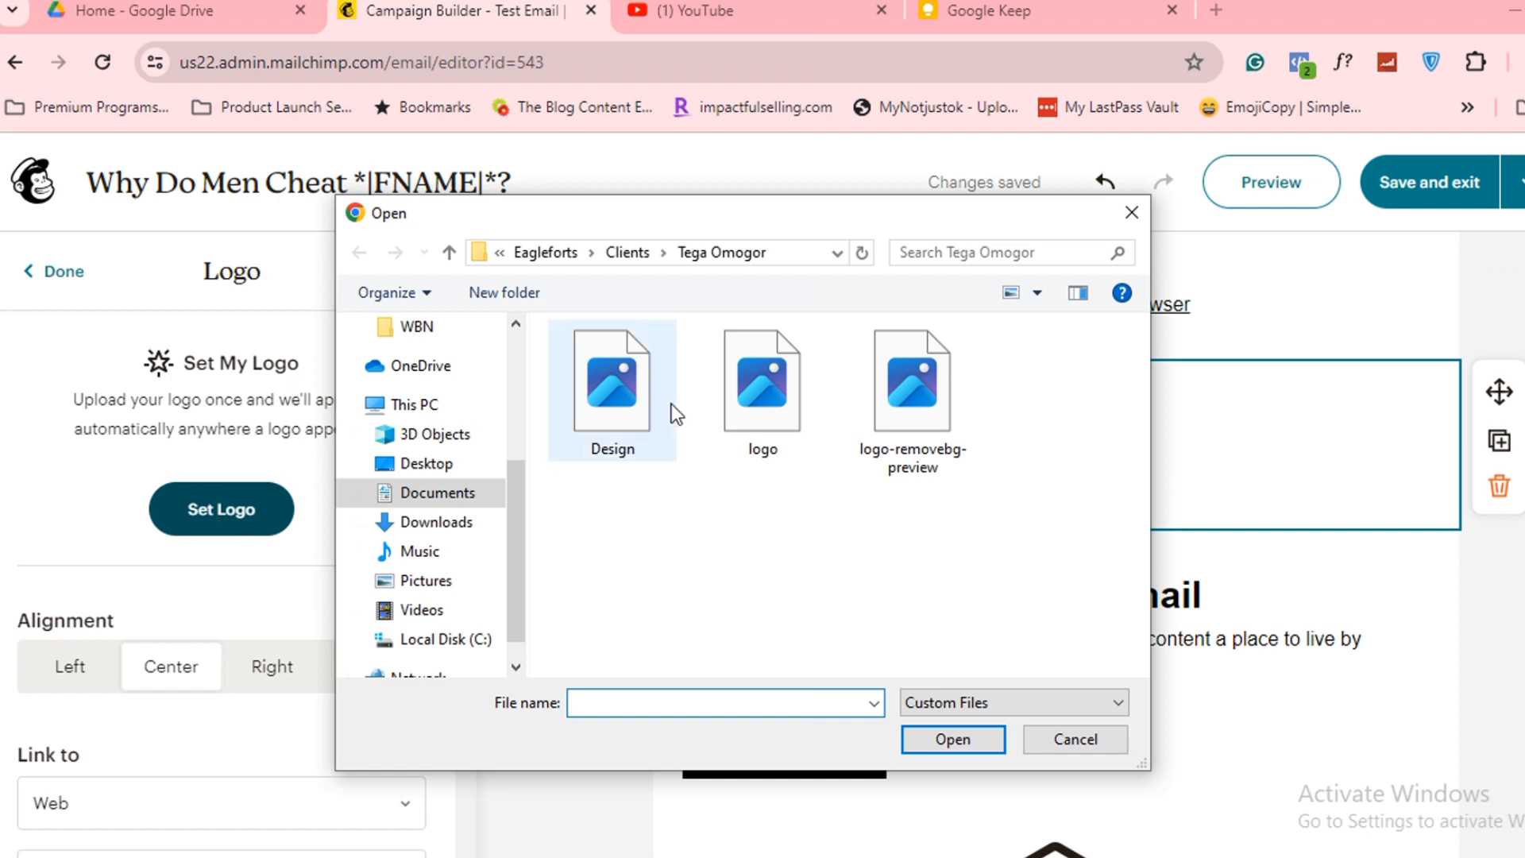
left_click(784, 383)
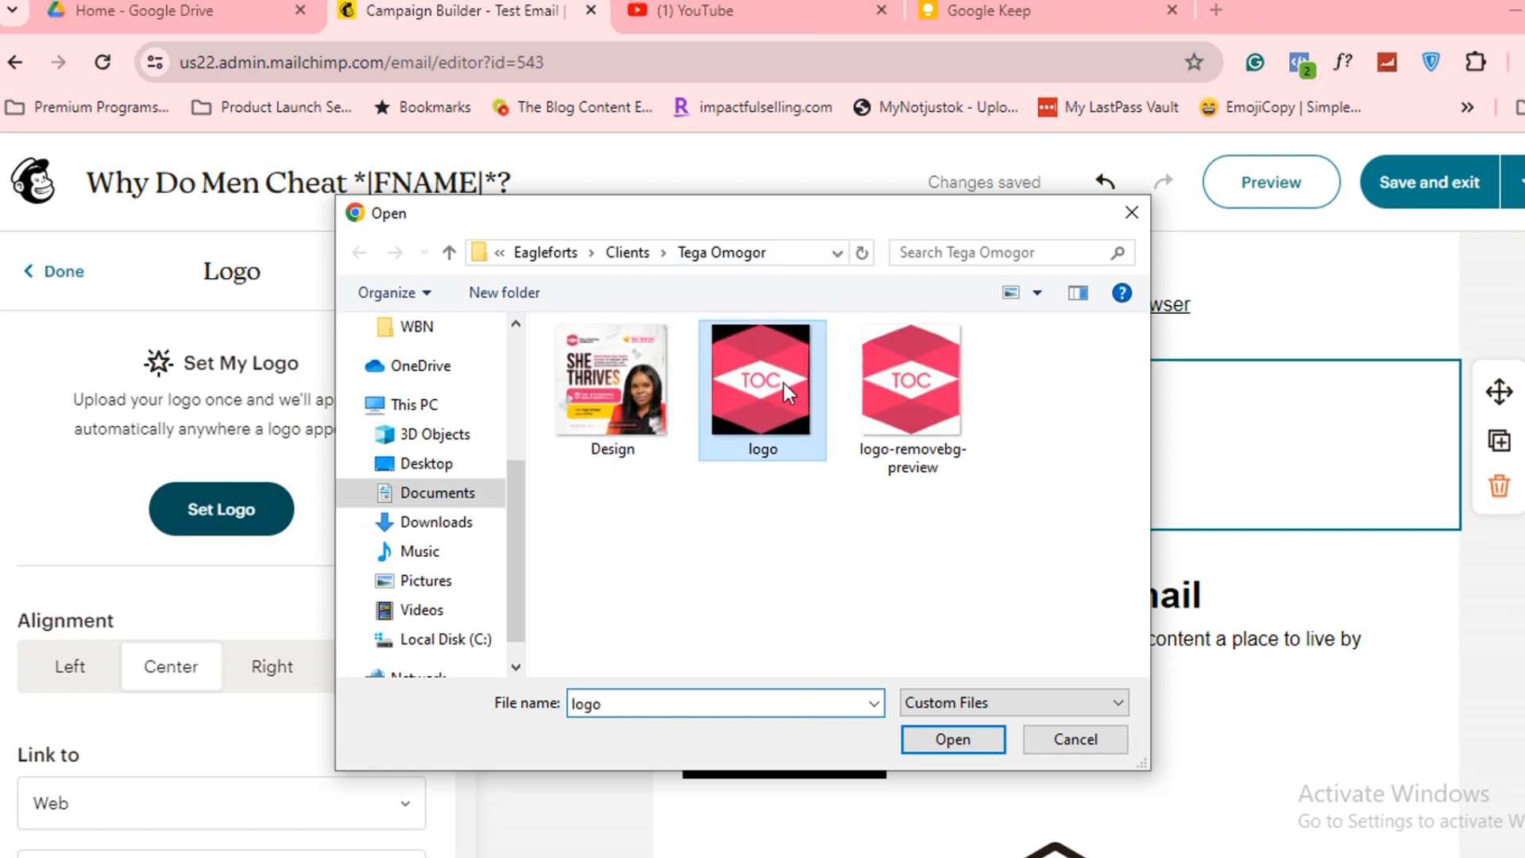
left_click(911, 383)
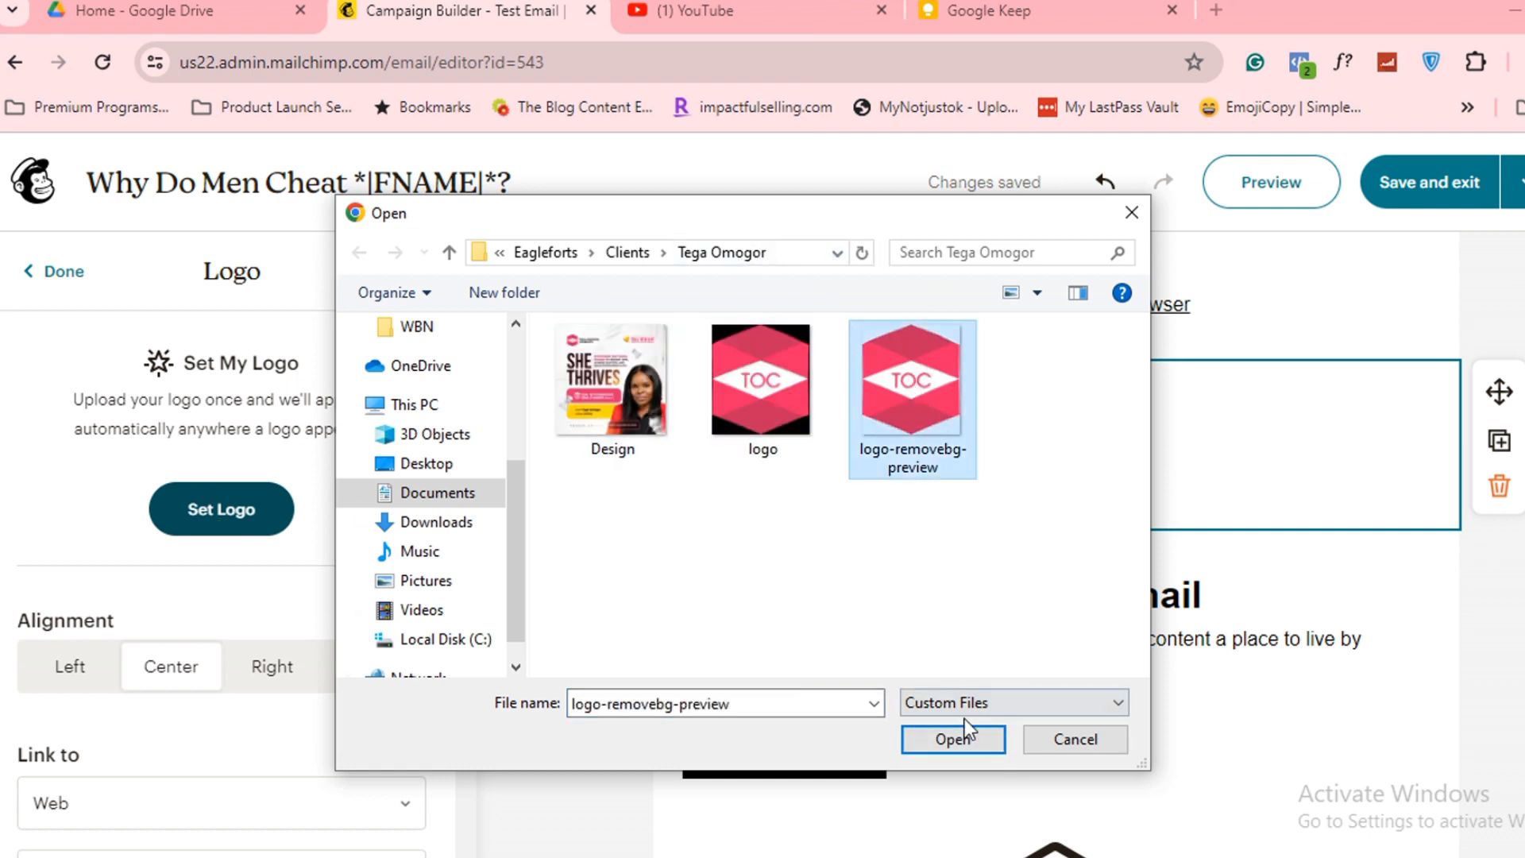
left_click(946, 741)
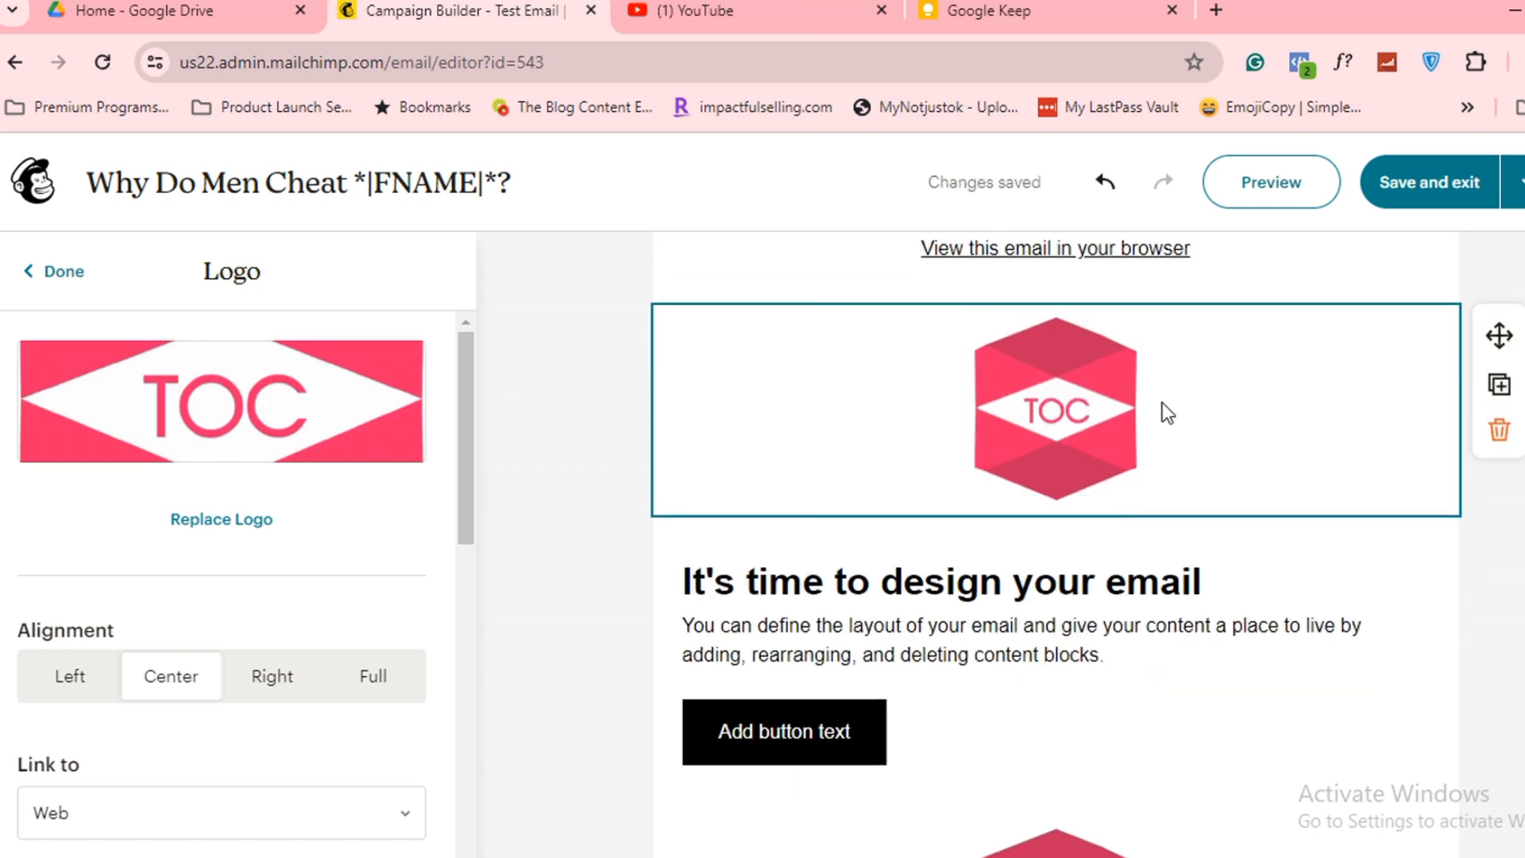
left_click_drag(1134, 498, 1101, 421)
Step: Replace the placeholder heading and paragraph below the header logo with the copied email text beginning "Rwanda is a perfect example"
left_click(1097, 543)
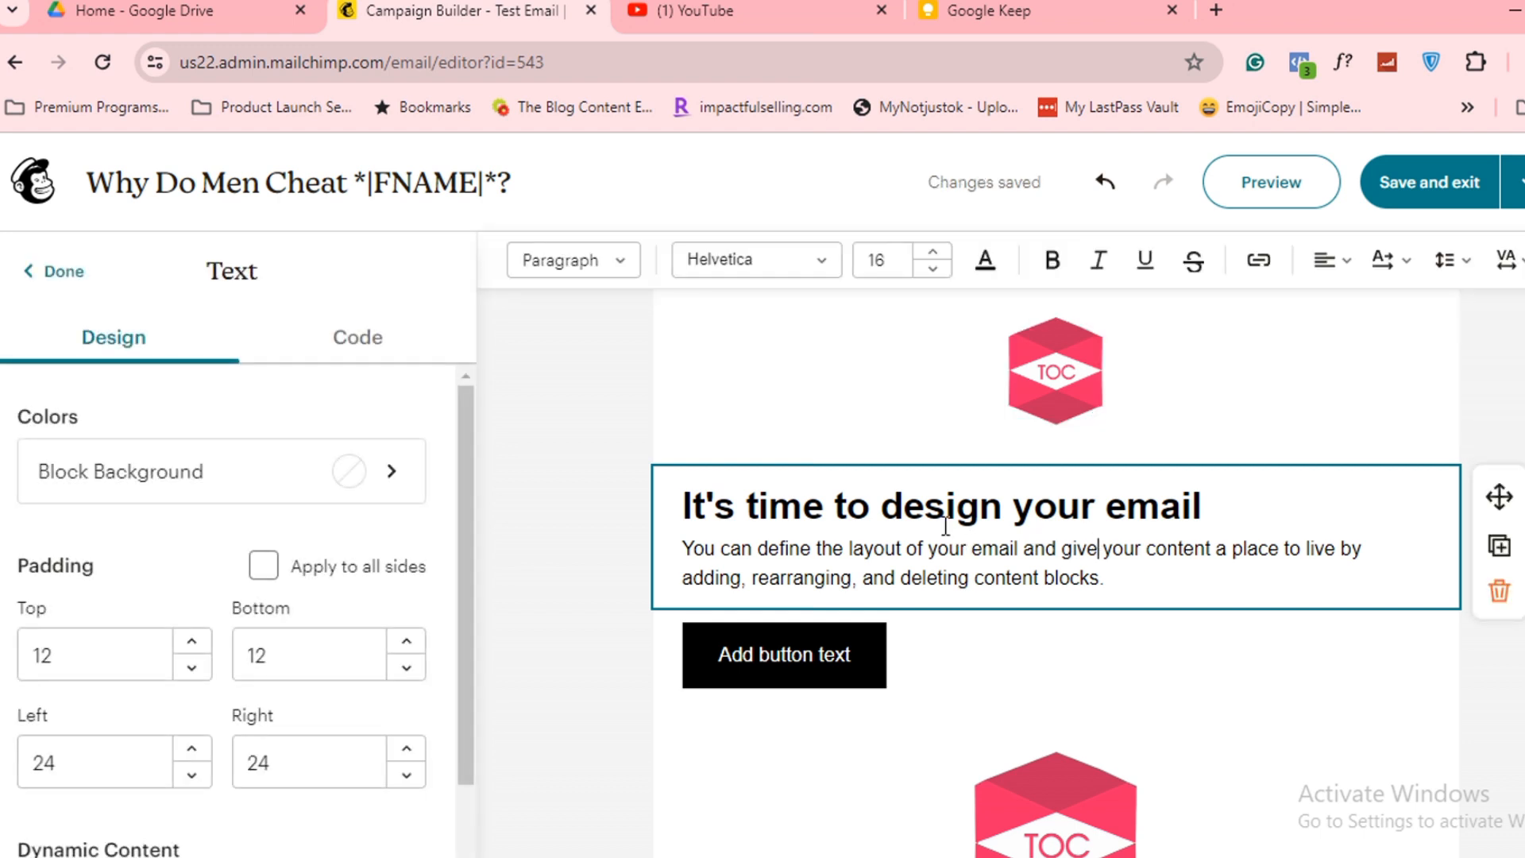
left_click(920, 507)
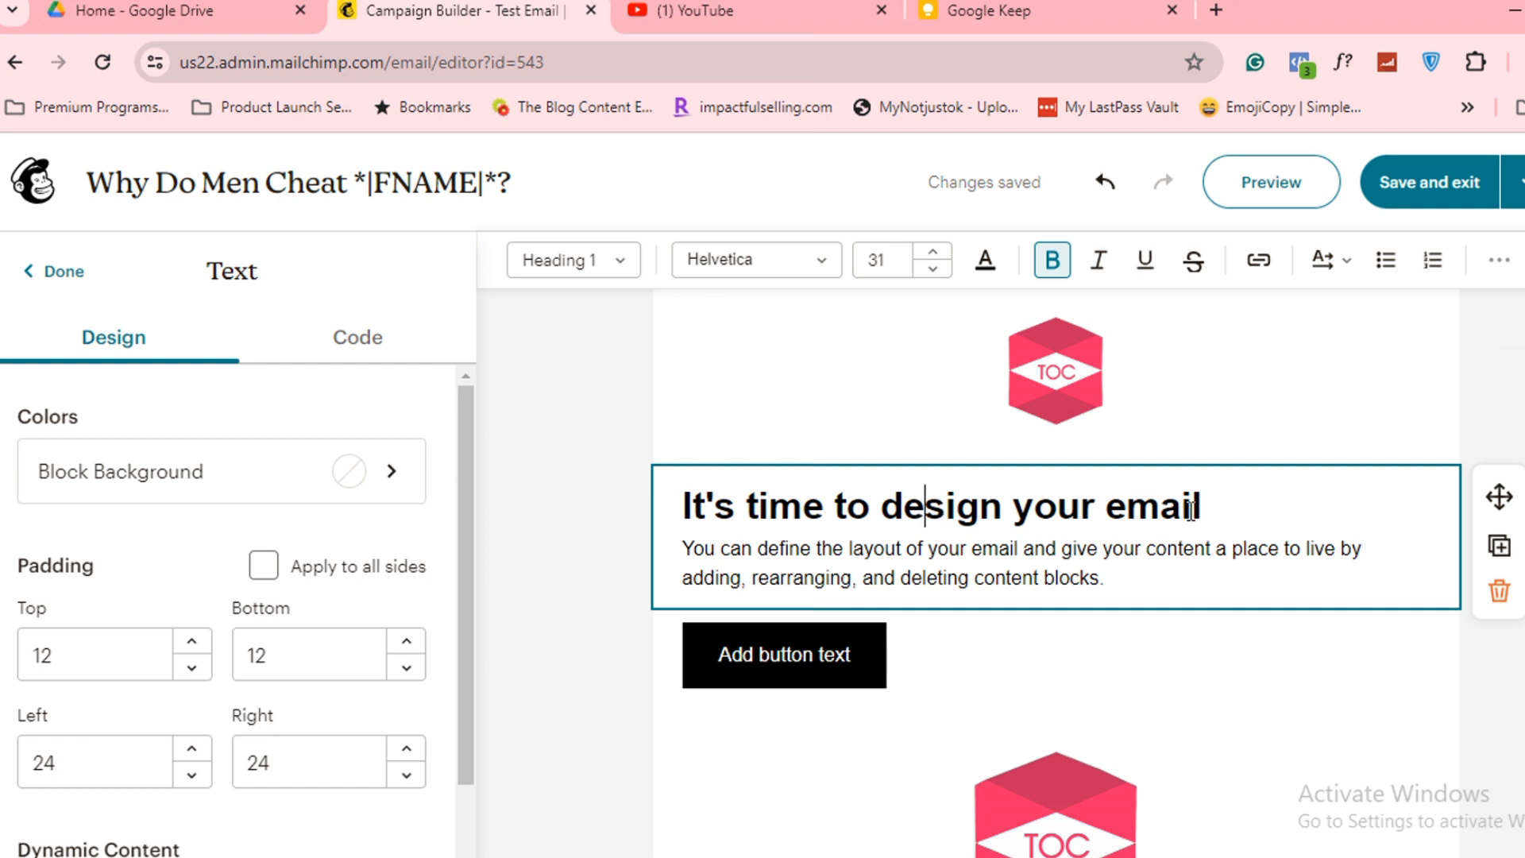
left_click(960, 569)
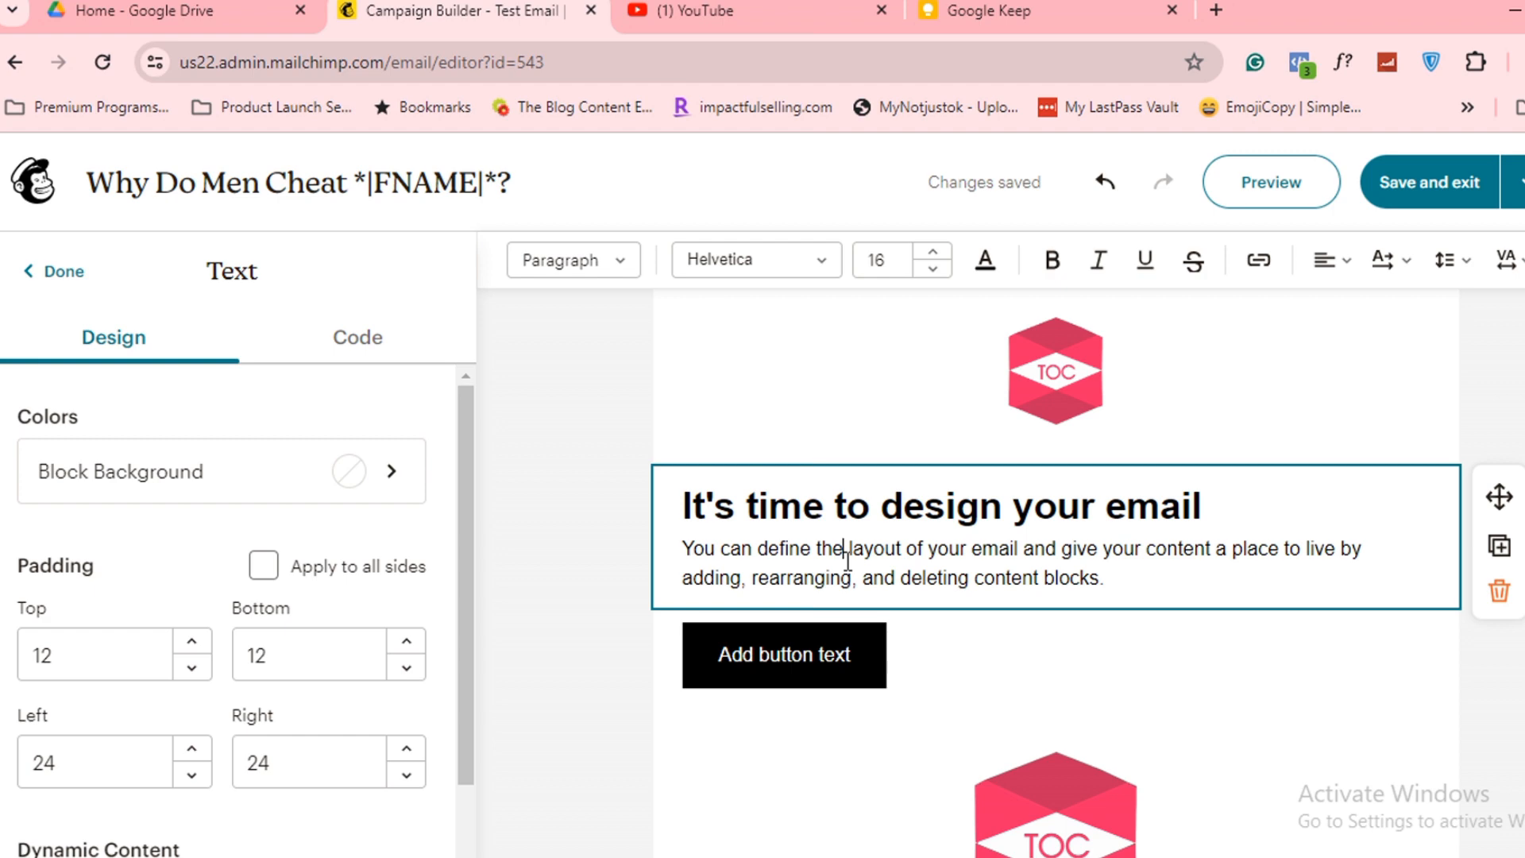
key("ctrl+a")
key("ctrl+v")
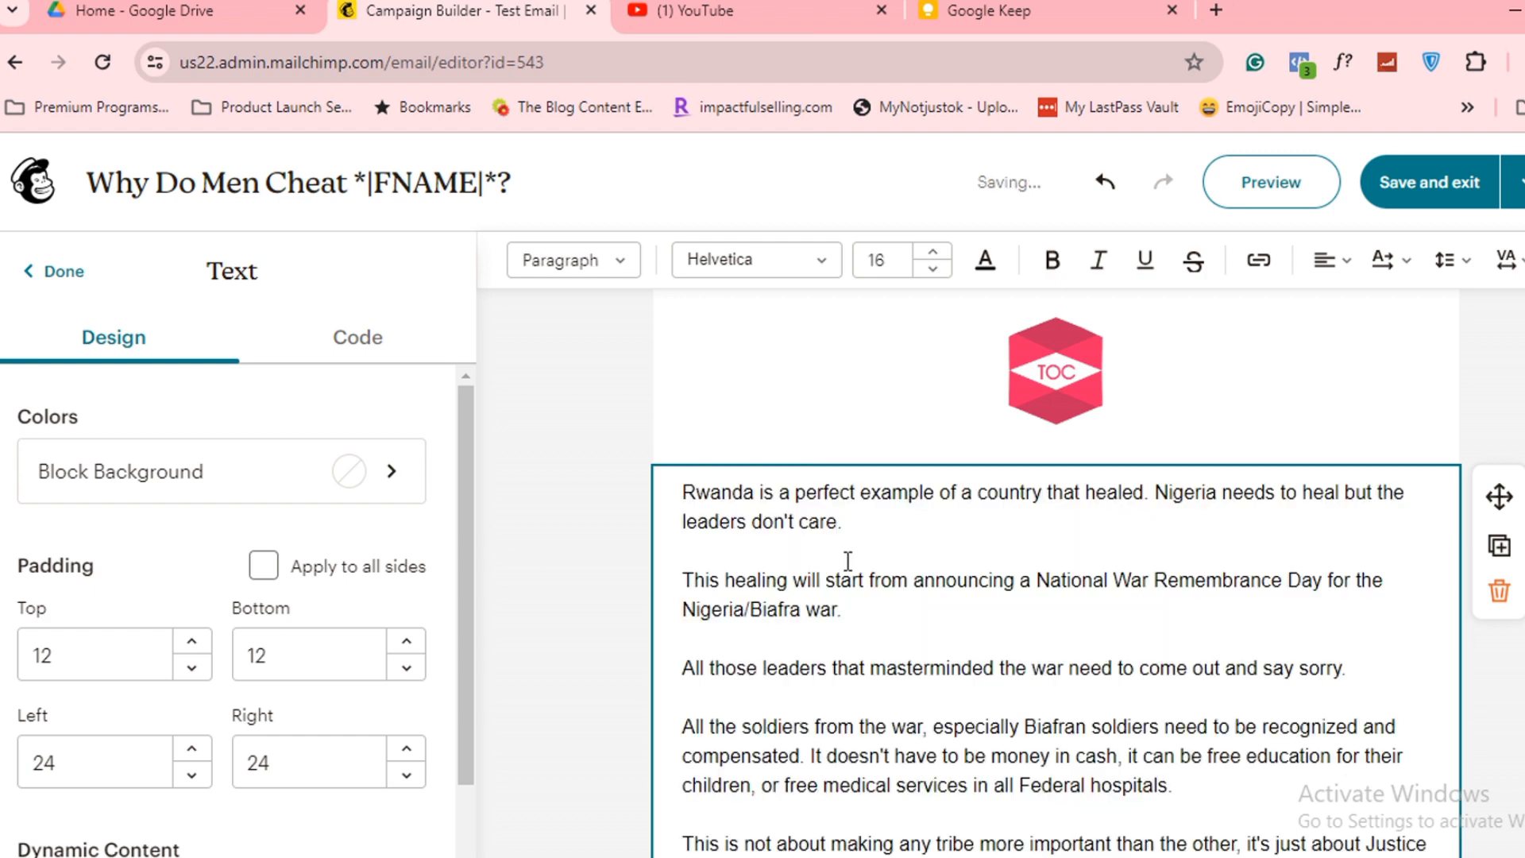
left_click(573, 548)
scroll(573, 548, "up", 1)
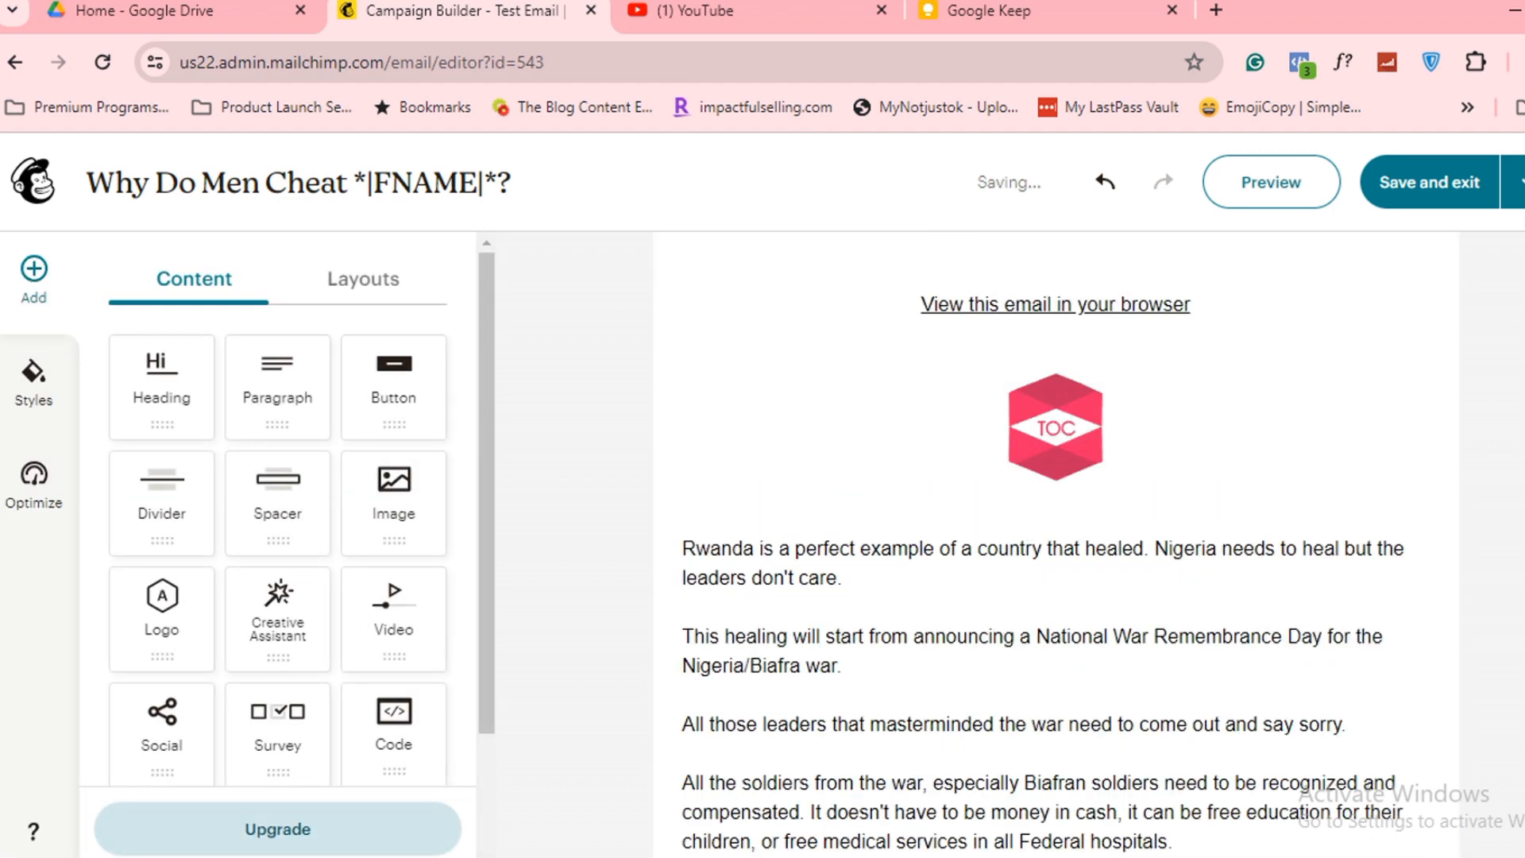
Step: Make the paragraph "This healing will start from announcing a National War Remembrance Day for the Nigeria/Biafra war." bold
scroll(573, 549, "down", 2)
scroll(1120, 540, "up", 1)
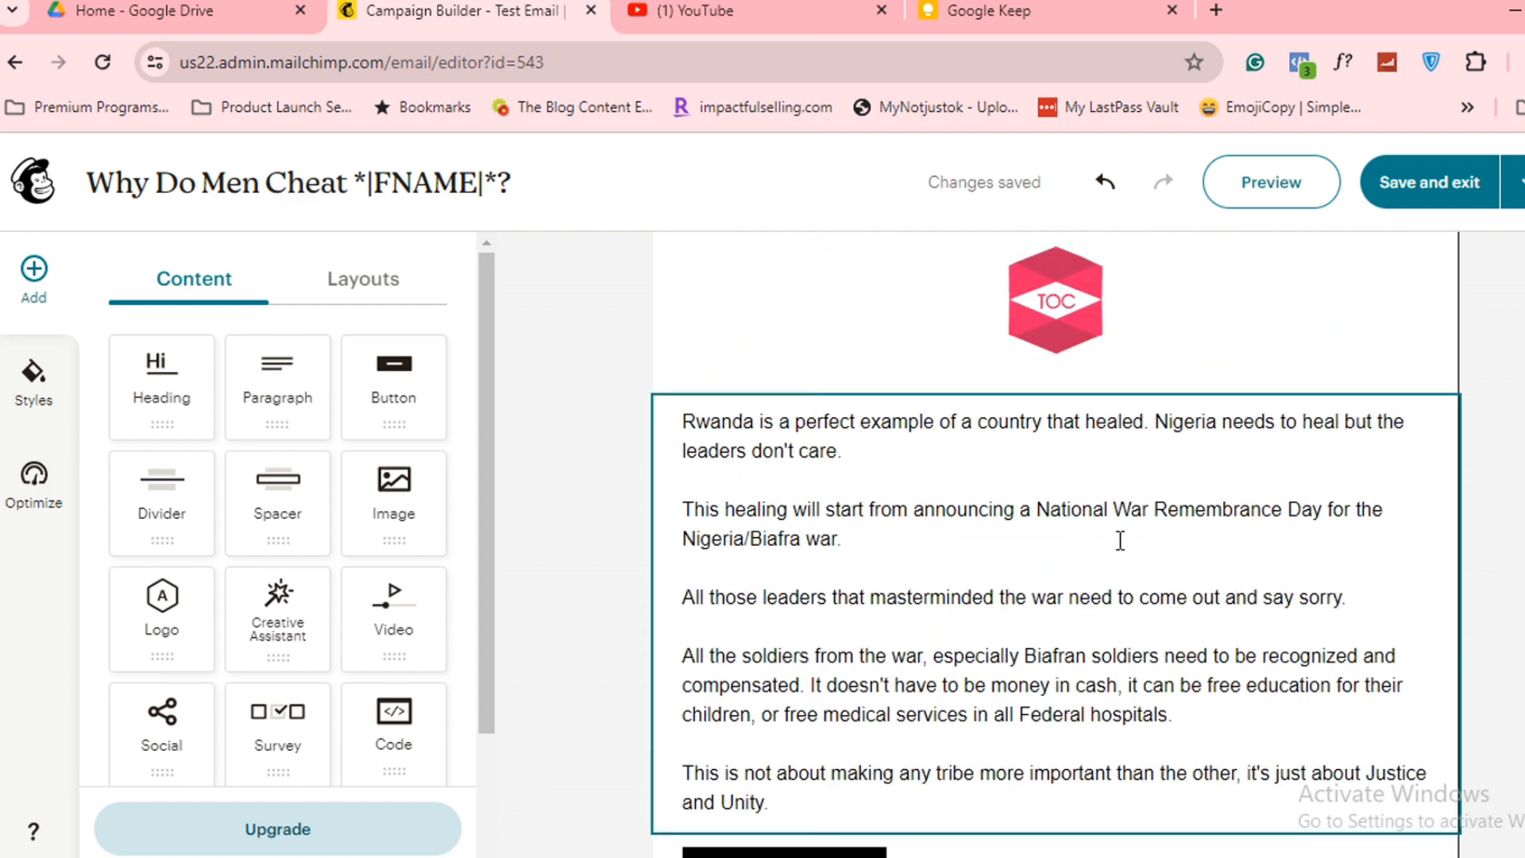
left_click(1120, 540)
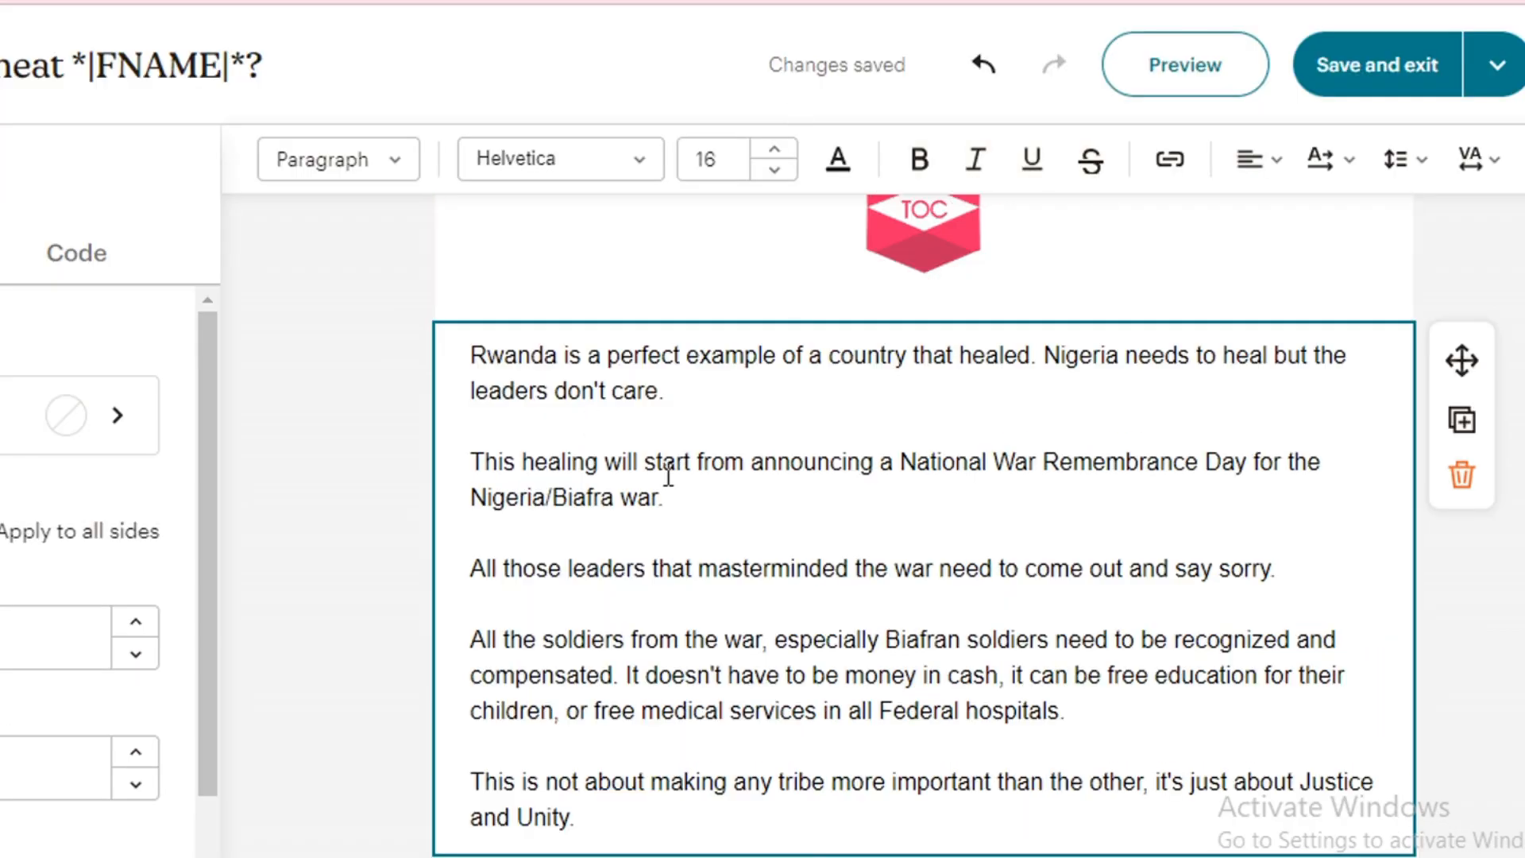
mouse_move(676, 488)
left_mouse_down()
mouse_move(562, 494)
mouse_move(504, 460)
mouse_move(468, 469)
left_mouse_up()
left_click(919, 159)
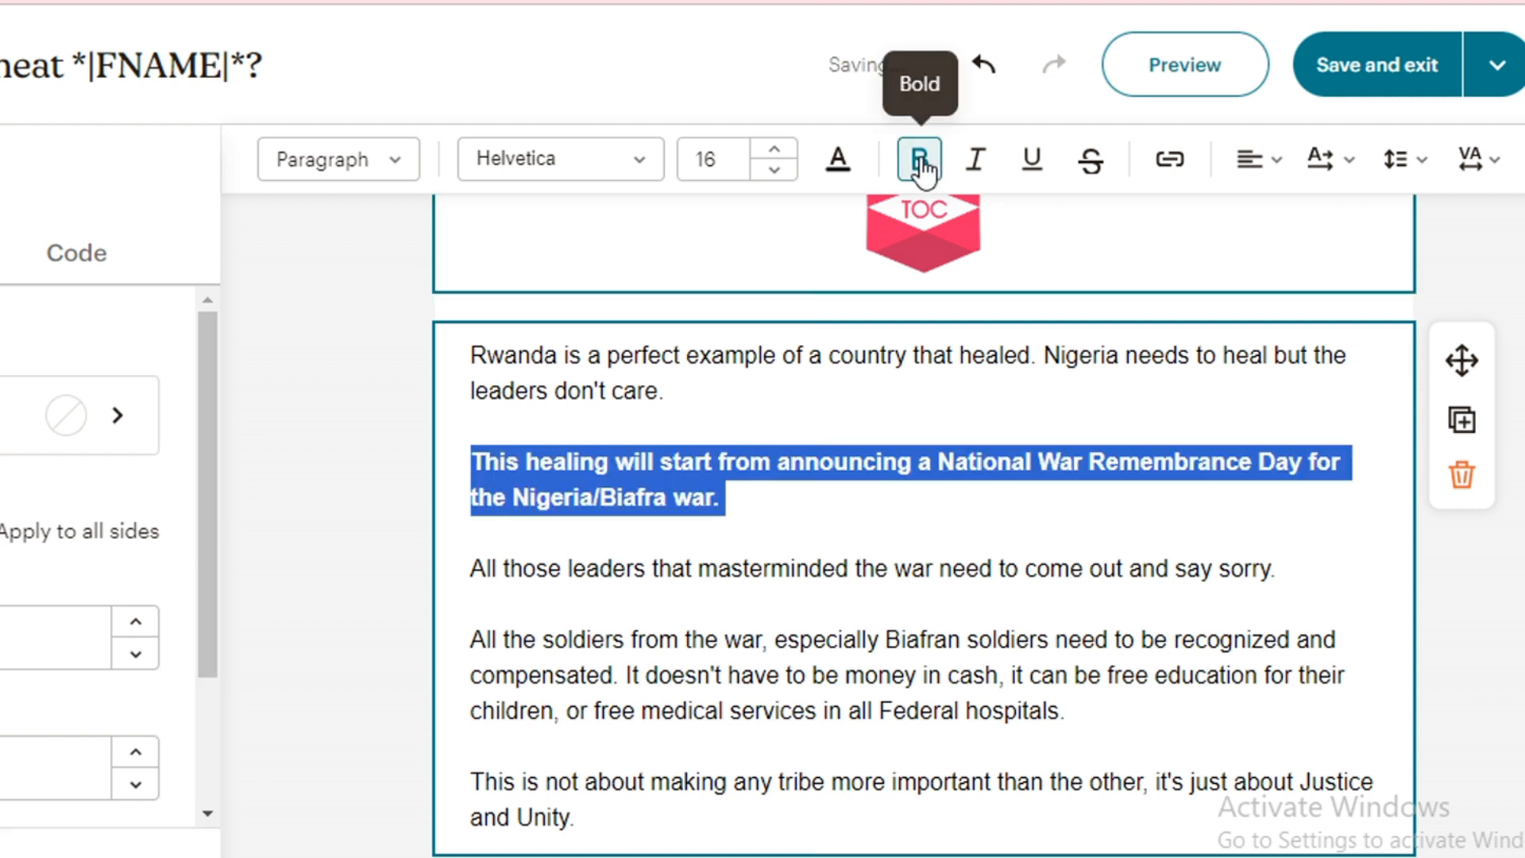
left_click(820, 462)
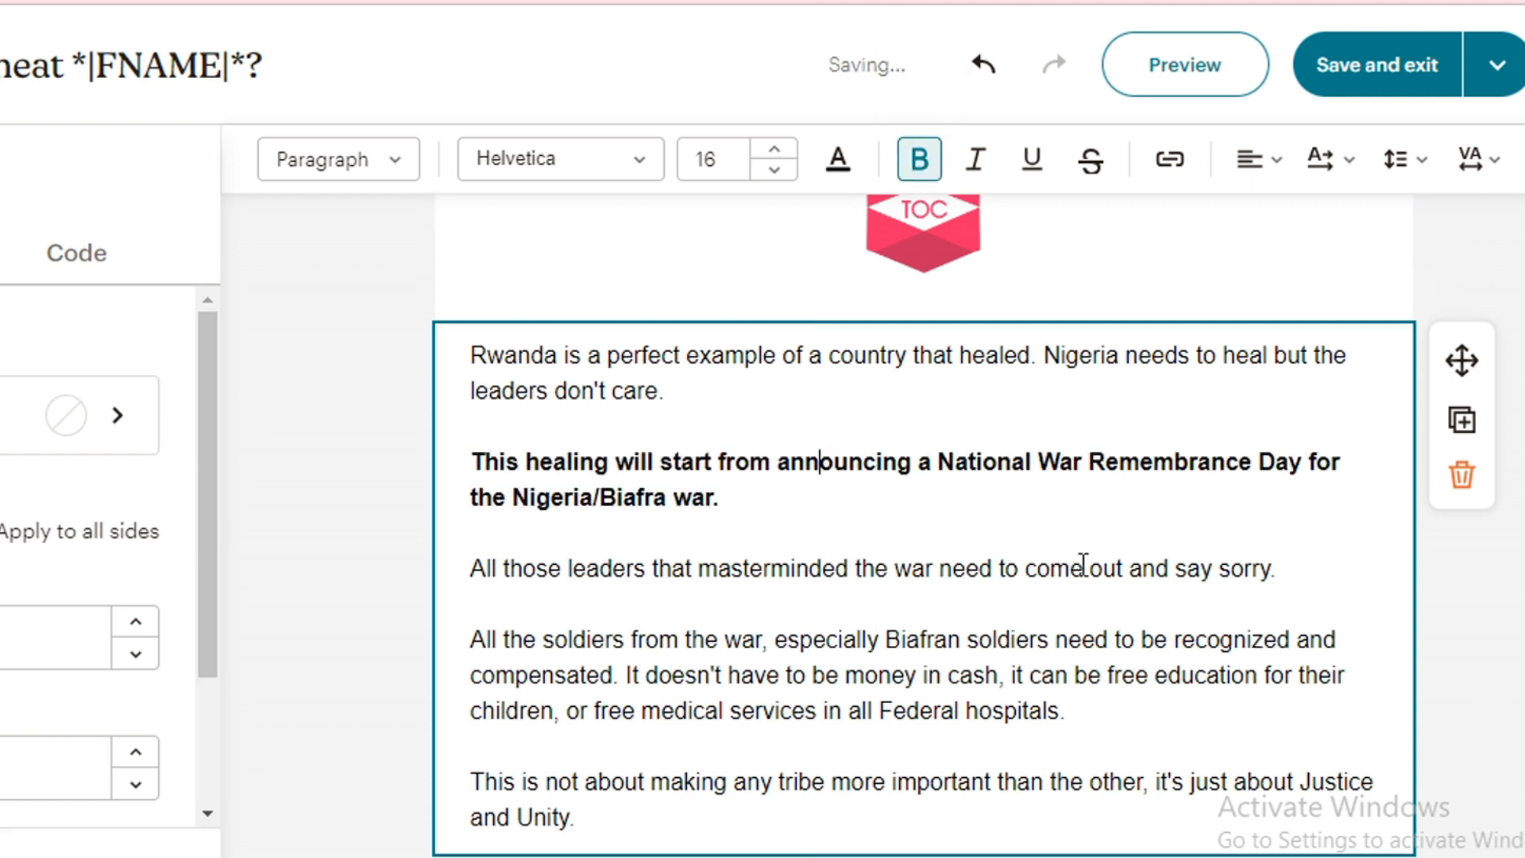
Step: In the third paragraph, underline "out and say sorry." and italicize the opening characters "All those leaders tha"
left_click_drag(1090, 569, 1297, 572)
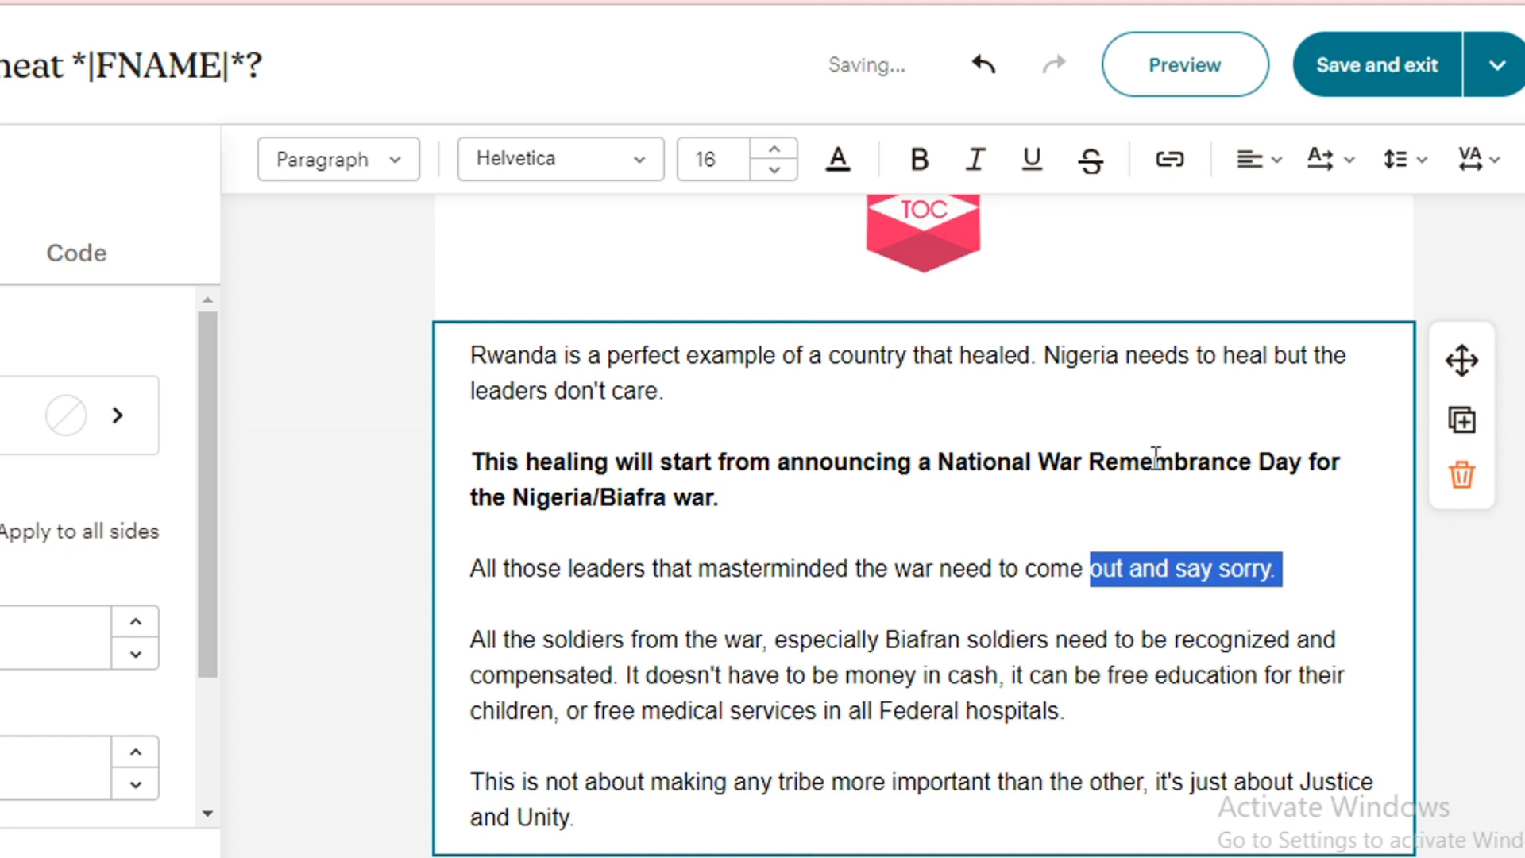
left_click(1033, 161)
left_click(889, 496)
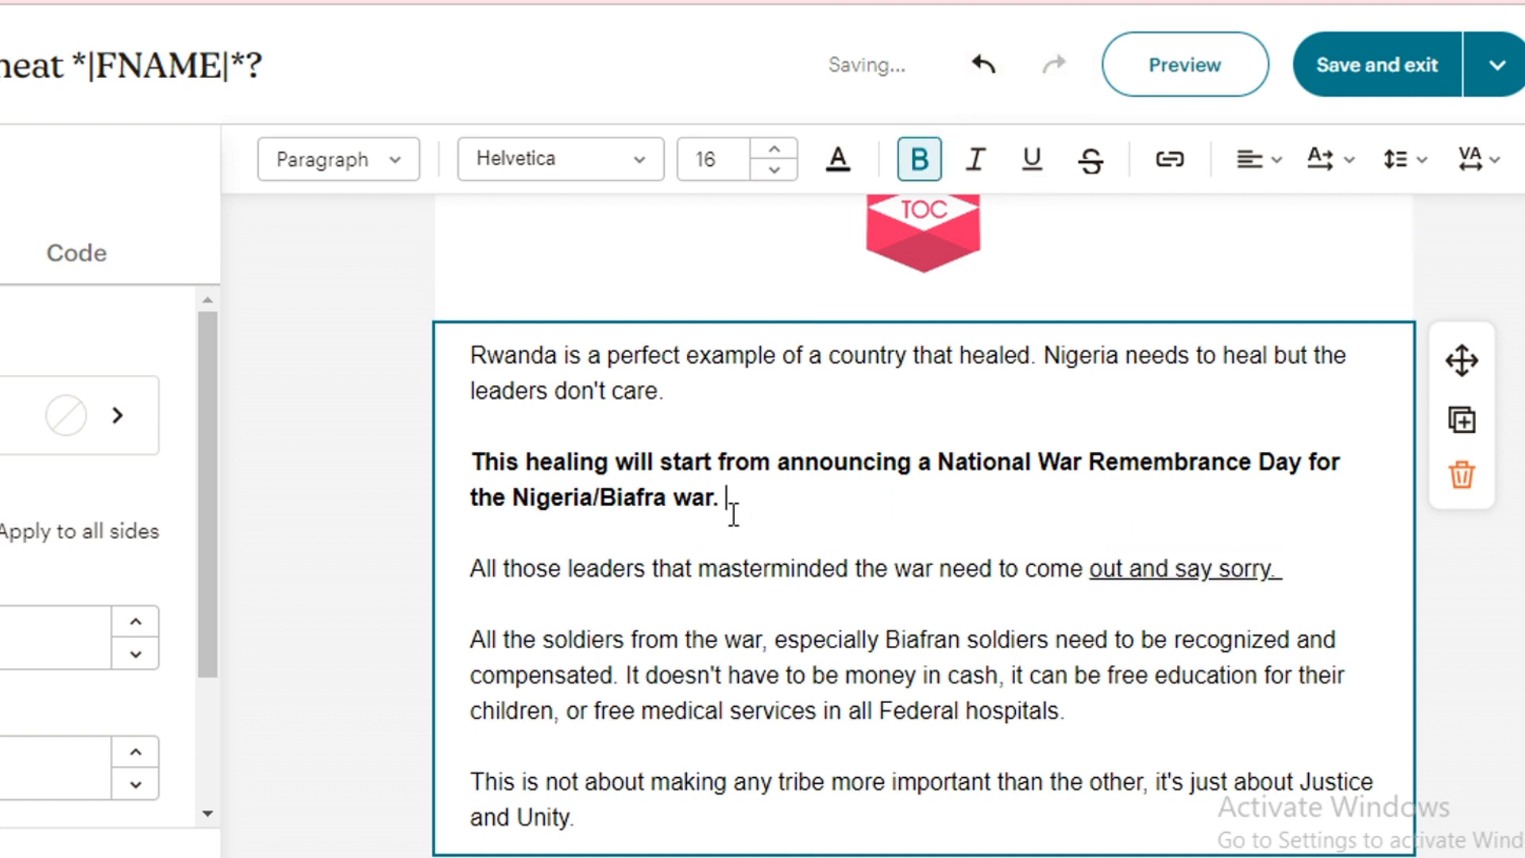
left_click_drag(685, 569, 471, 572)
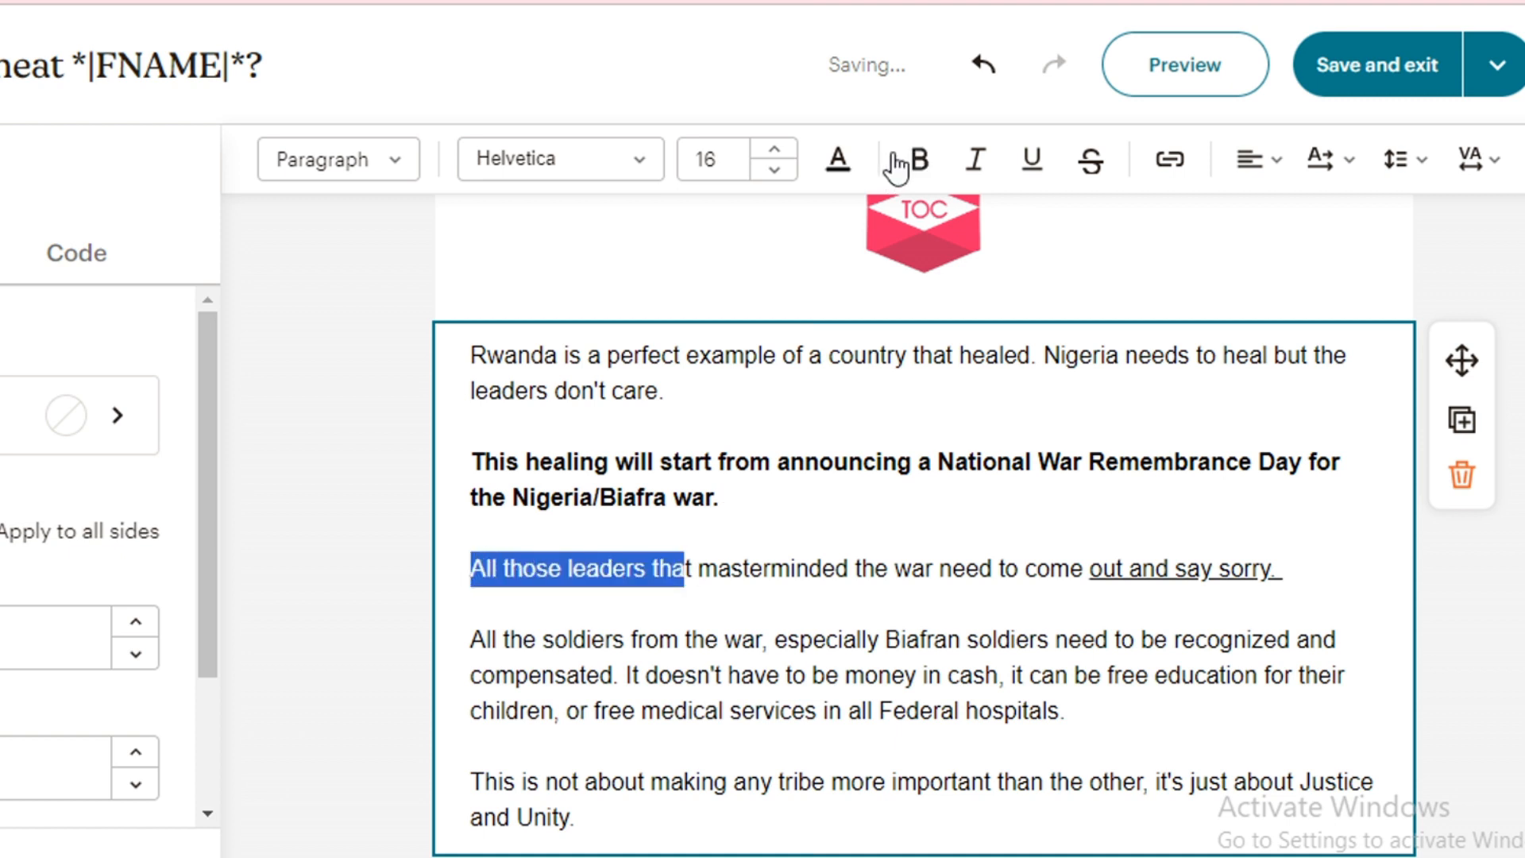
left_click(967, 181)
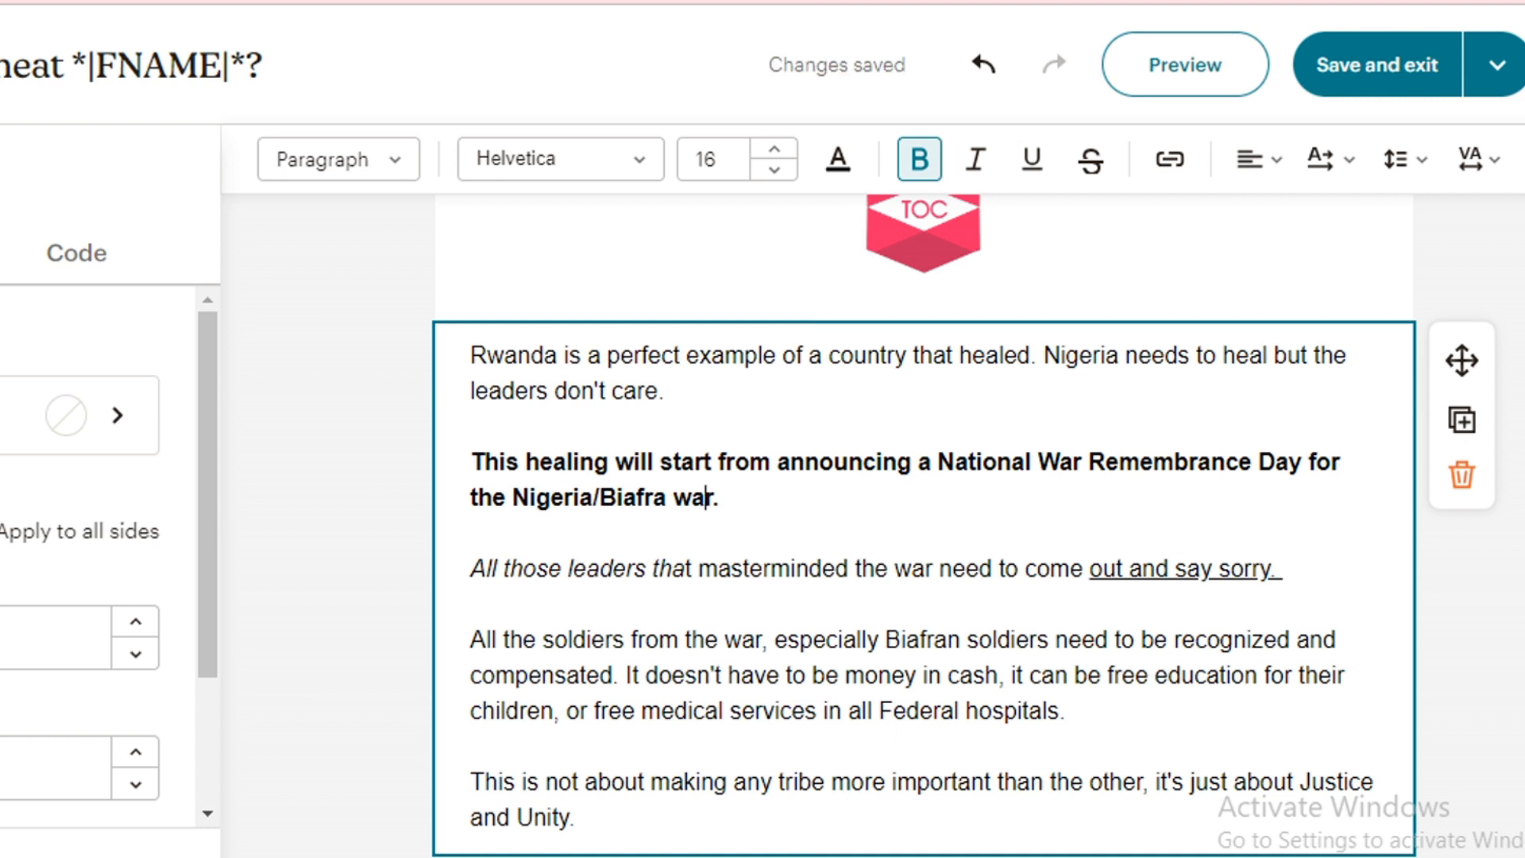
Step: Add the greeting "Hello" on its own line above the first paragraph, separated from it by a blank line
scroll(922, 525, "up", 1)
scroll(922, 524, "down", 4)
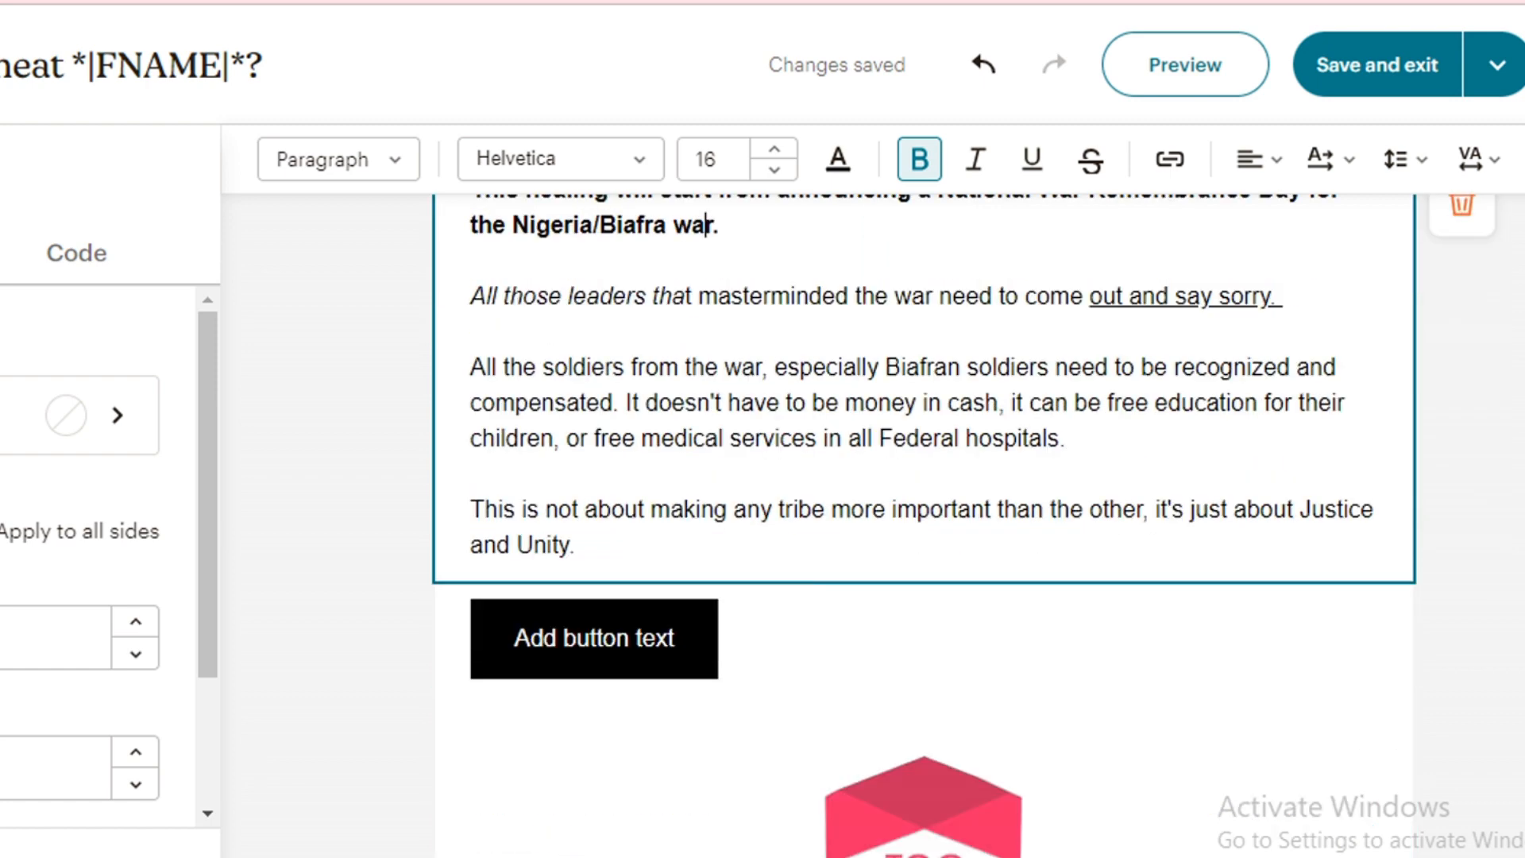
scroll(922, 524, "up", 2)
scroll(694, 331, "up", 1)
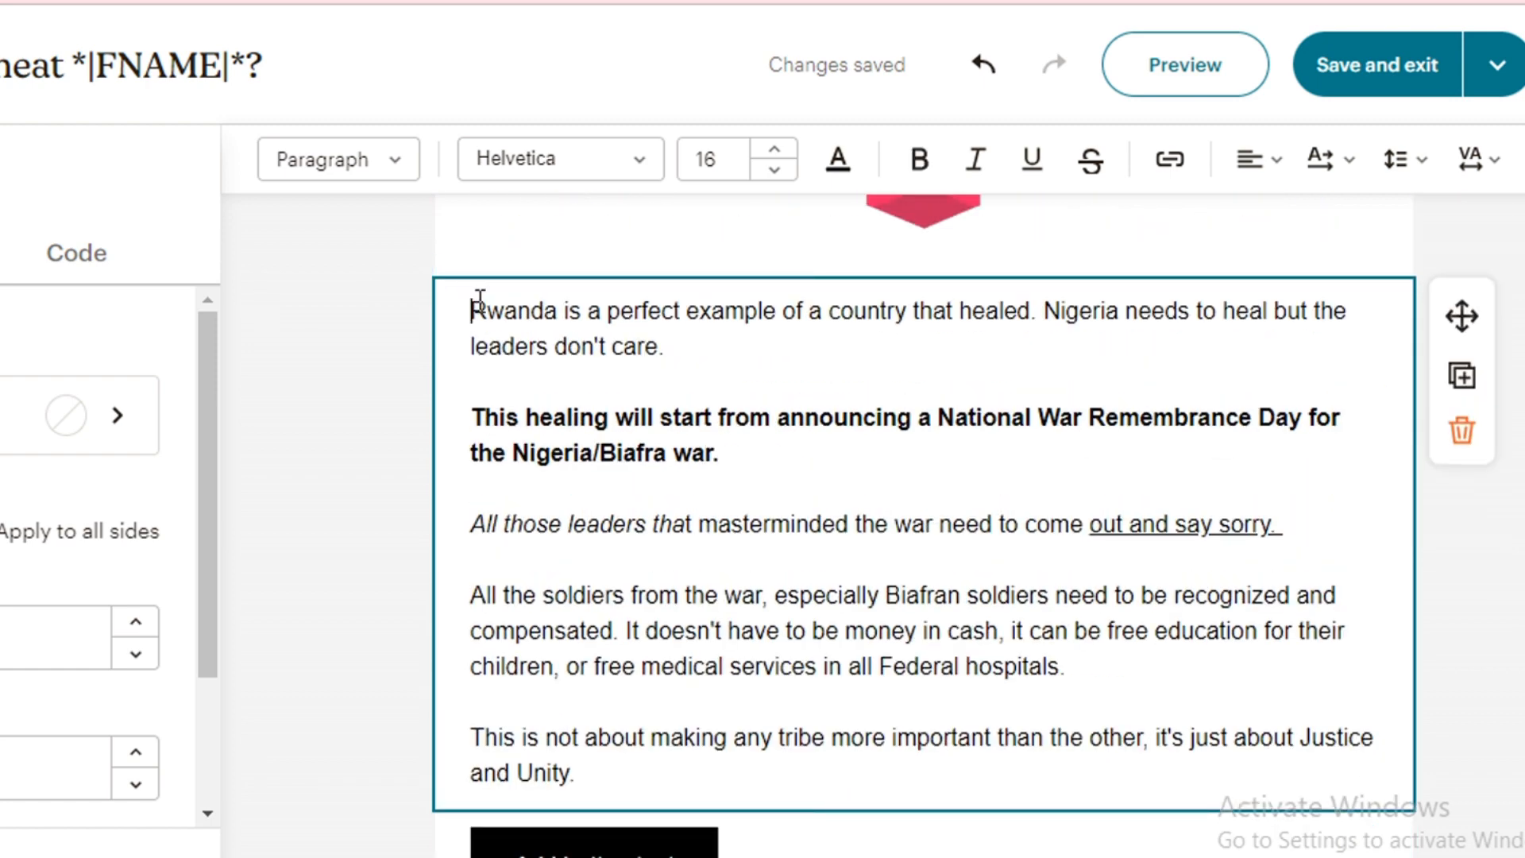
key("Return")
key("Return")
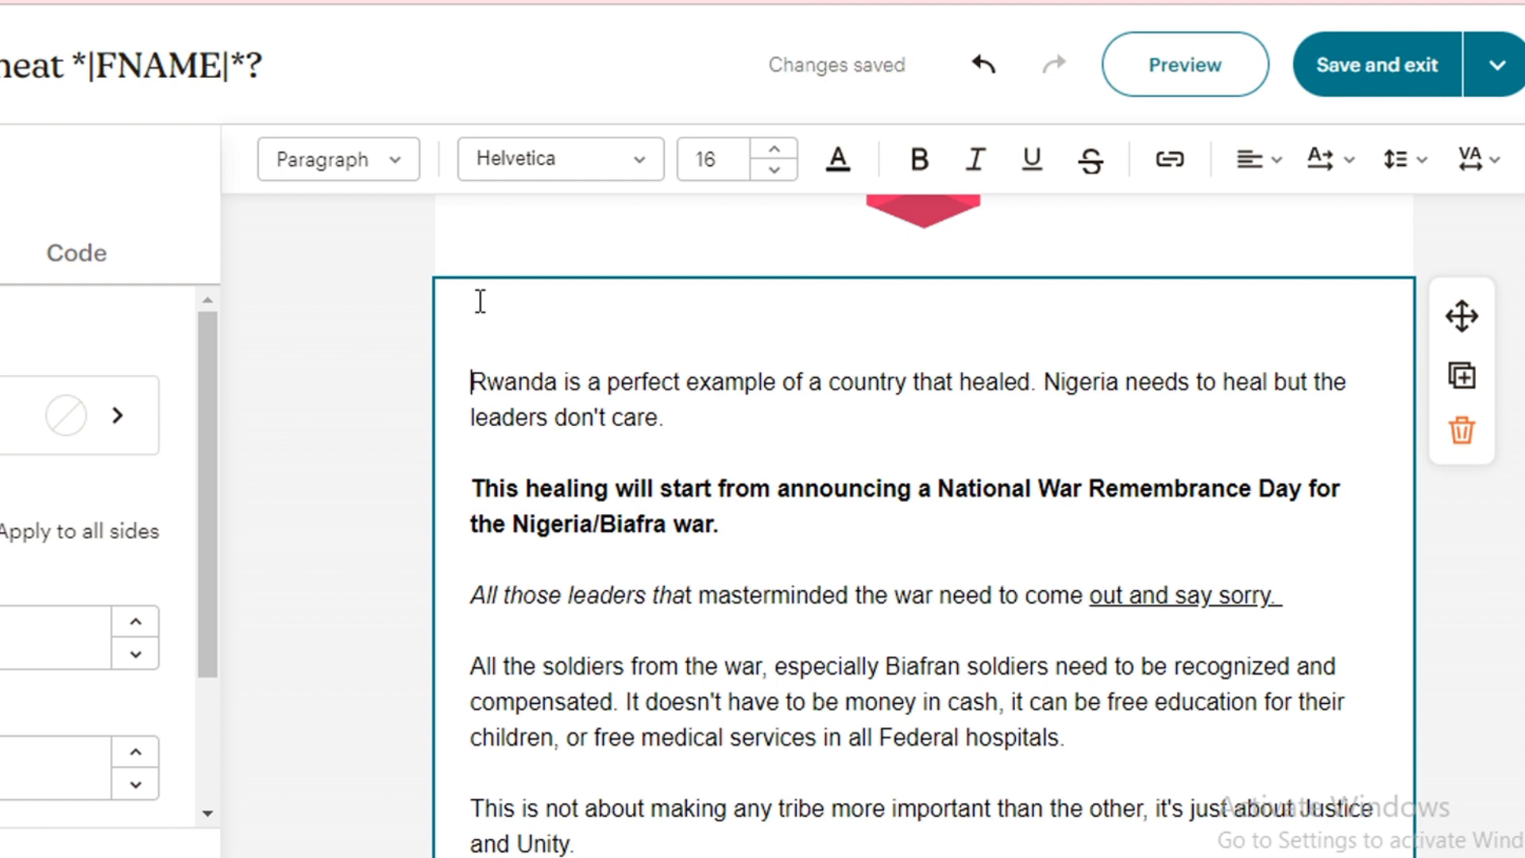
key("BackSpace")
key("BackSpace")
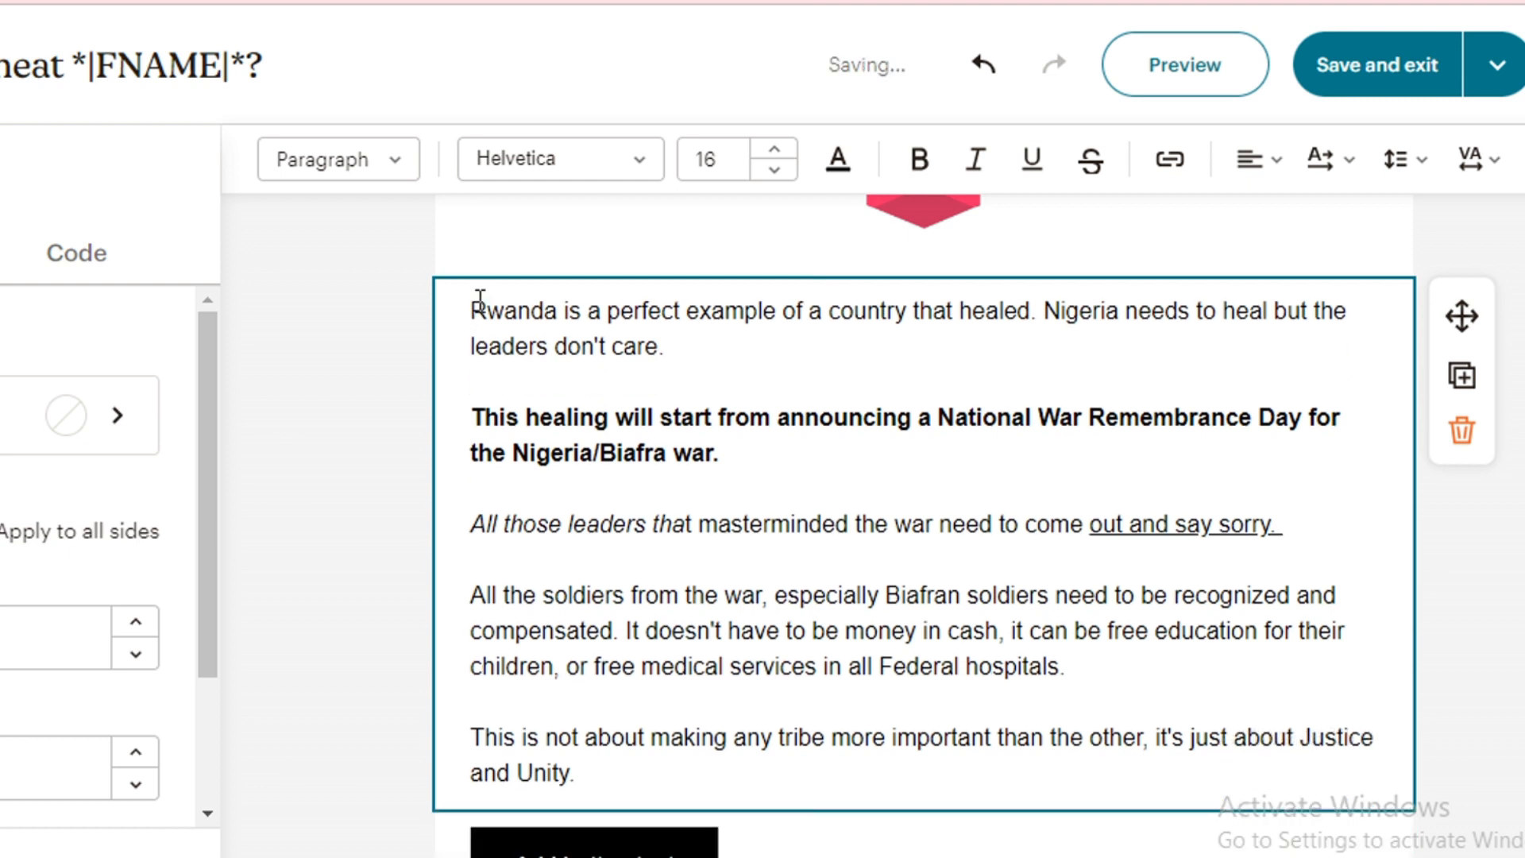
key("ctrl+z")
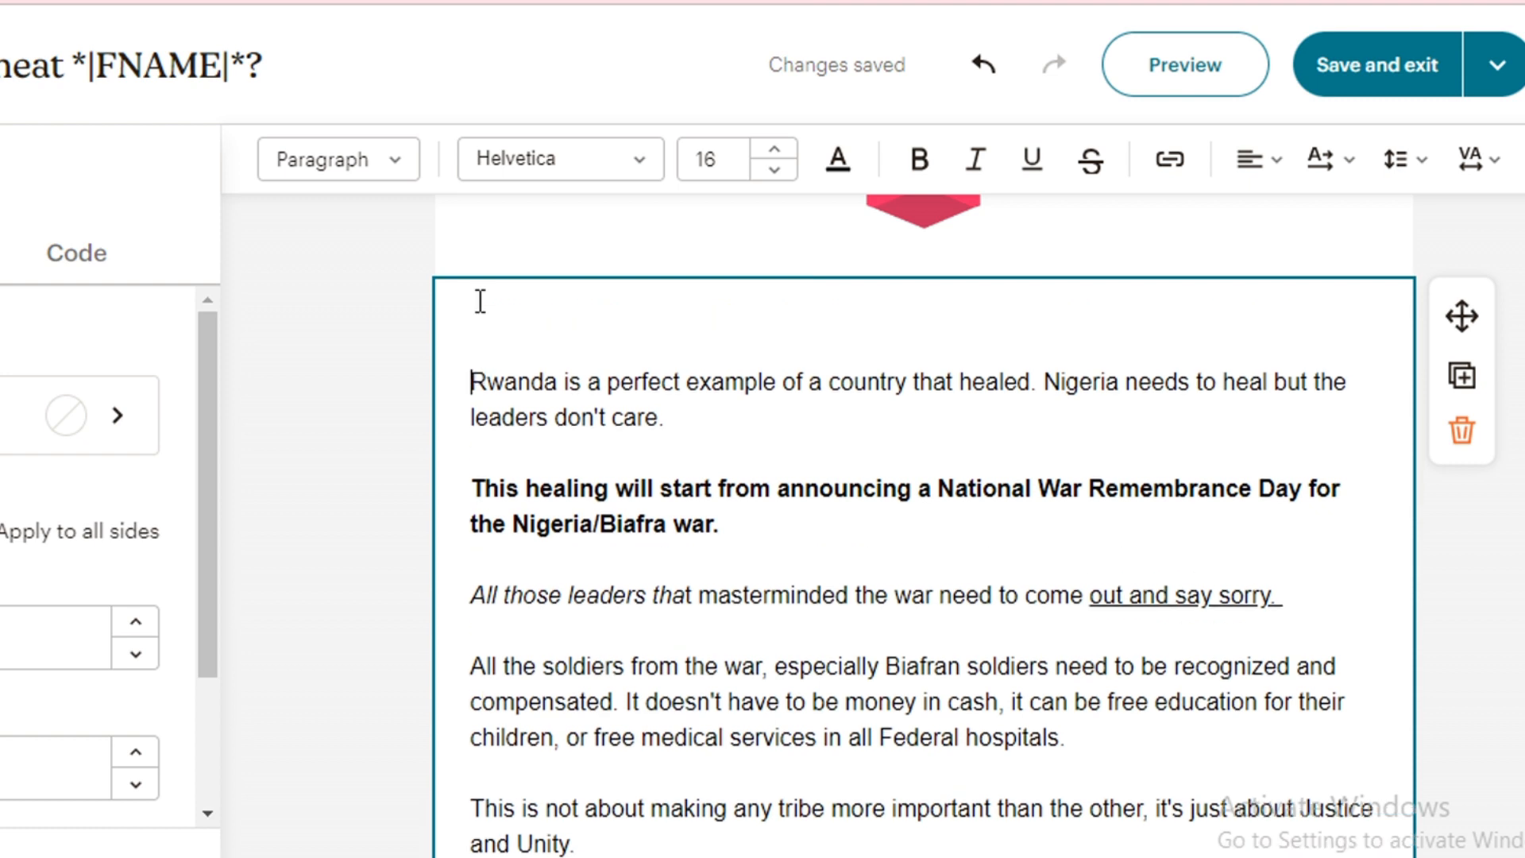
type("Hello")
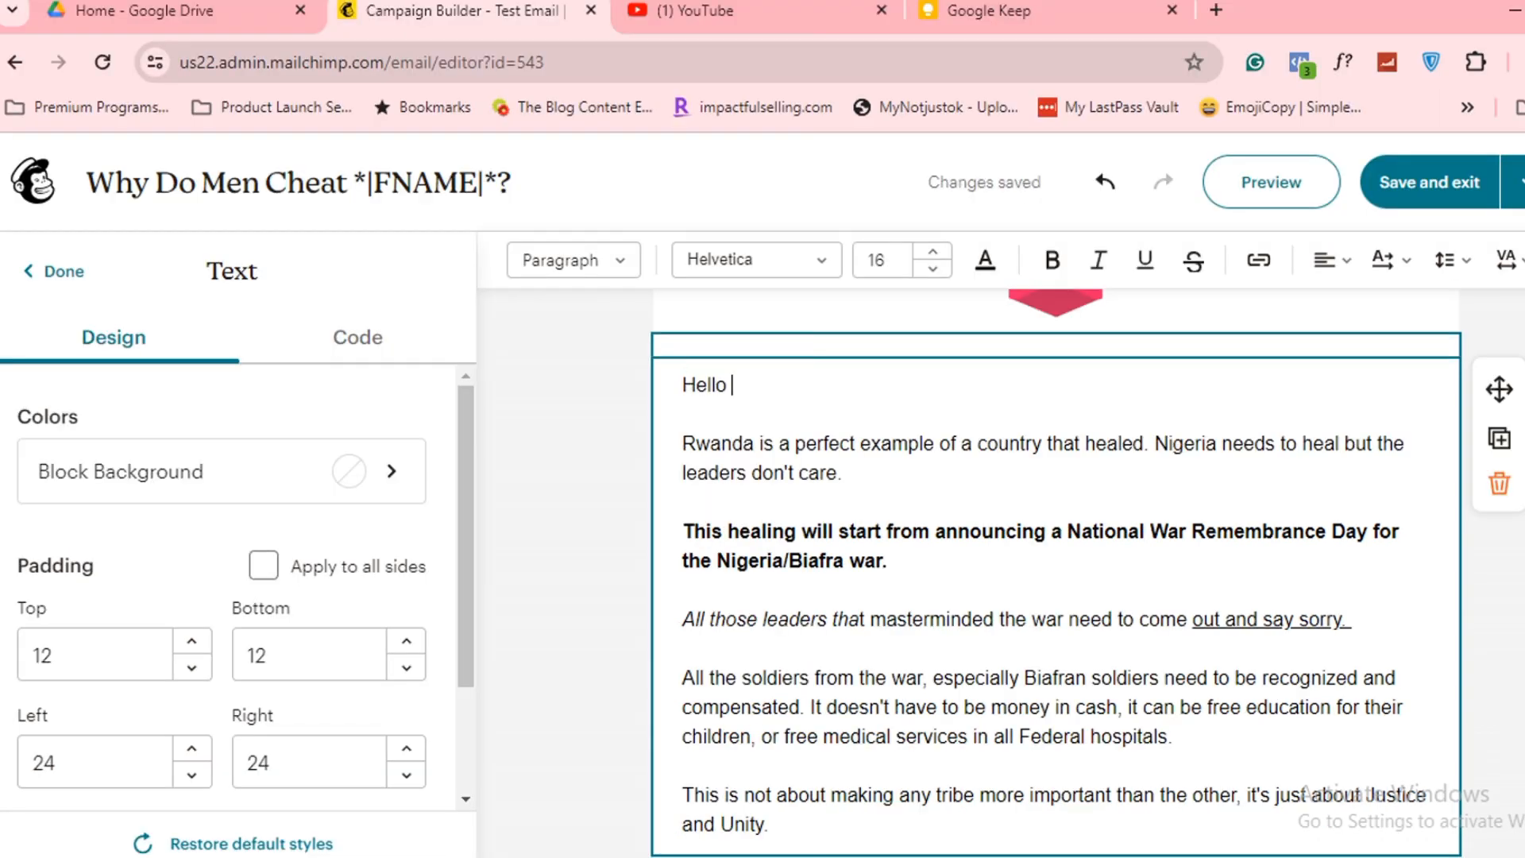
Step: Insert the first-name merge tag *|FNAME|* directly after "Hello" in the greeting line
left_click(1523, 260)
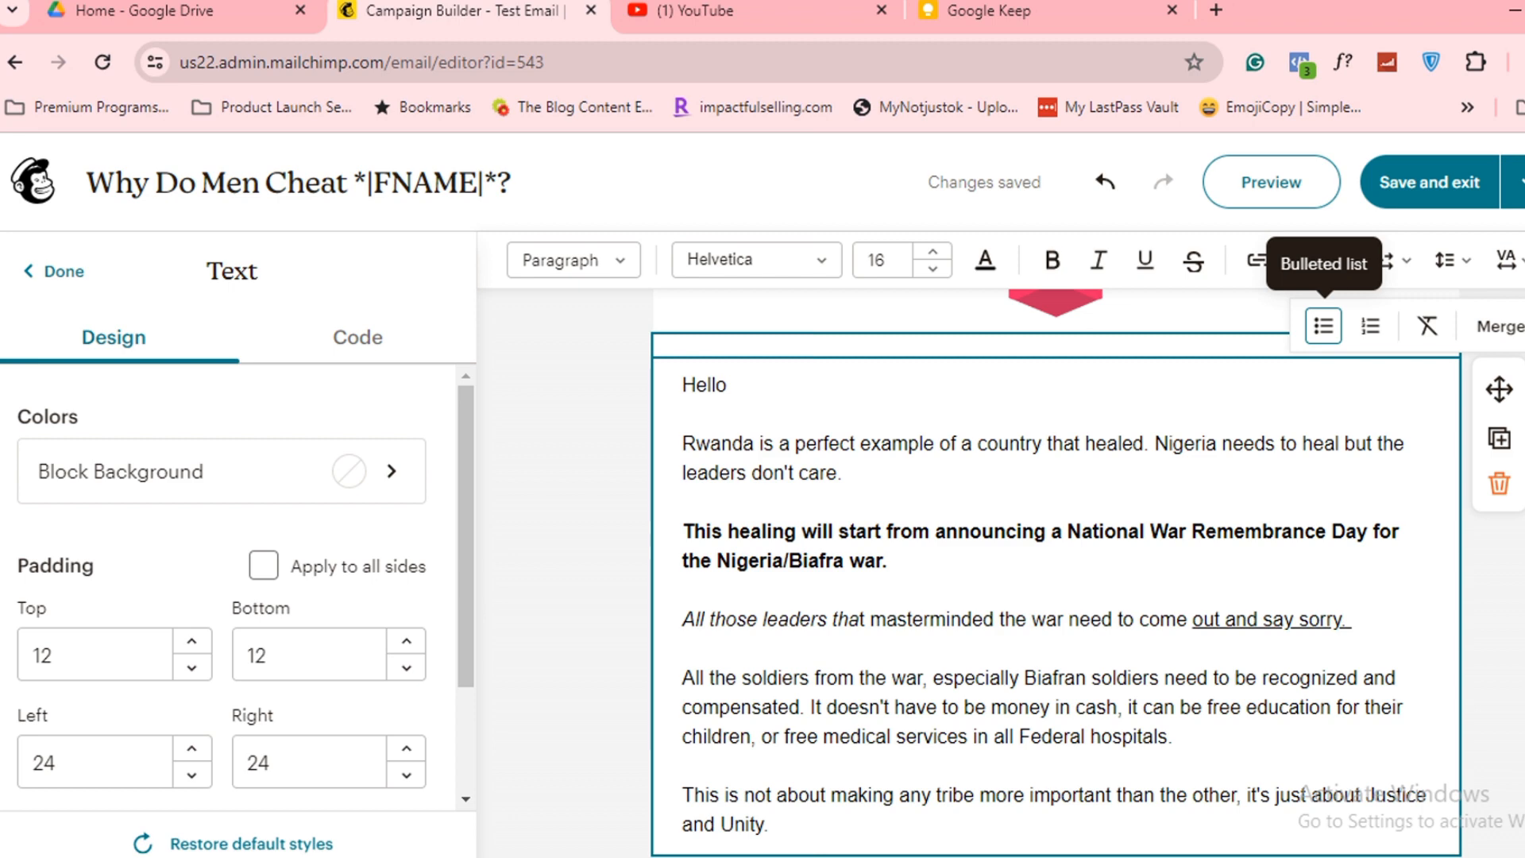
left_click(807, 384)
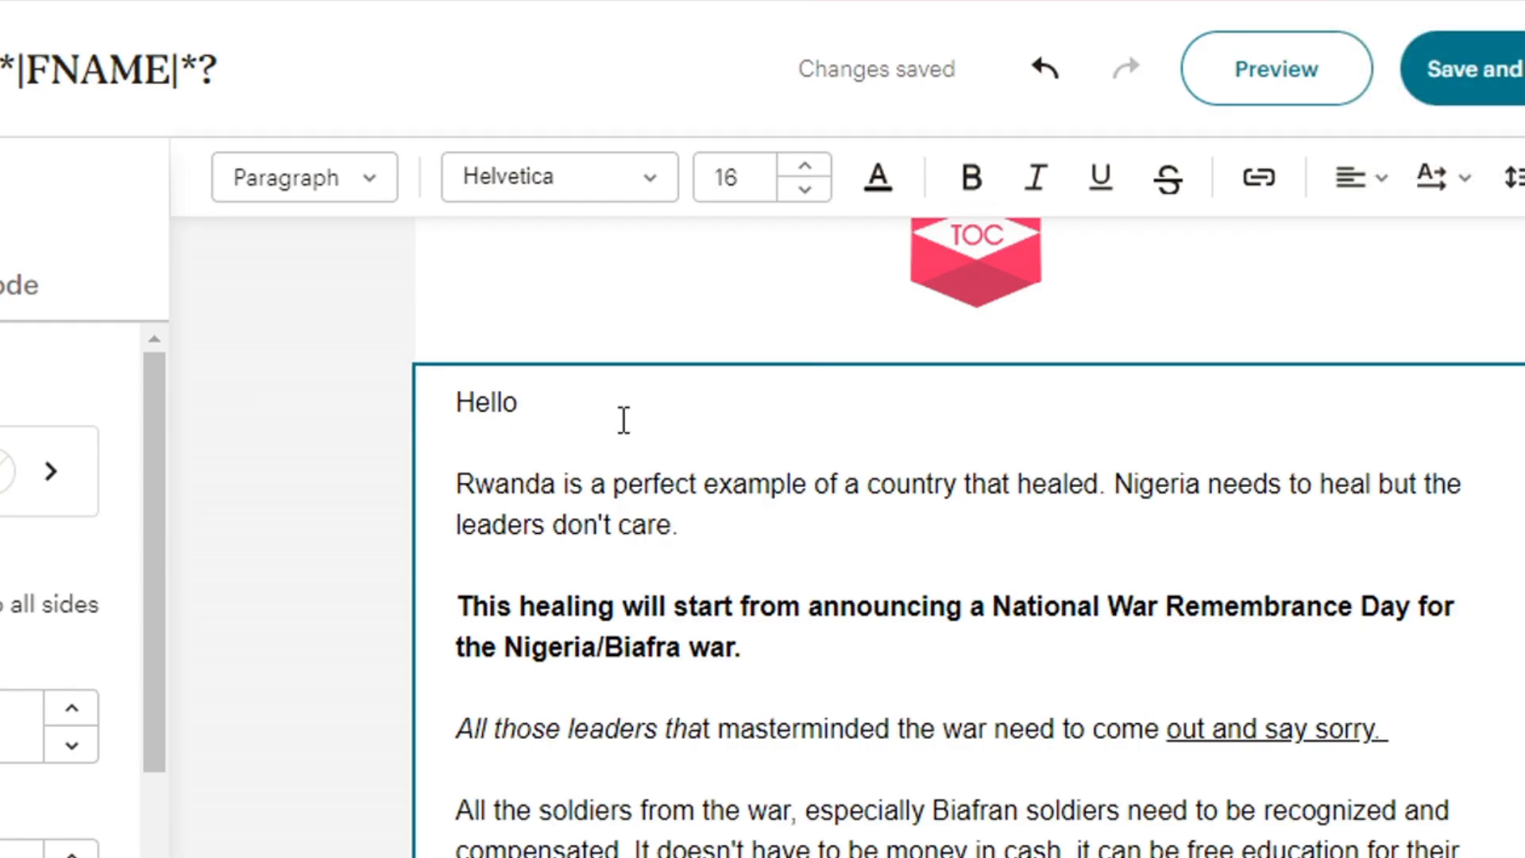
type("*|")
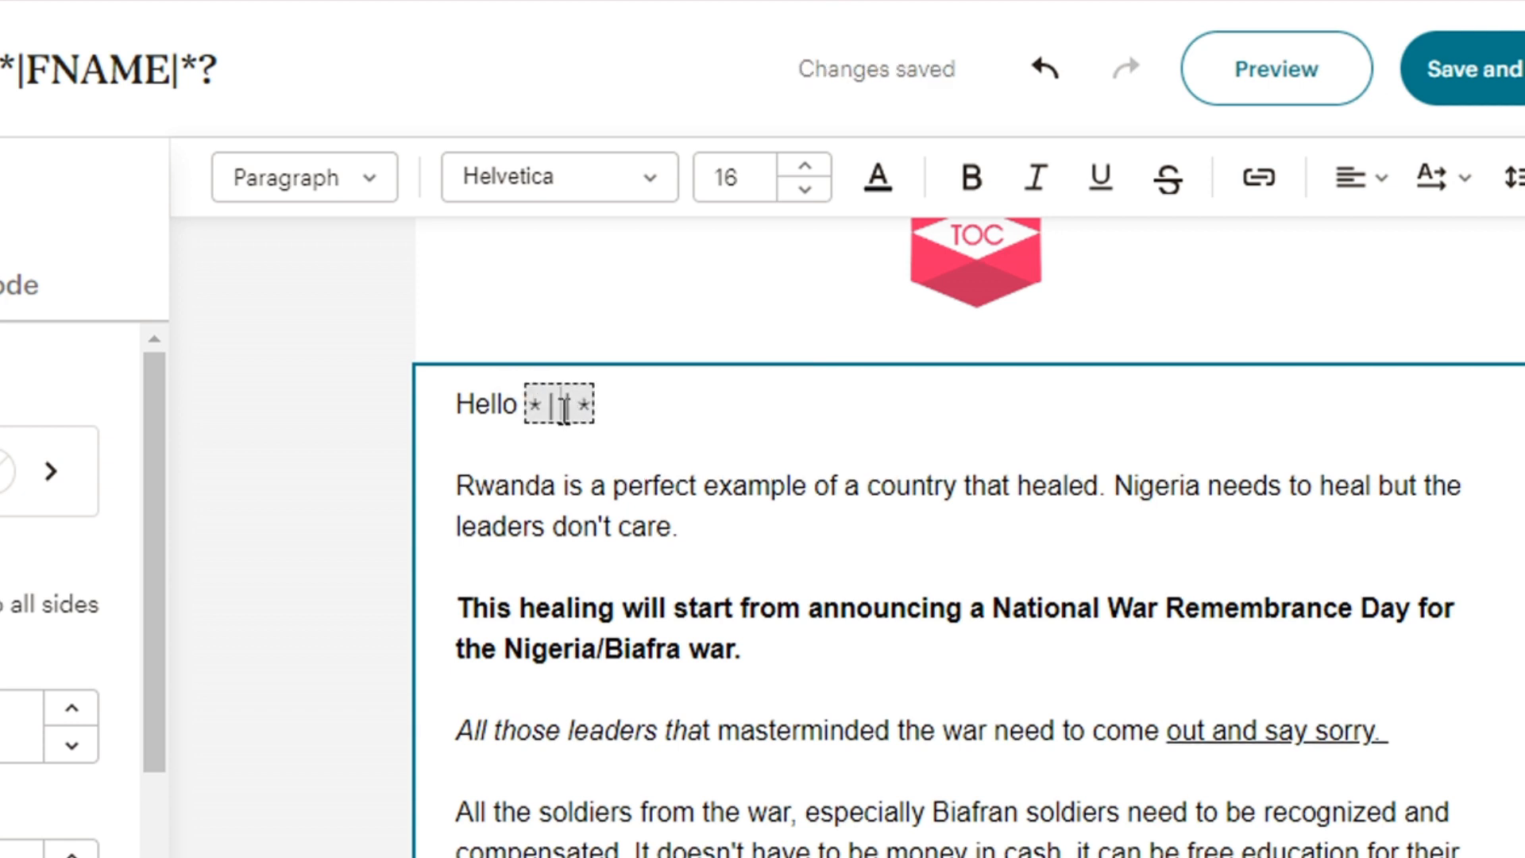
type("FNAME")
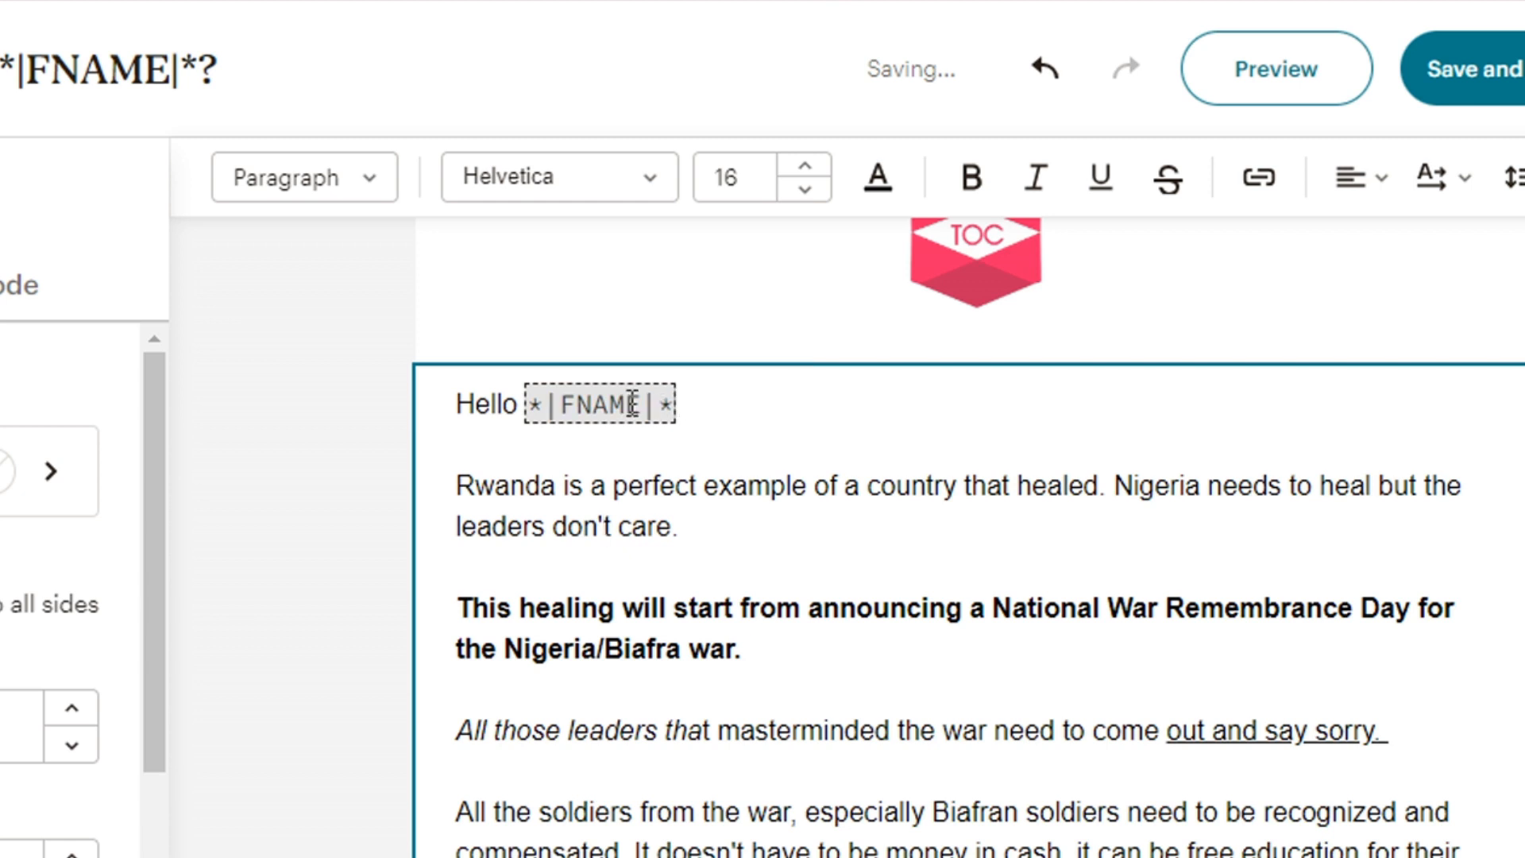
left_click_drag(641, 405, 561, 407)
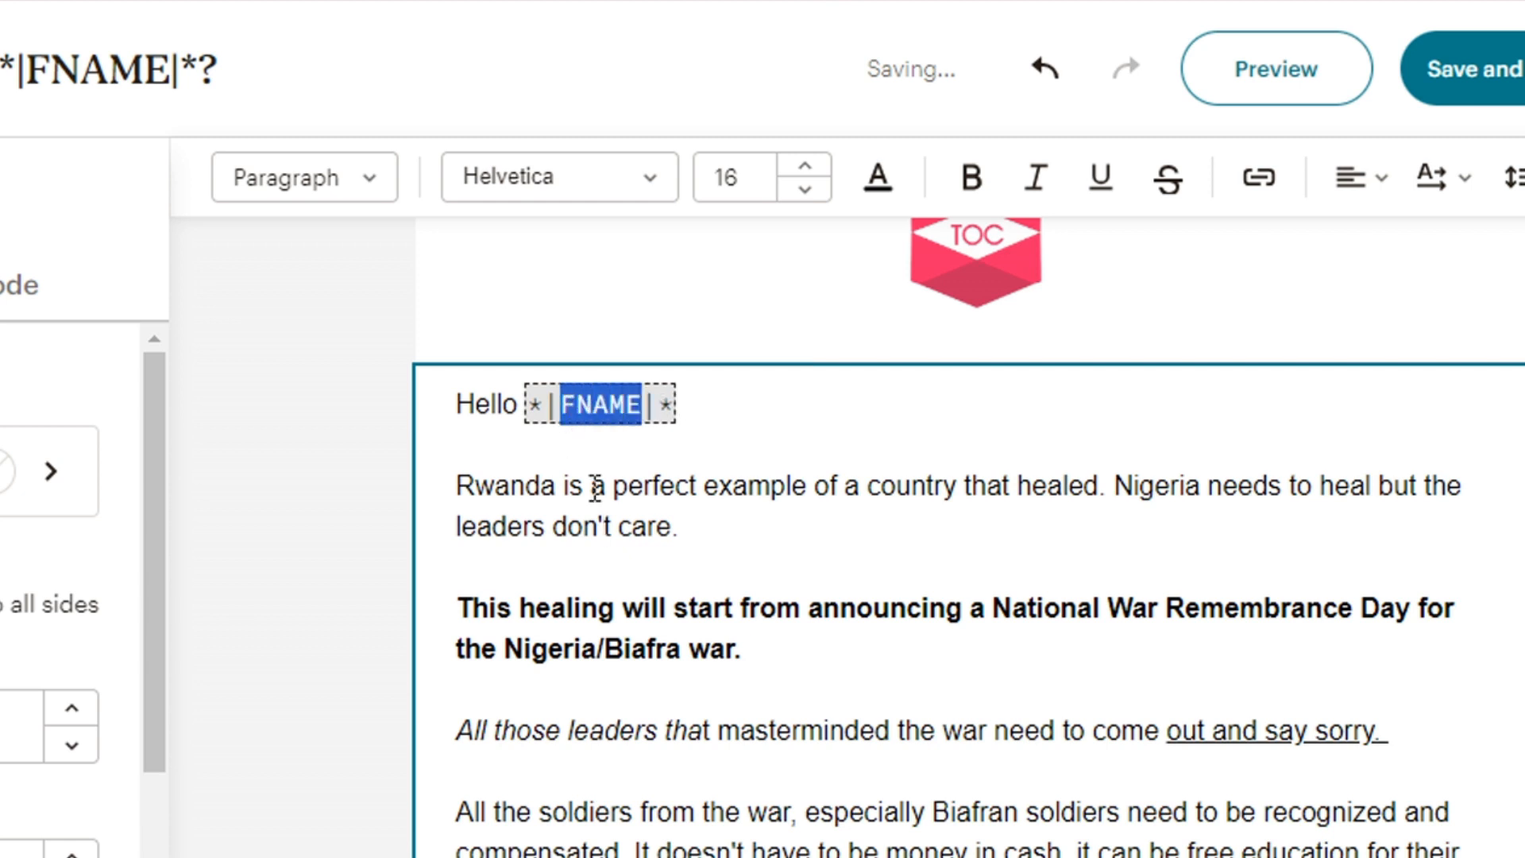
left_click(594, 488)
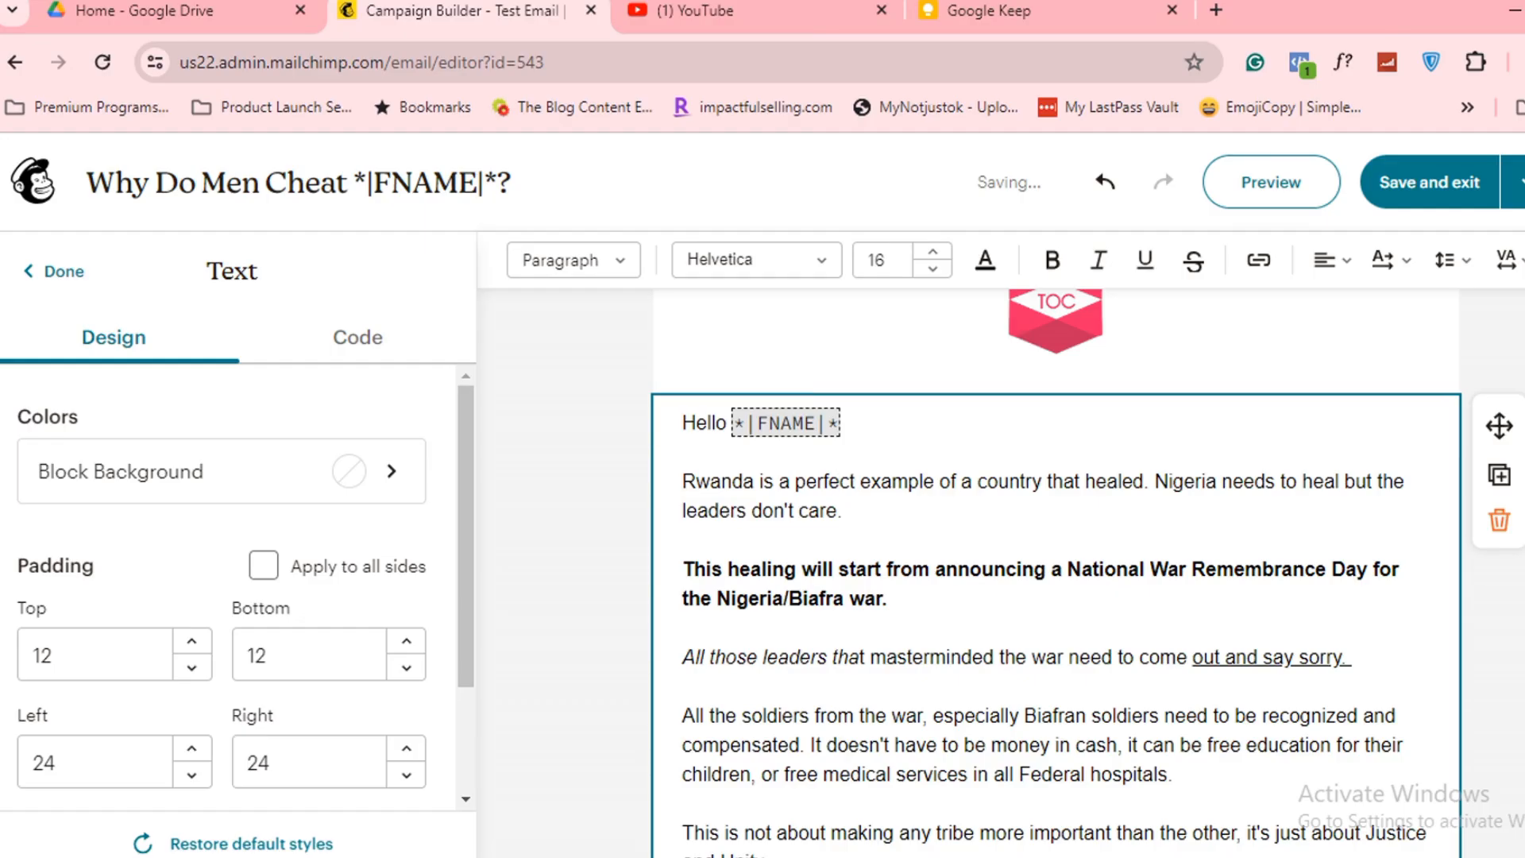
Step: Examine the placeholder button below the email text and look through the content blocks available for the design
scroll(1056, 566, "down", 3)
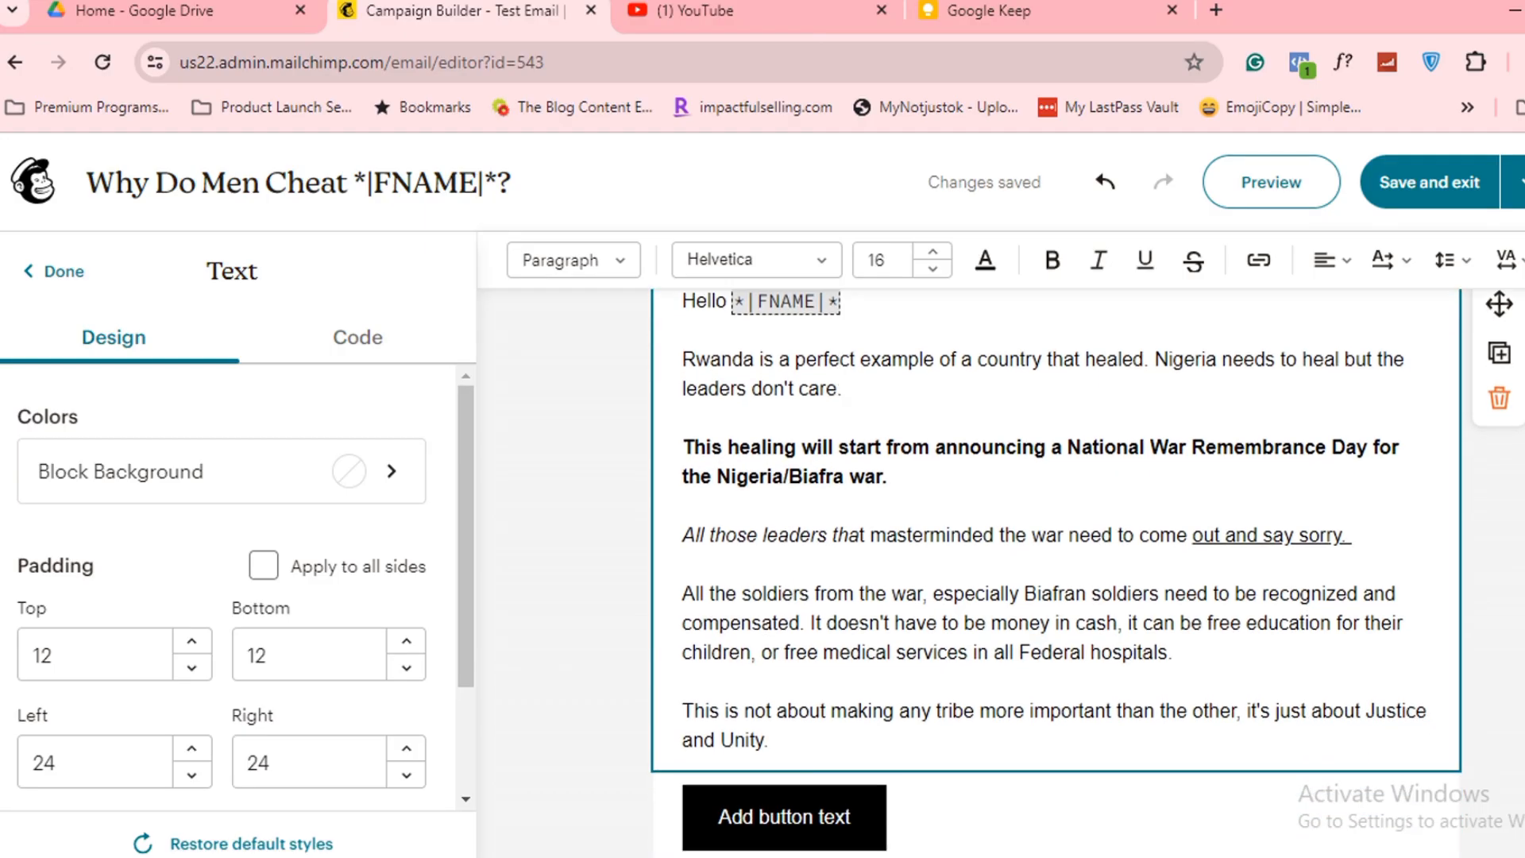
scroll(1057, 566, "down", 3)
scroll(1057, 566, "up", 1)
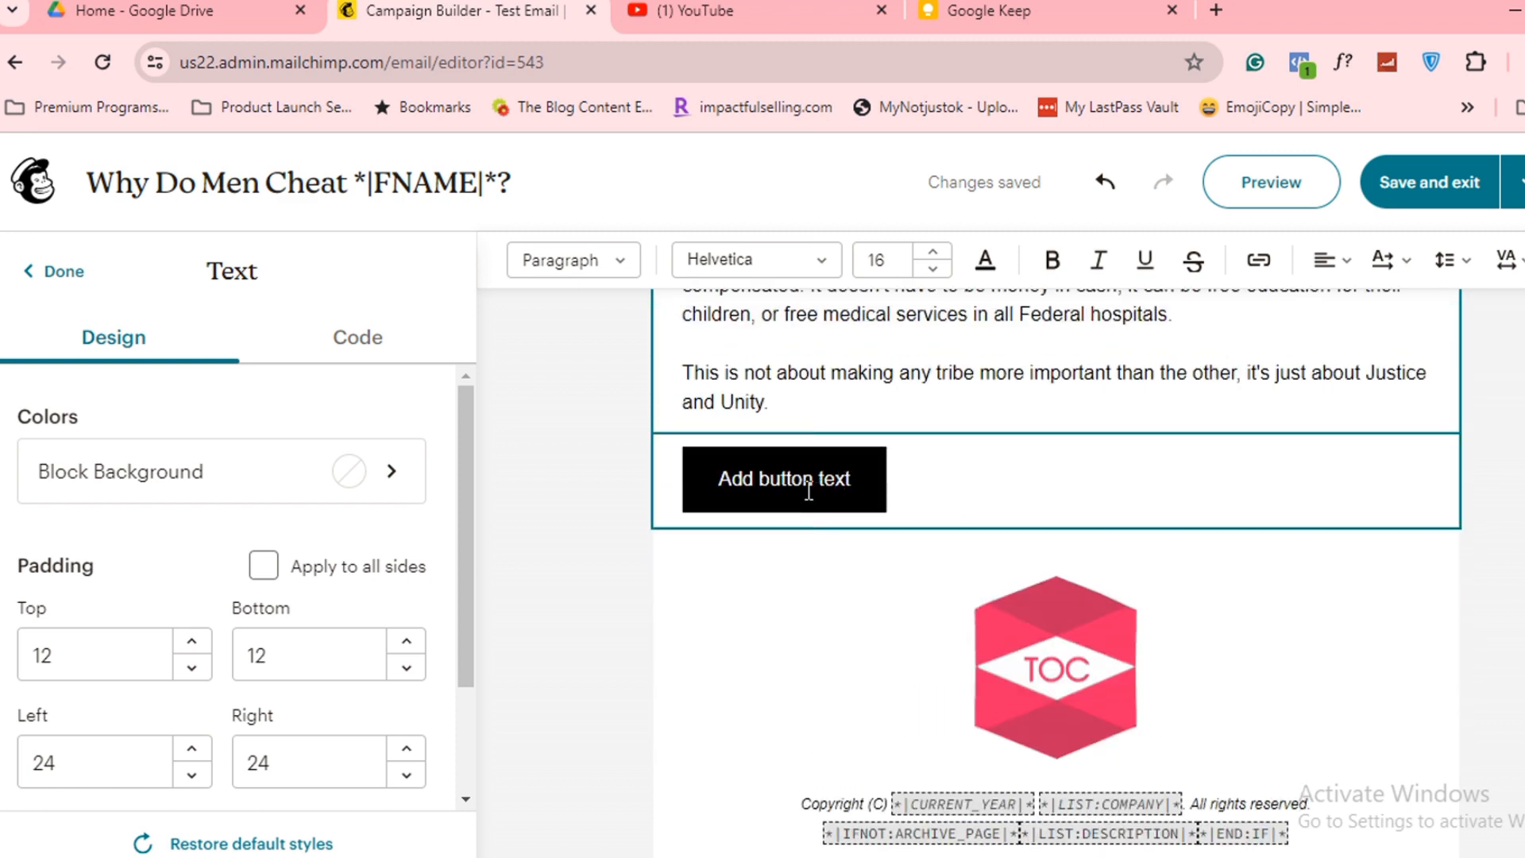
left_click(809, 491)
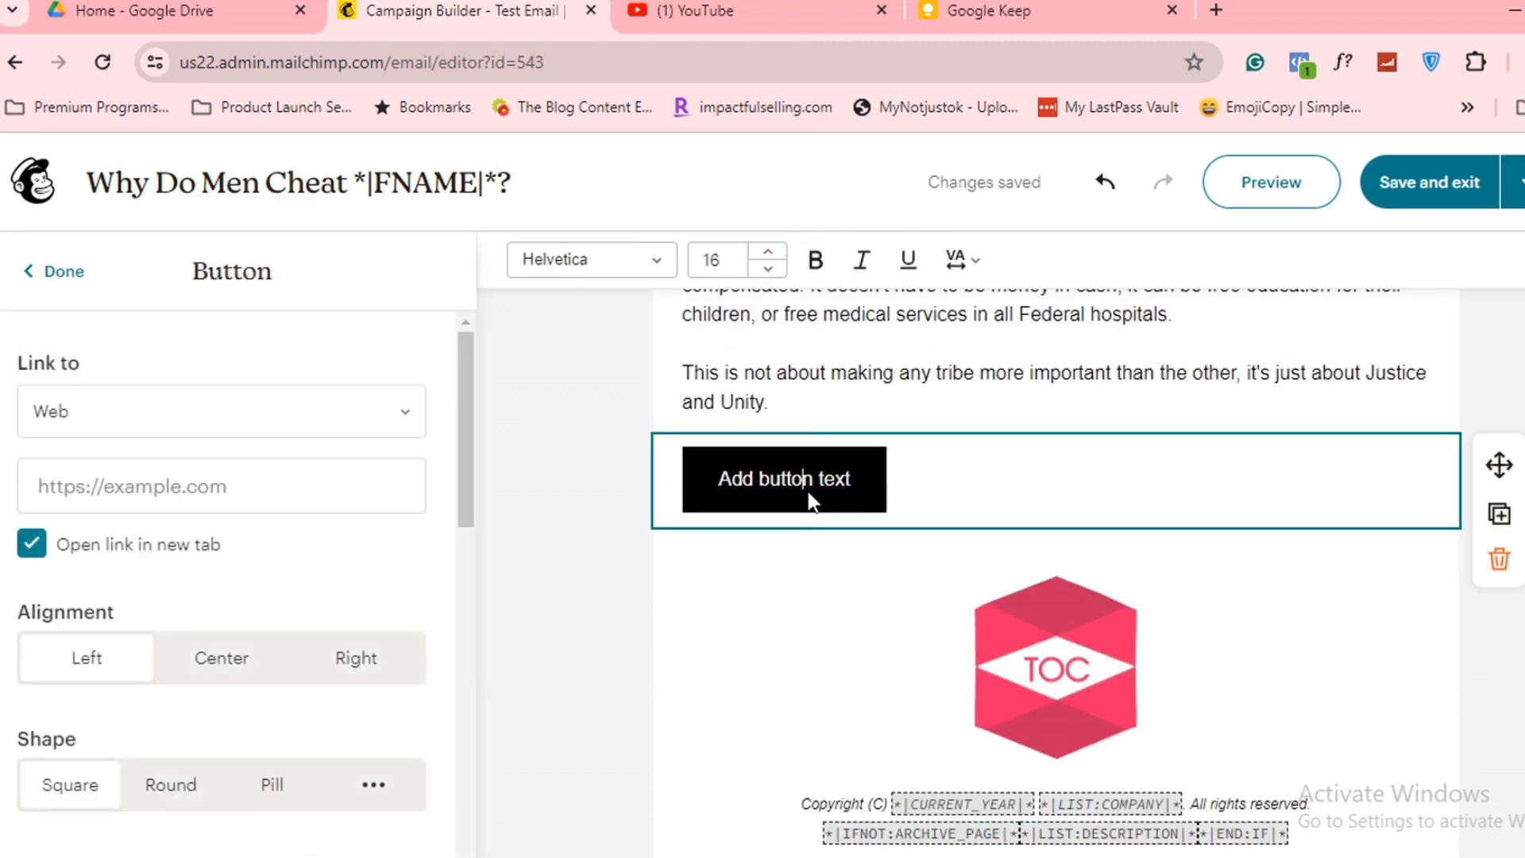
left_click(57, 278)
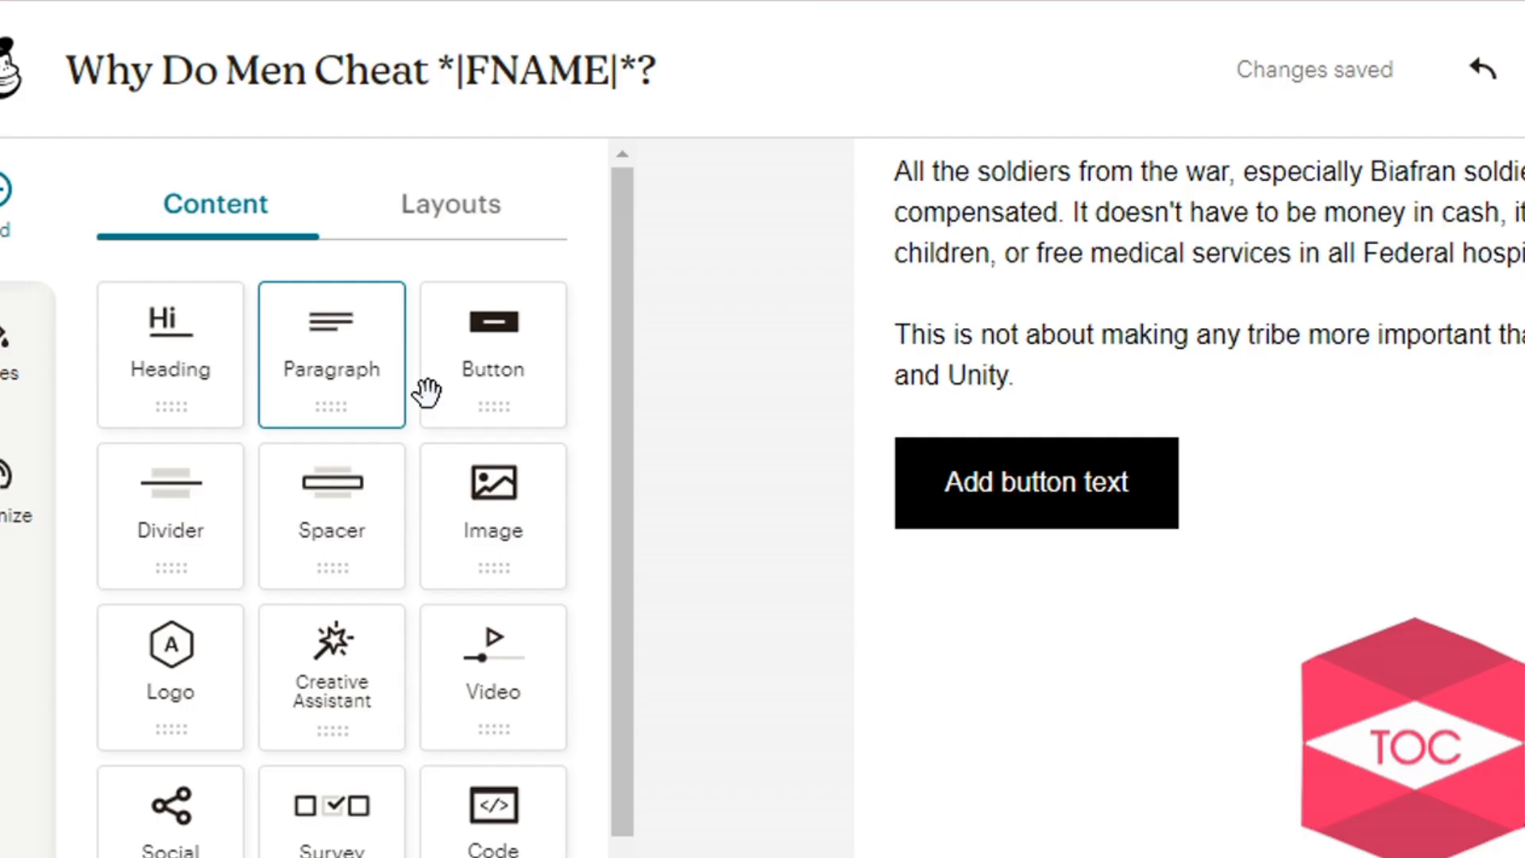
scroll(621, 321, "down", 1)
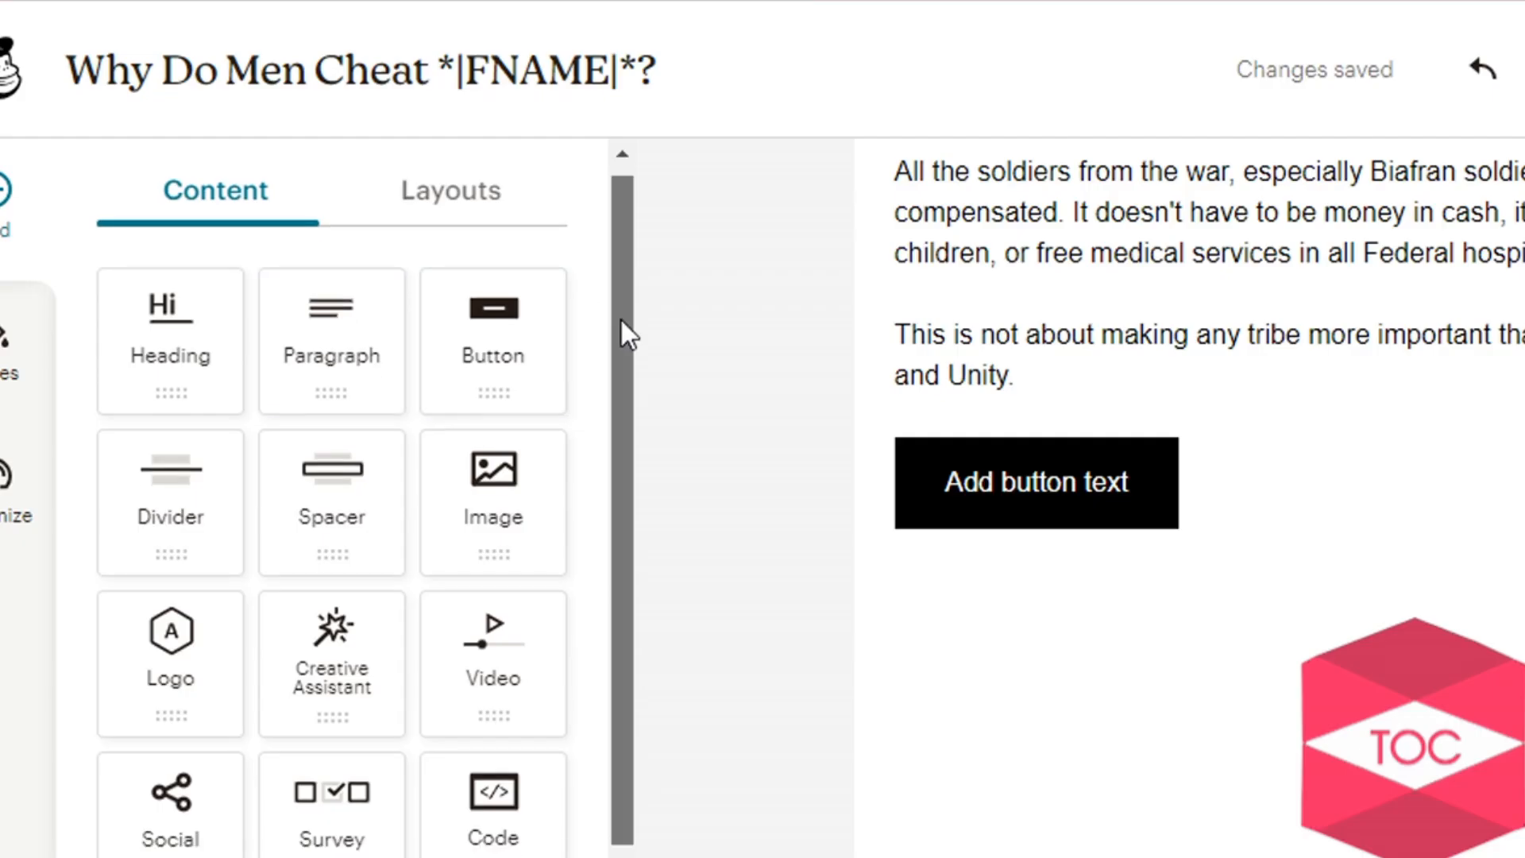
left_click_drag(621, 321, 626, 515)
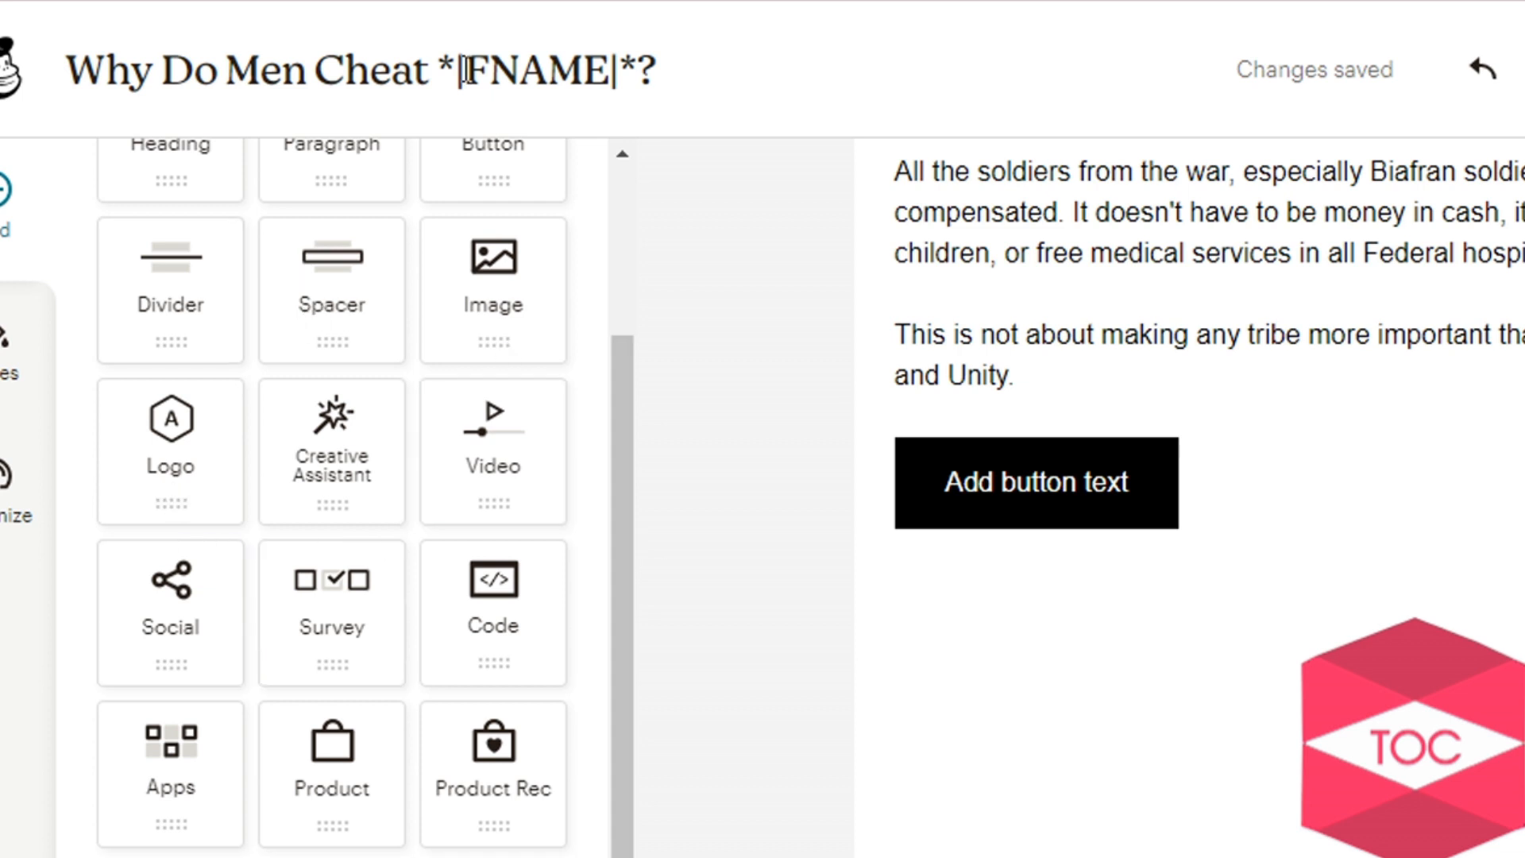
left_click_drag(635, 651, 642, 429)
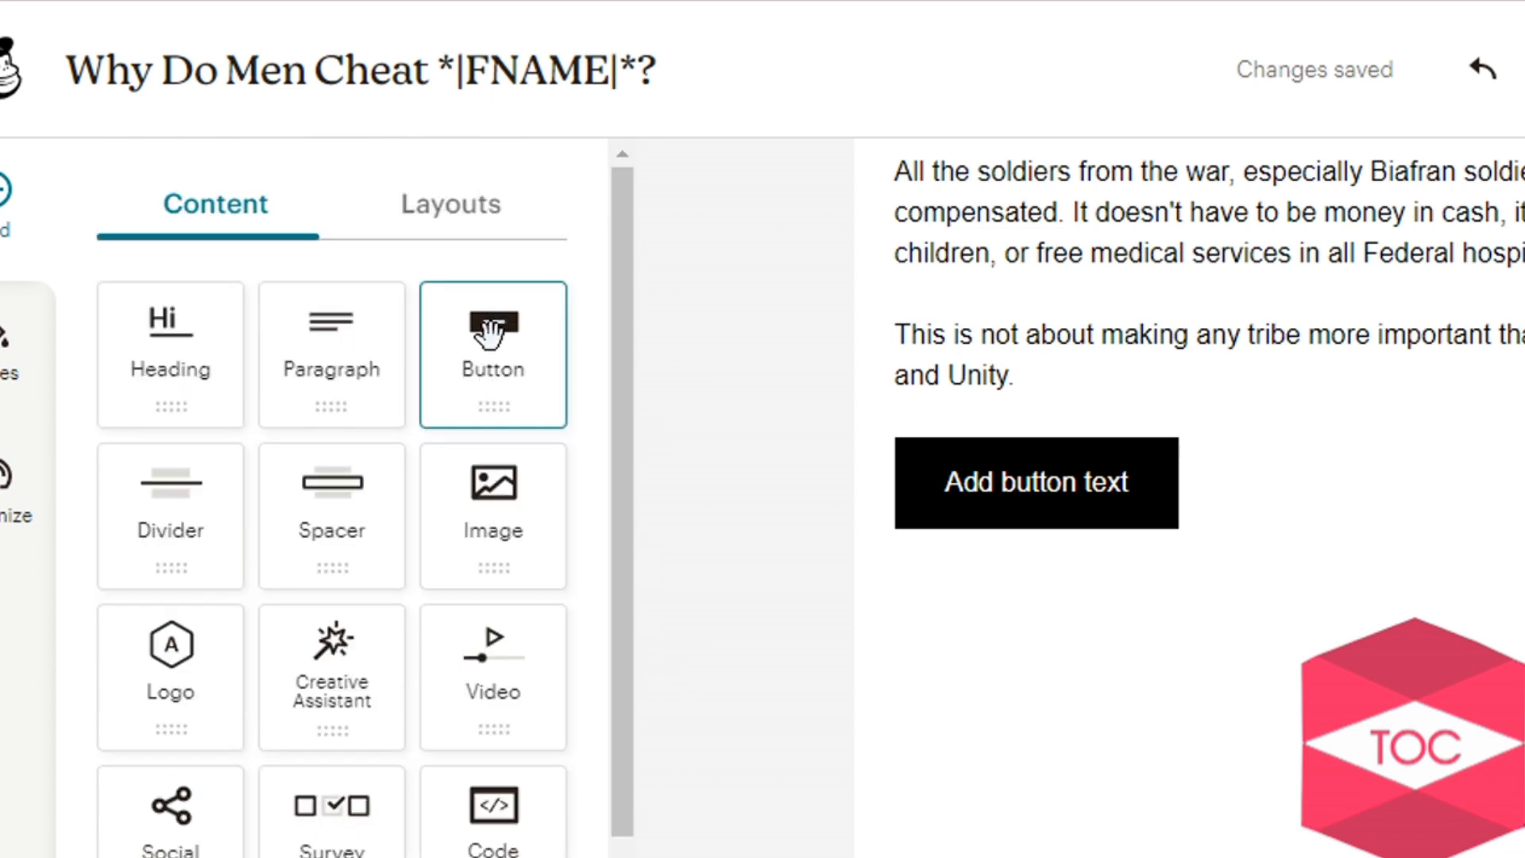
Step: Add a button block at the very start of the email and an image block below the last paragraph
left_click_drag(490, 334, 434, 387)
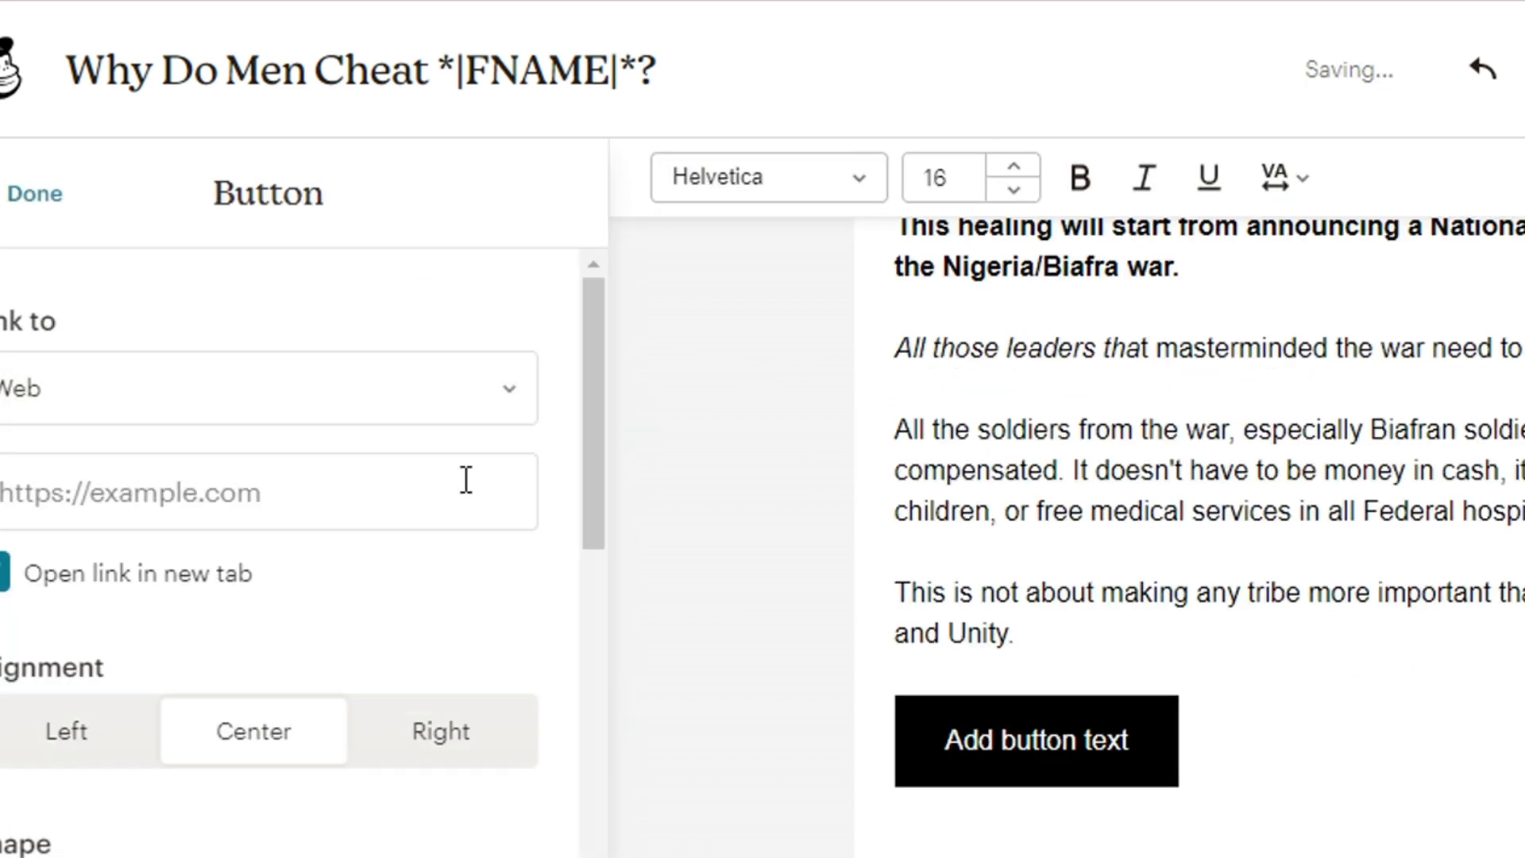
left_click(24, 198)
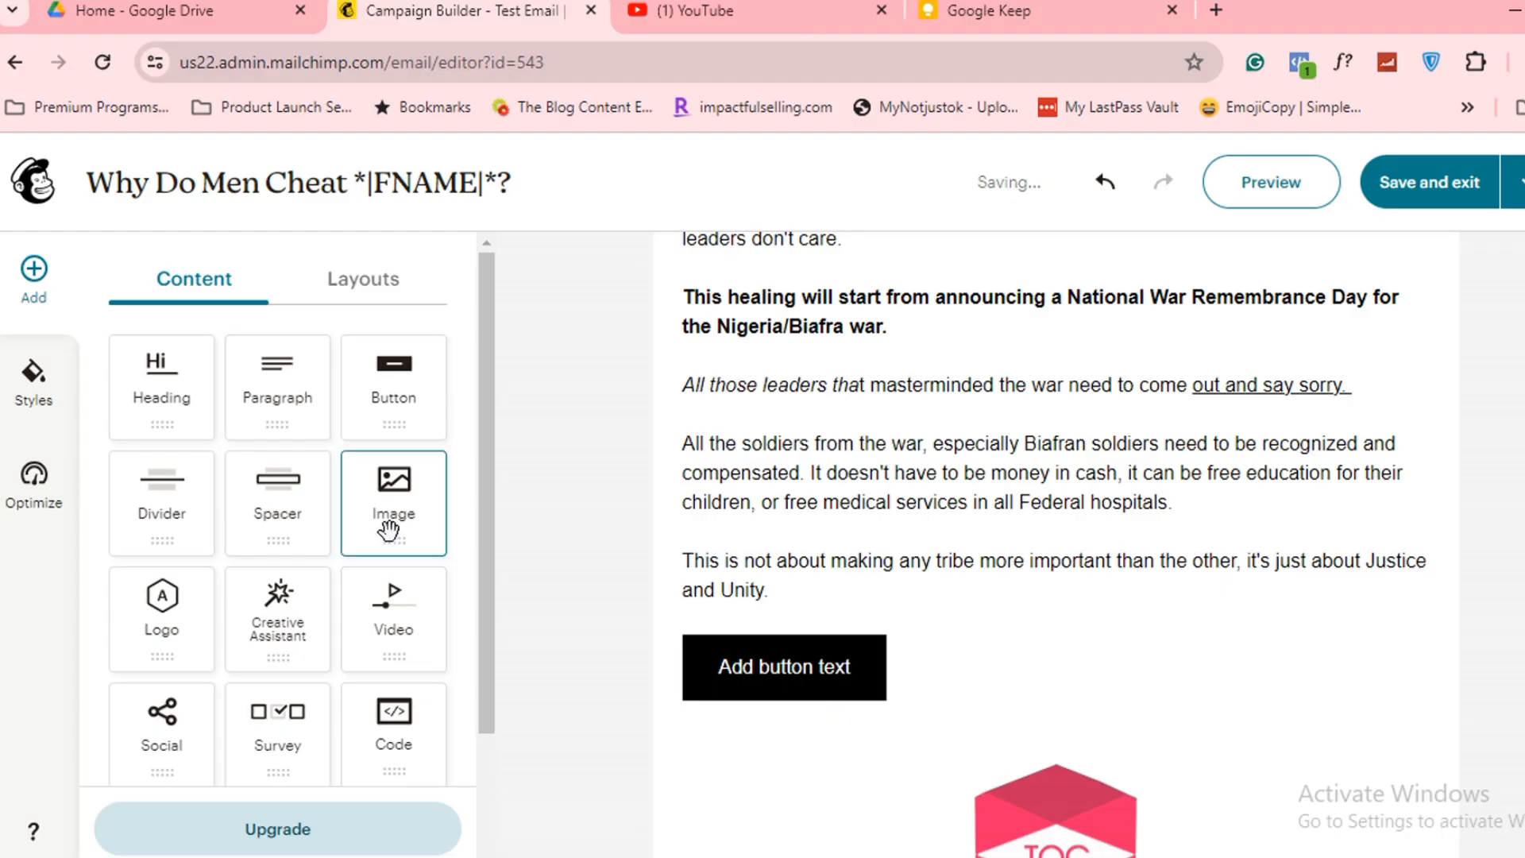
left_click_drag(392, 513, 912, 615)
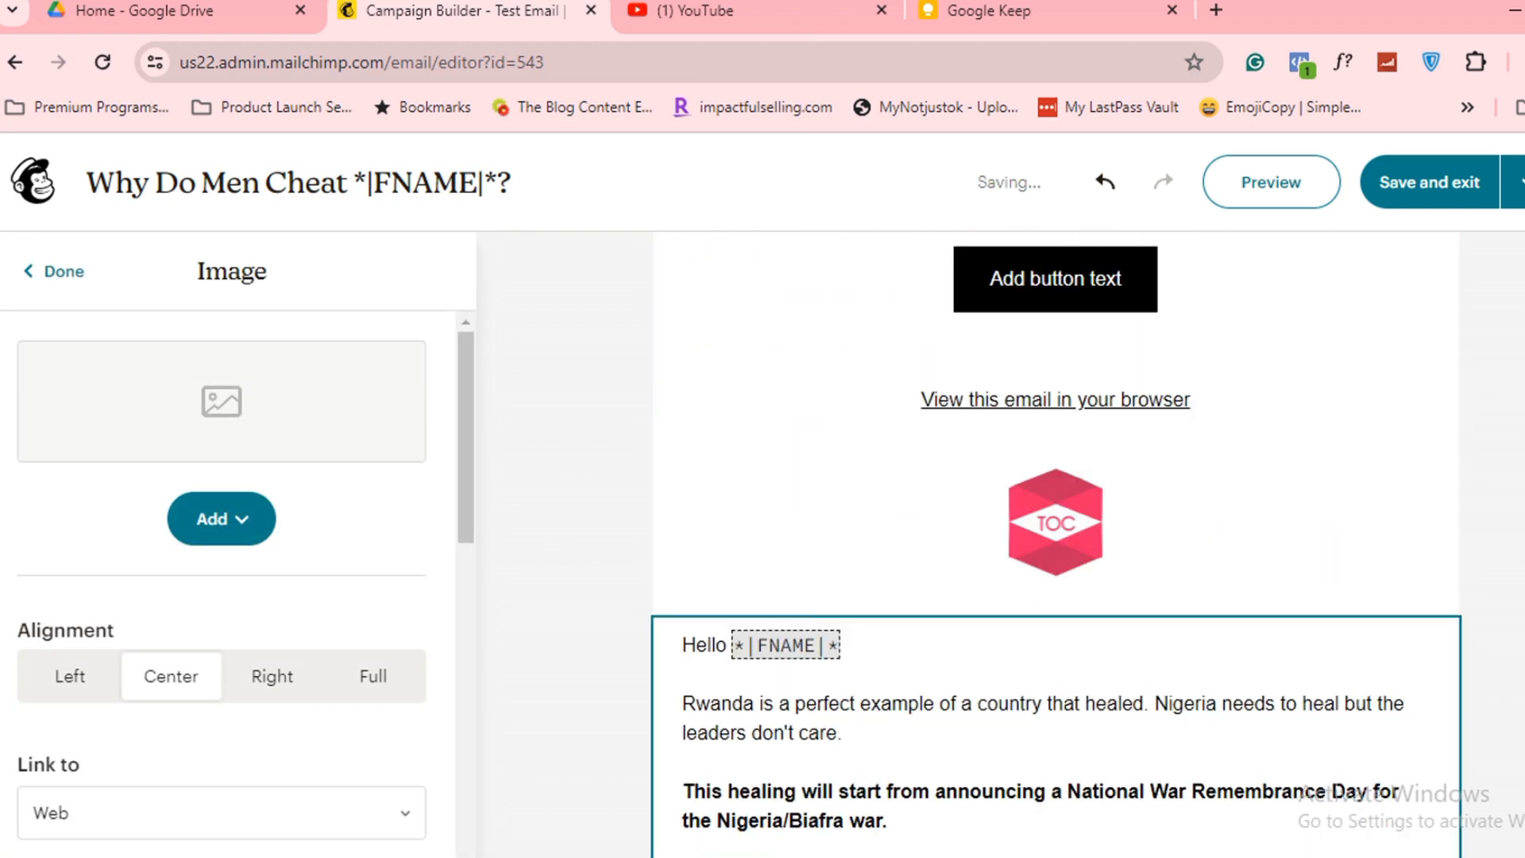
Step: Remove the extra button block above the "View this email in your browser" link
scroll(1049, 676, "up", 1)
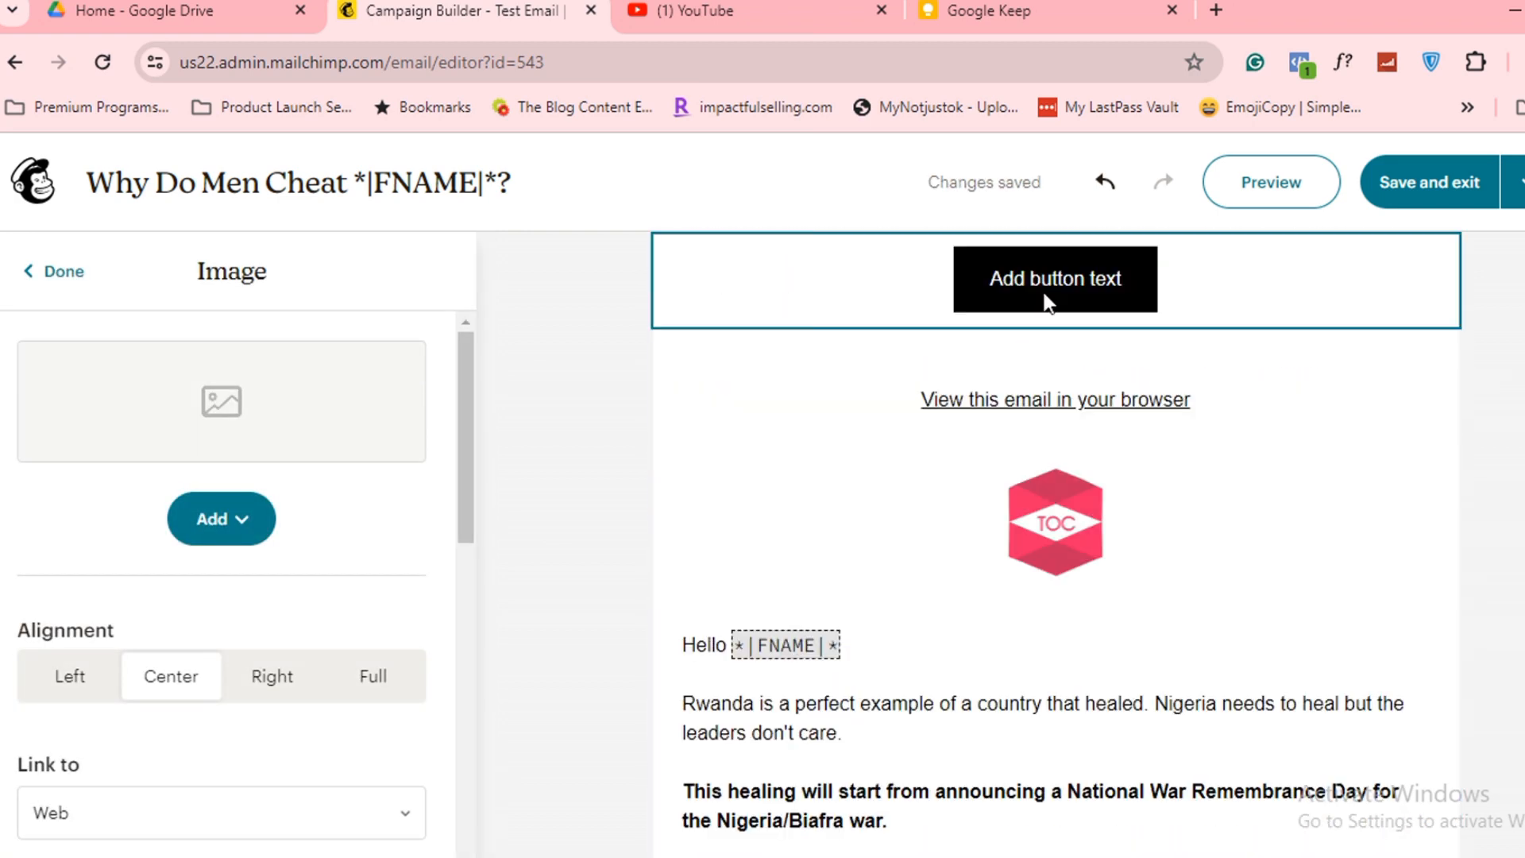
left_click(1319, 298)
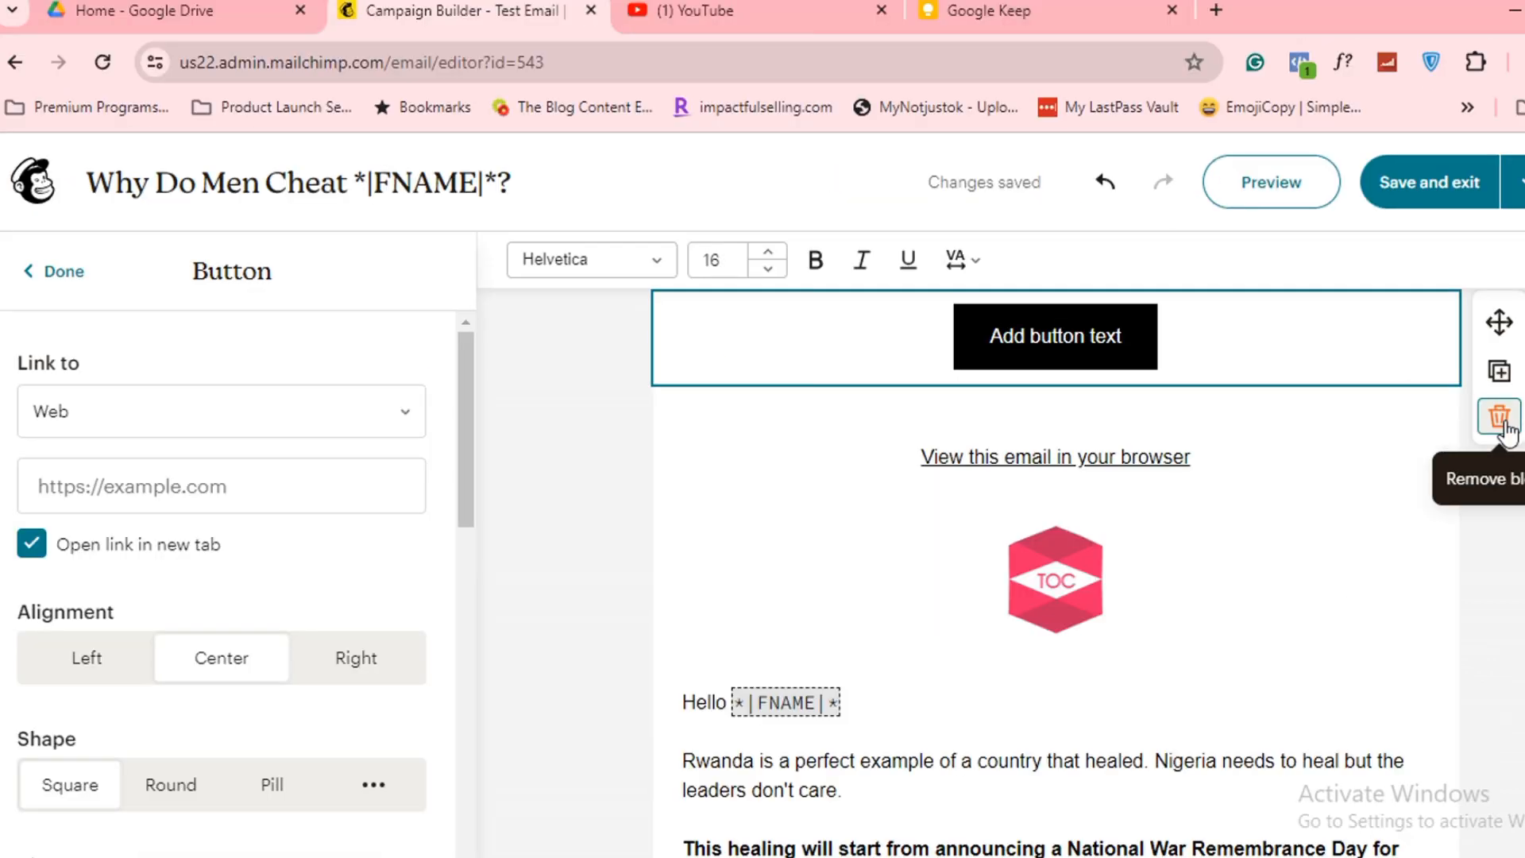
left_click(1397, 457)
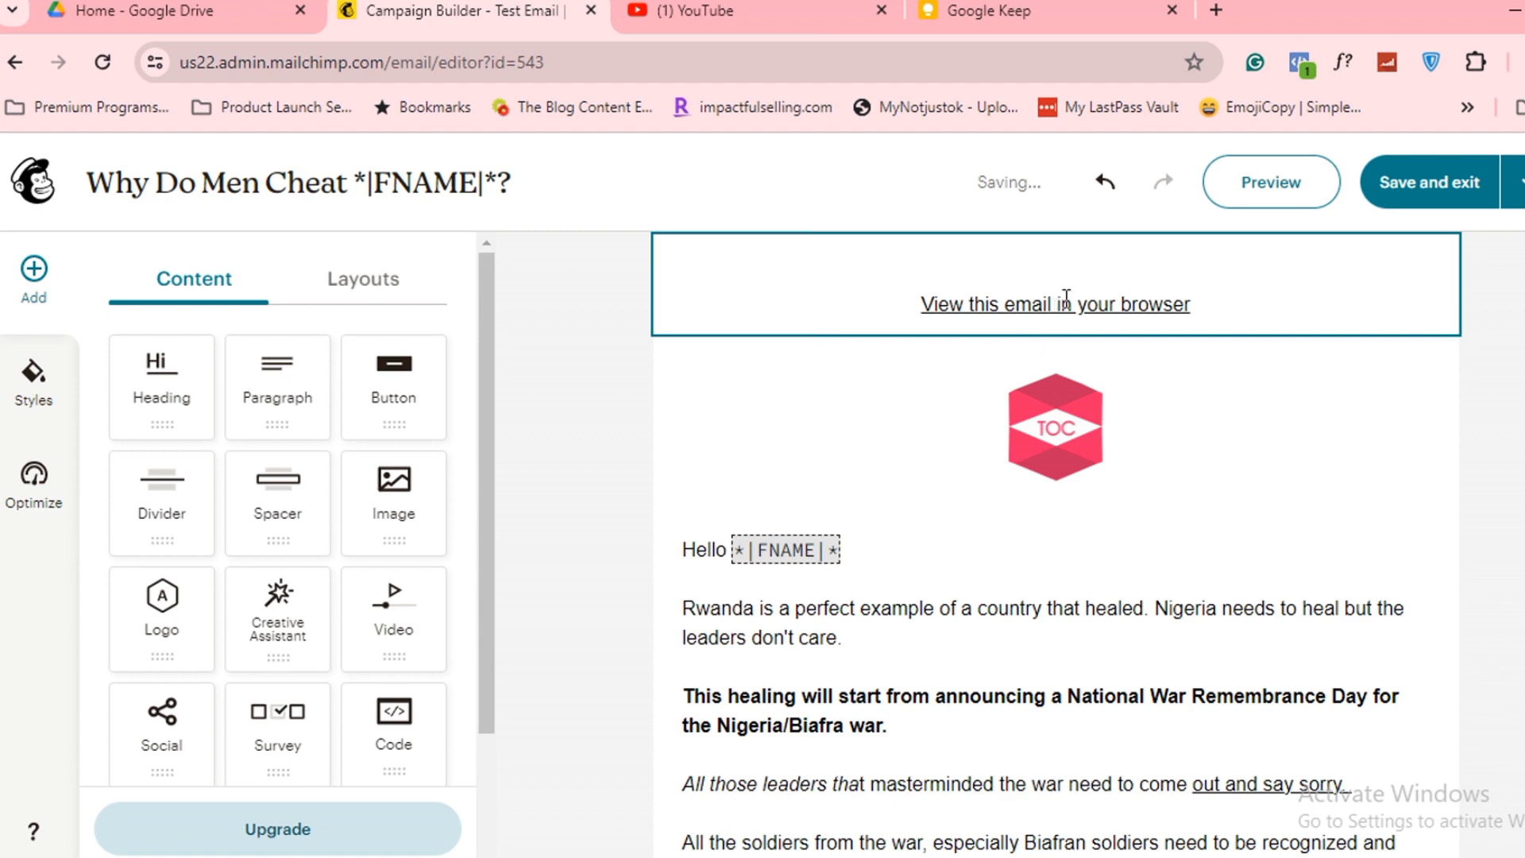
Step: Upload the image file "Design" from the computer into the empty image block below the last paragraph
scroll(1087, 518, "down", 9)
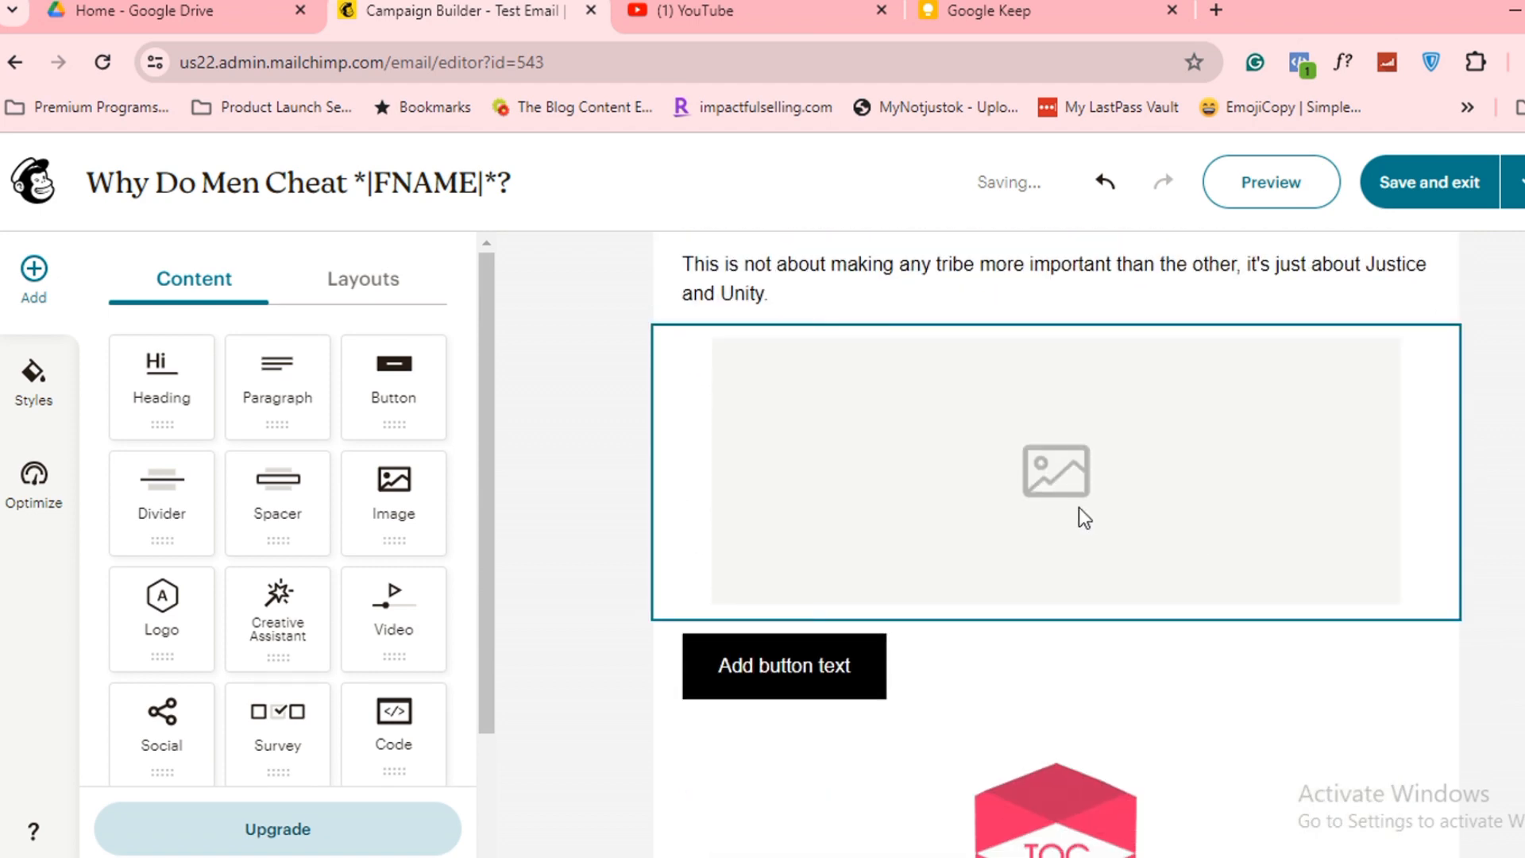
left_click(1079, 509)
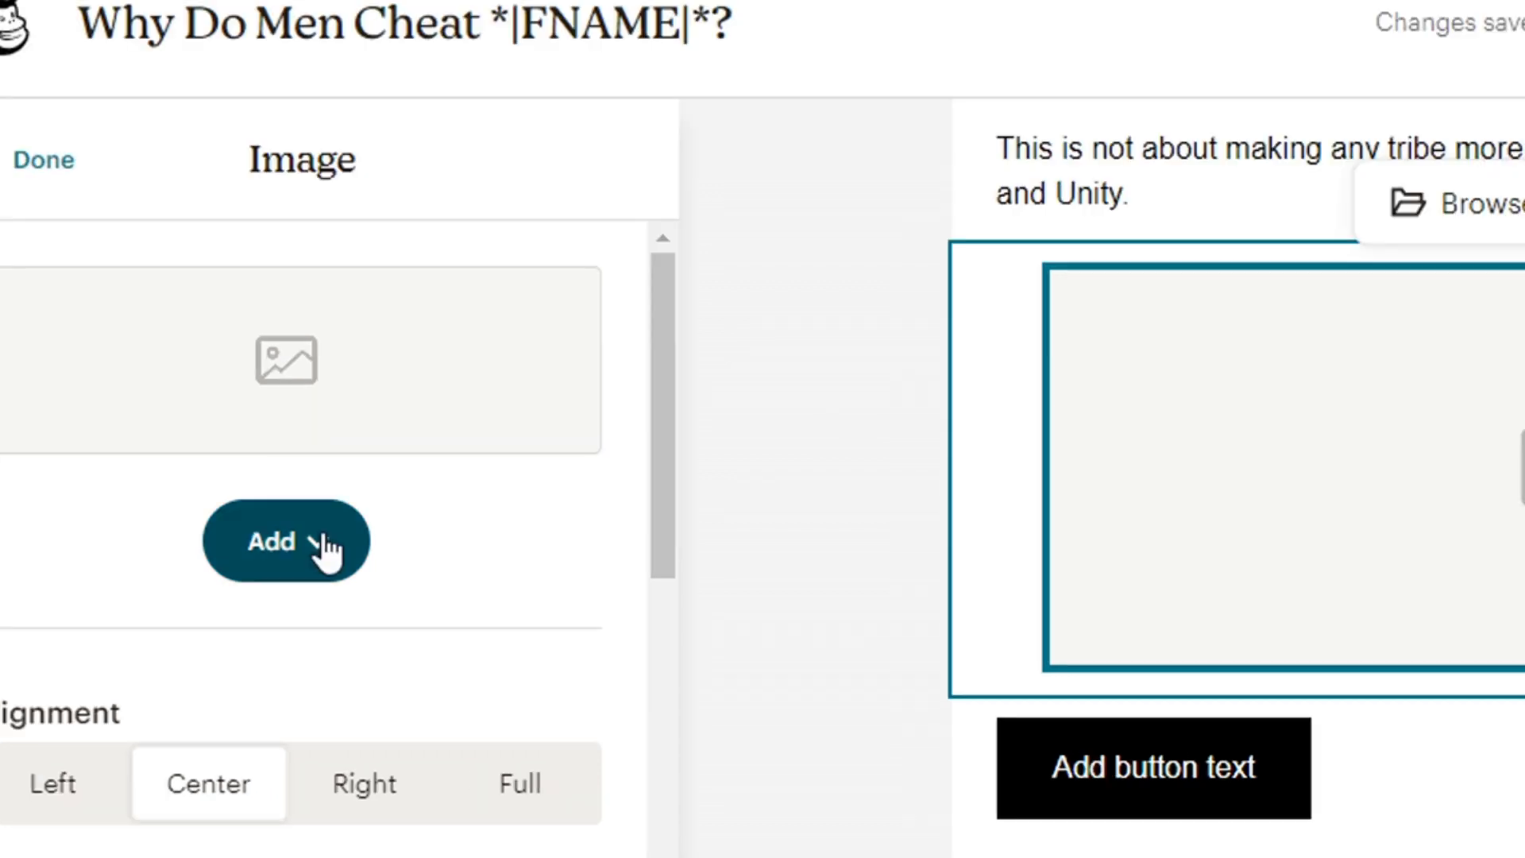
left_click(353, 543)
left_click(335, 683)
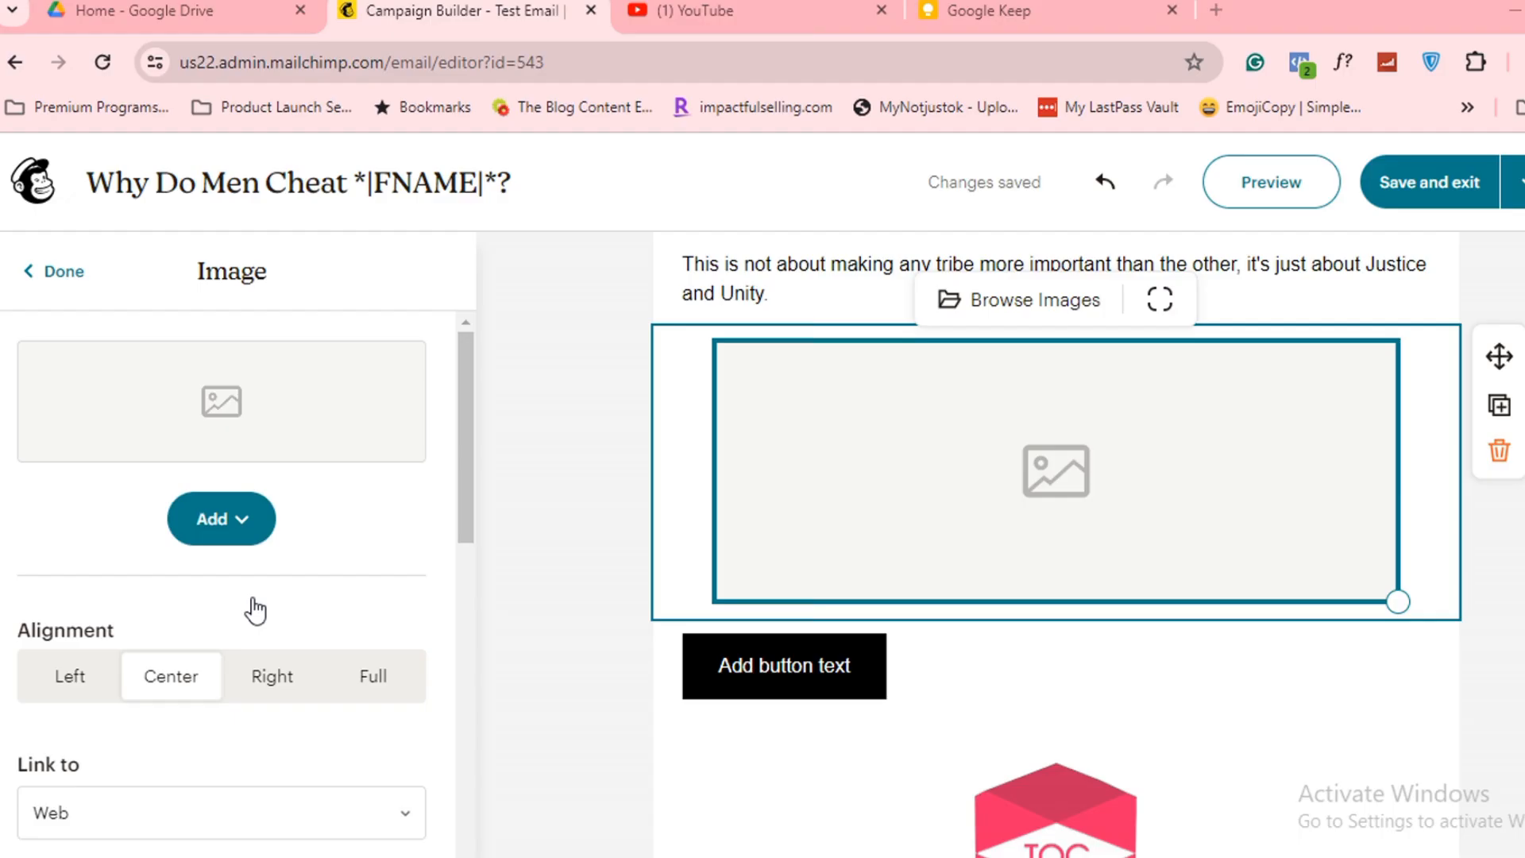
left_click(666, 405)
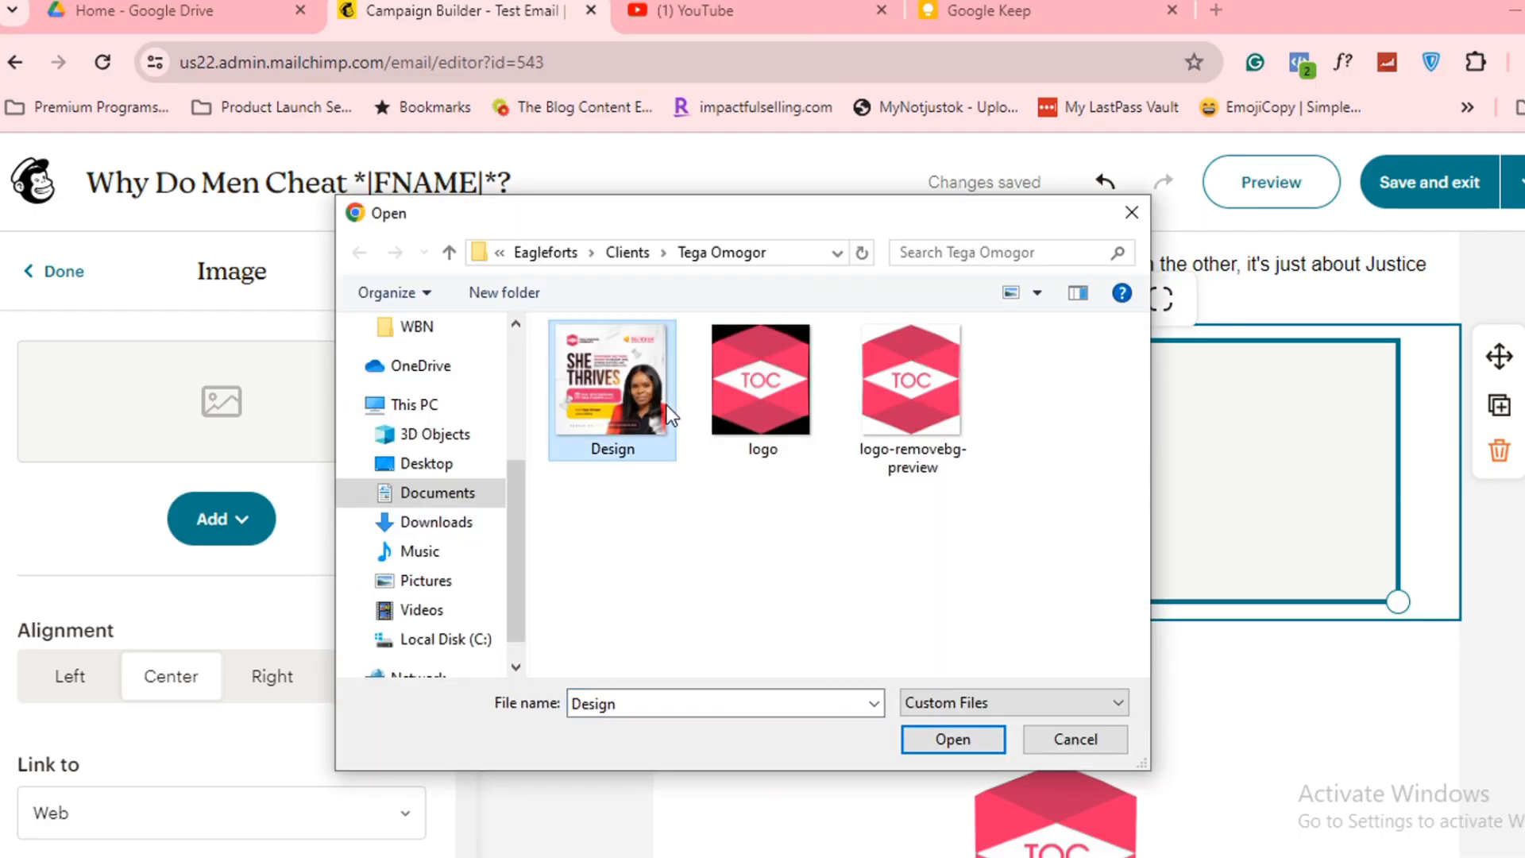
left_click(955, 743)
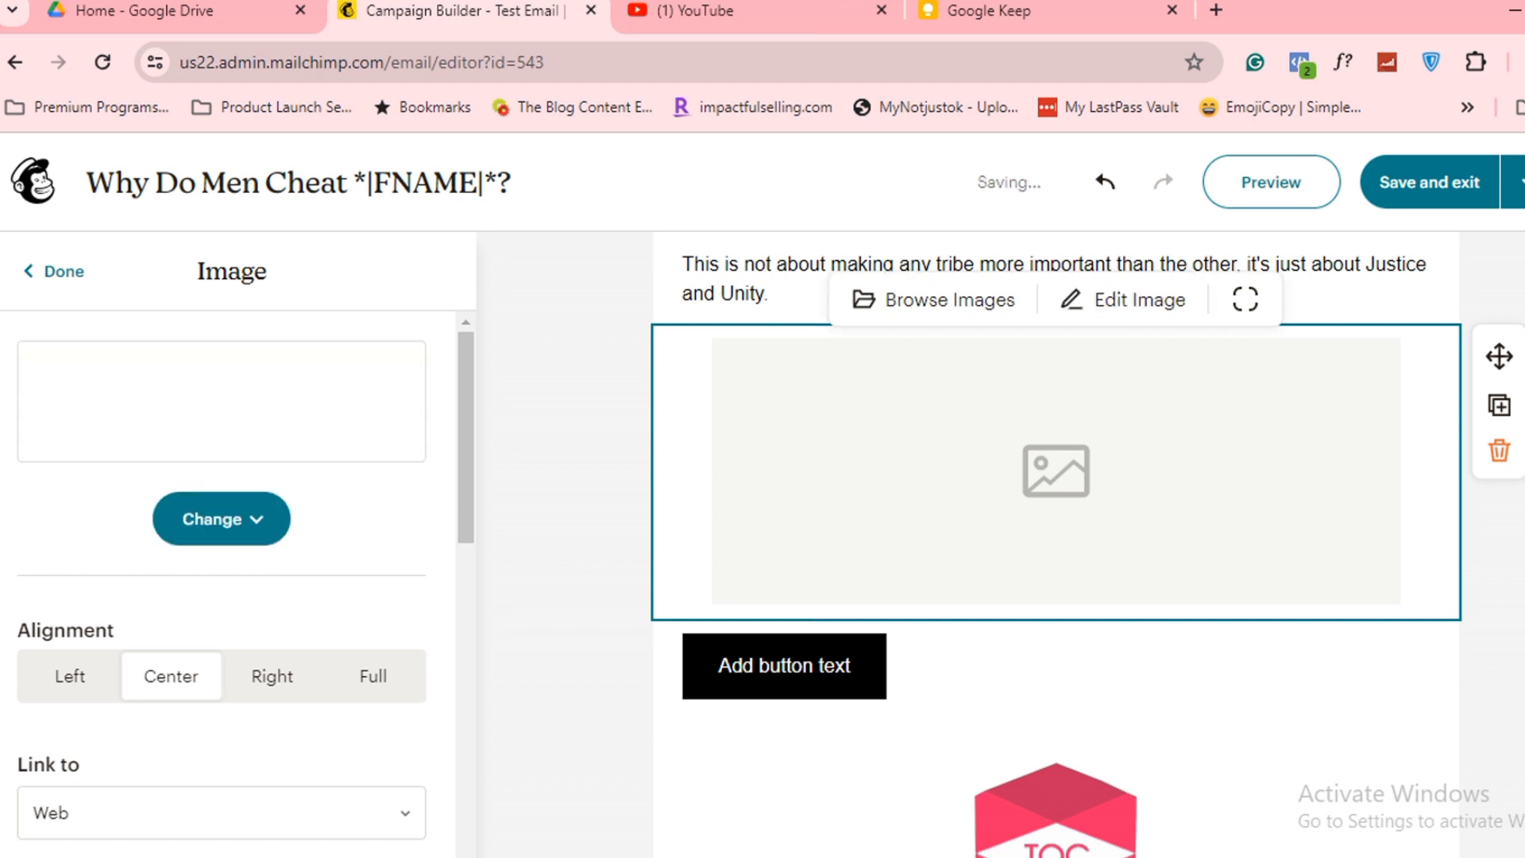
Step: Shrink the uploaded flyer image proportionally to about three quarters of its width and finish editing it
scroll(1320, 600, "down", 4)
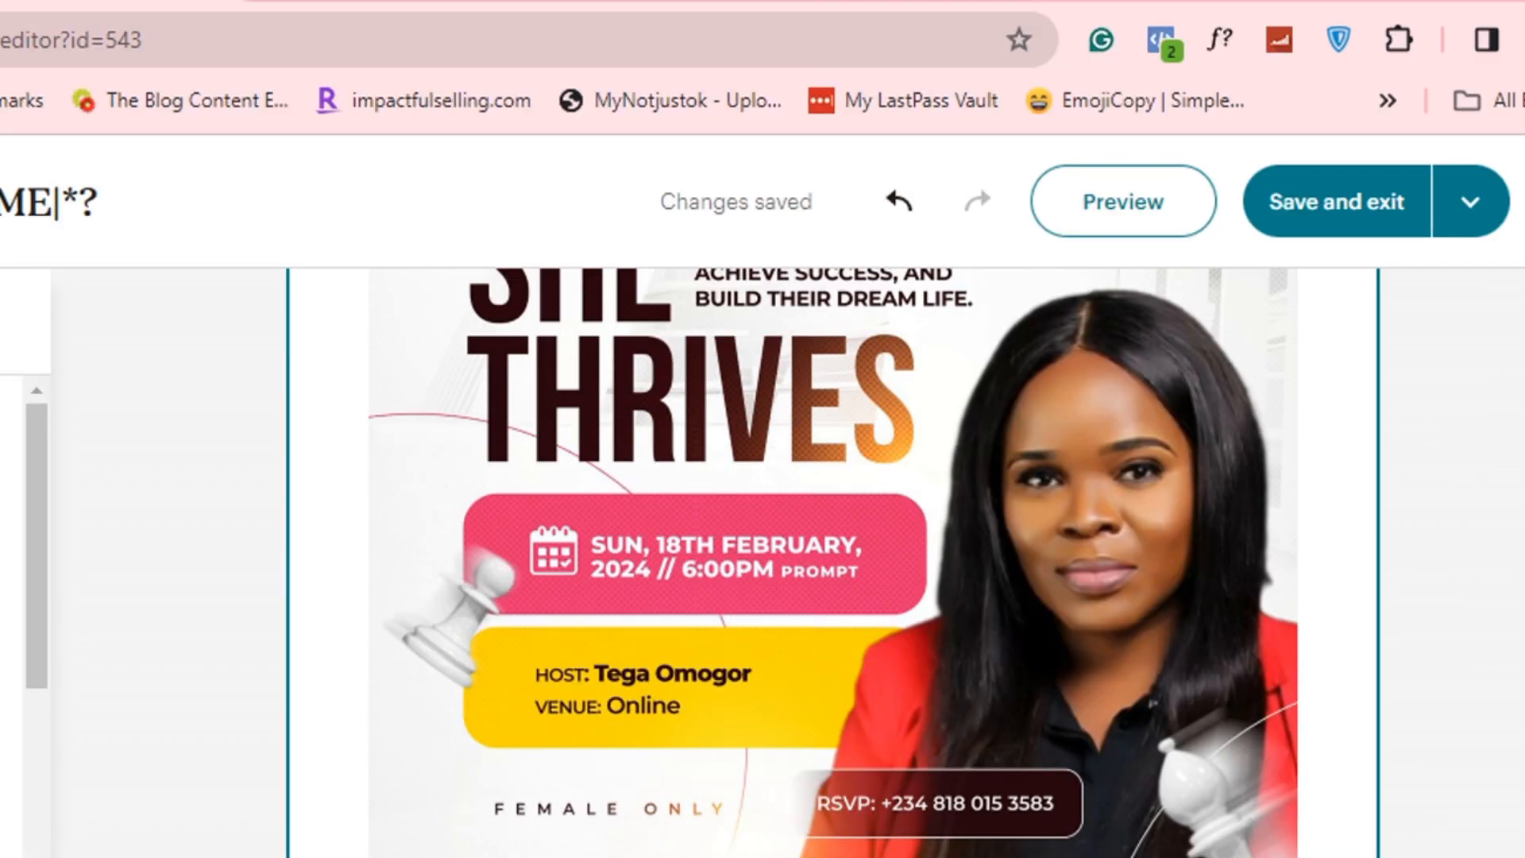
left_click_drag(1295, 857, 1072, 658)
scroll(1057, 540, "up", 10)
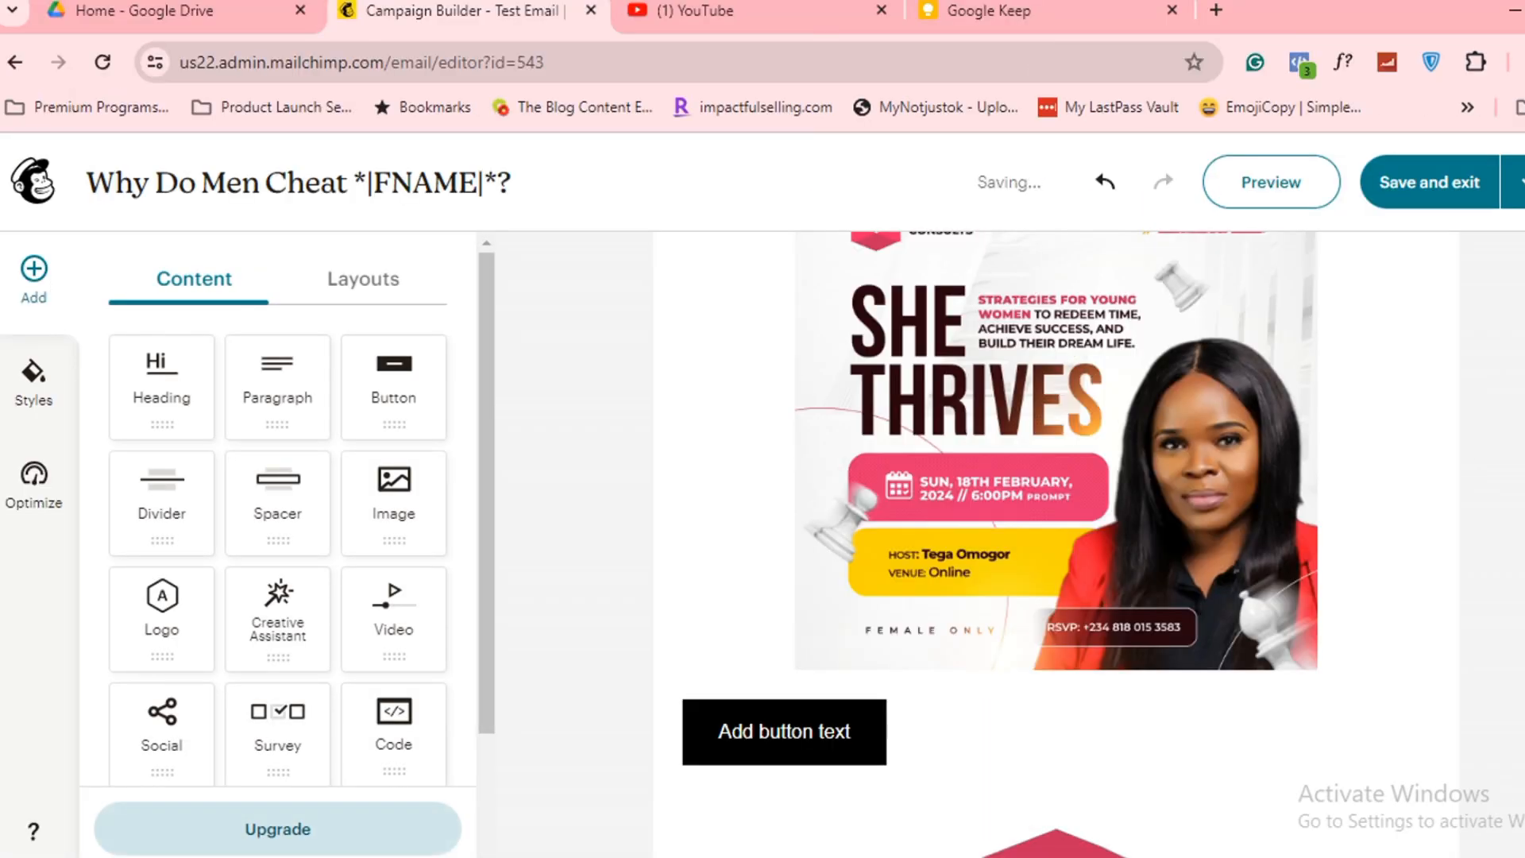
Step: Replace the placeholder text of the button below the flyer image with "Sign up now" and select the new text
scroll(1056, 540, "up", 3)
scroll(1057, 540, "down", 3)
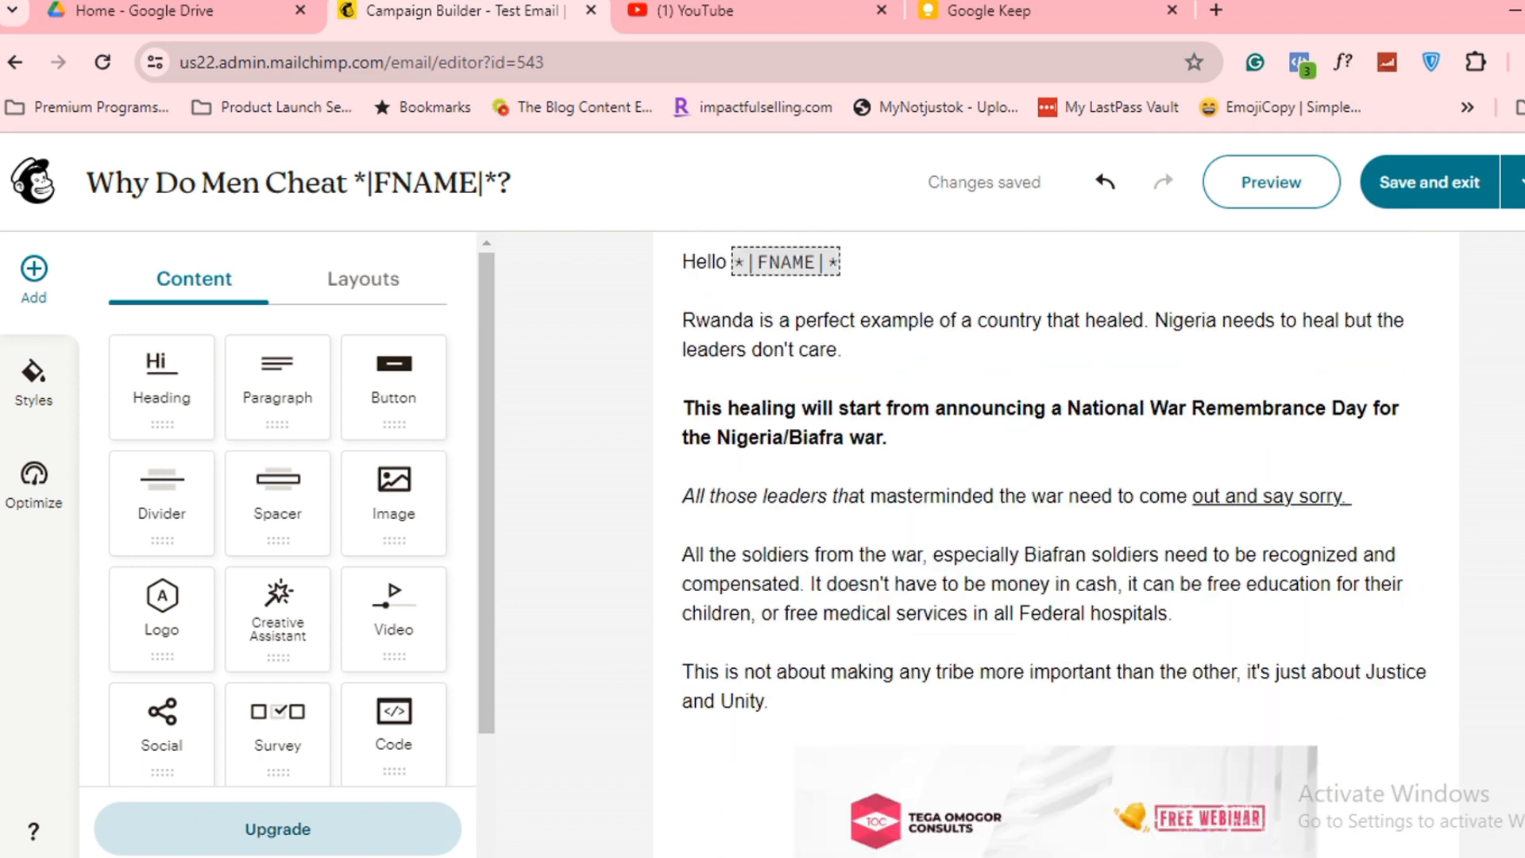
scroll(1057, 540, "up", 3)
scroll(1057, 540, "down", 7)
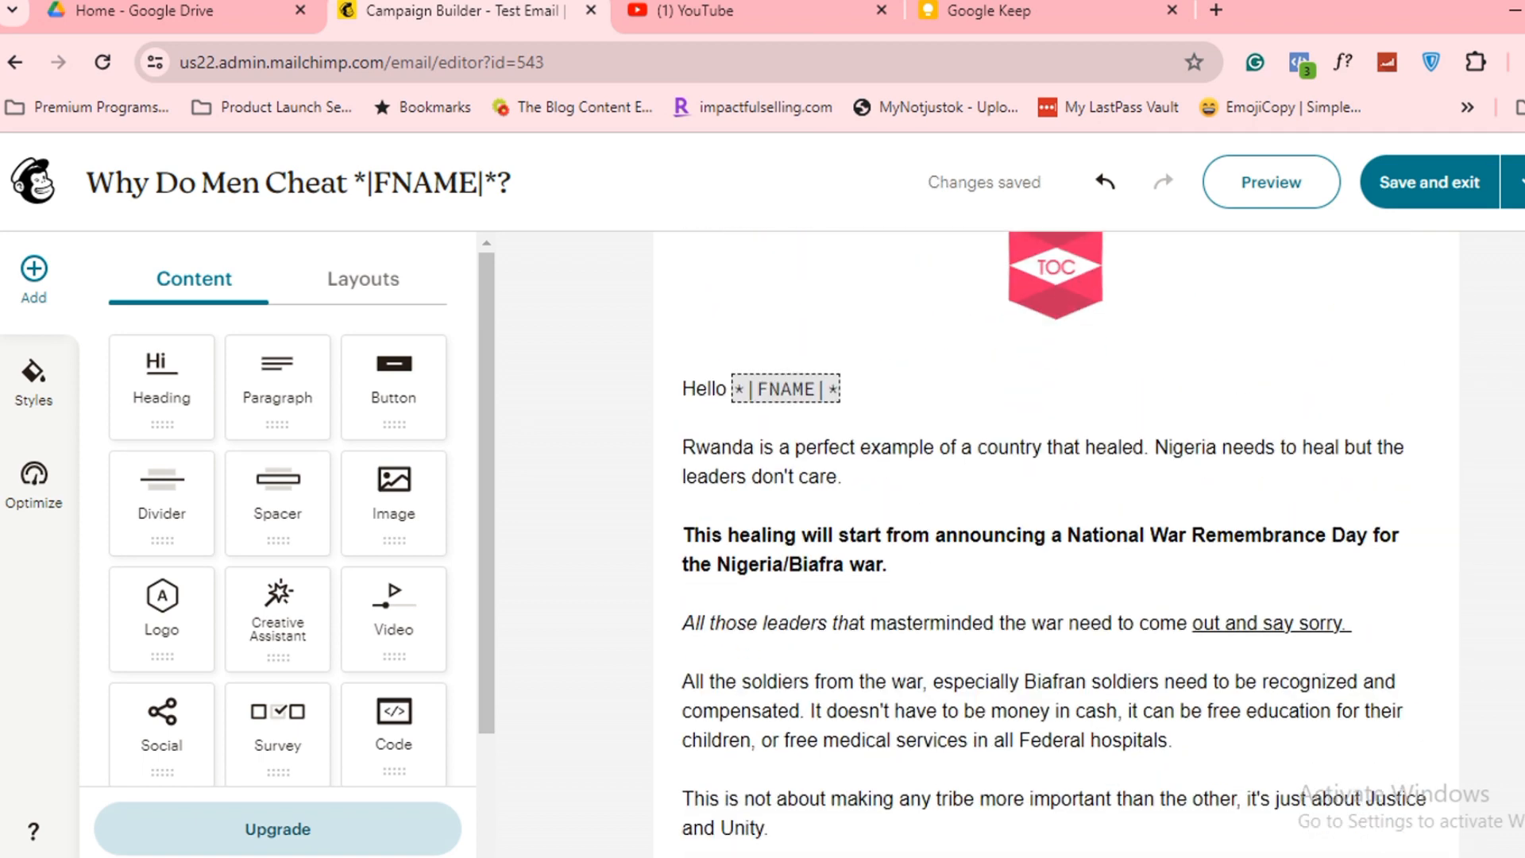
scroll(702, 454, "down", 7)
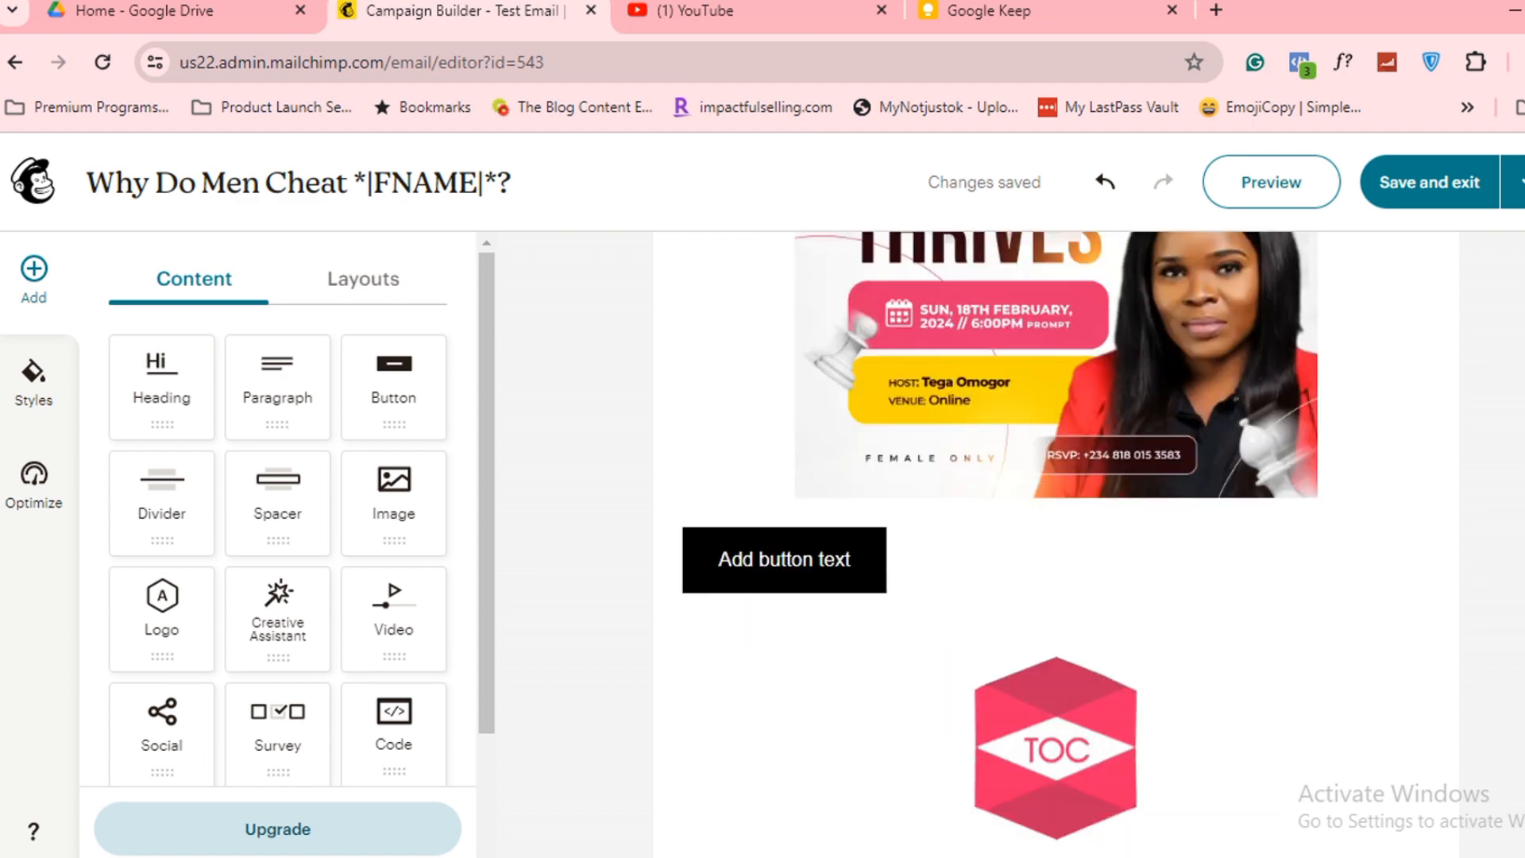
left_click(769, 482)
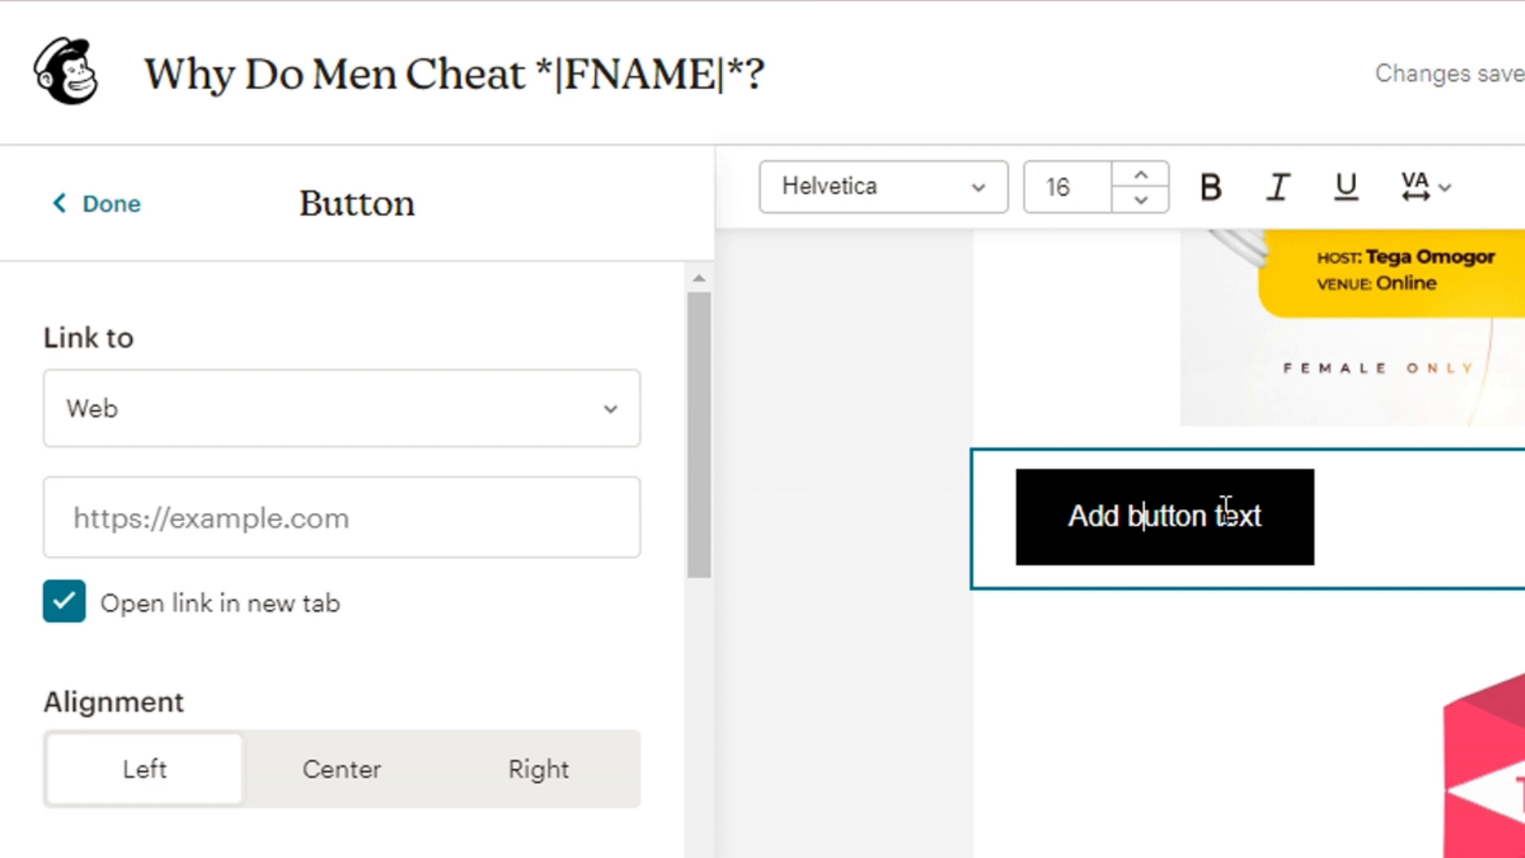
triple_click(1226, 511)
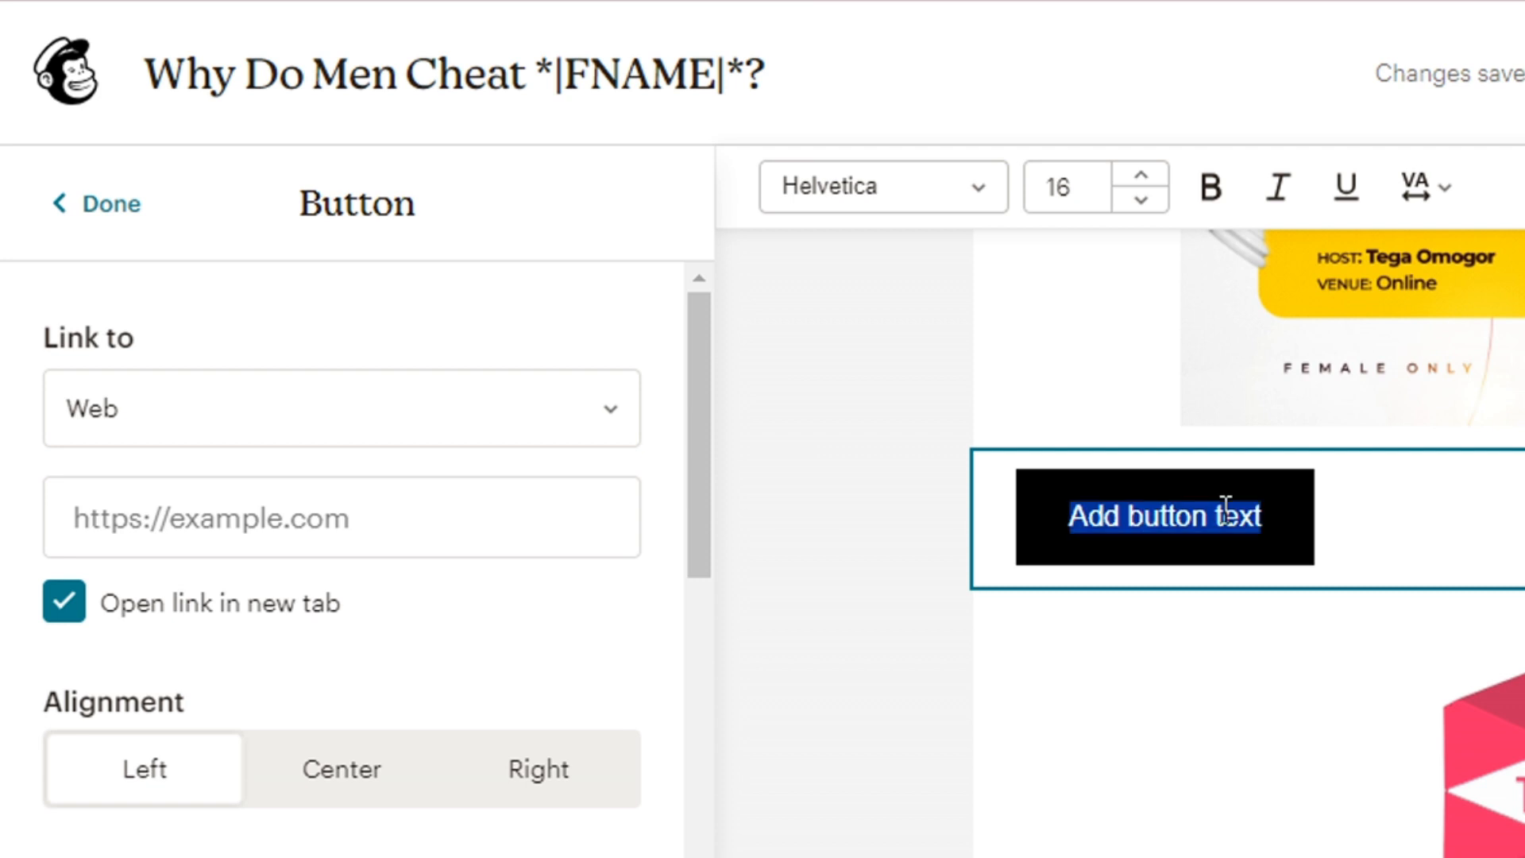
type("sign up now")
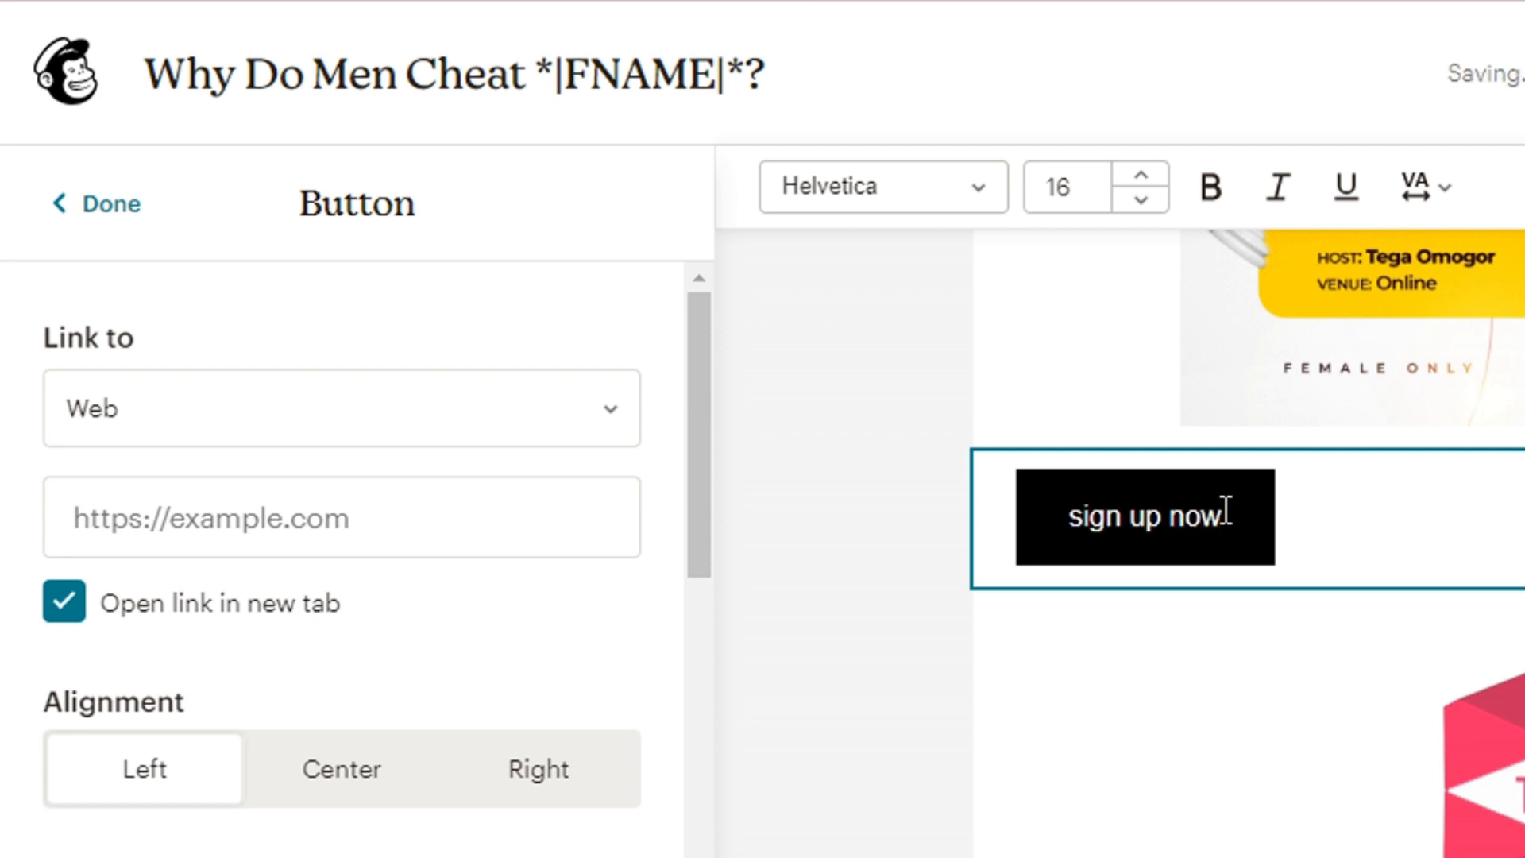
left_click(1074, 519)
key("Delete")
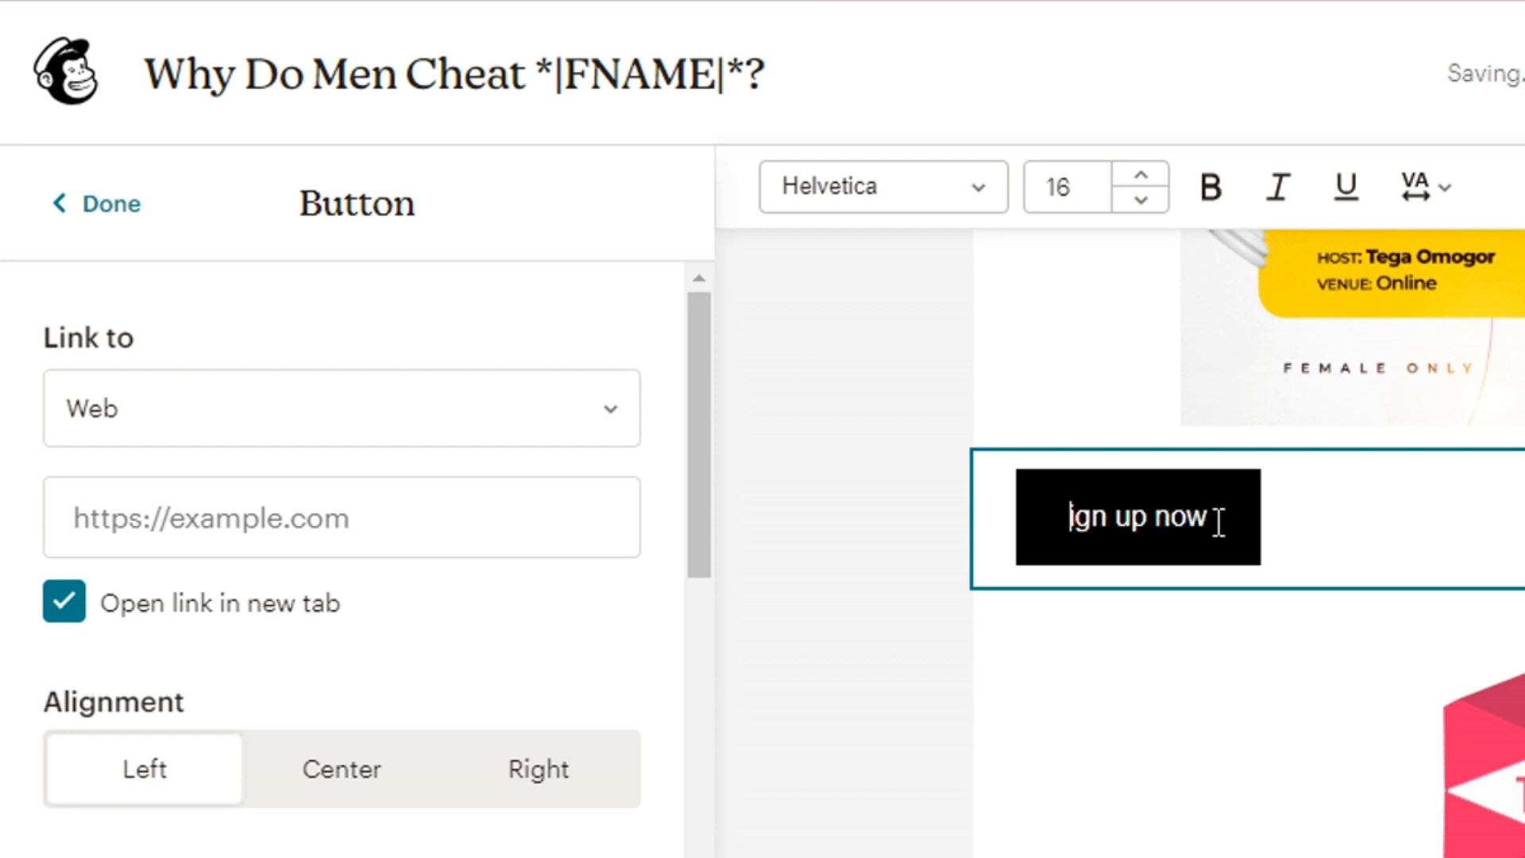
type("S")
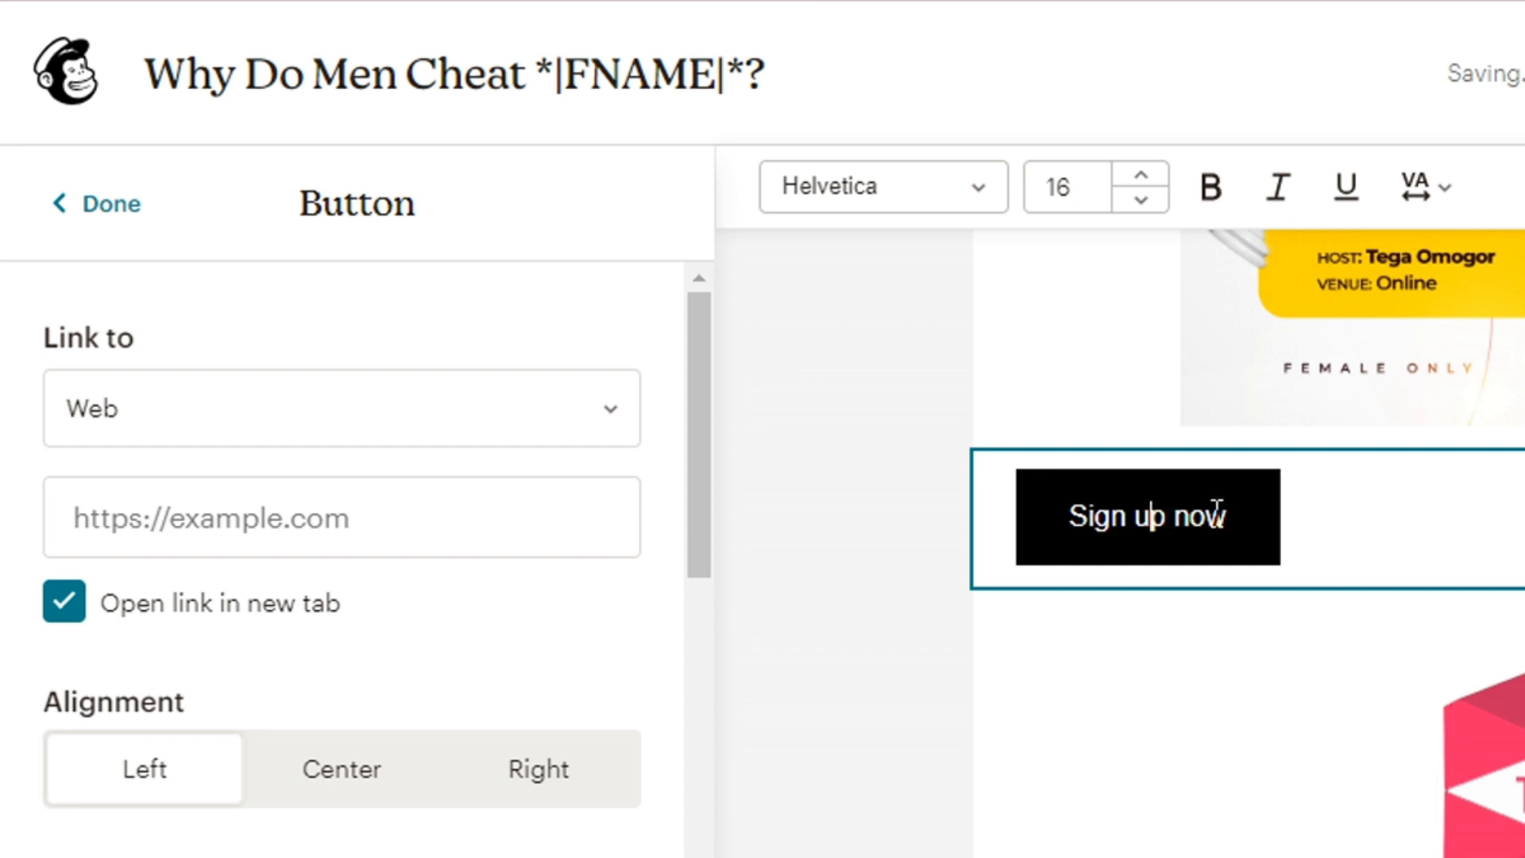
left_click_drag(1233, 516, 1013, 518)
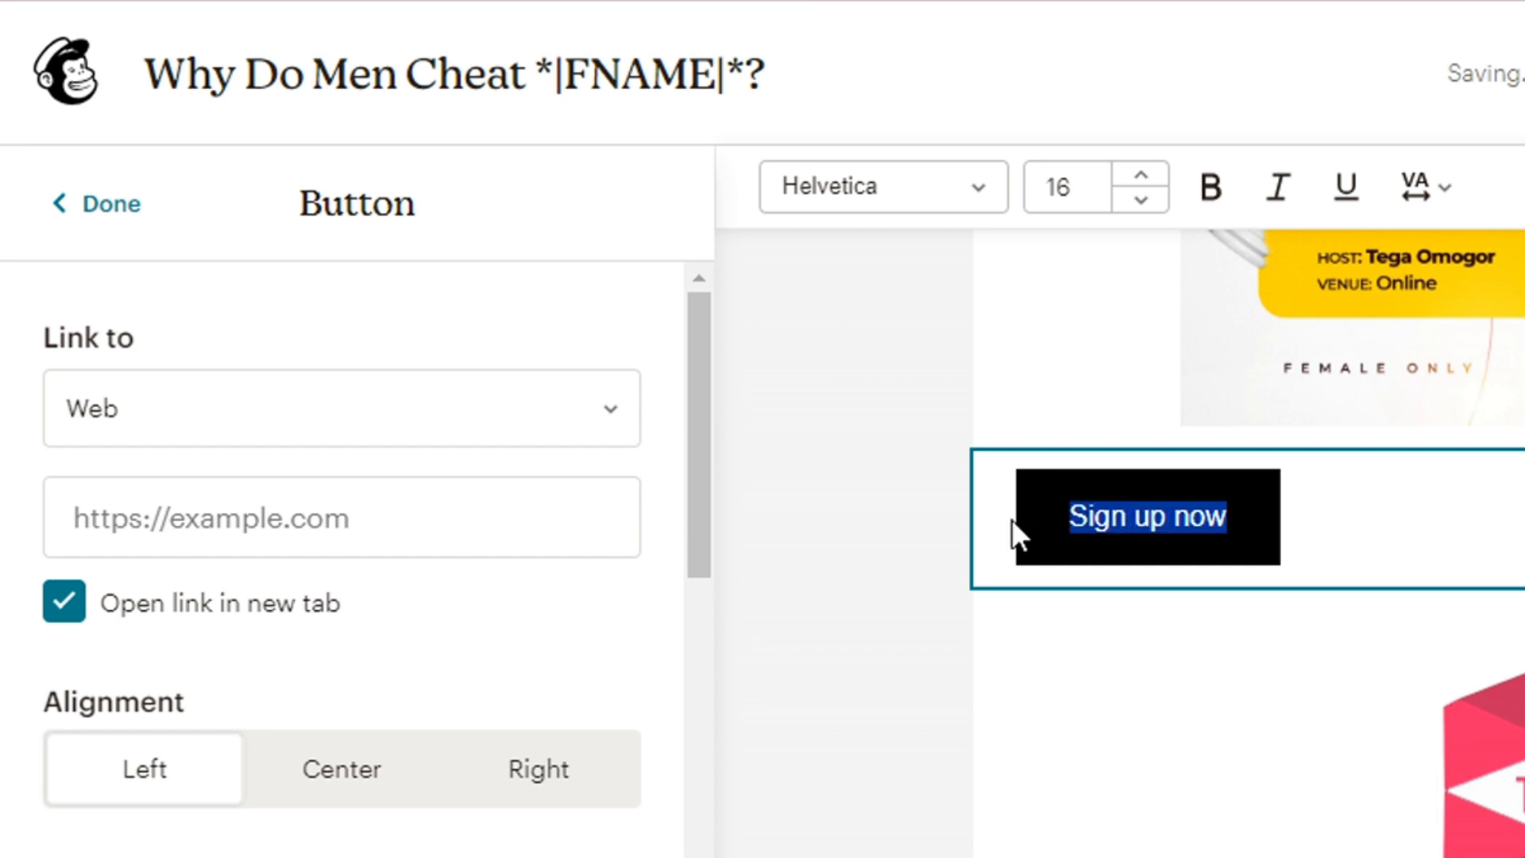
Step: Make the "Sign up now" button text bold at font size 19 and finish editing it
left_click(1209, 191)
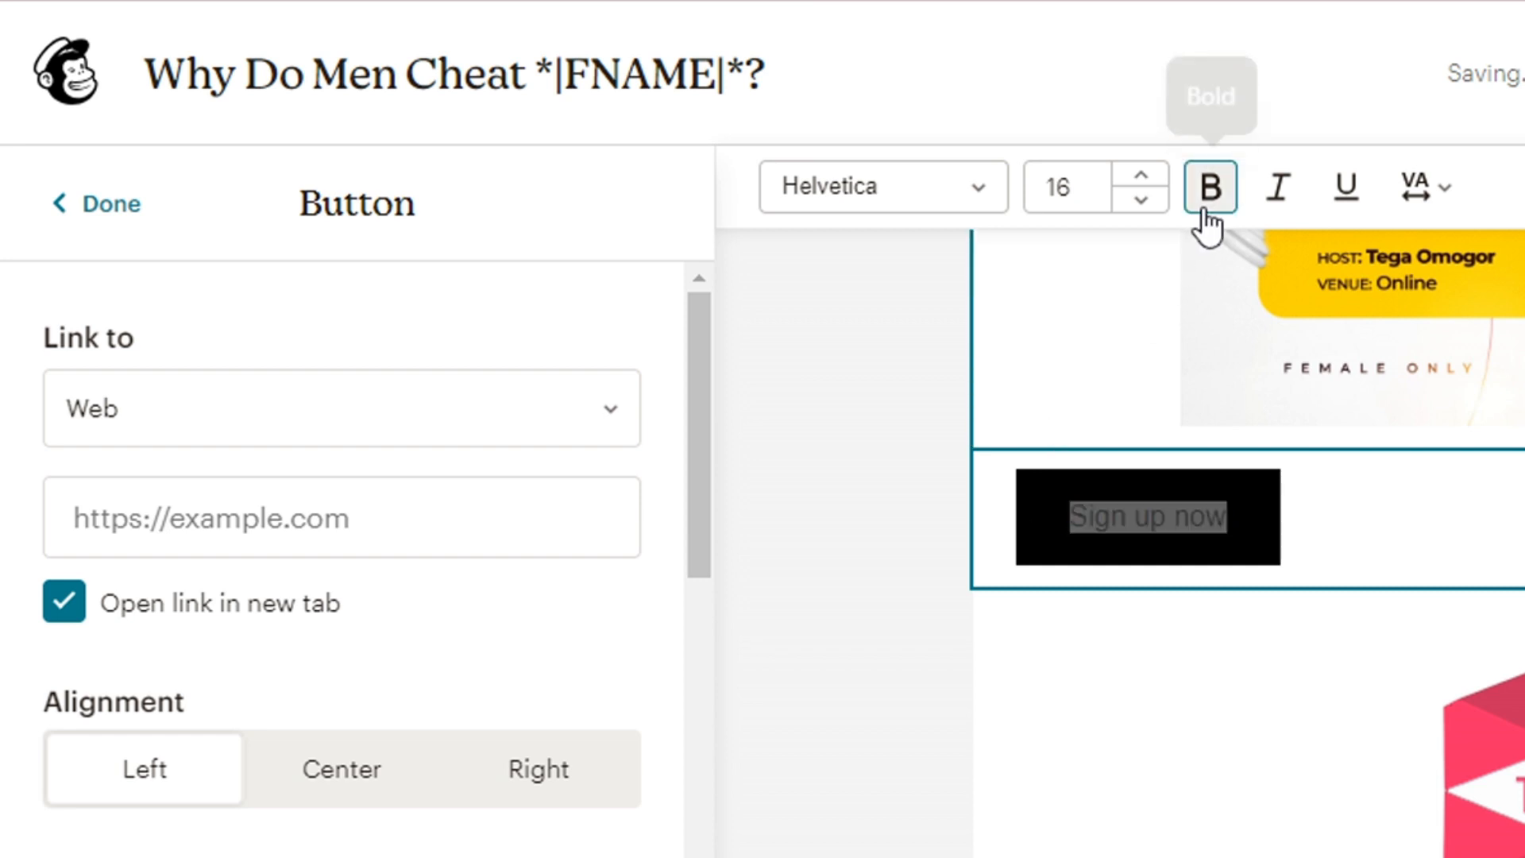
left_click(1139, 171)
left_click(1139, 171)
left_click(1139, 171)
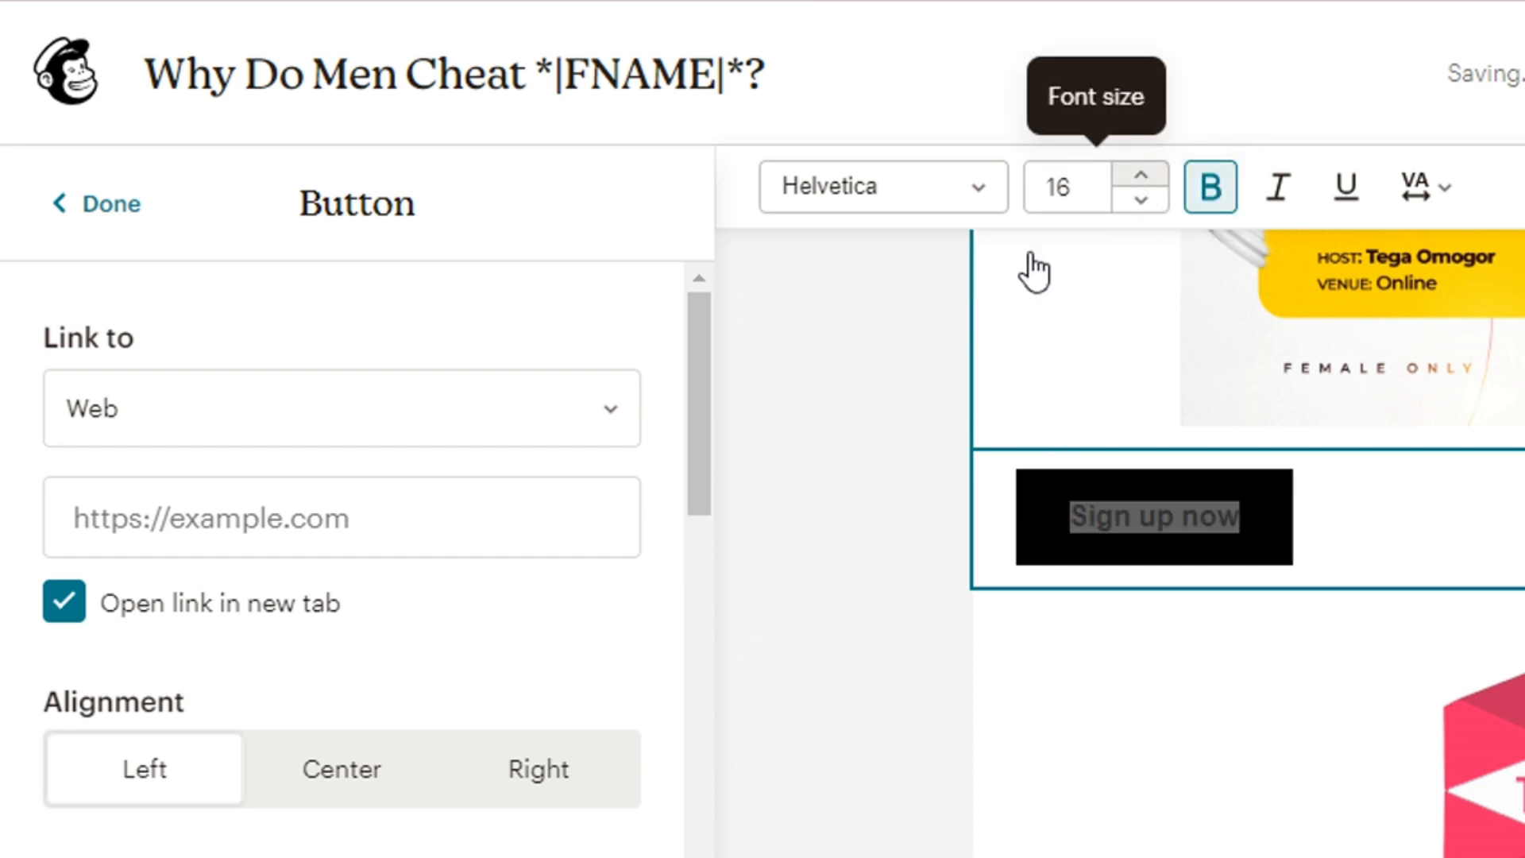
left_click(862, 550)
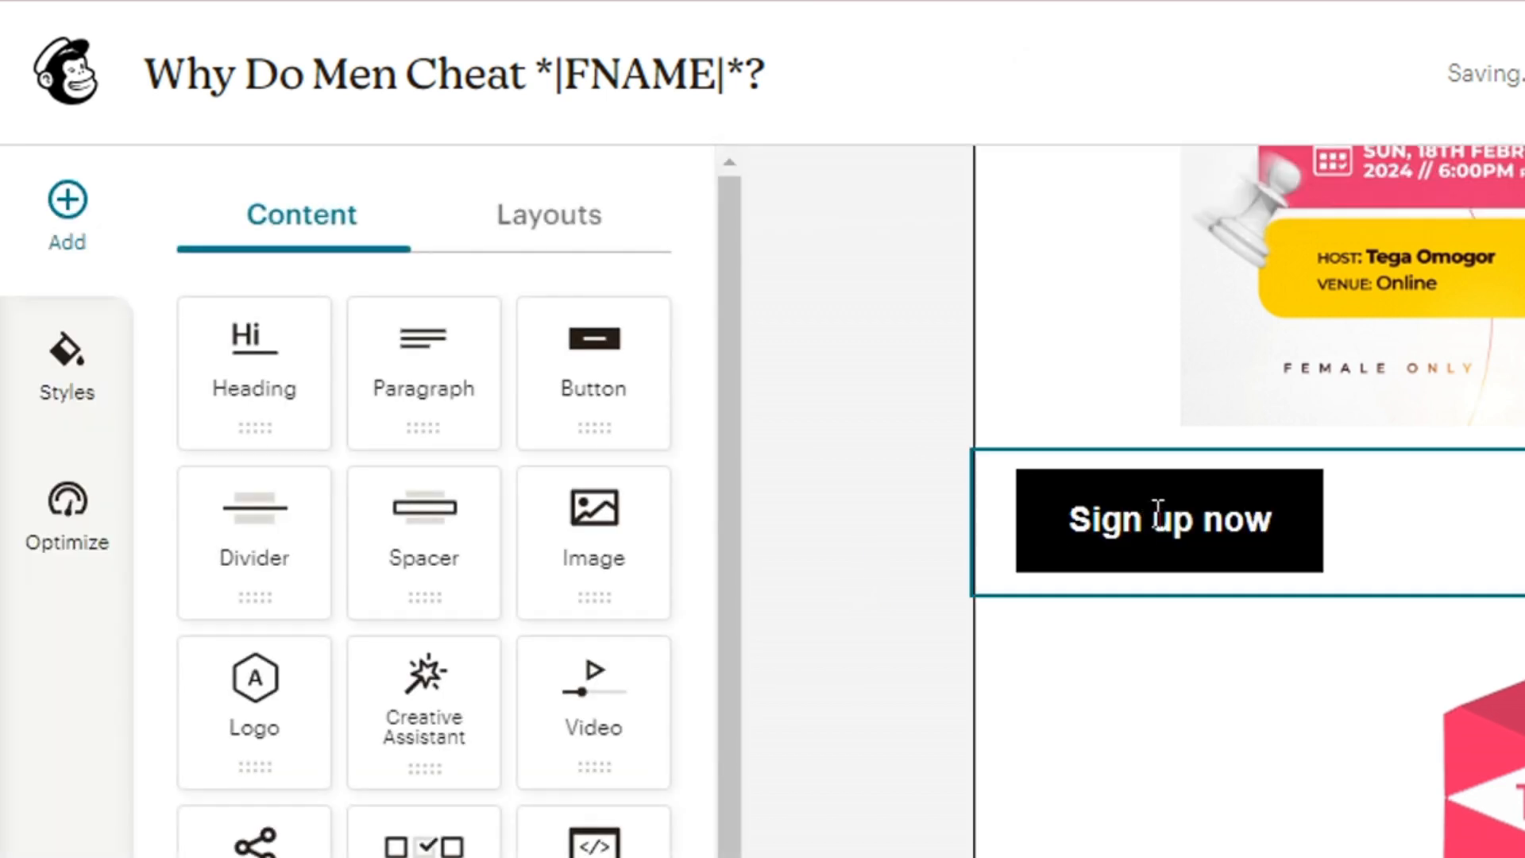
Step: Link the "Sign up now" button to the web address "htttp://yourwebsite.com", opening in a new tab
left_click(1272, 515)
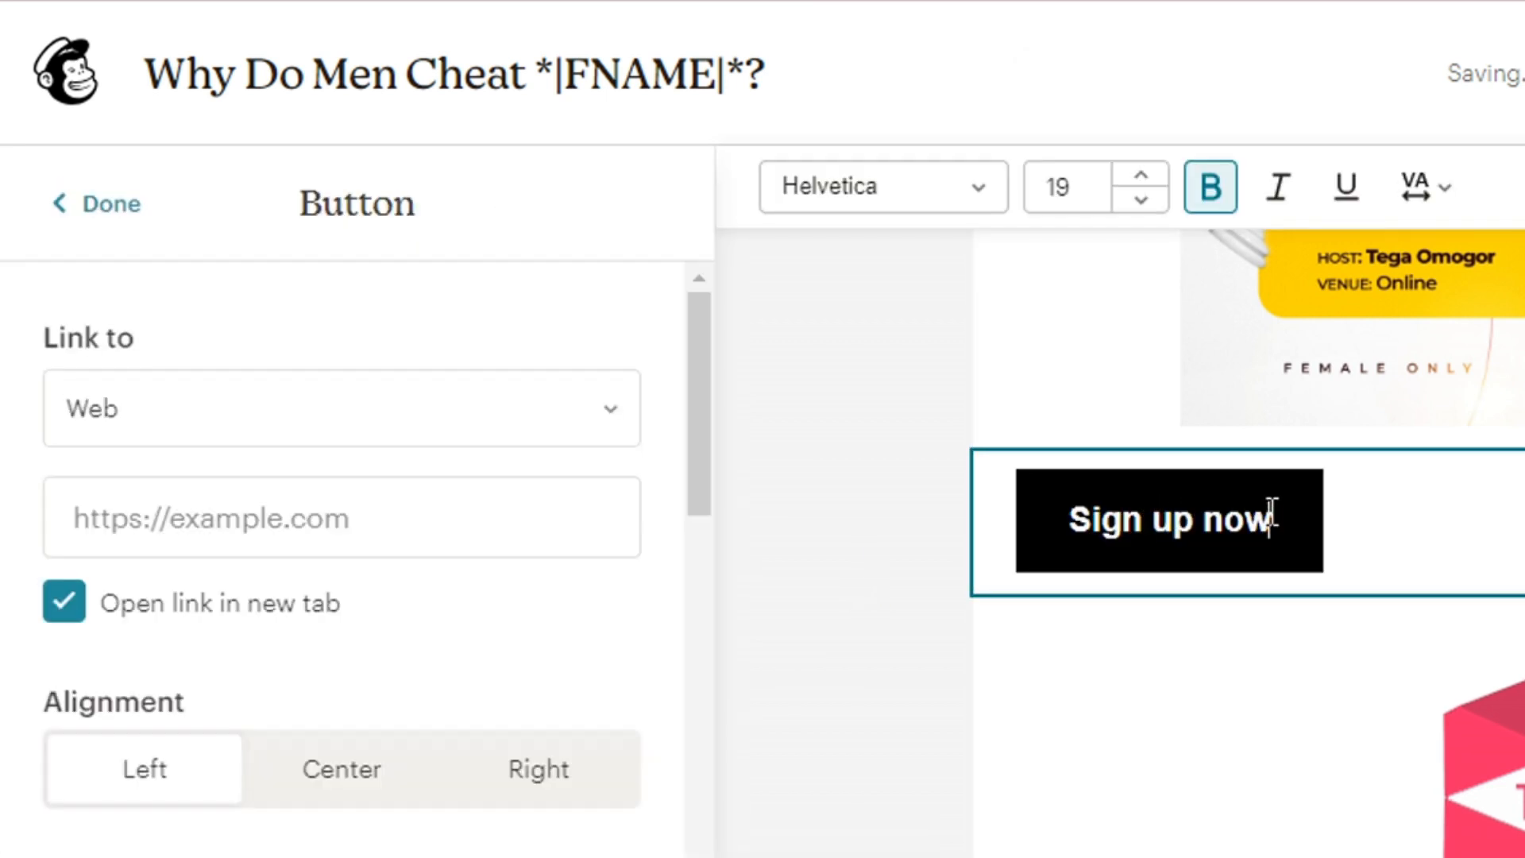
left_click(906, 534)
left_click(1196, 509)
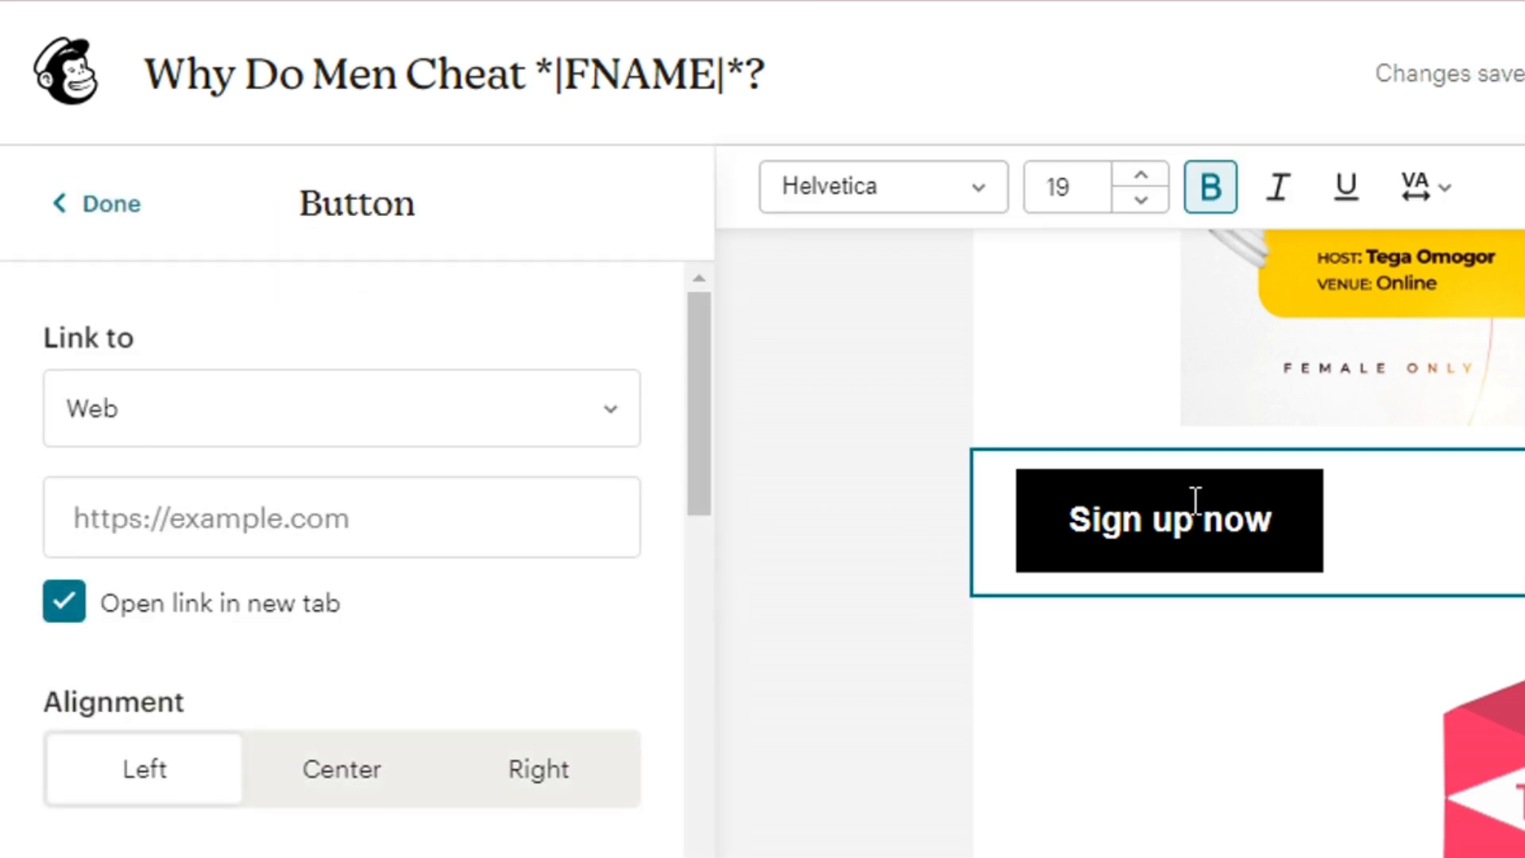
left_click(357, 548)
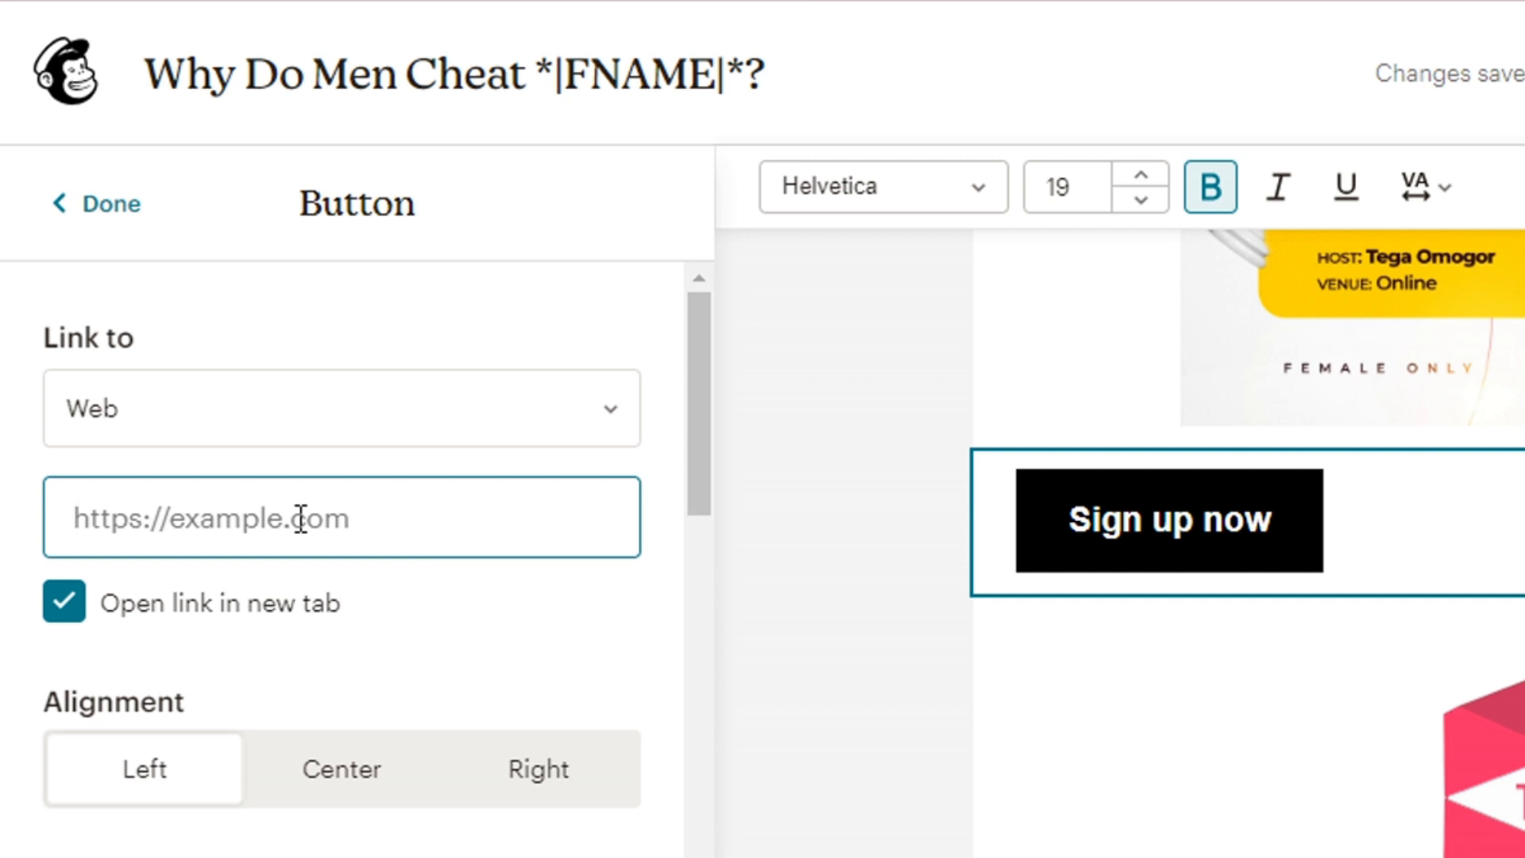
type("htt")
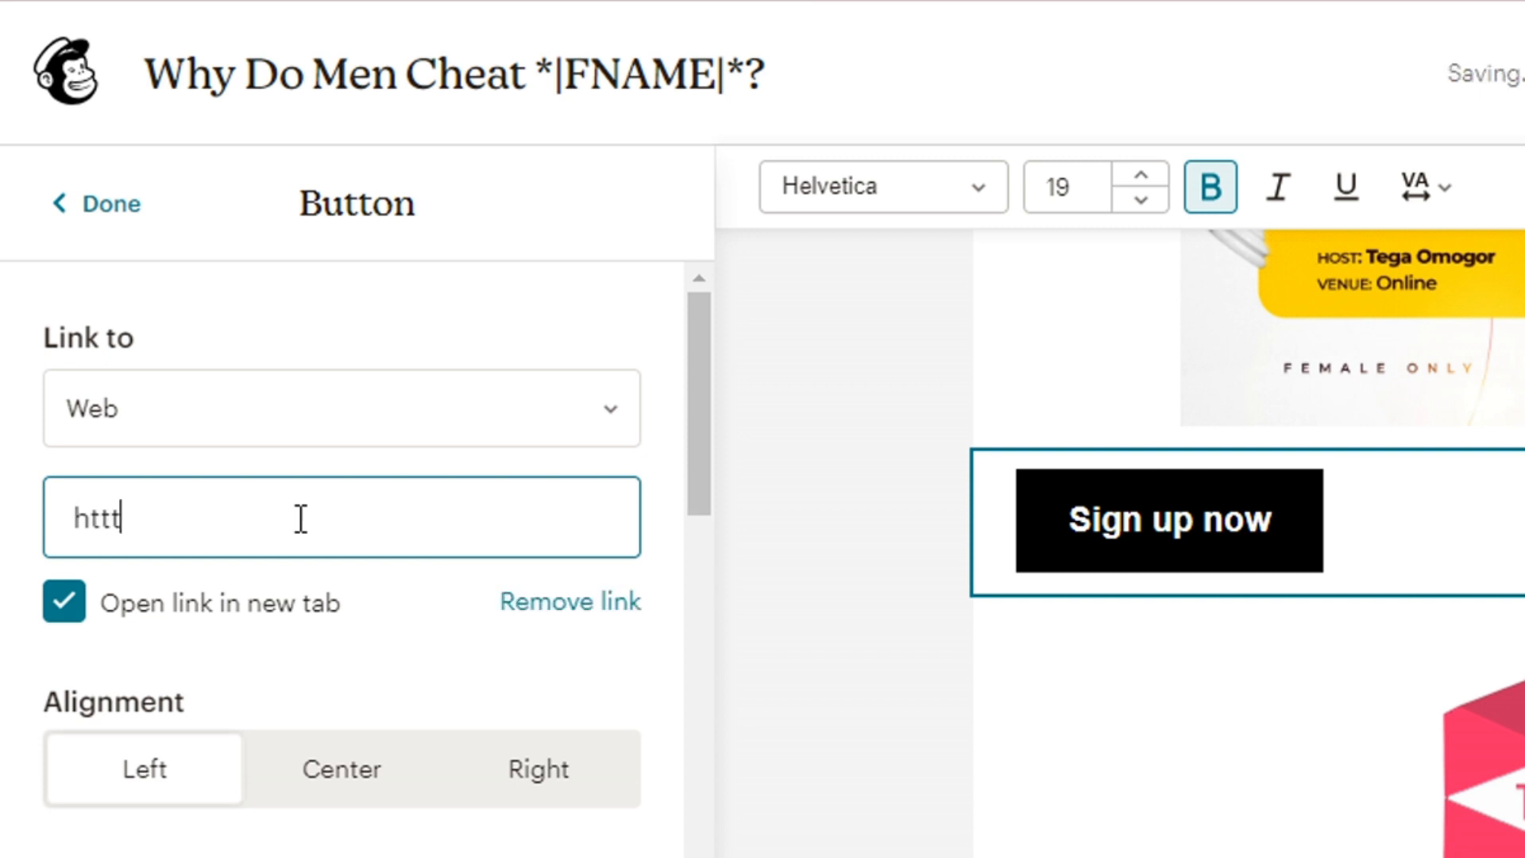
type("tp:")
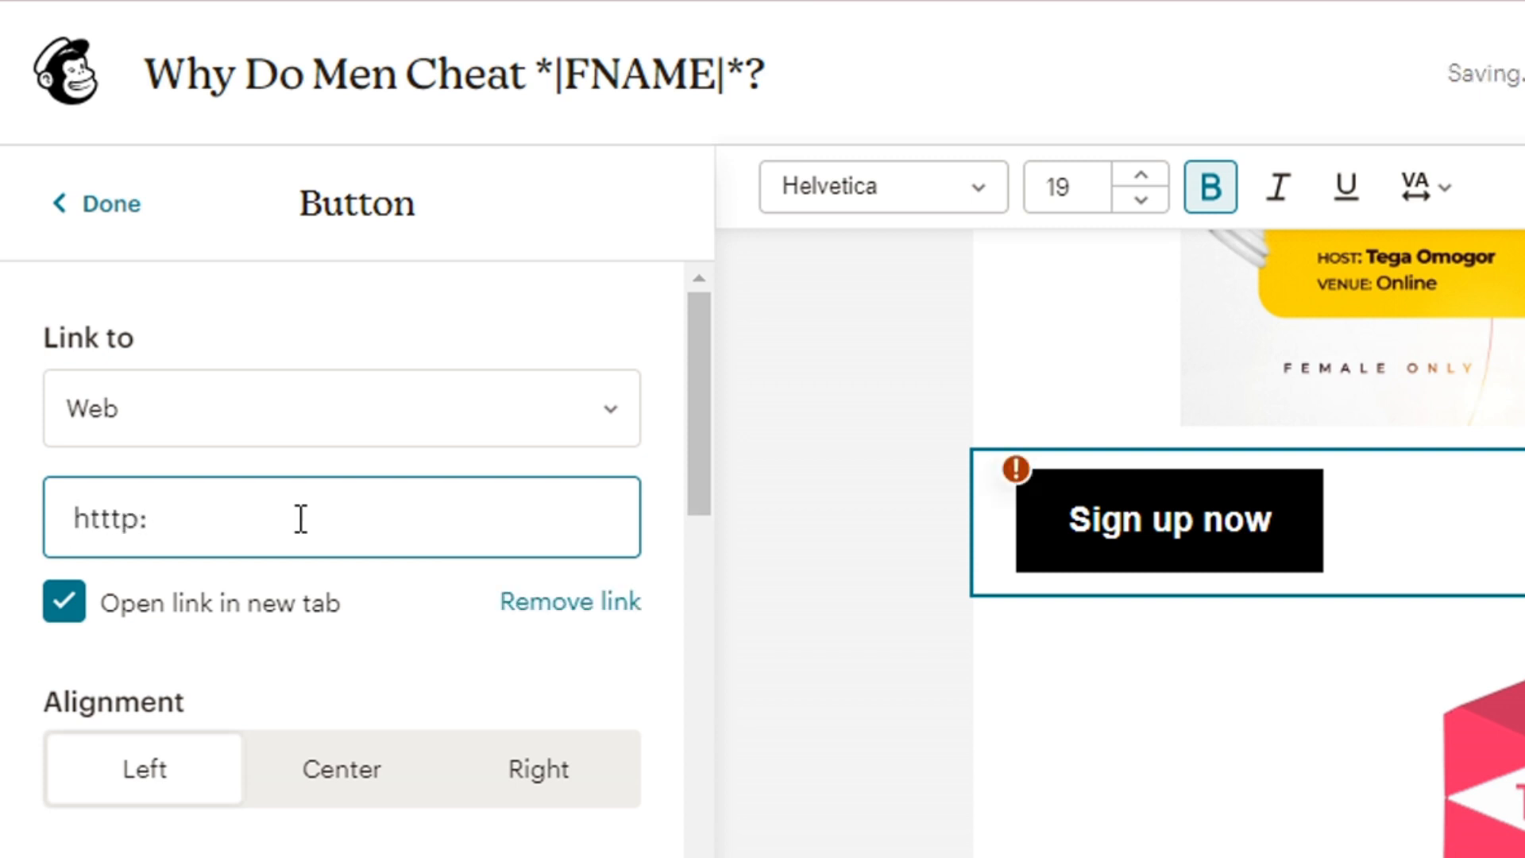
type("//yourwebsite")
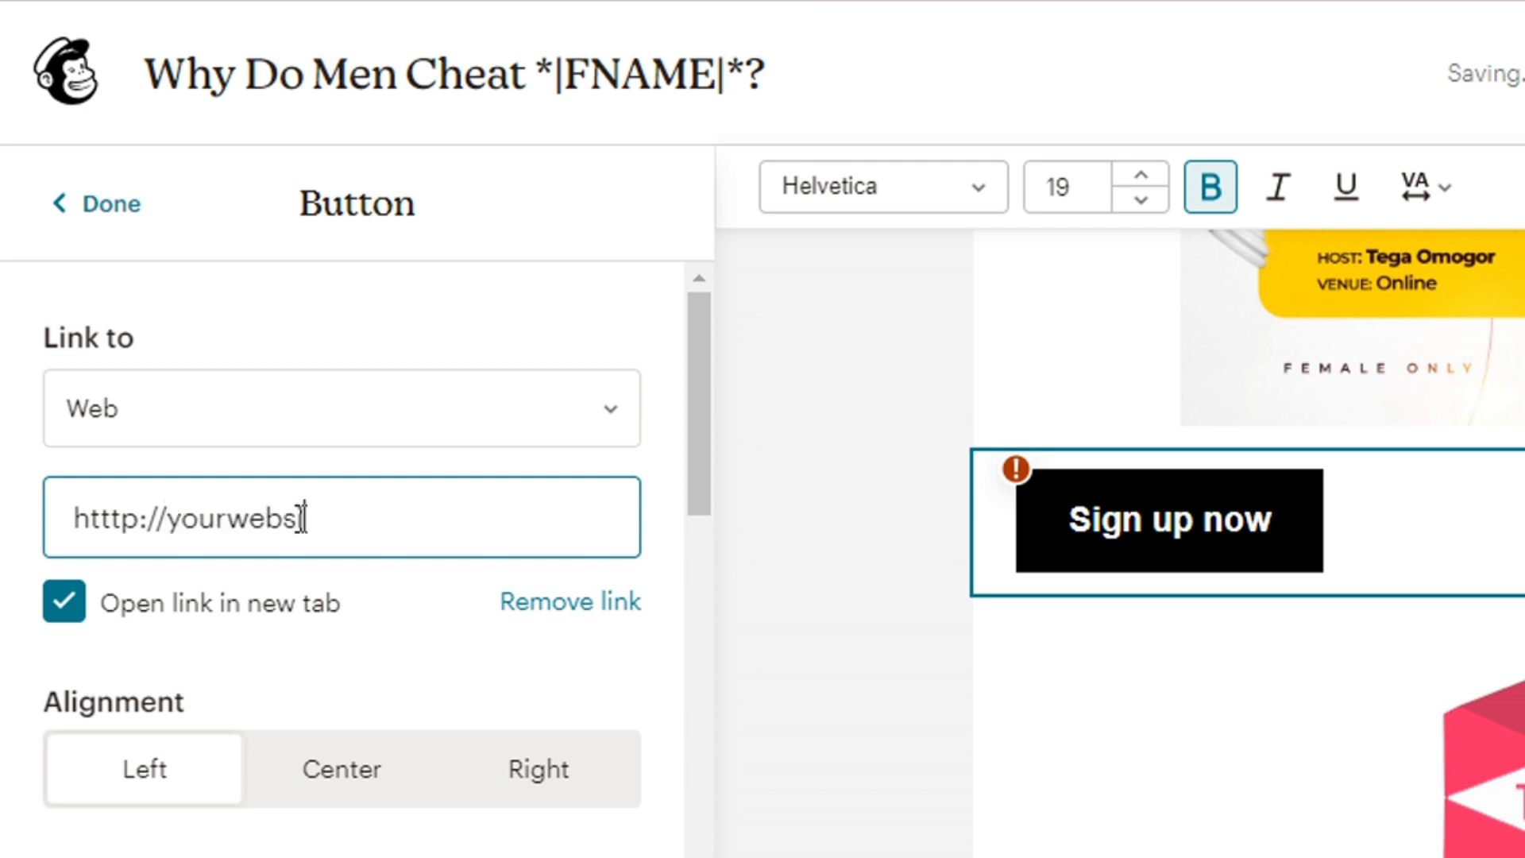
type(".com")
key("Home")
key("Right")
key("Right")
key("BackSpace")
key("End")
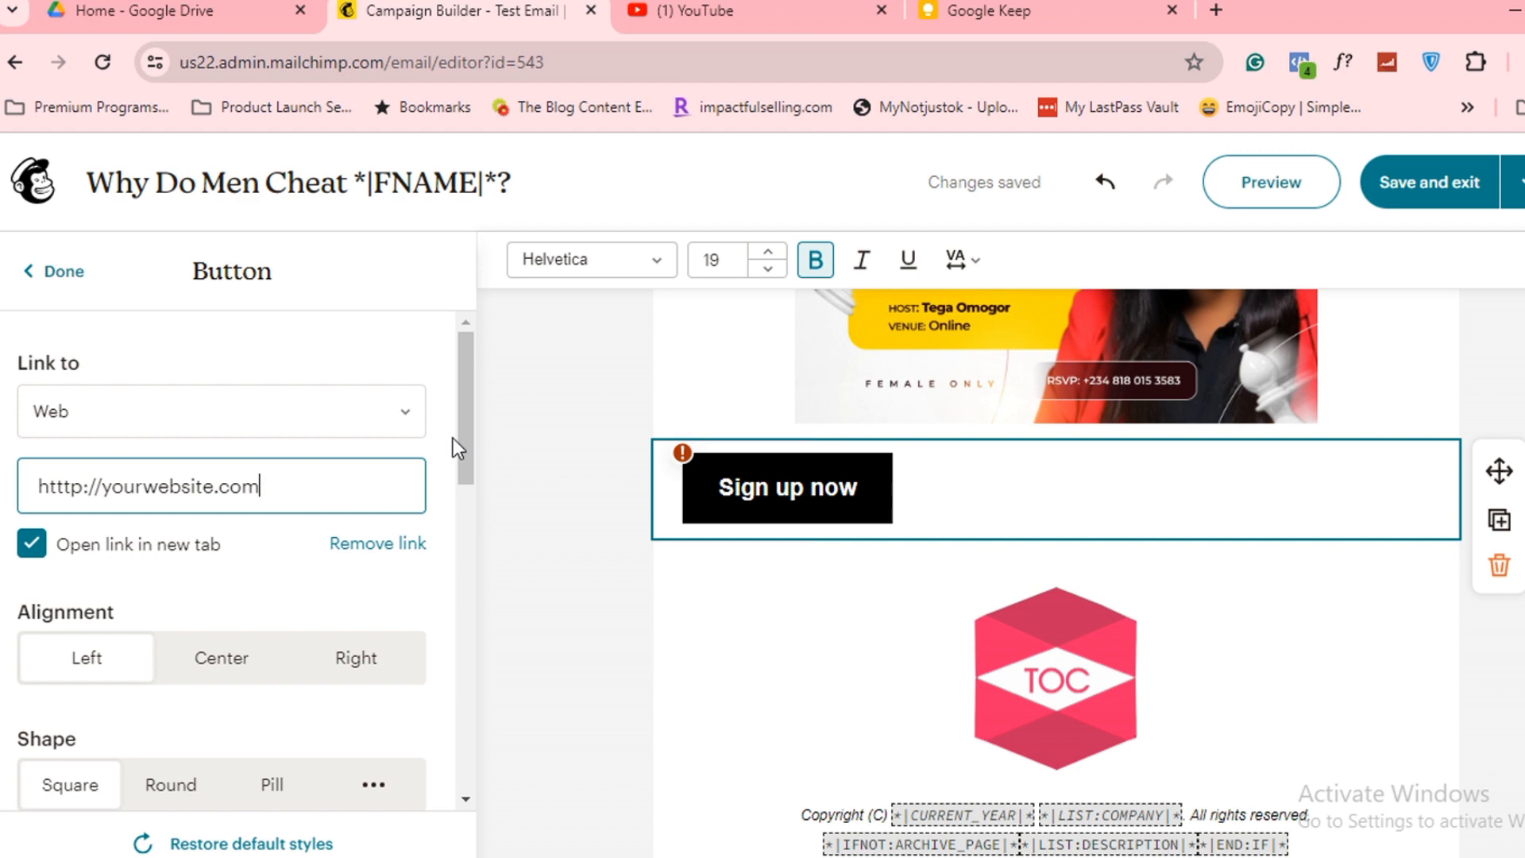
Step: Center the "Sign up now" button within its block and finish editing it
left_click_drag(463, 432, 510, 419)
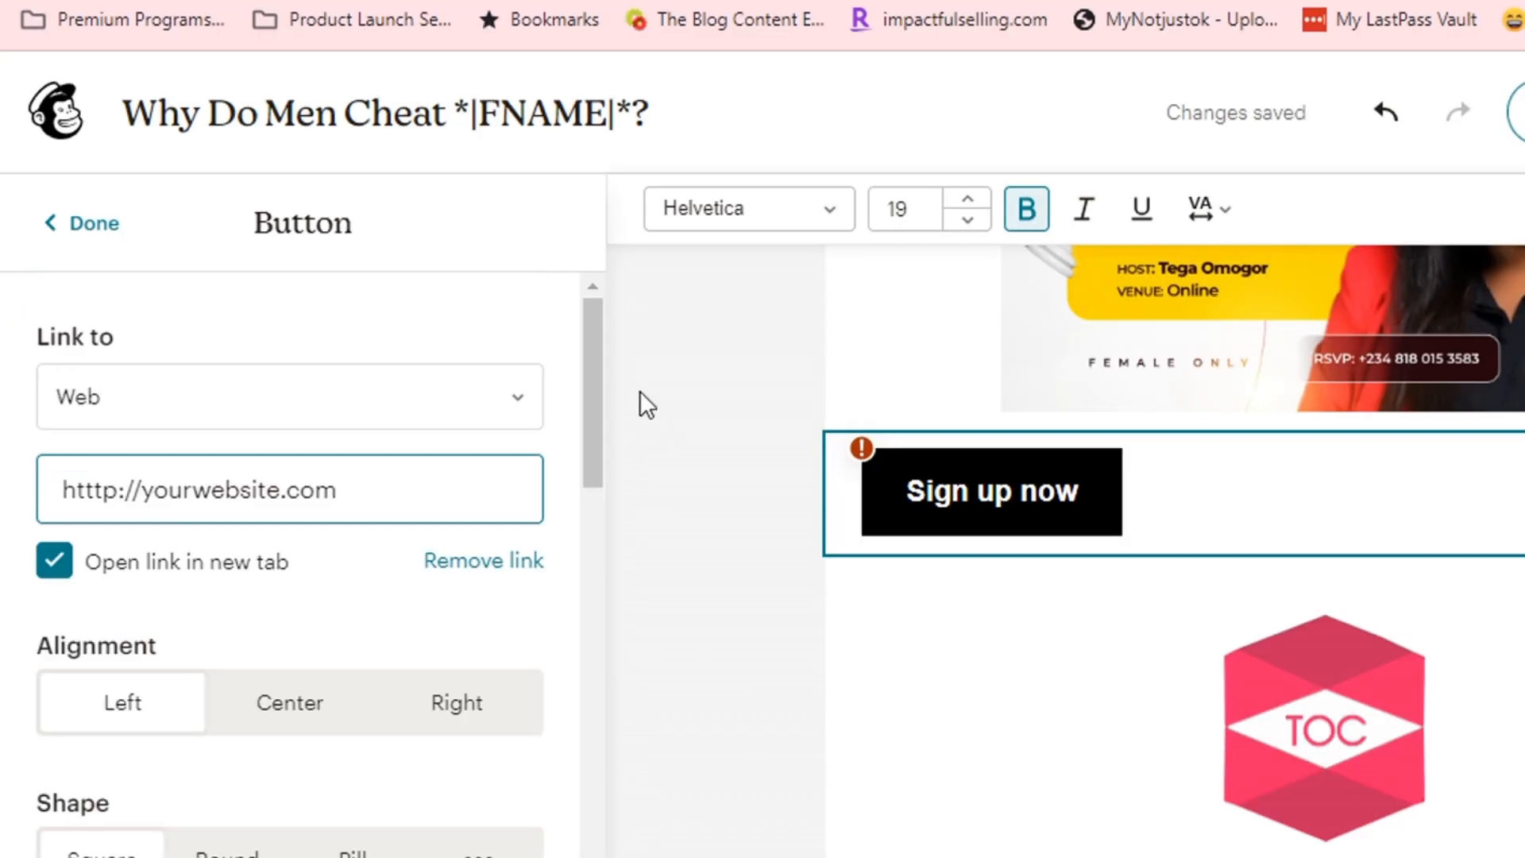
left_click(268, 717)
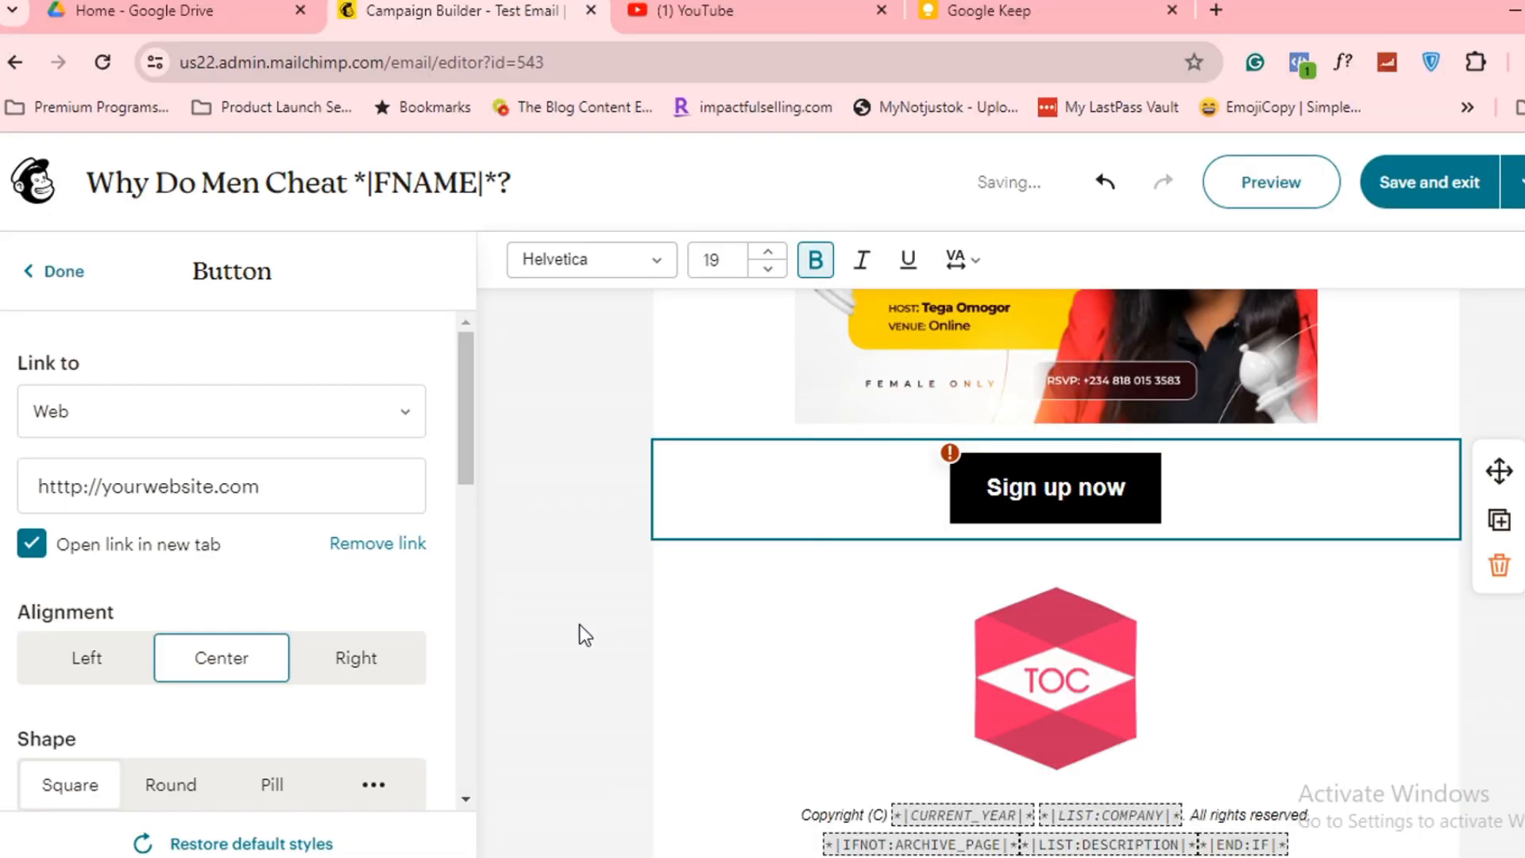
left_click(580, 624)
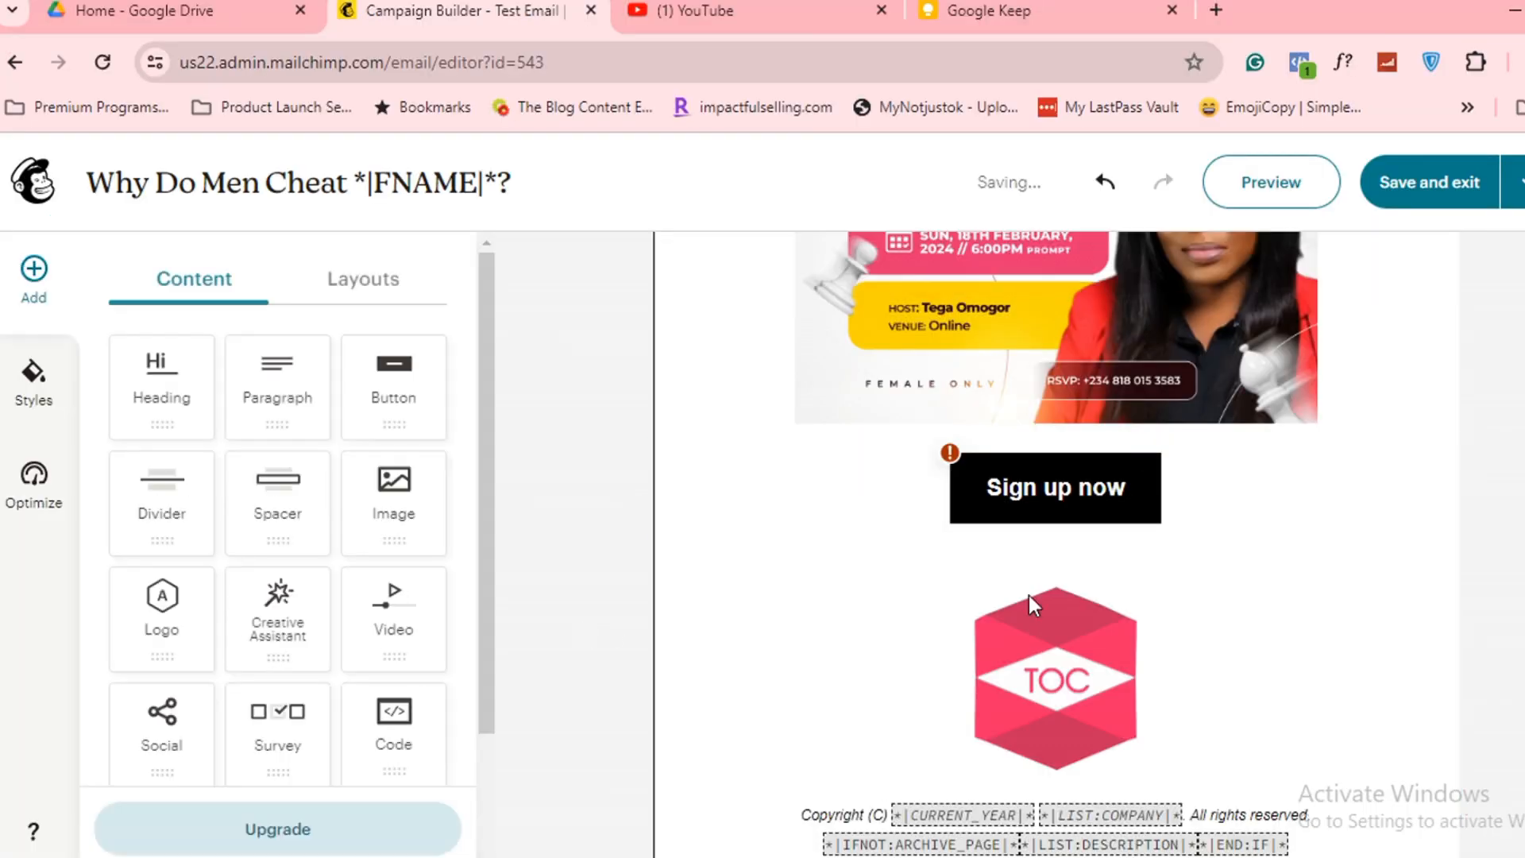
Step: Delete the TOC logo block between the "Sign up now" button and the copyright footer
left_click(1183, 672)
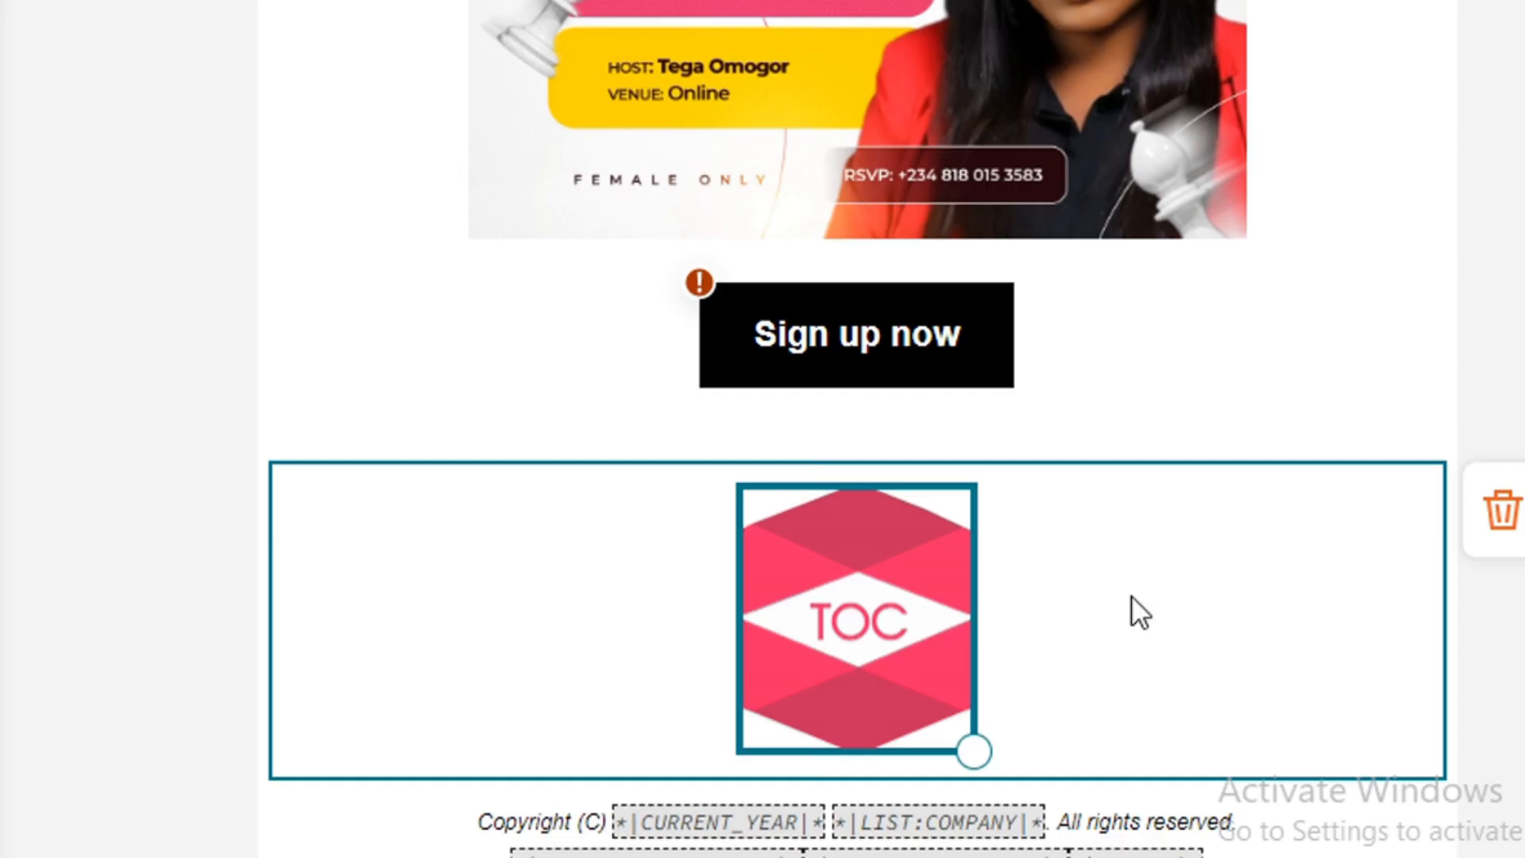
left_click(1500, 514)
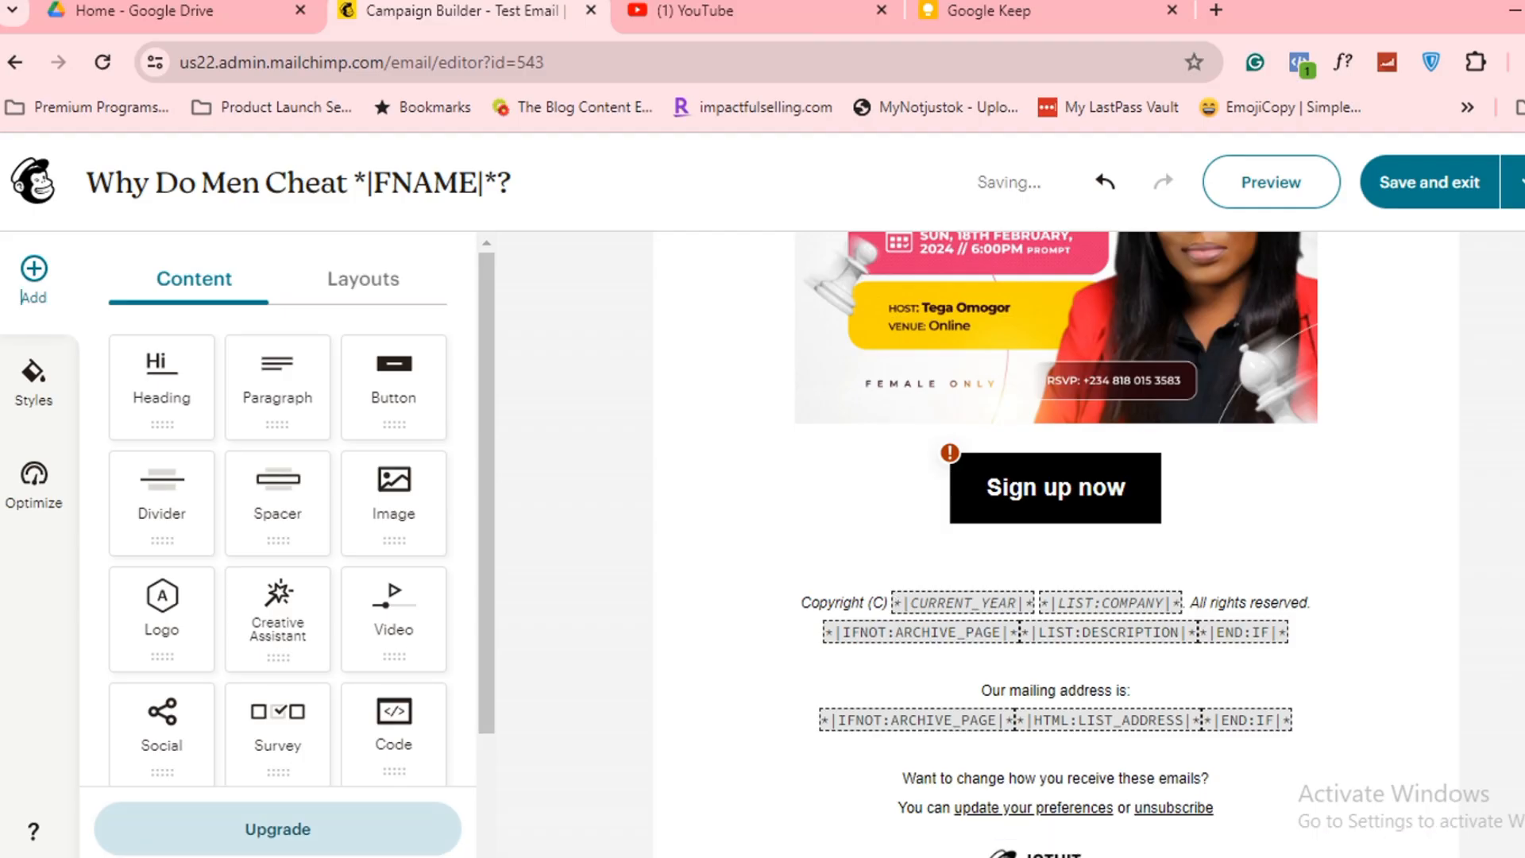
scroll(1492, 616, "up", 15)
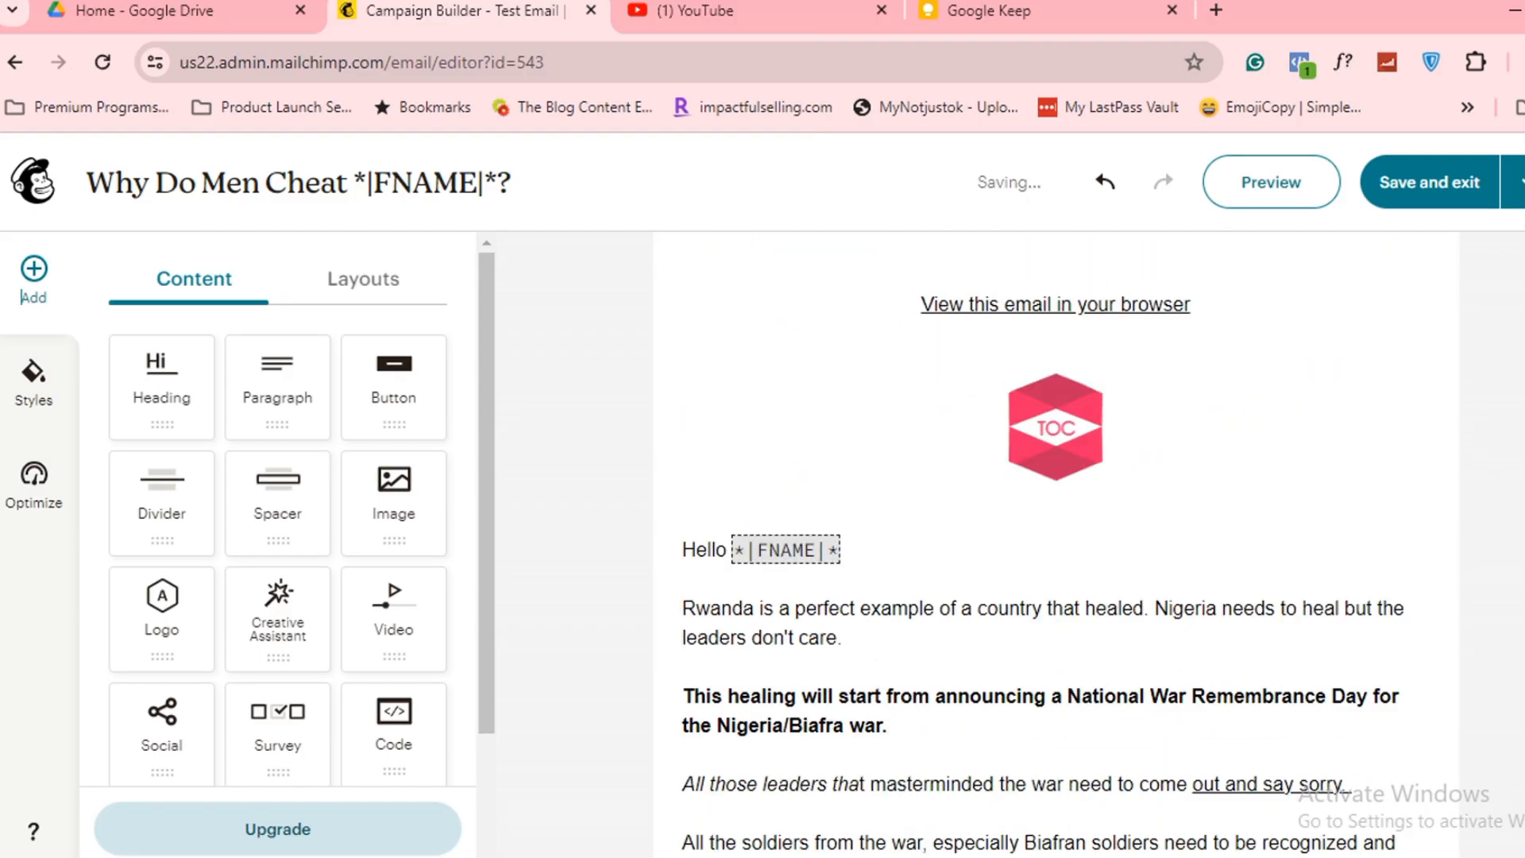
scroll(1033, 556, "down", 9)
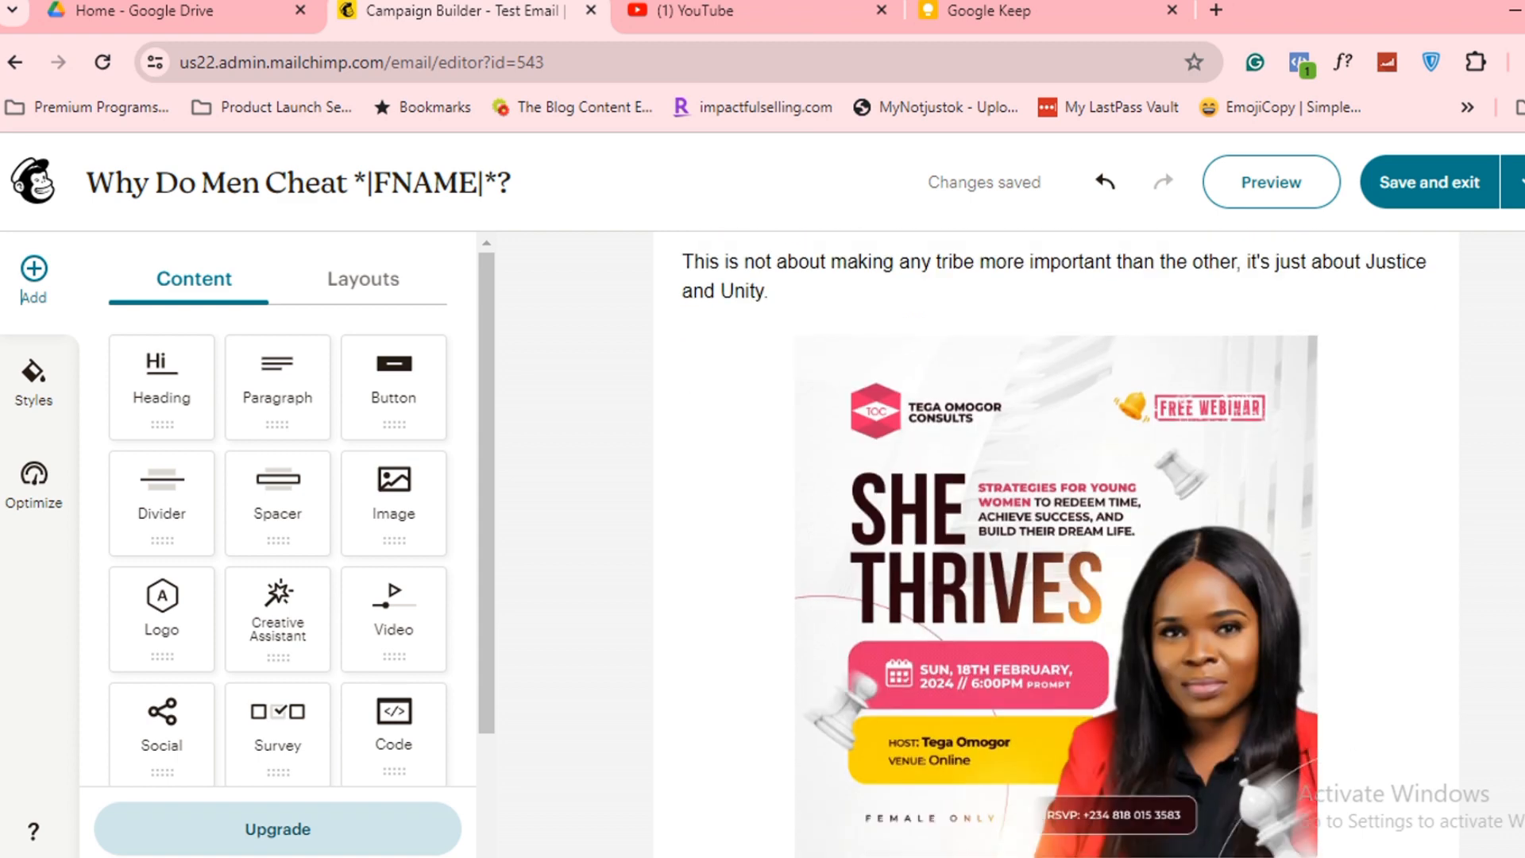
scroll(1057, 549, "up", 7)
scroll(1057, 548, "down", 3)
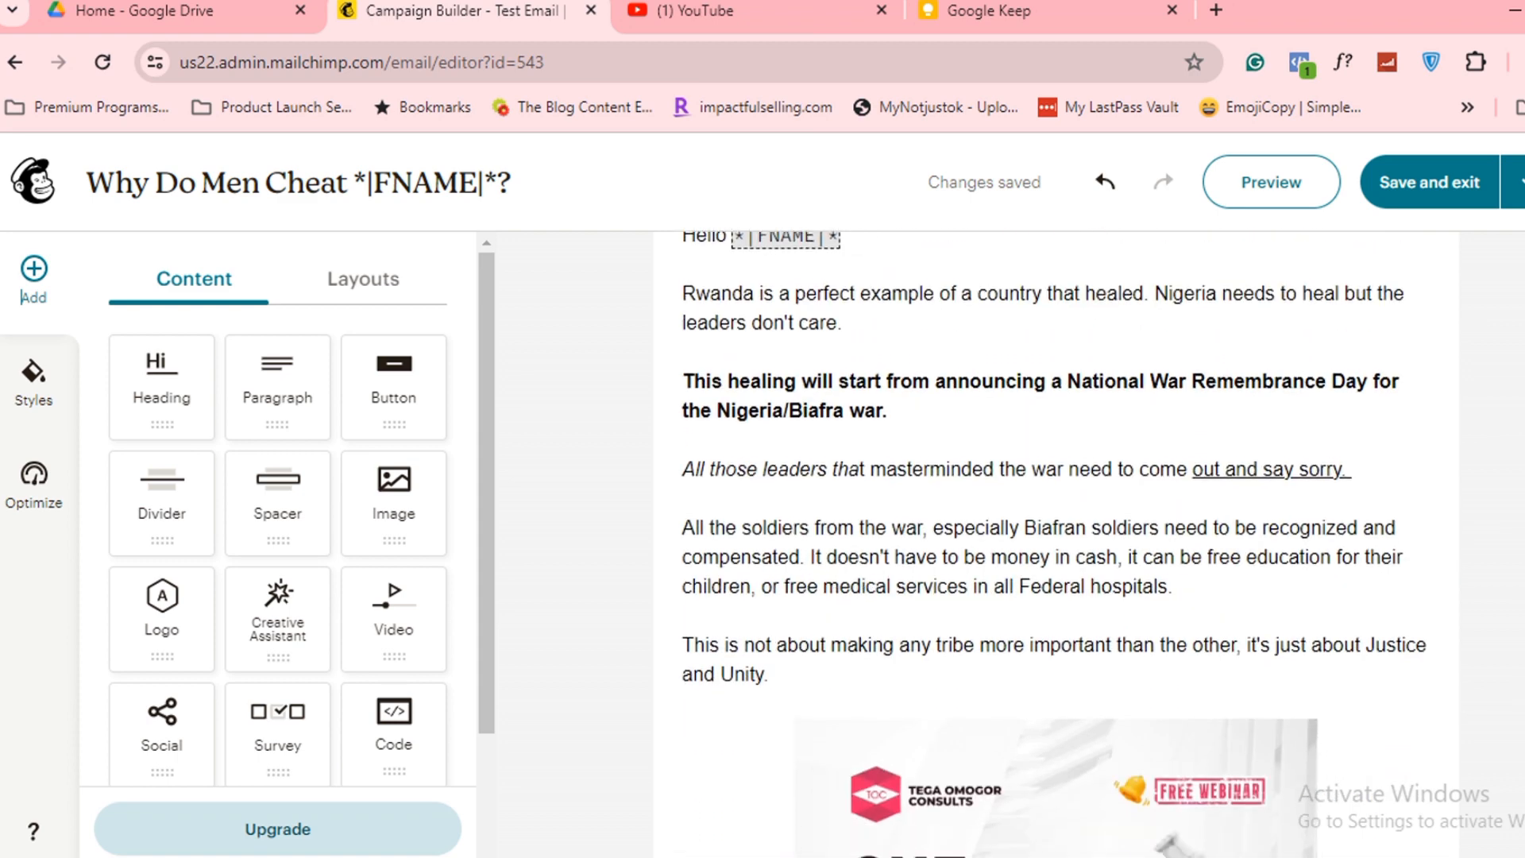
scroll(1057, 548, "up", 1)
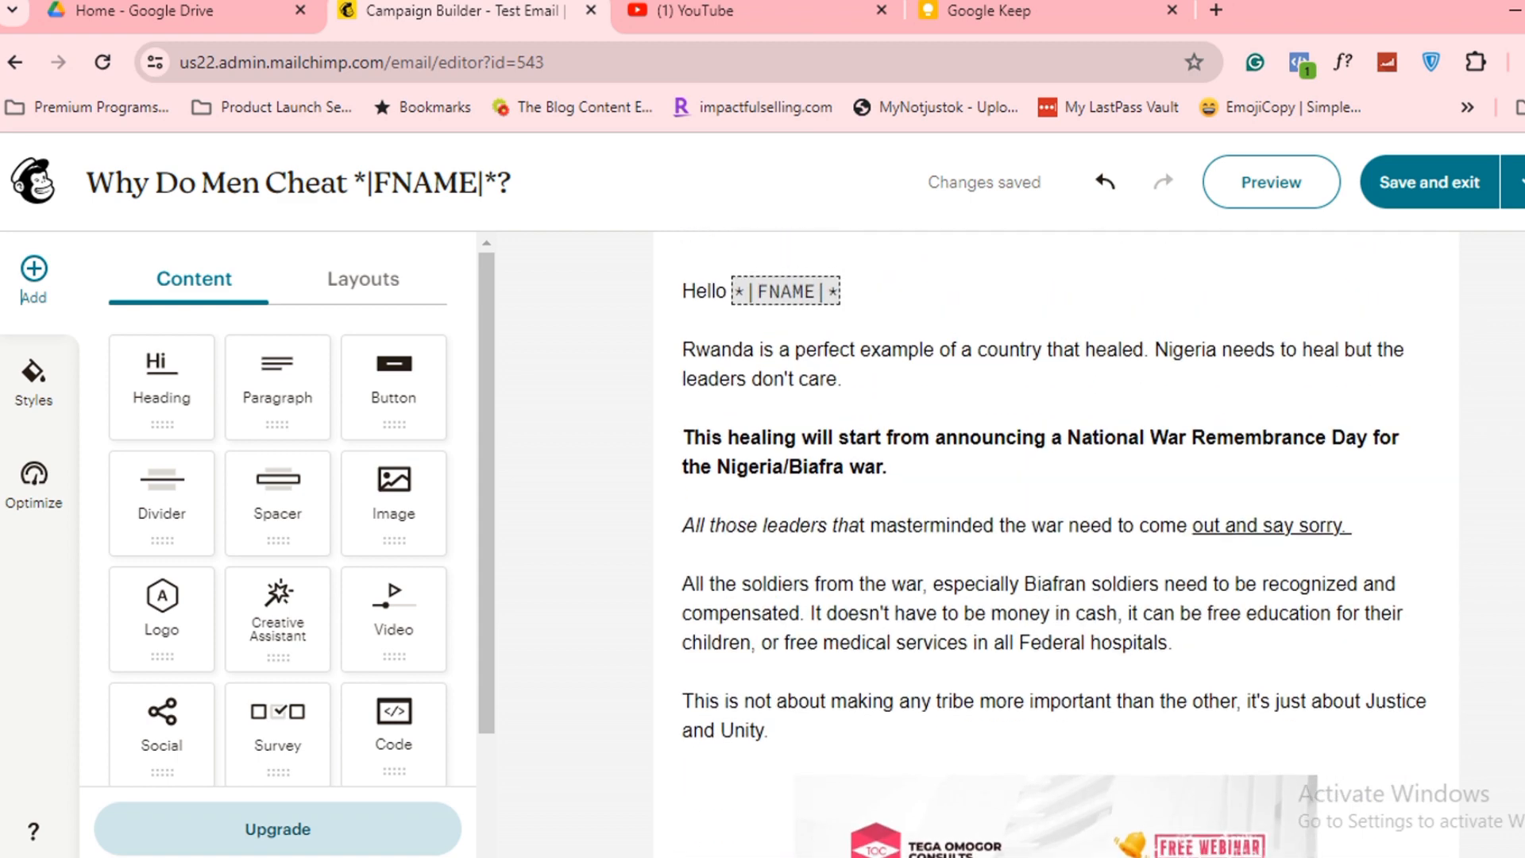
left_click(1065, 577)
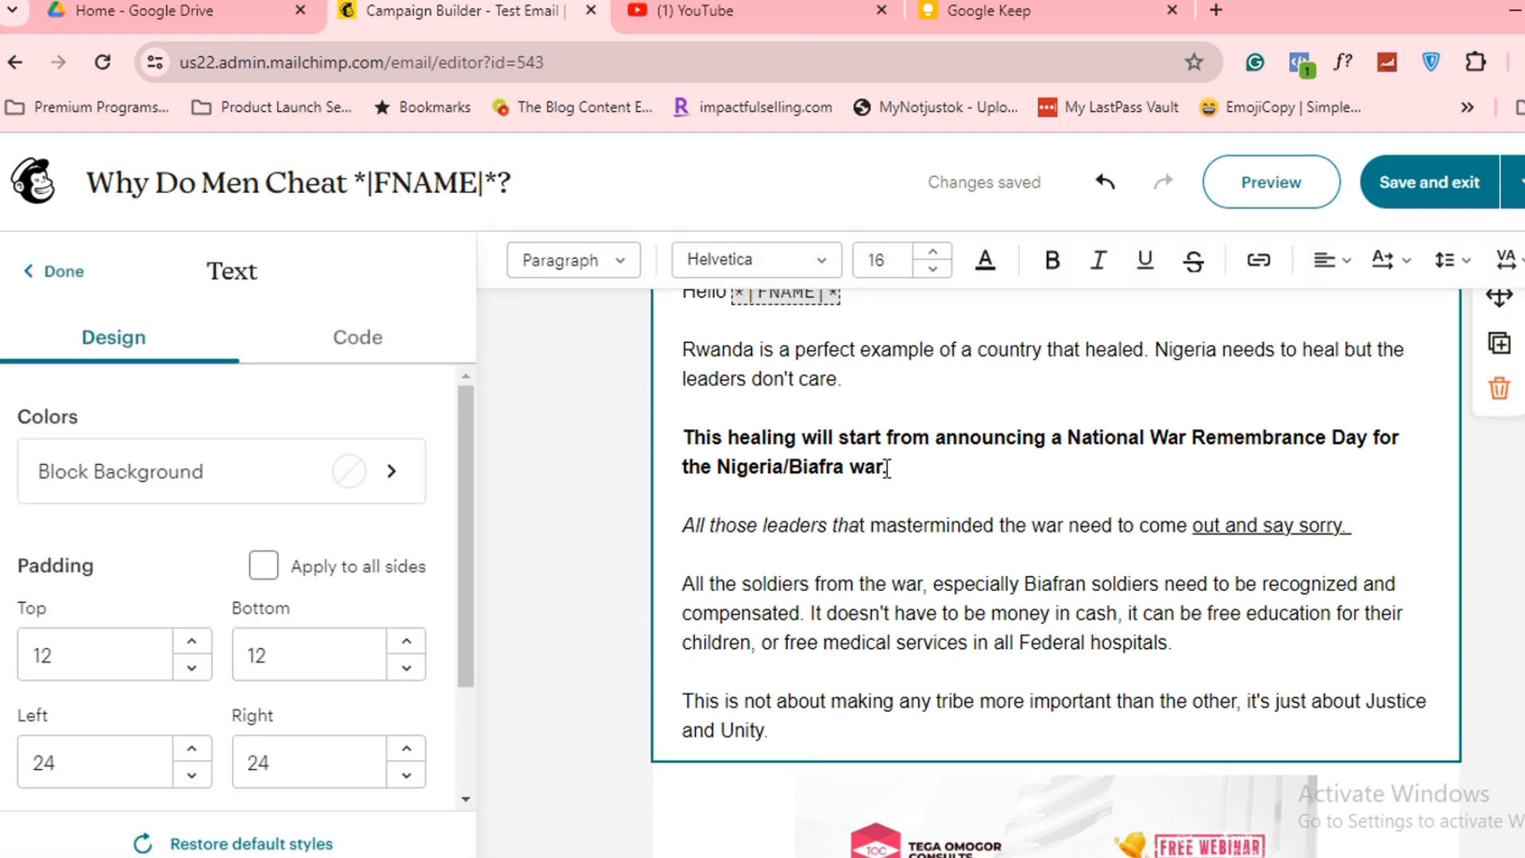
left_click_drag(890, 469, 721, 474)
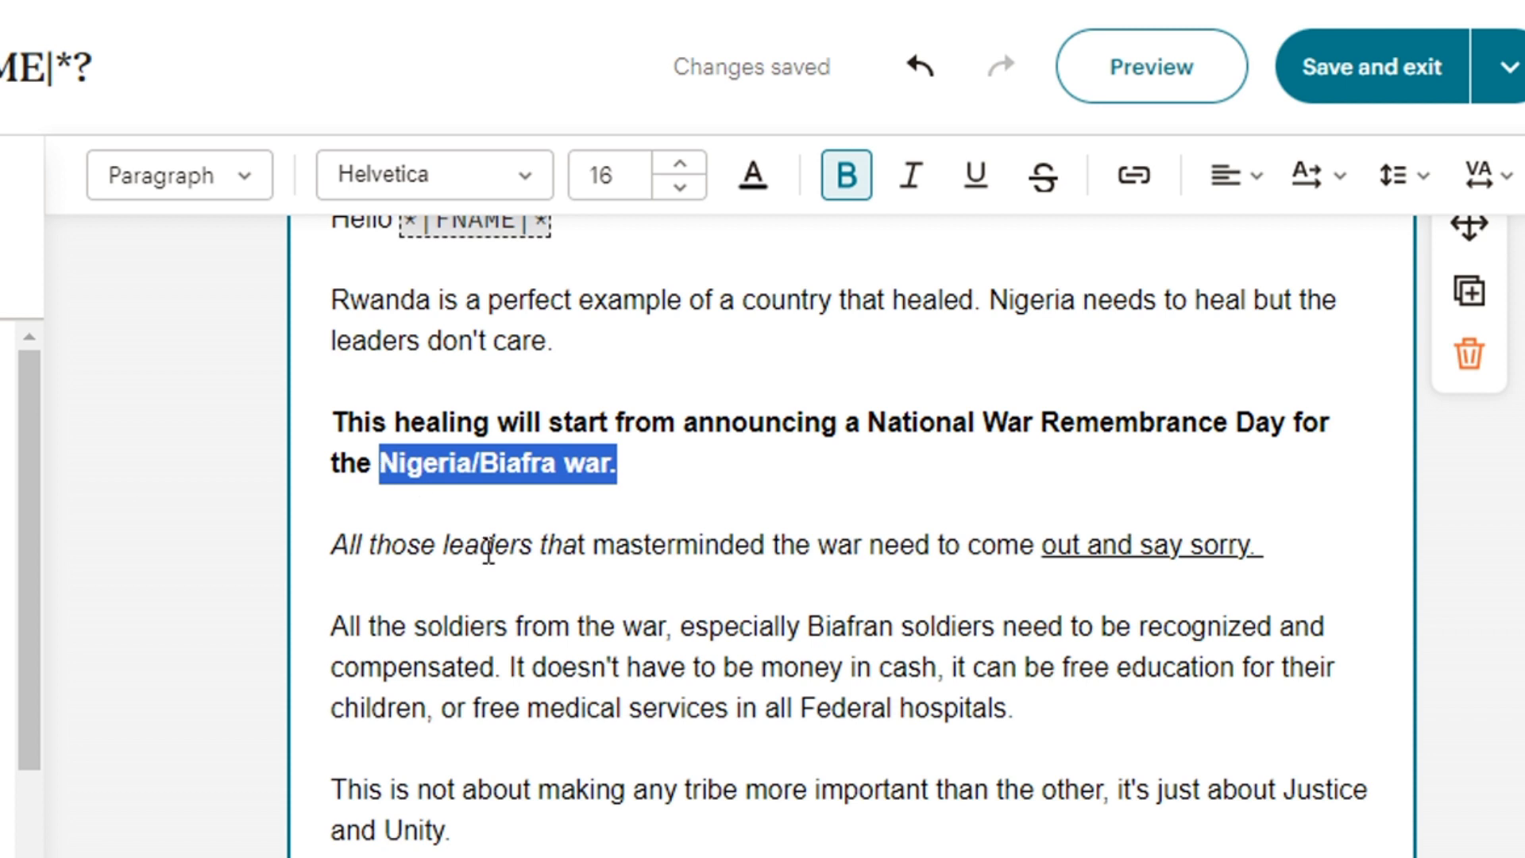
left_click(486, 548)
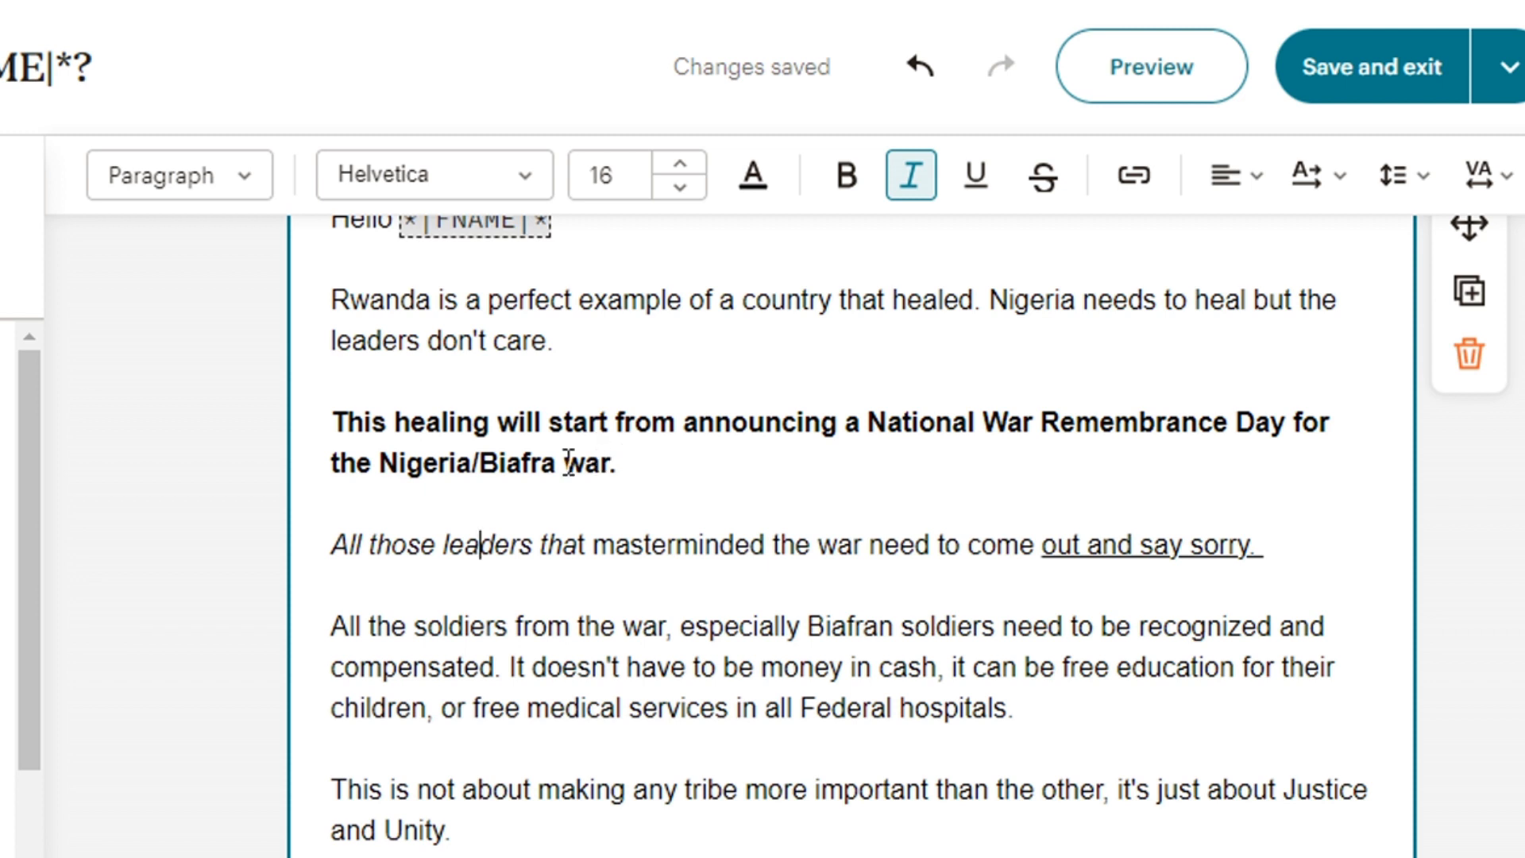
left_click_drag(624, 462, 389, 465)
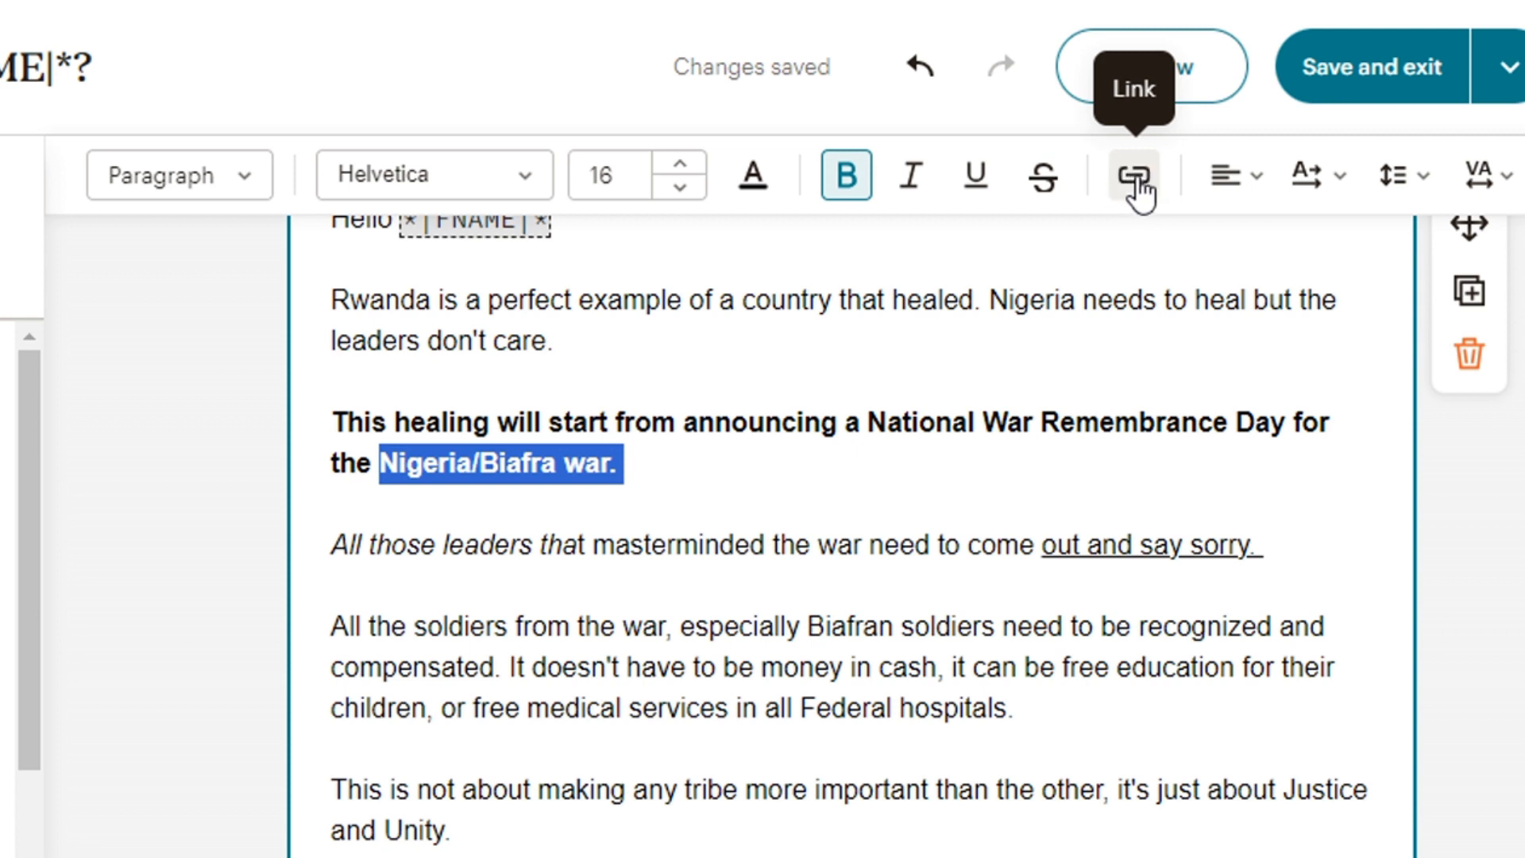
left_click(1137, 187)
left_click(1209, 522)
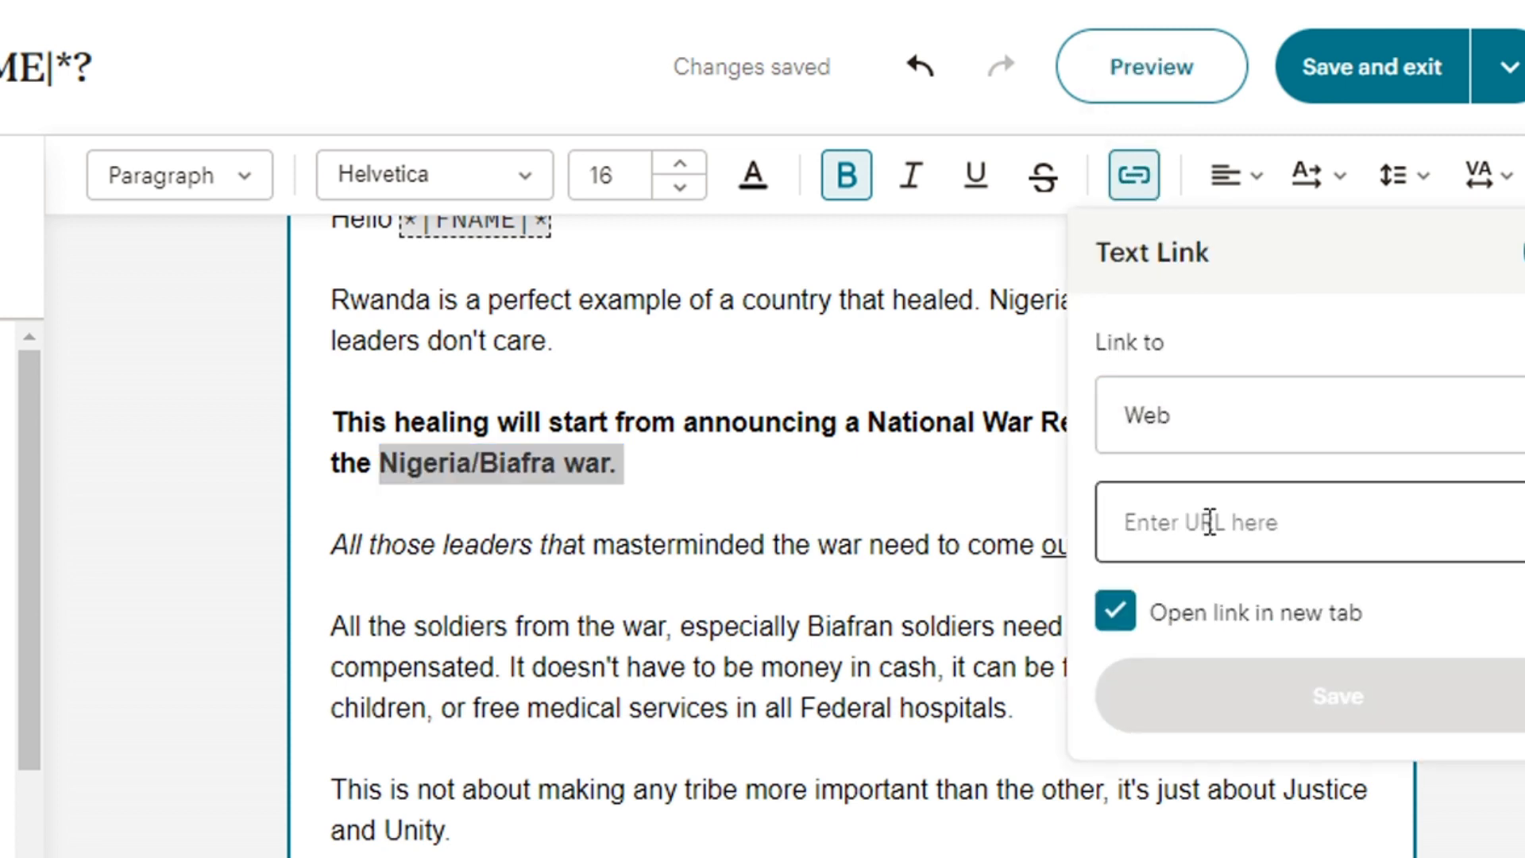
left_click(1210, 522)
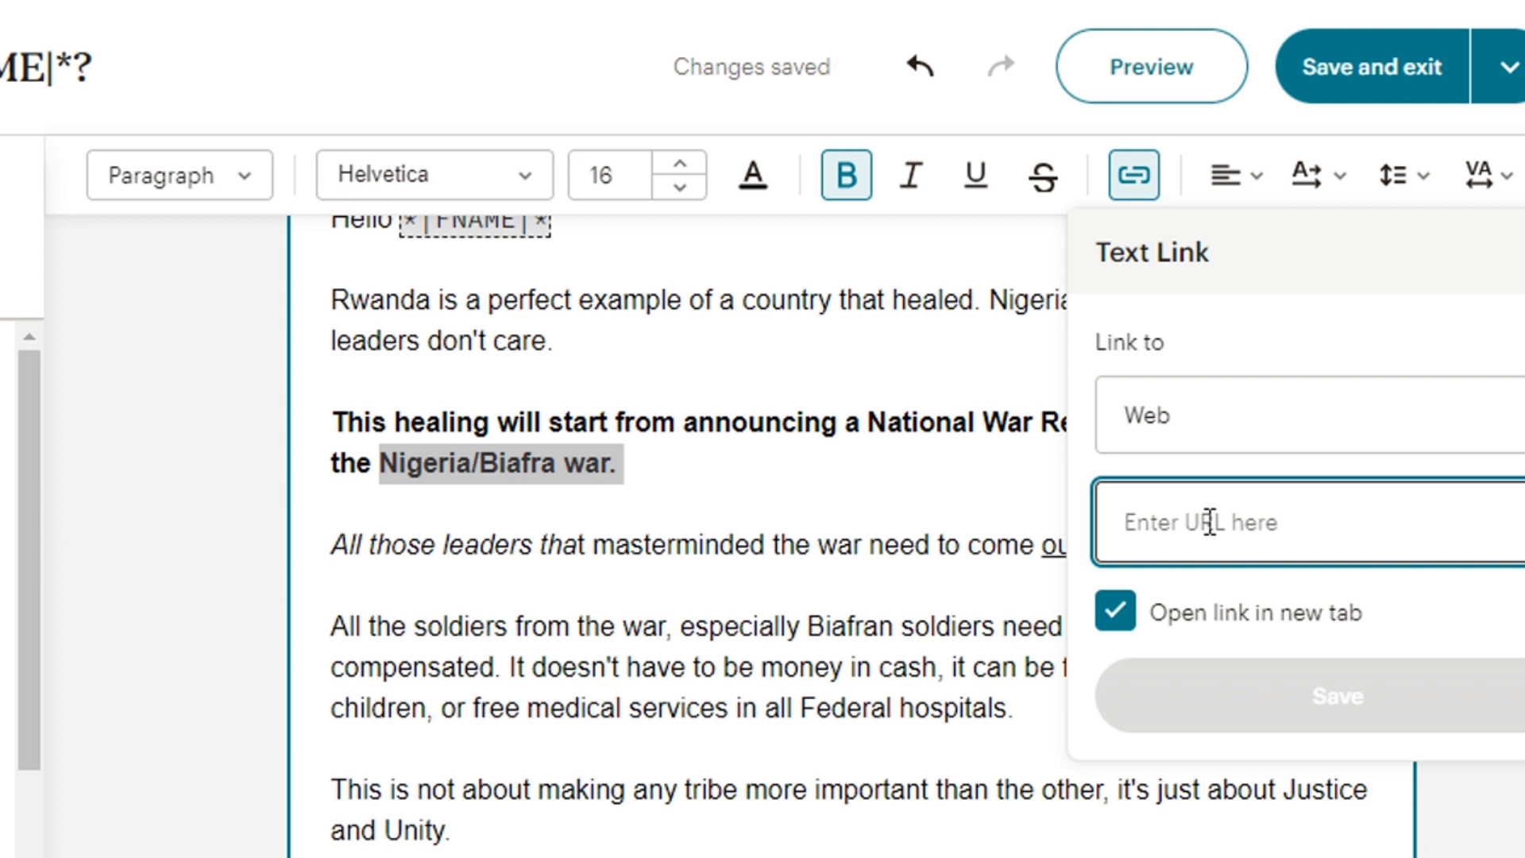
type("www.")
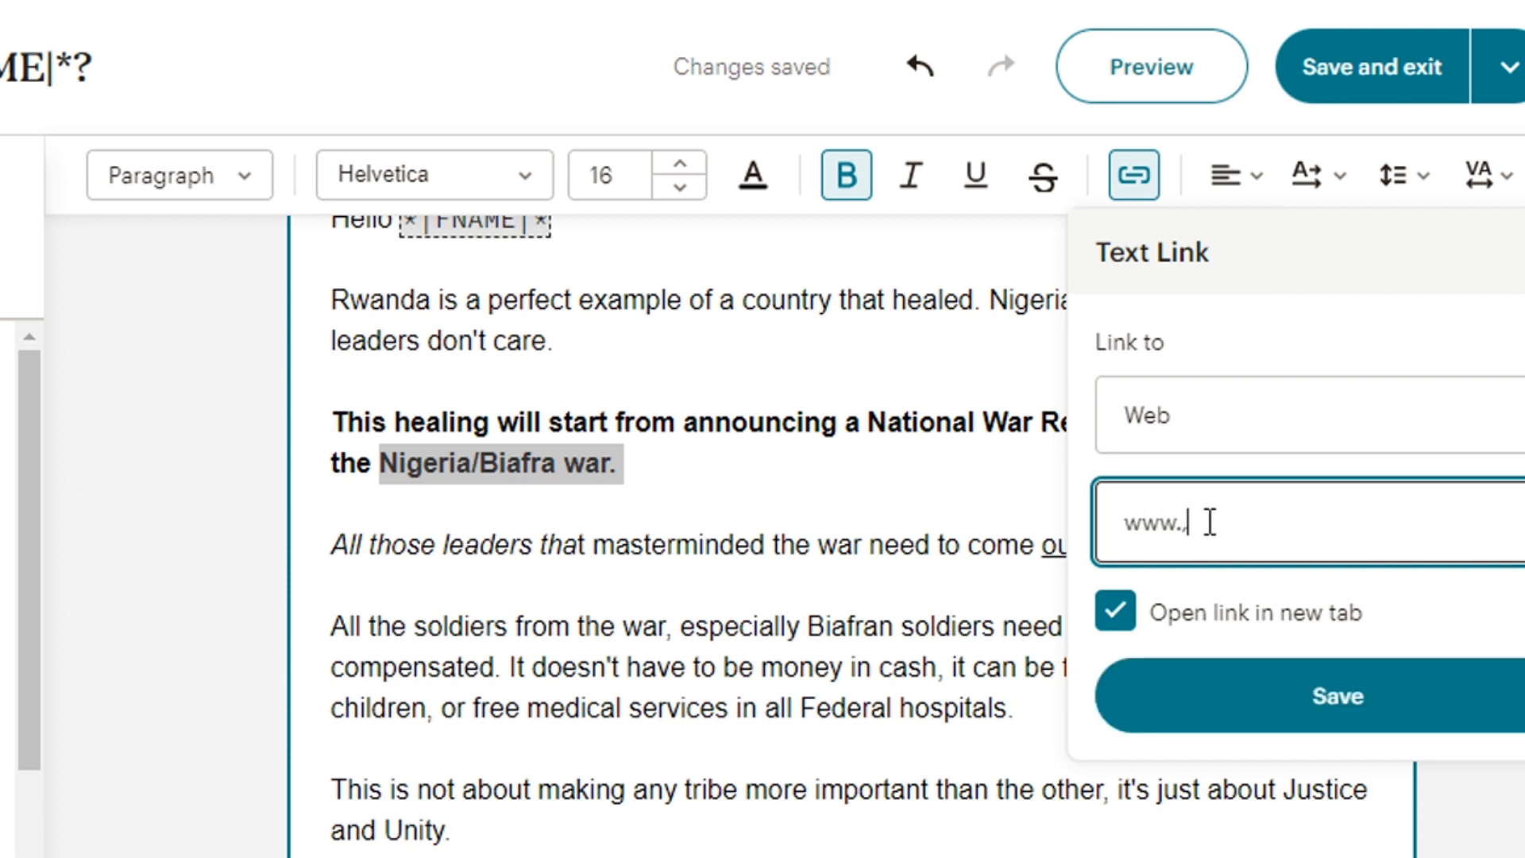
type("yourstorelink.com")
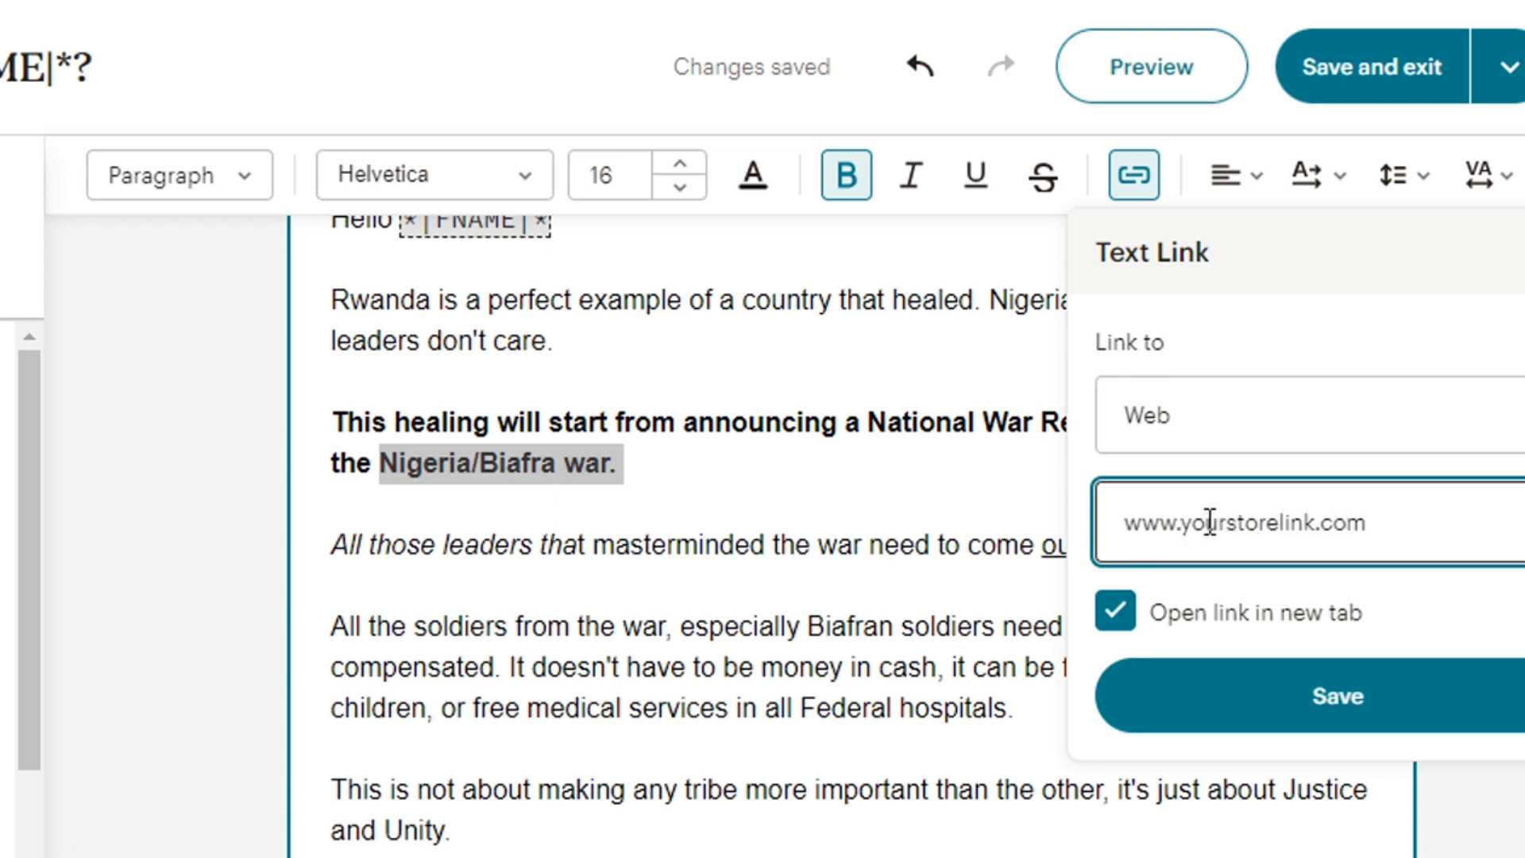
left_click(1260, 703)
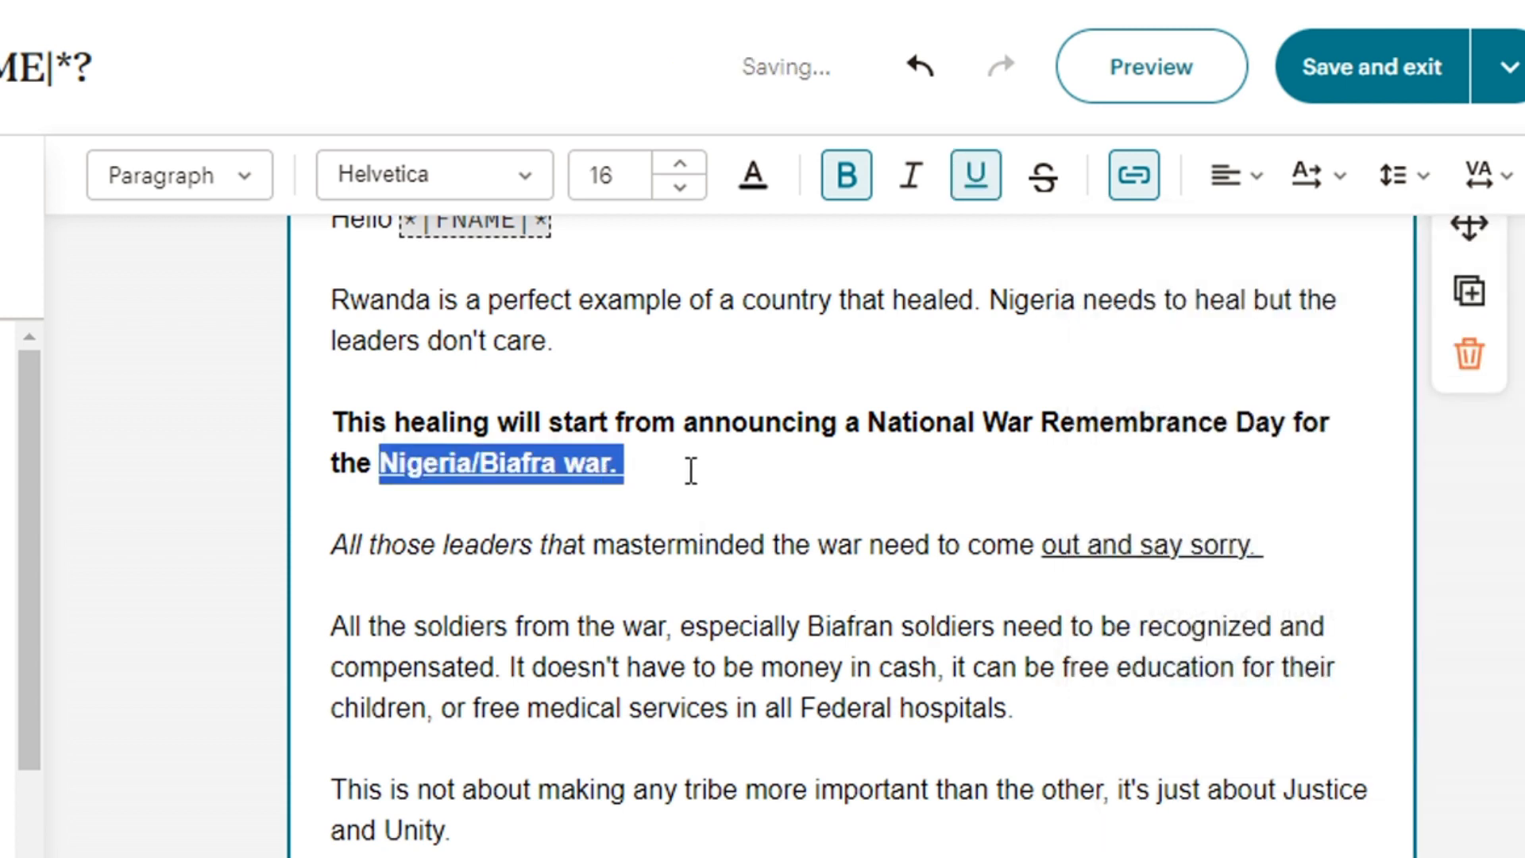
left_click(636, 429)
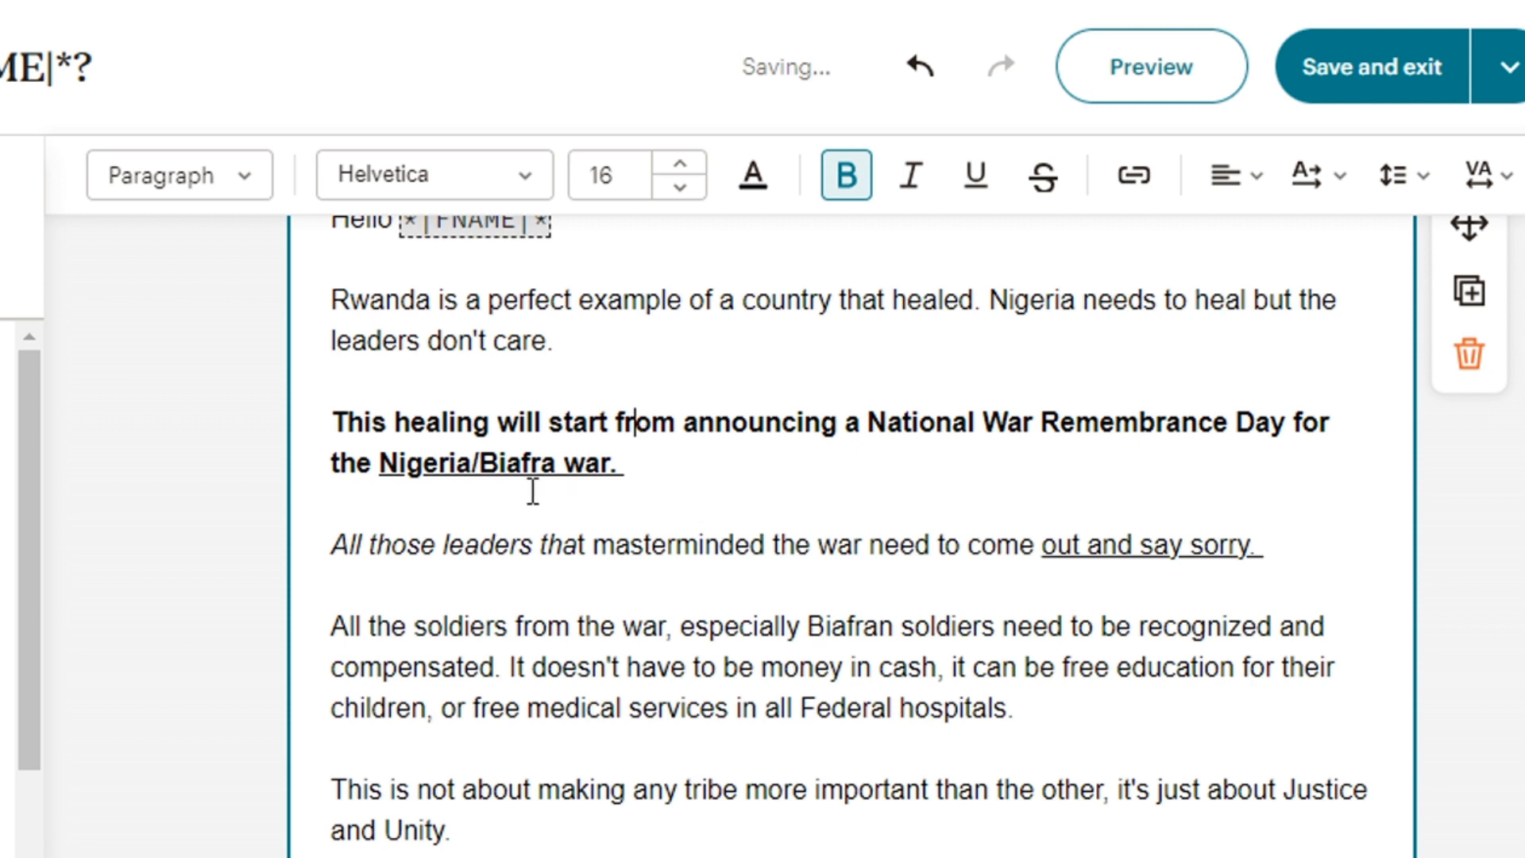
left_click(482, 463)
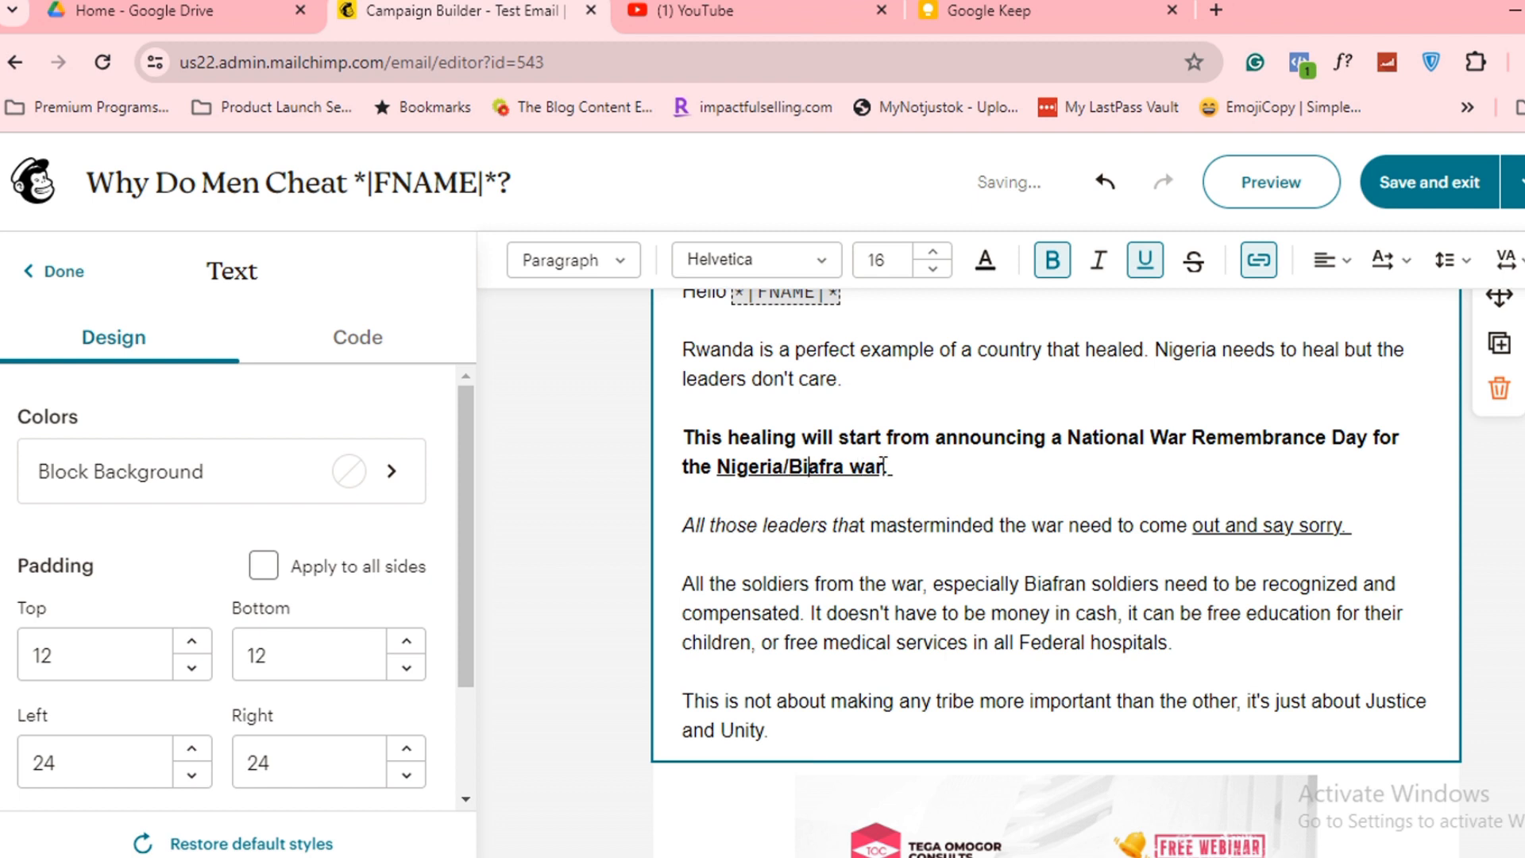
left_click(985, 439)
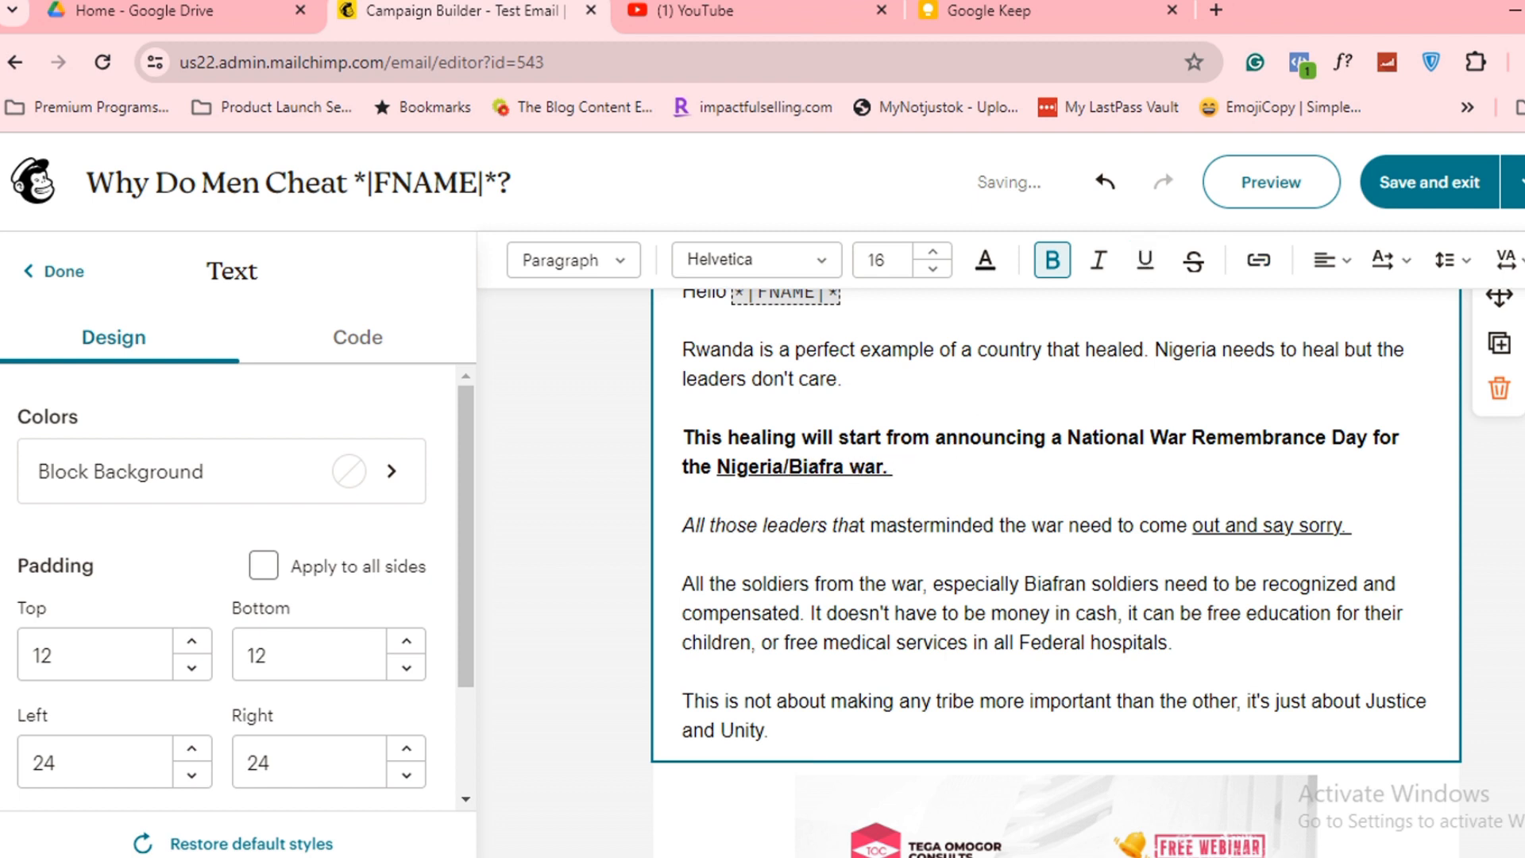
Step: Look over the finished email, save the design and exit to the campaign's overview page
scroll(1056, 572, "up", 3)
scroll(1057, 572, "down", 12)
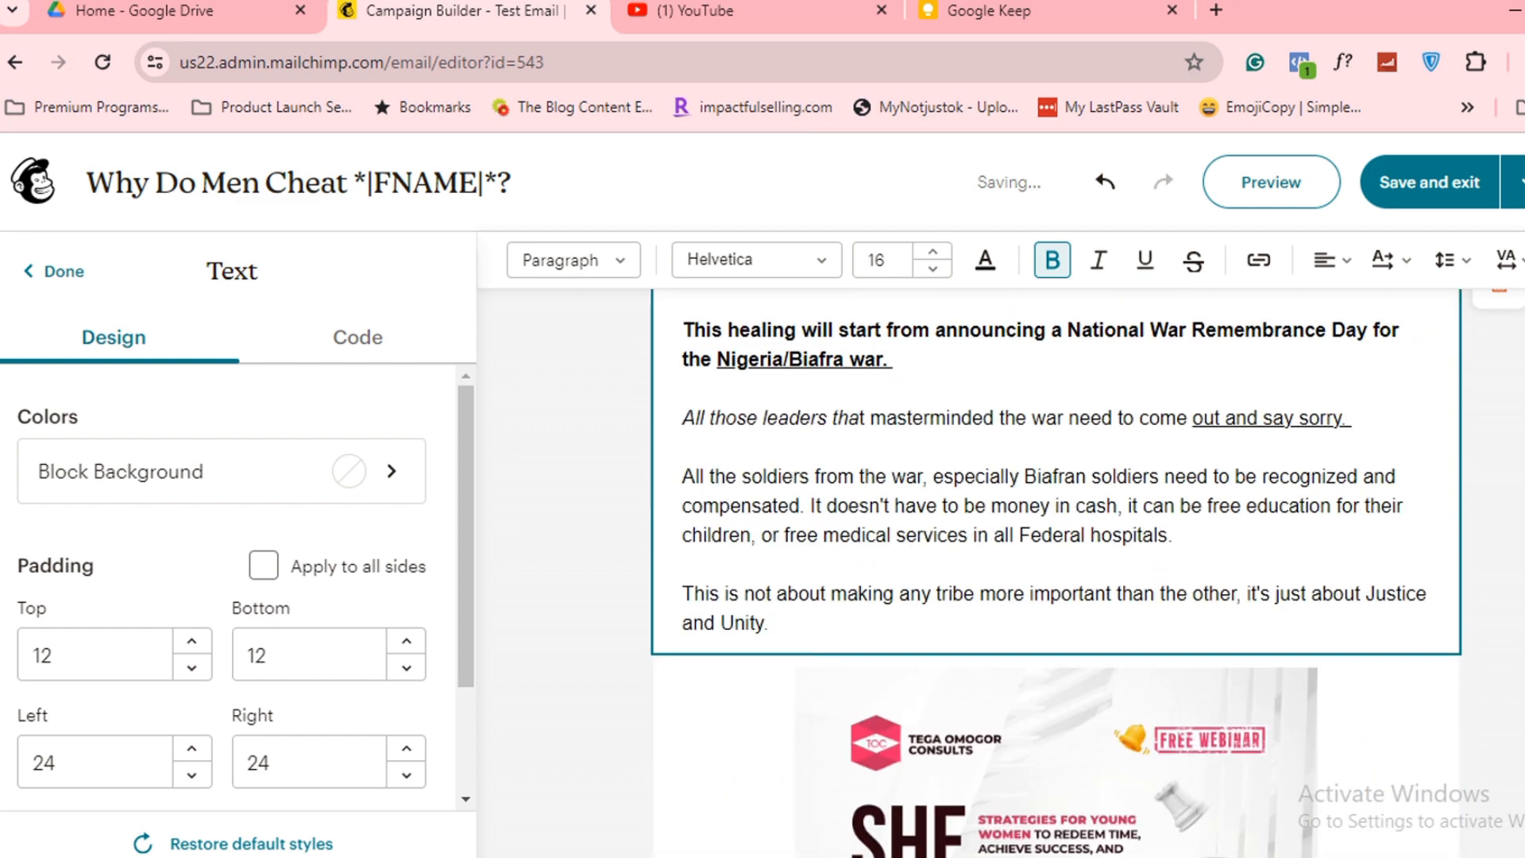
scroll(1057, 572, "up", 3)
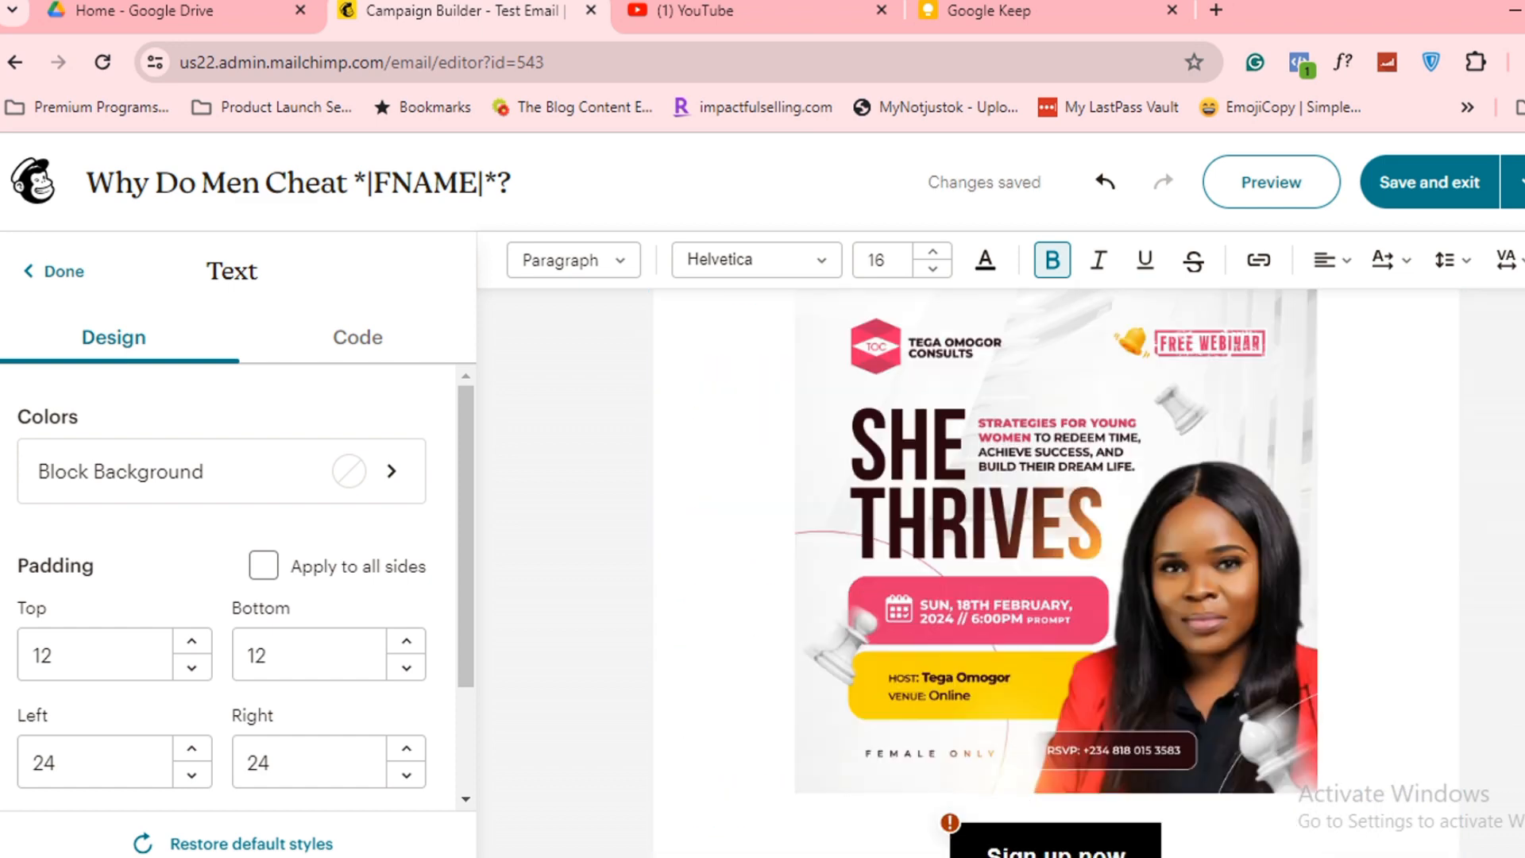
scroll(1057, 572, "down", 7)
scroll(1057, 572, "up", 12)
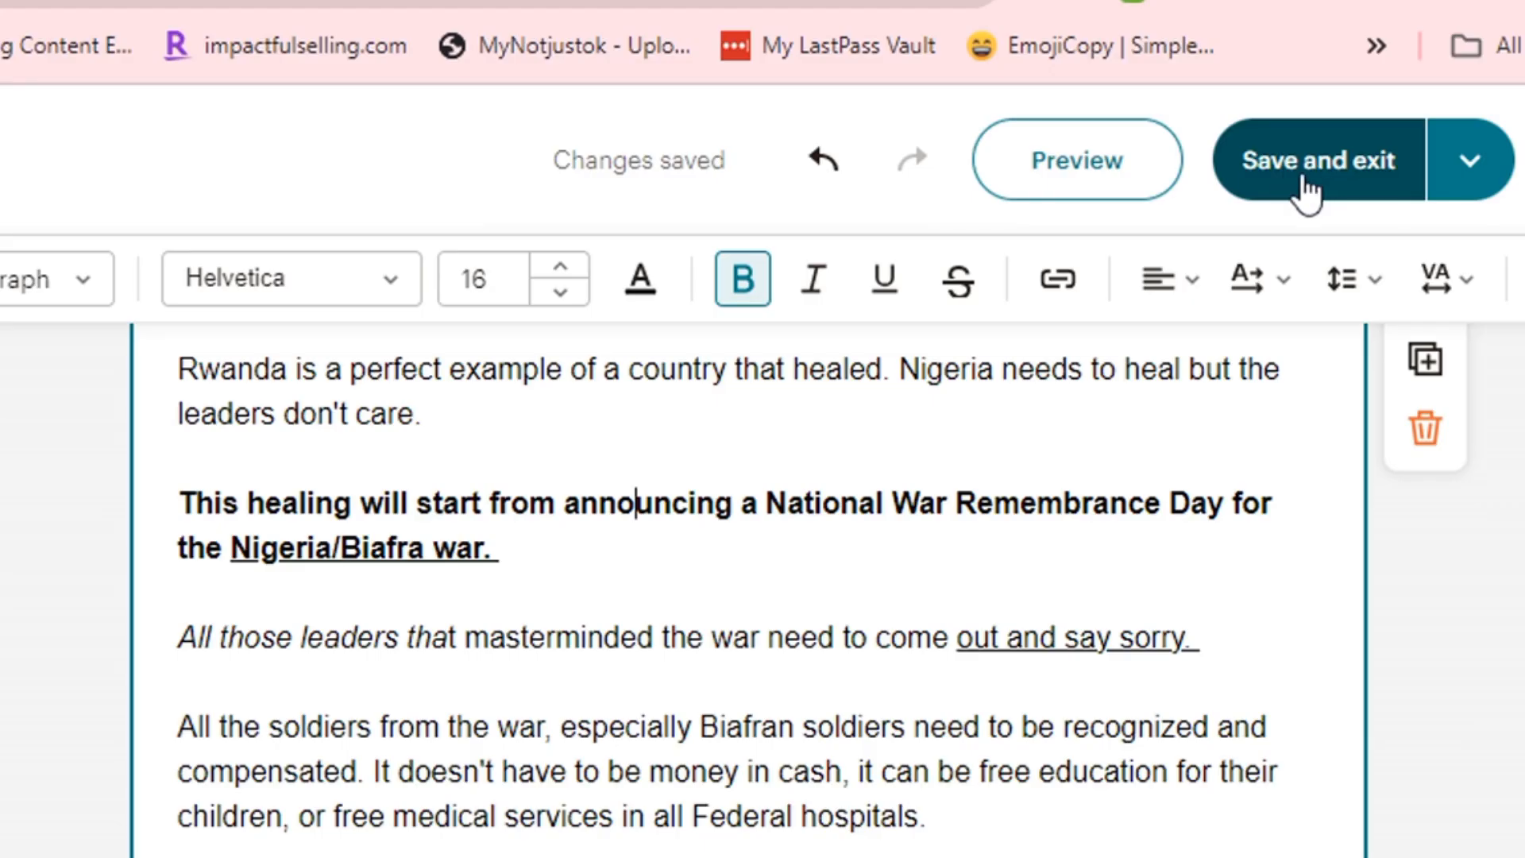
left_click(1307, 190)
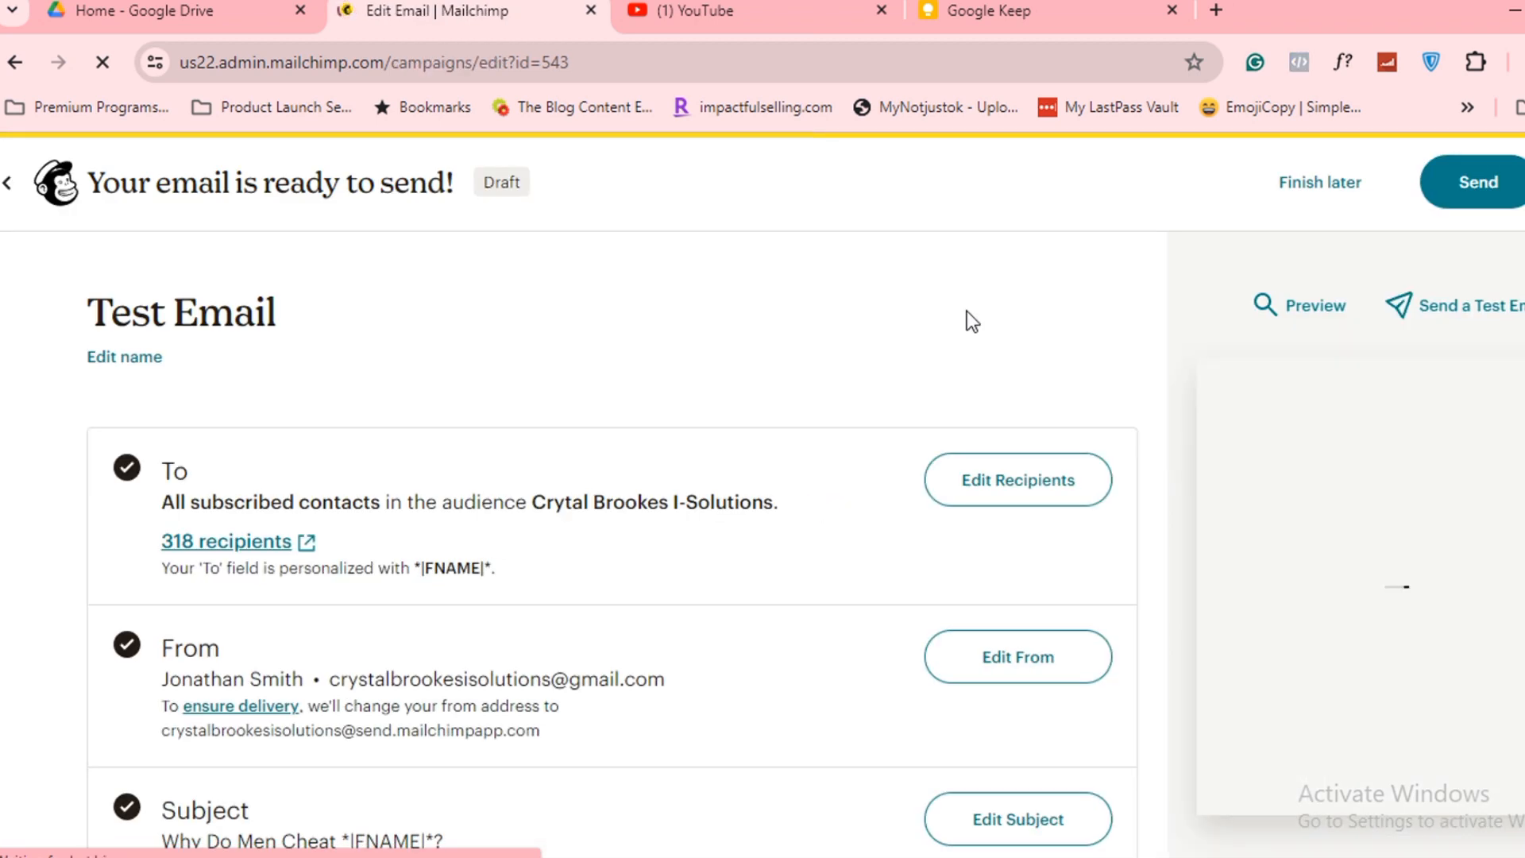
Step: Review the Test Email campaign overview, from recipients, sender, subject, send time and content to the email link, social post and tracking sections
scroll(612, 540, "down", 3)
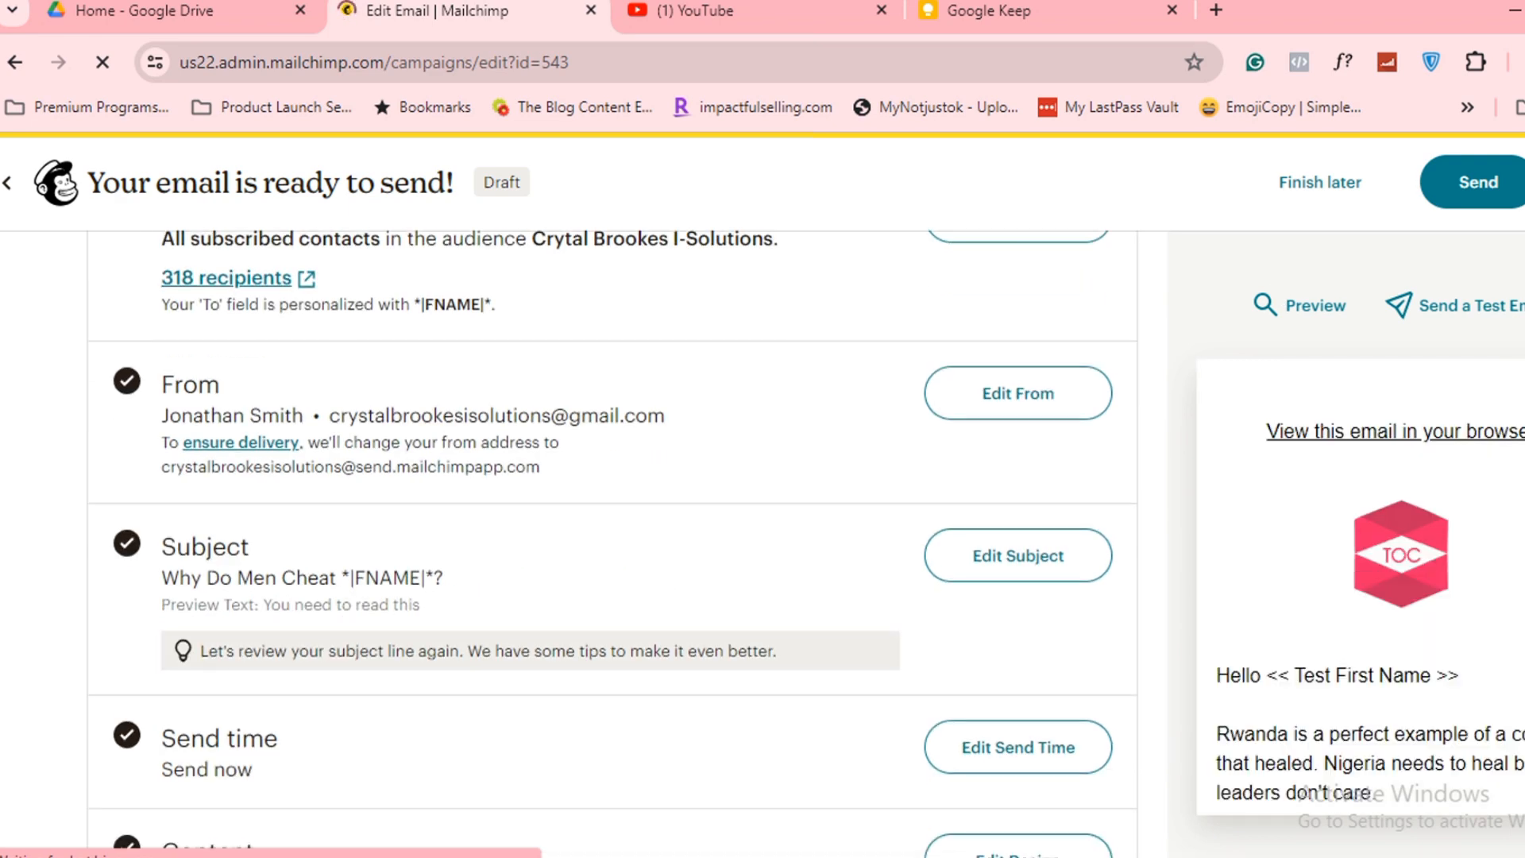
scroll(611, 541, "up", 3)
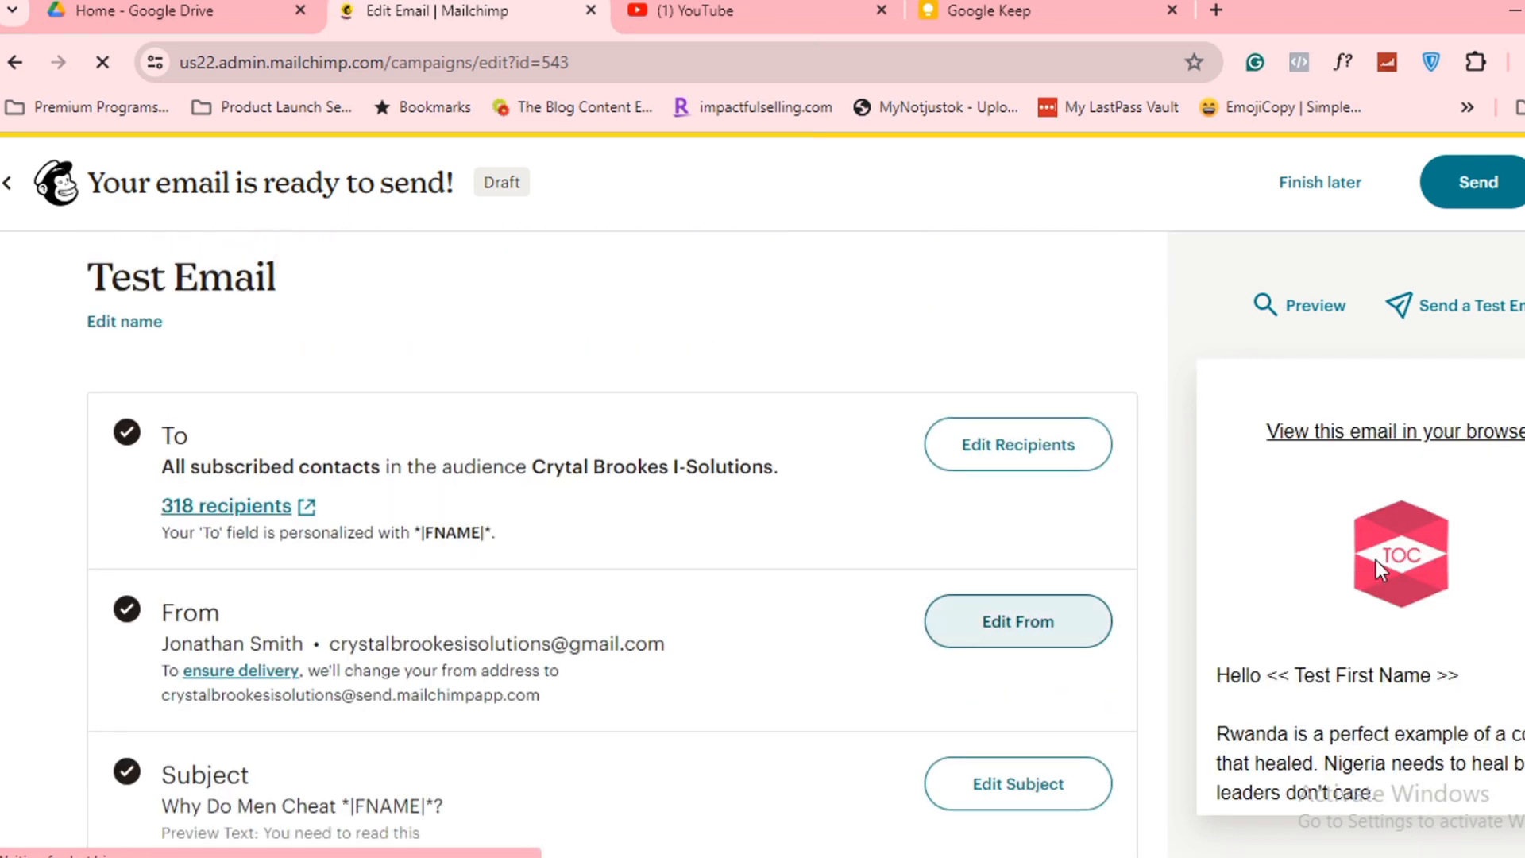
scroll(611, 540, "down", 9)
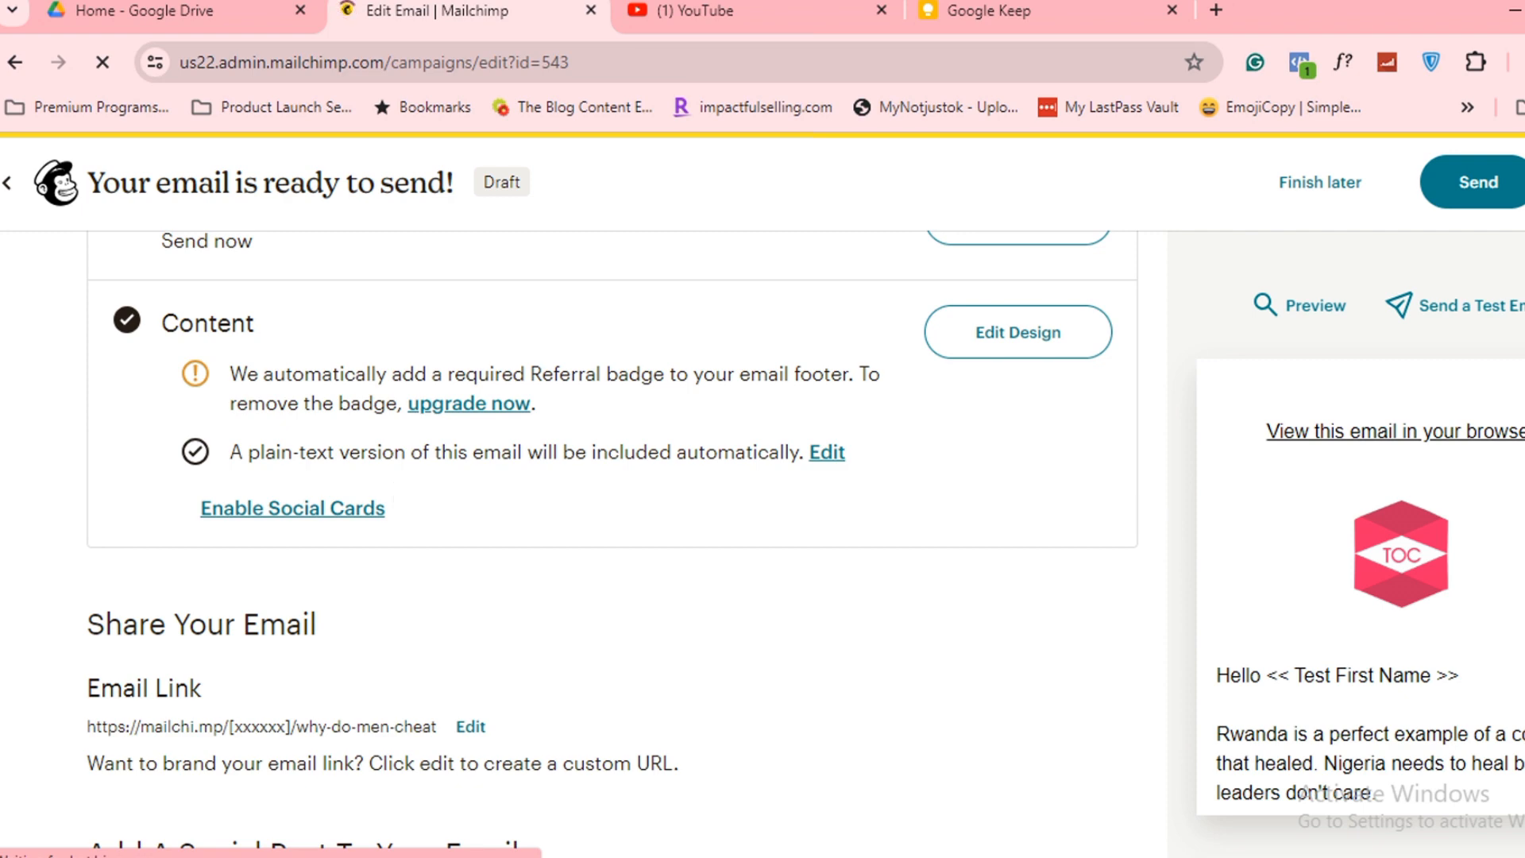
scroll(612, 540, "down", 8)
scroll(612, 540, "up", 3)
scroll(612, 540, "down", 1)
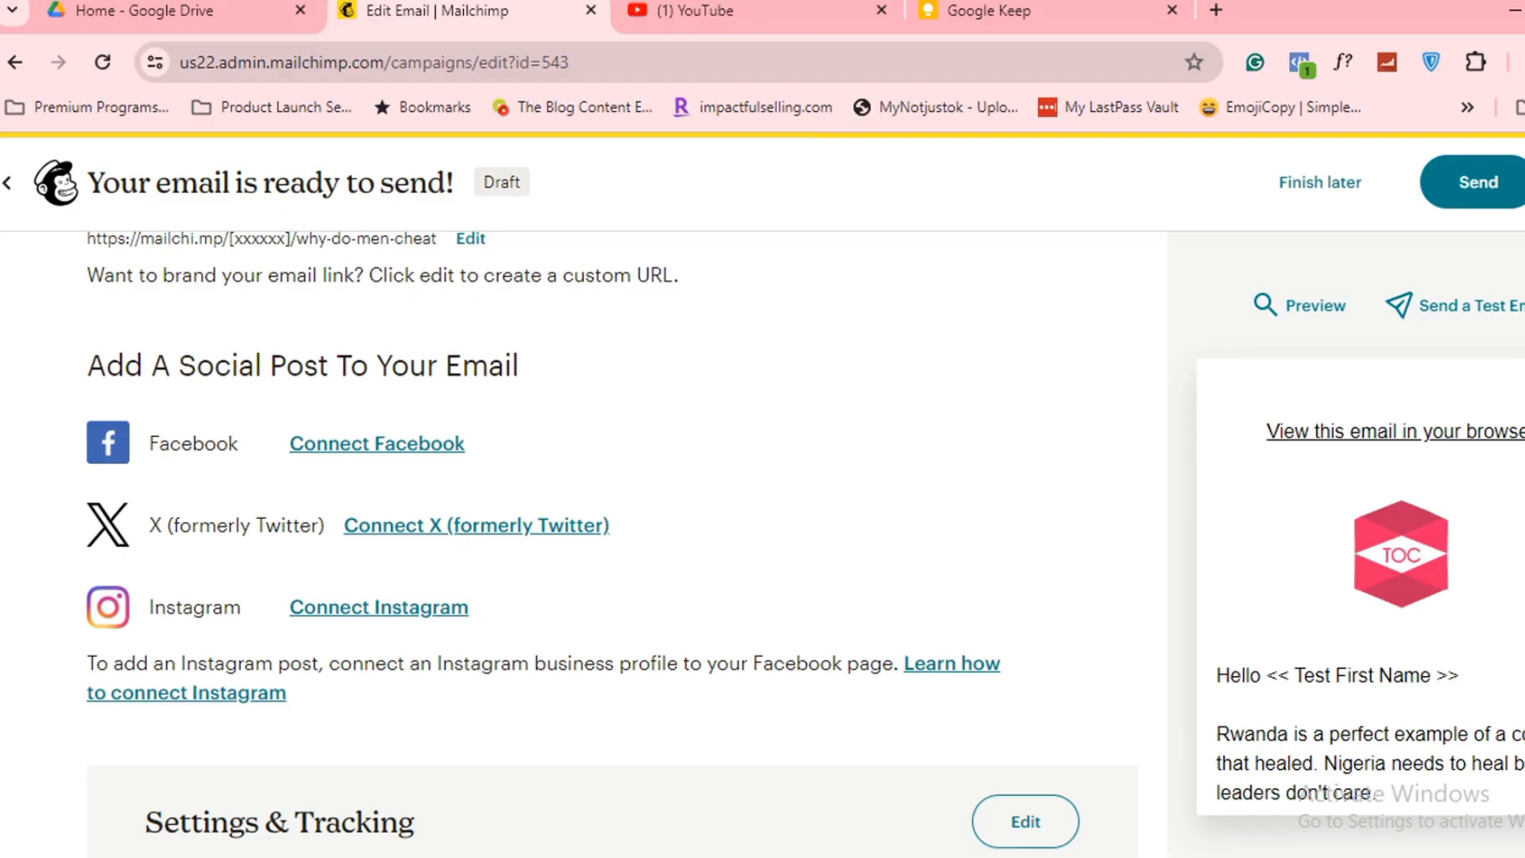
scroll(613, 543, "up", 15)
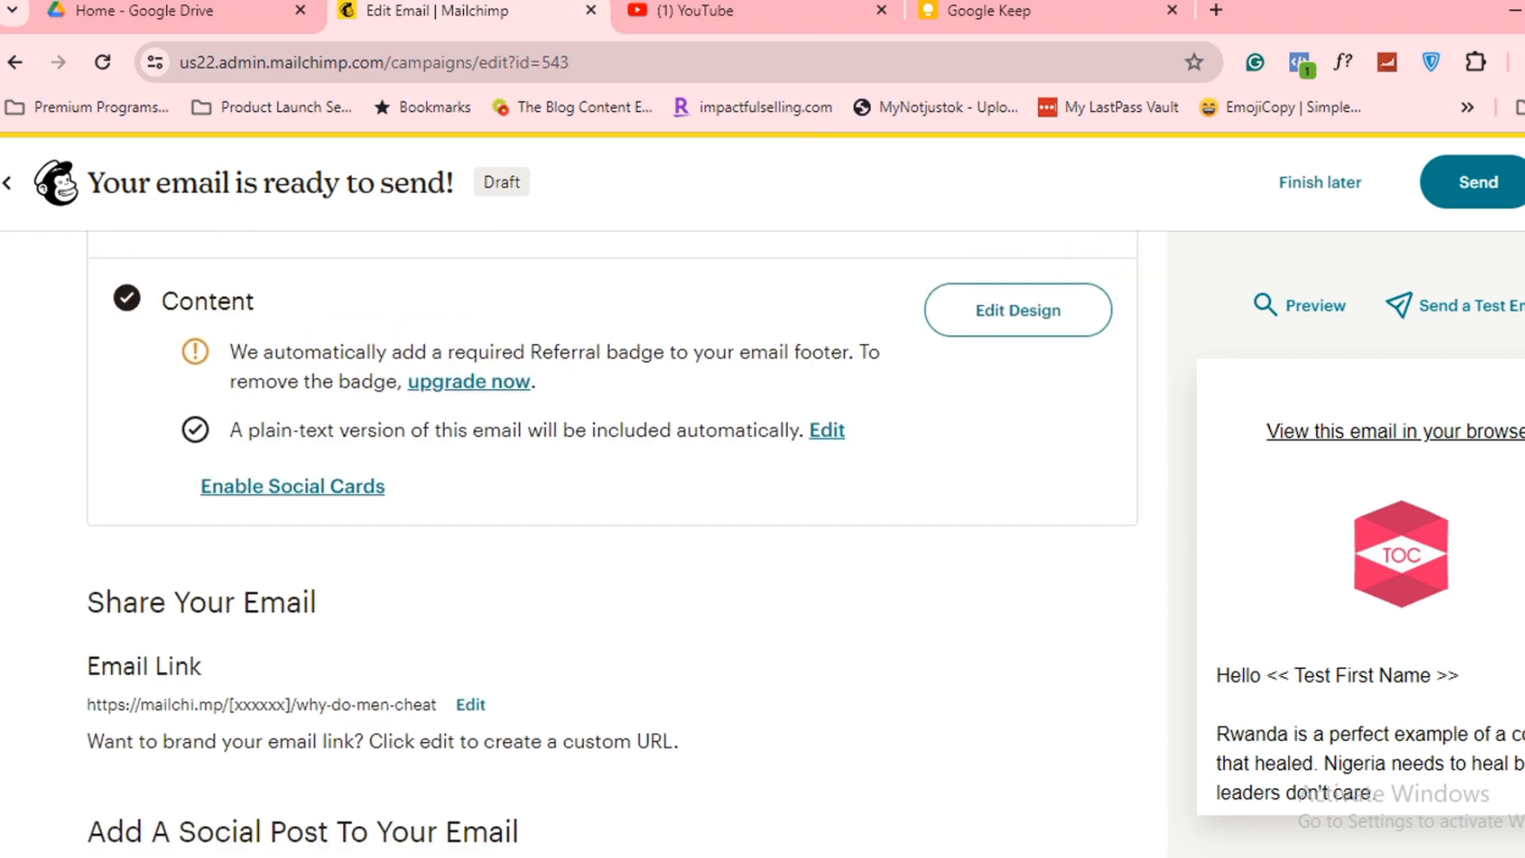
scroll(613, 543, "up", 1)
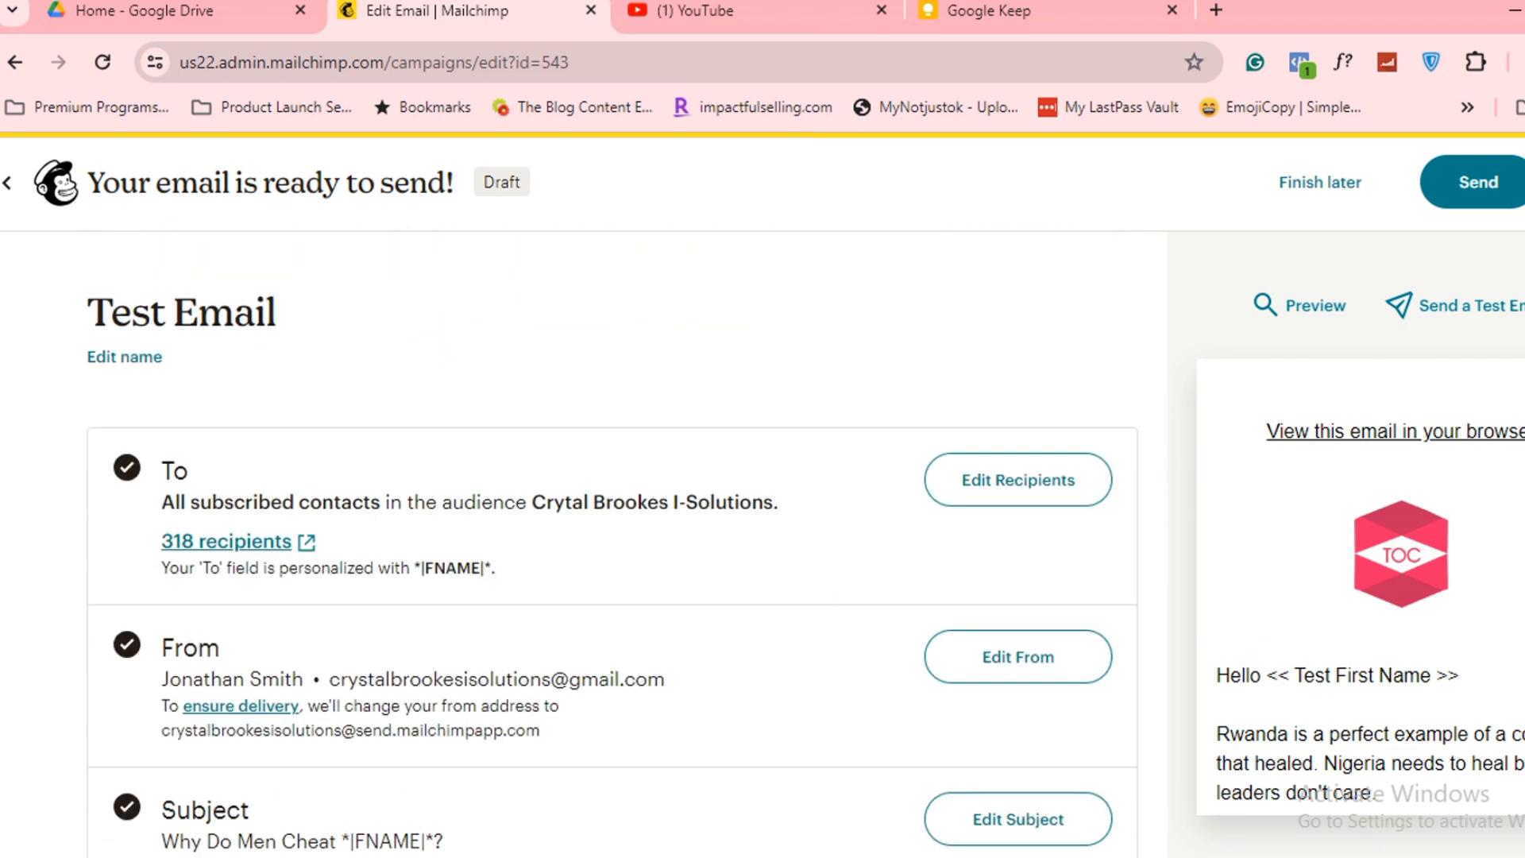